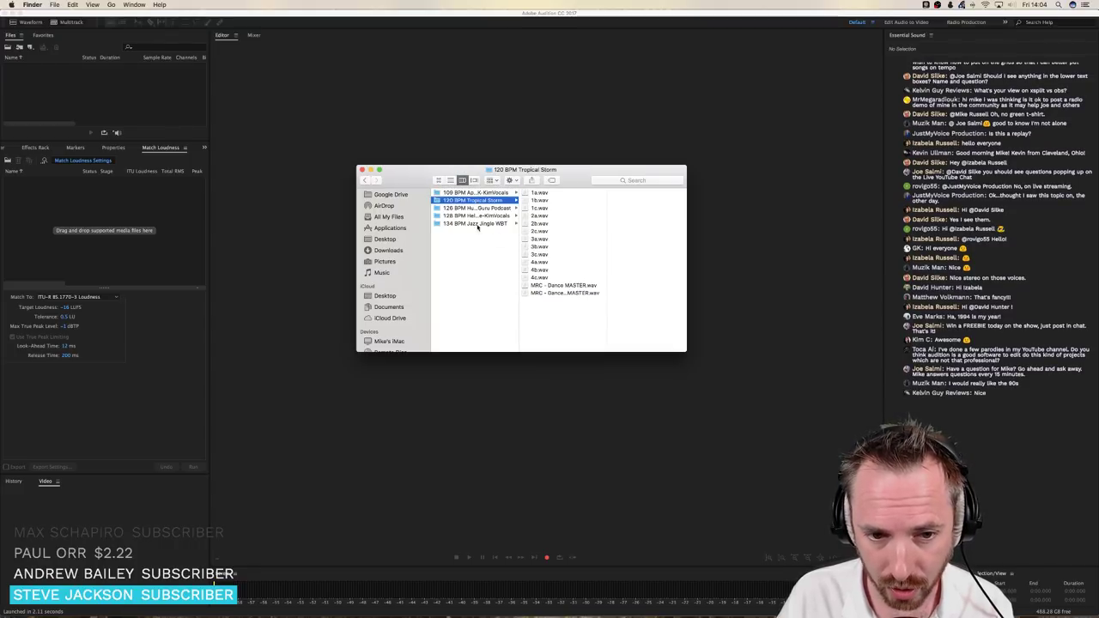
Import the nine Vox WAV files and Carefree_Bluegrass.wav from the 128 BPM HeliumKaraoke folder, and enlarge the file list to show them all
left_click(479, 209)
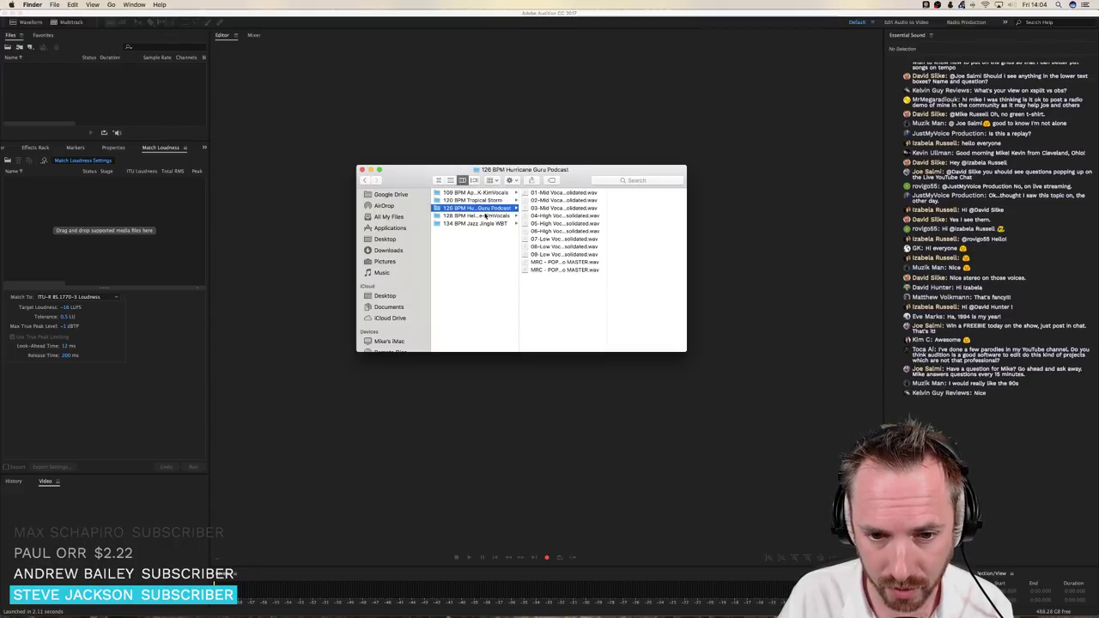
left_click(486, 217)
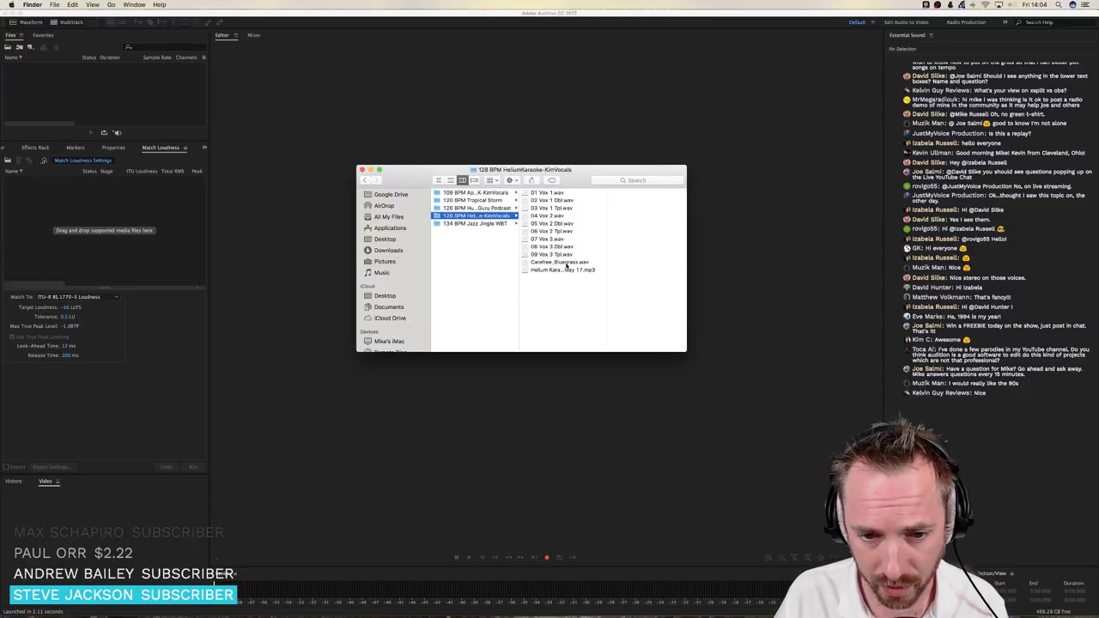
left_click(563, 262)
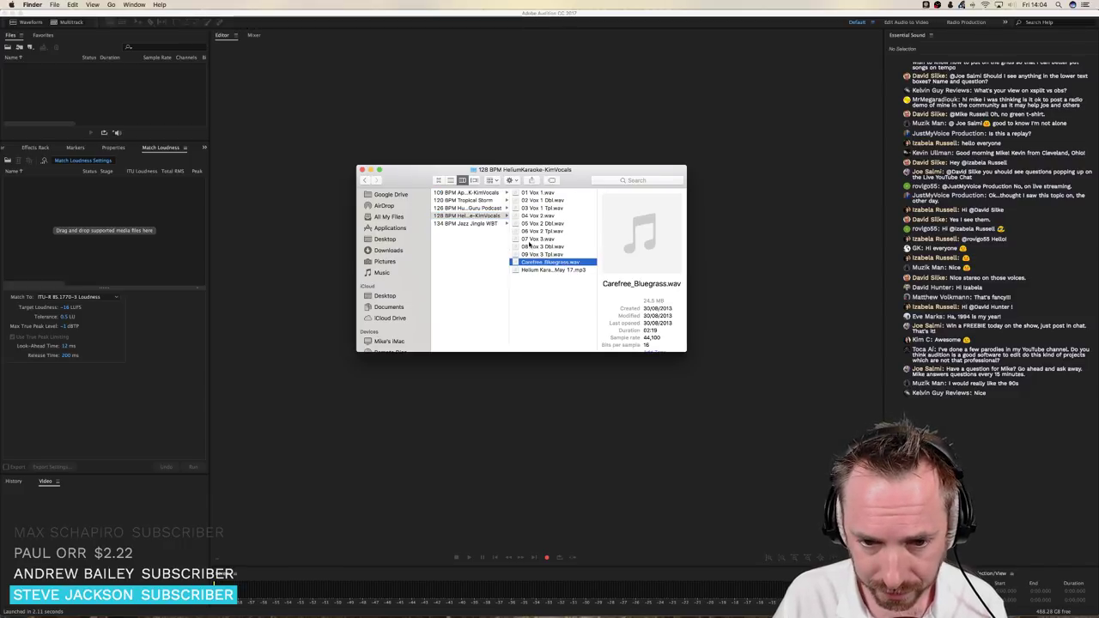
left_click(537, 194, "shift")
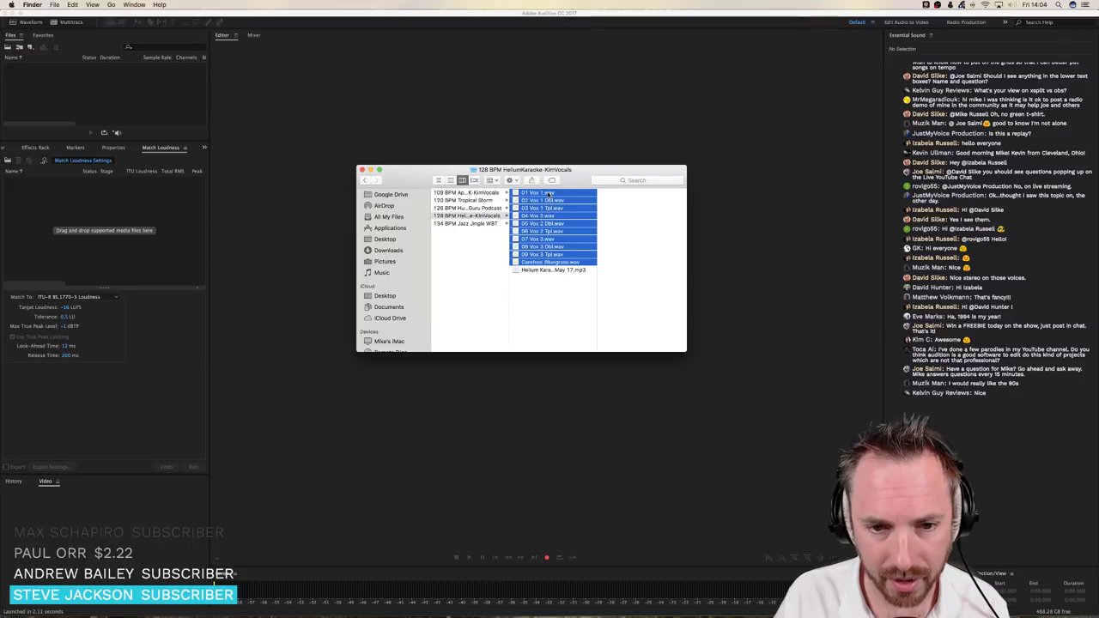
left_click_drag(548, 196, 168, 76)
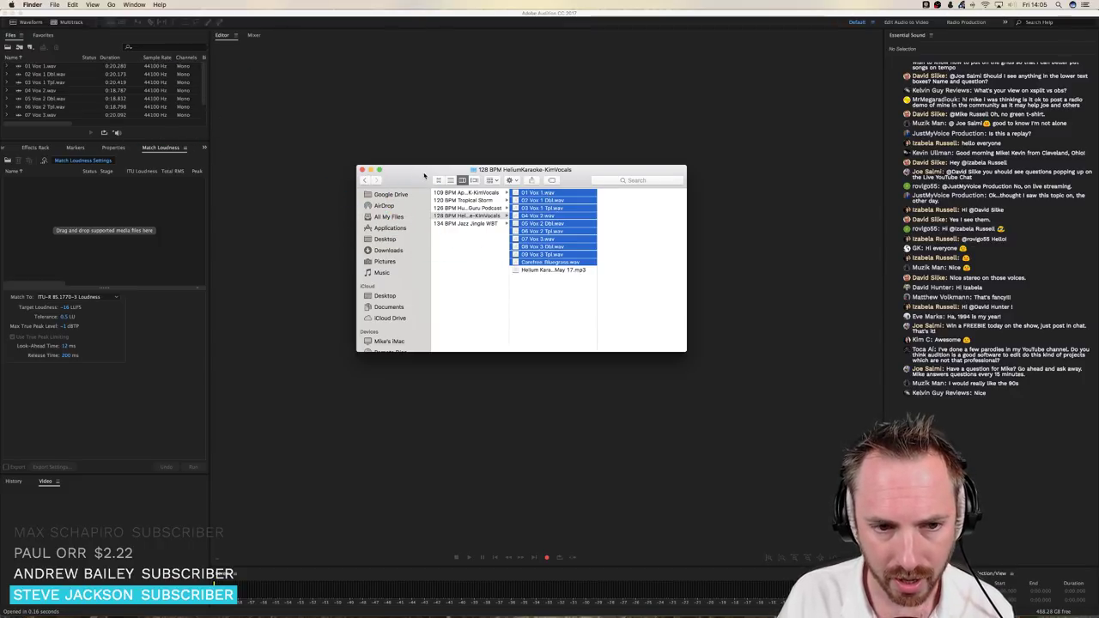
key("super+w")
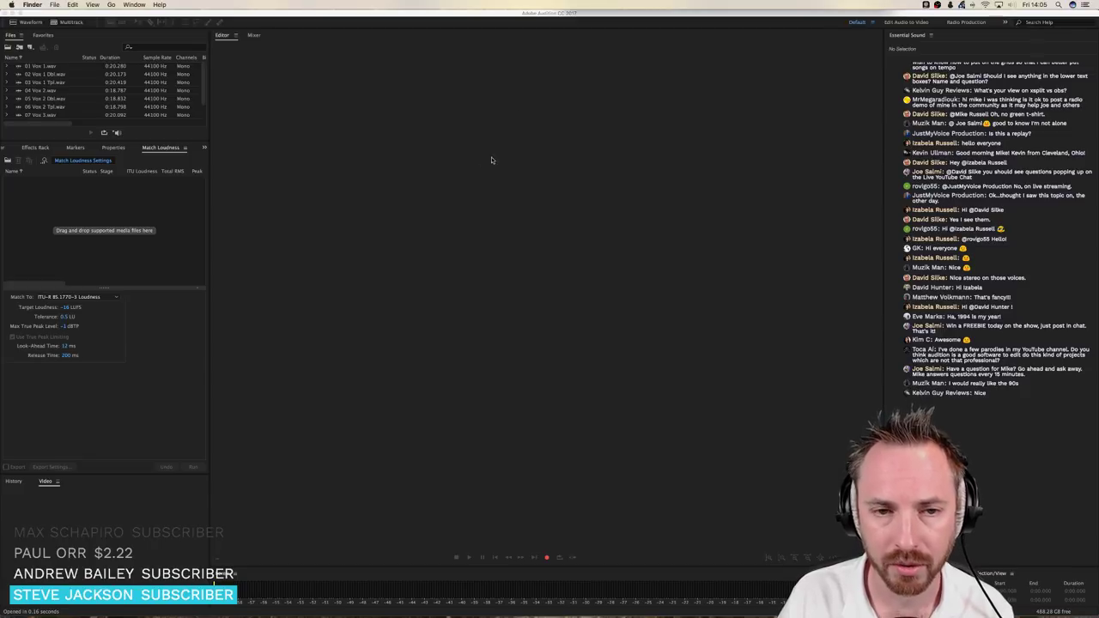
left_click(275, 124)
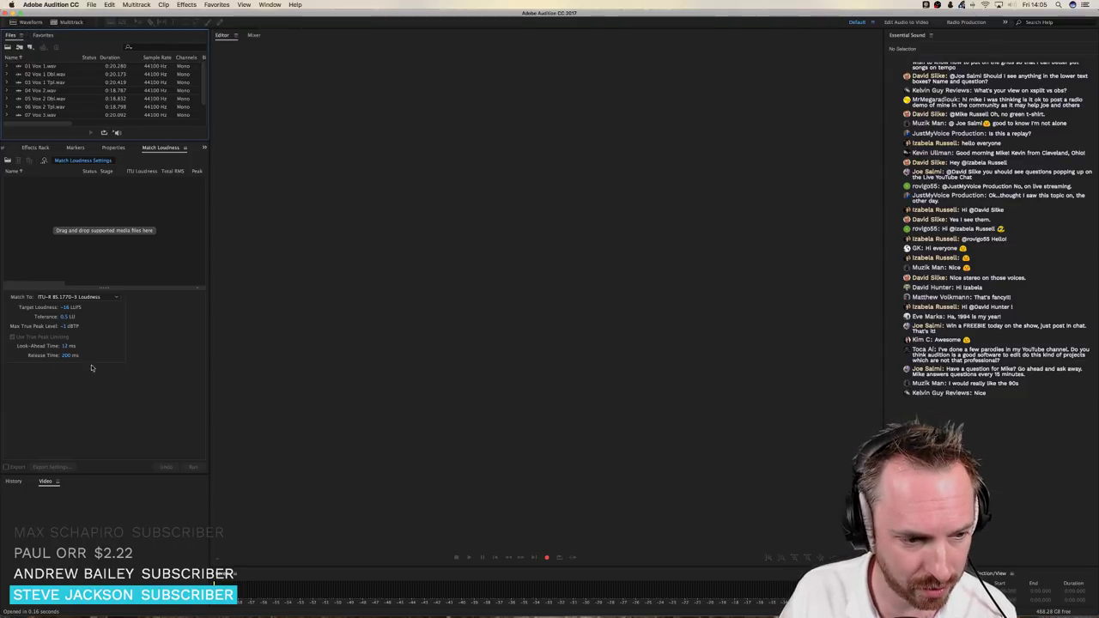
left_click_drag(97, 142, 97, 225)
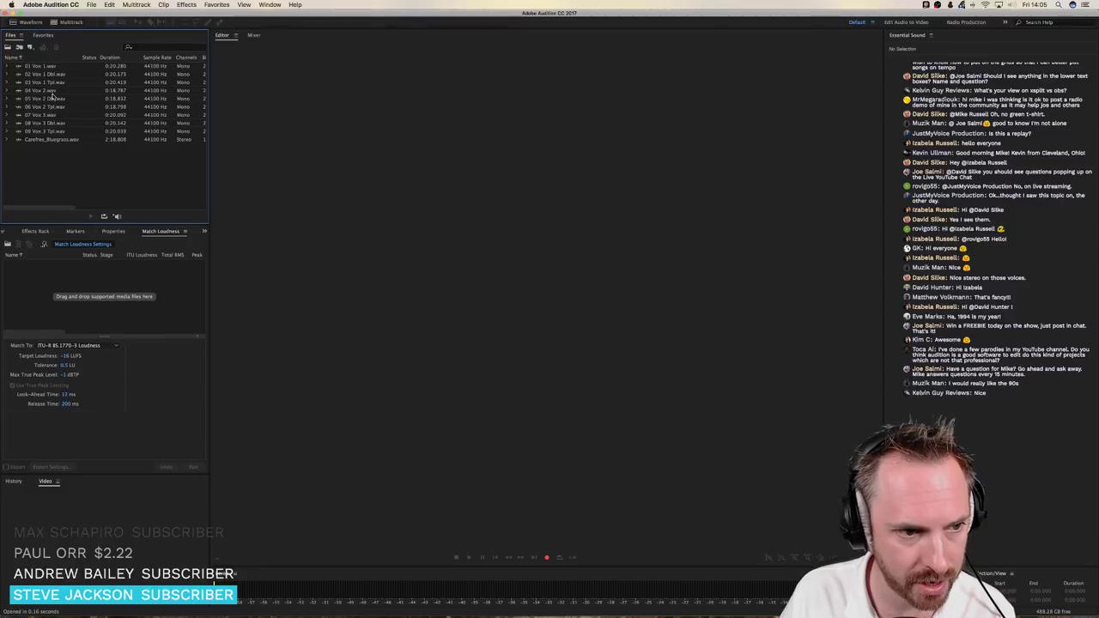
Create a multitrack session named Helium Karaoke with the template set to None
left_click(56, 24)
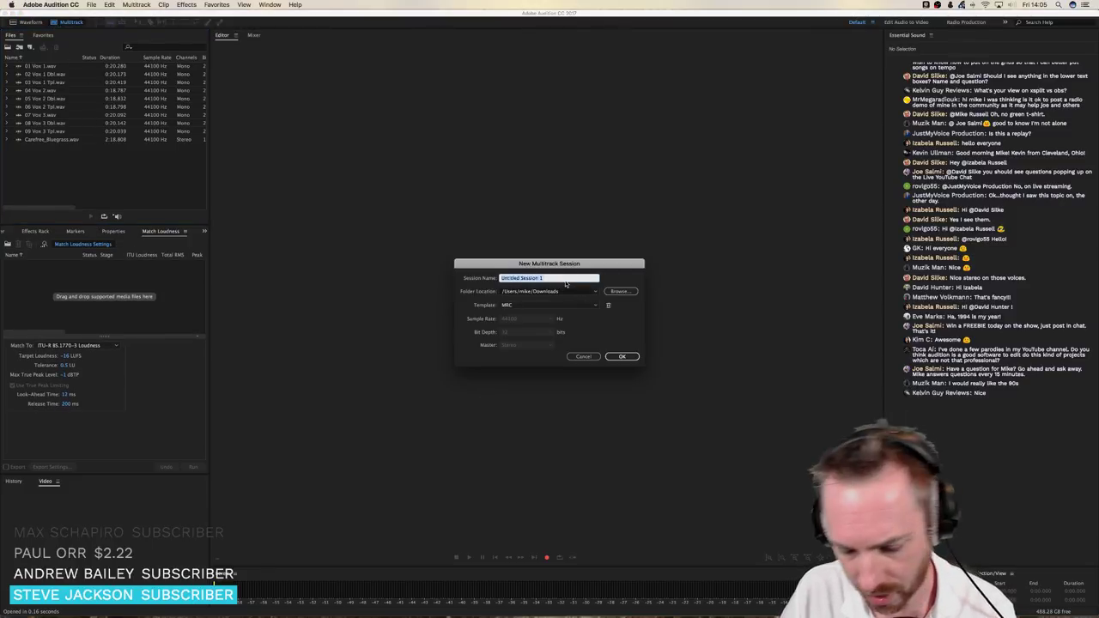
type("Helium")
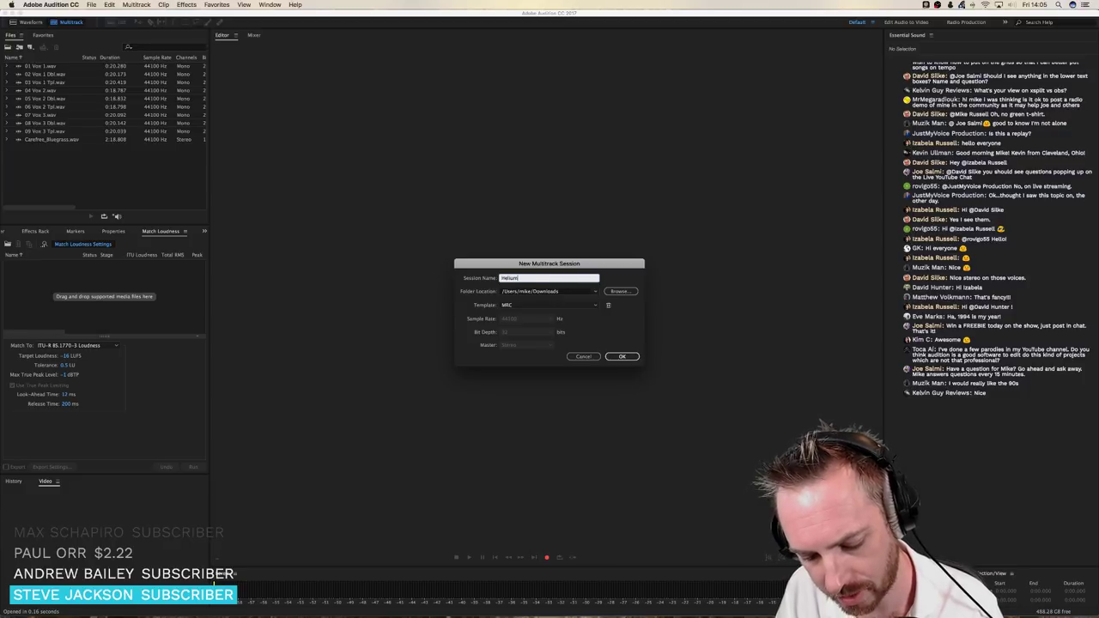
type(" Karaoke")
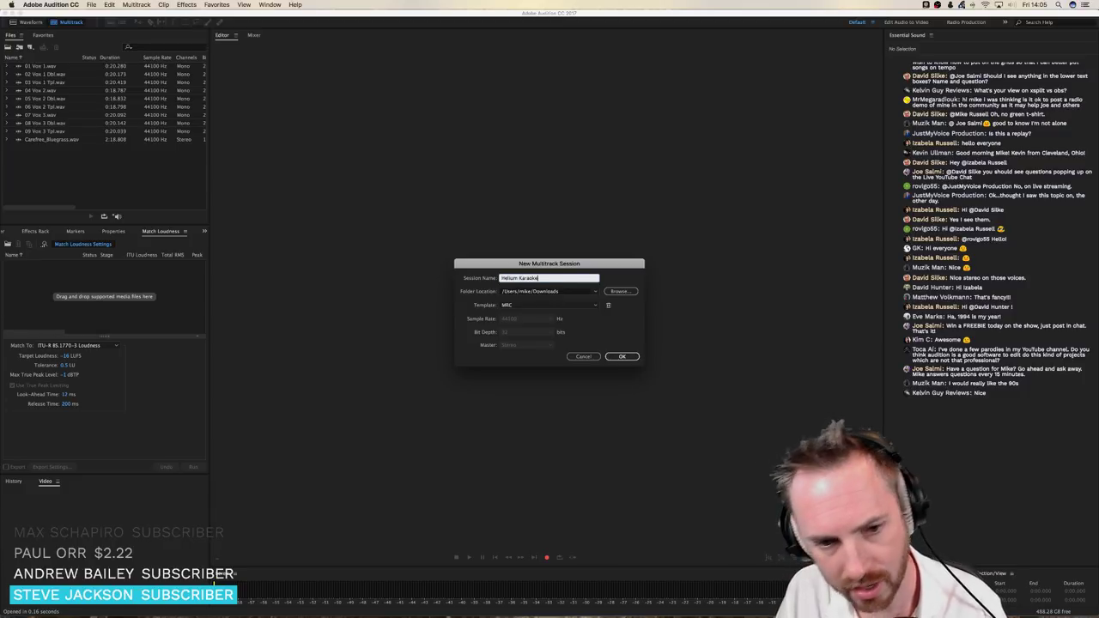
left_click(563, 306)
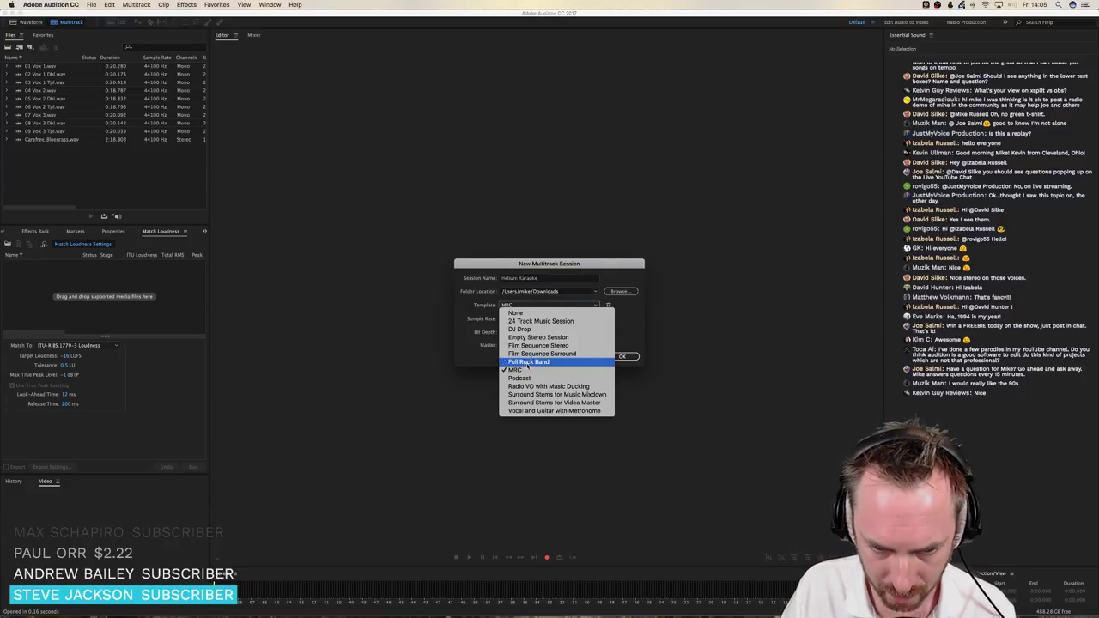
left_click(546, 314)
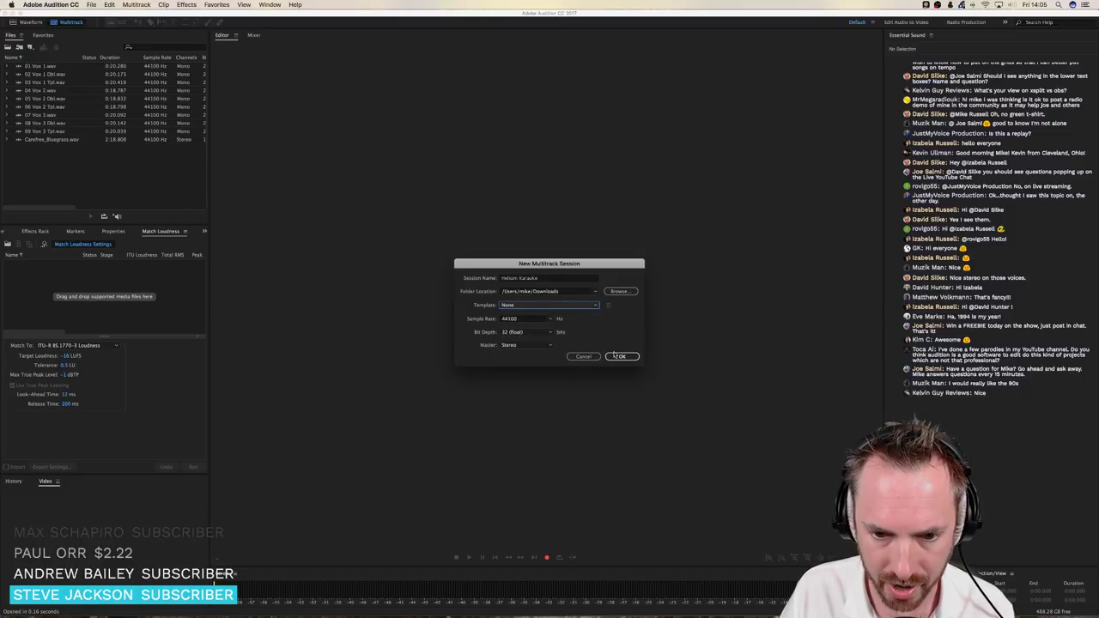
left_click(618, 356)
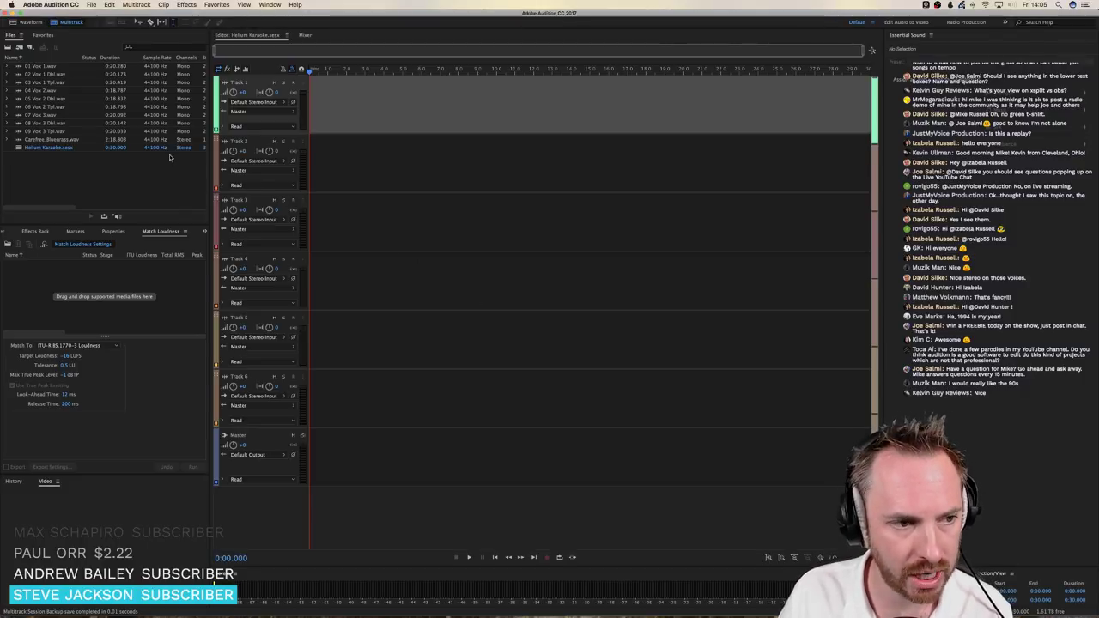
Place the nine Vox files, 01 Vox 1 to 09 Vox 3 Tpl, at the session start on separate tracks
left_click(41, 67)
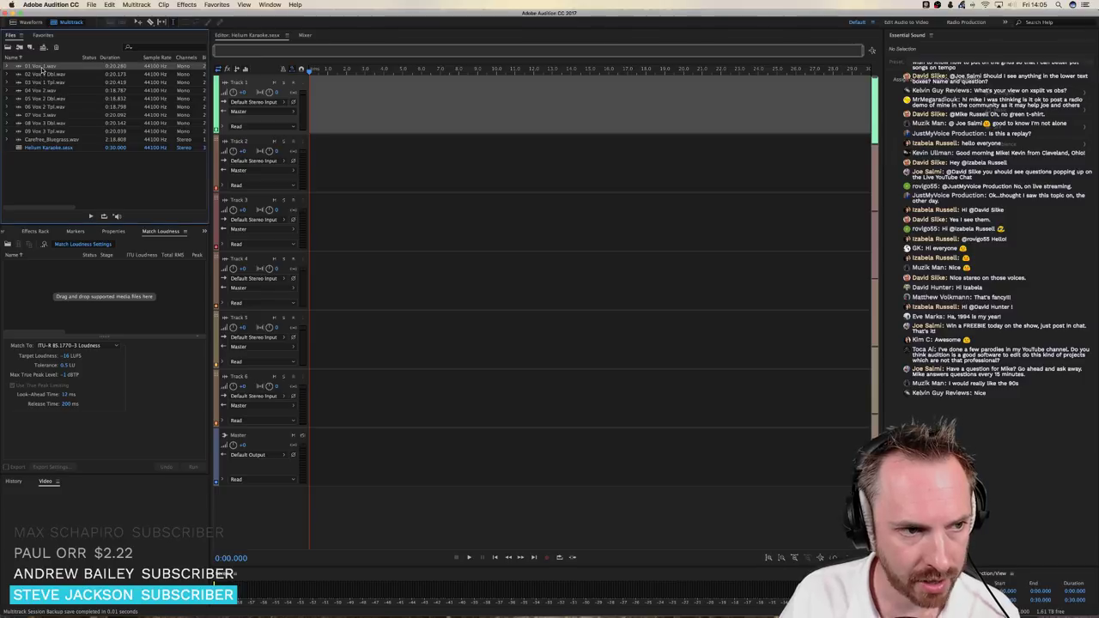
left_click(51, 131, "shift")
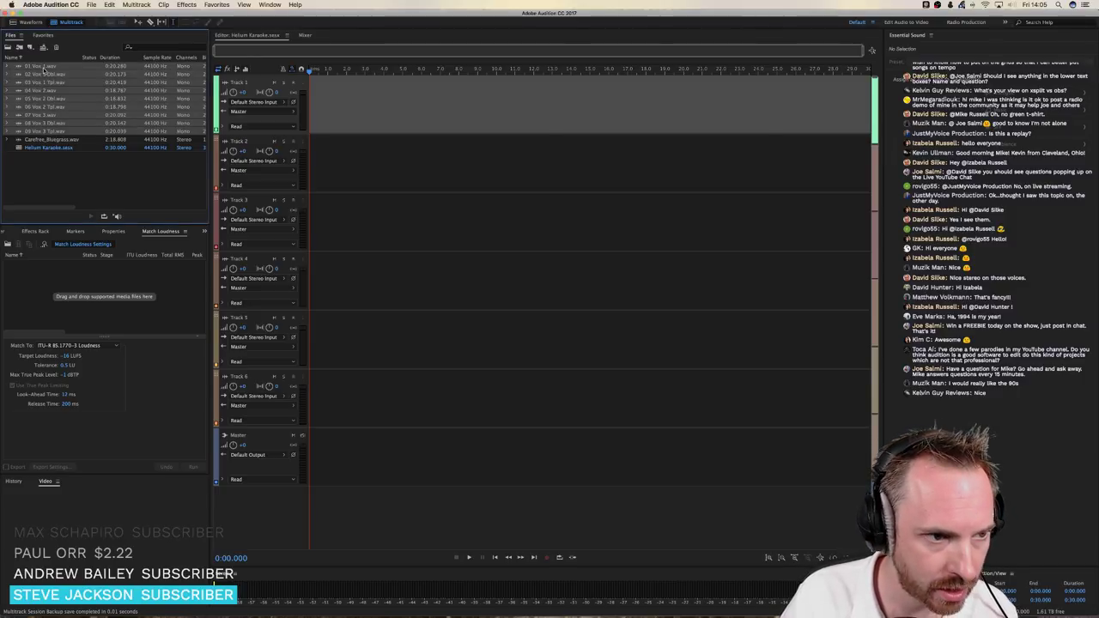
left_click_drag(43, 69, 500, 176)
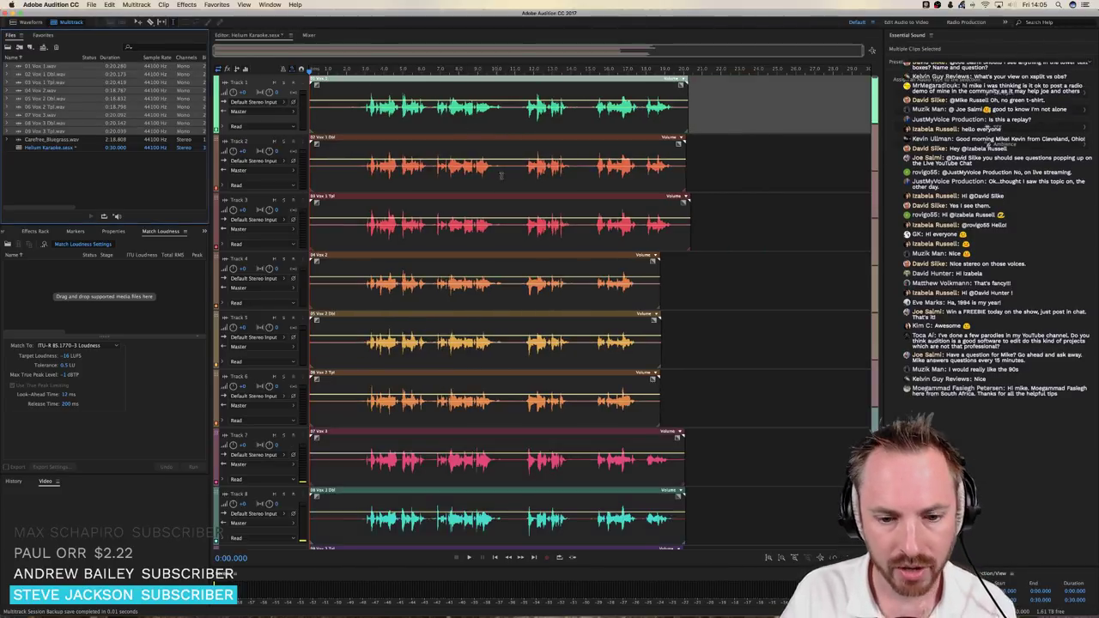
scroll(717, 152, "down", 3)
scroll(716, 151, "up", 3)
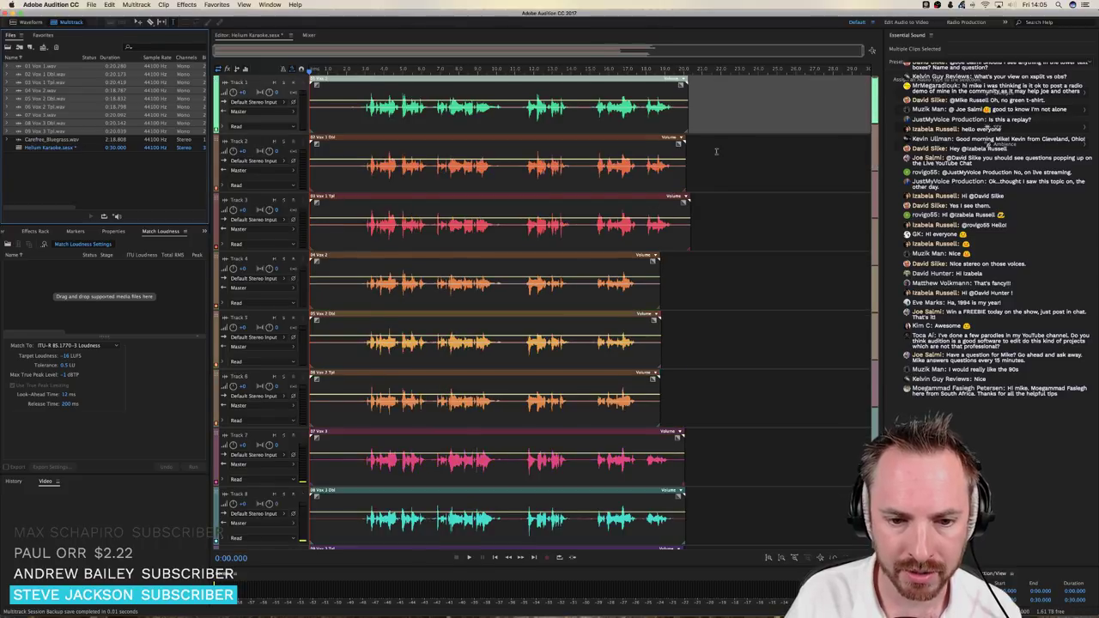
scroll(713, 152, "down", 3)
scroll(714, 152, "up", 3)
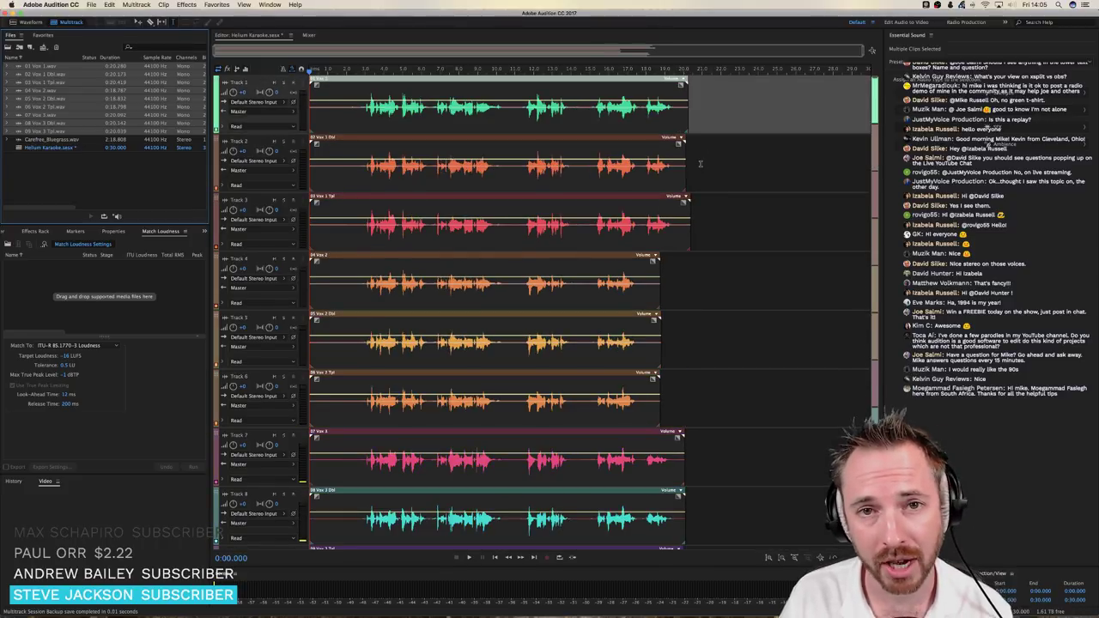
Add Carefree_Bluegrass.wav at the session start on a new track below the nine vocal tracks
scroll(700, 163, "down", 3)
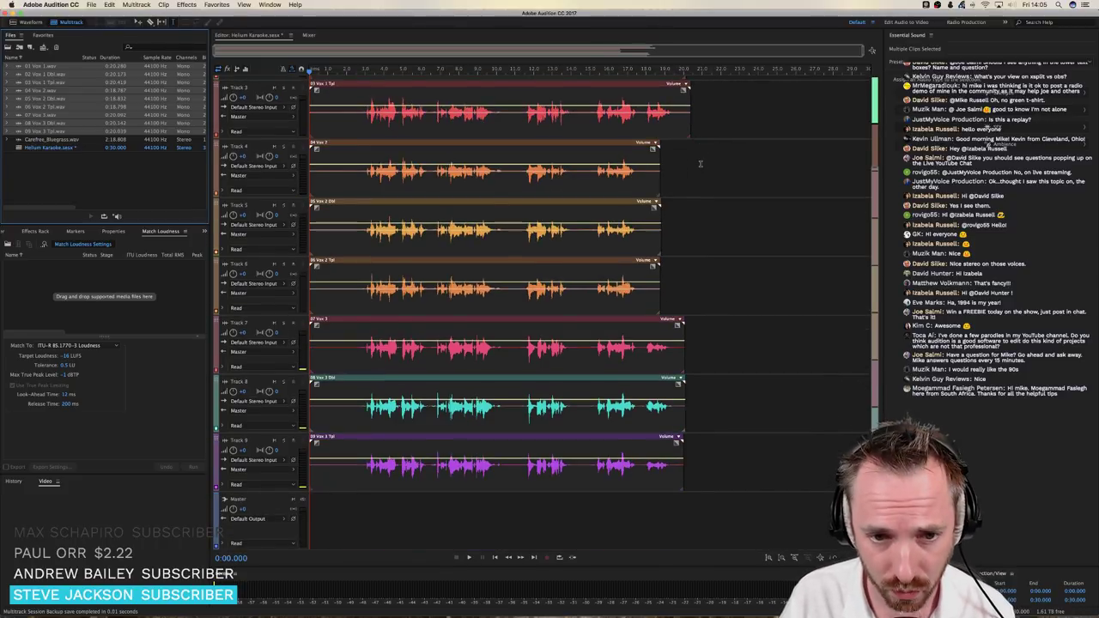
left_click(103, 139)
left_click_drag(103, 139, 302, 517)
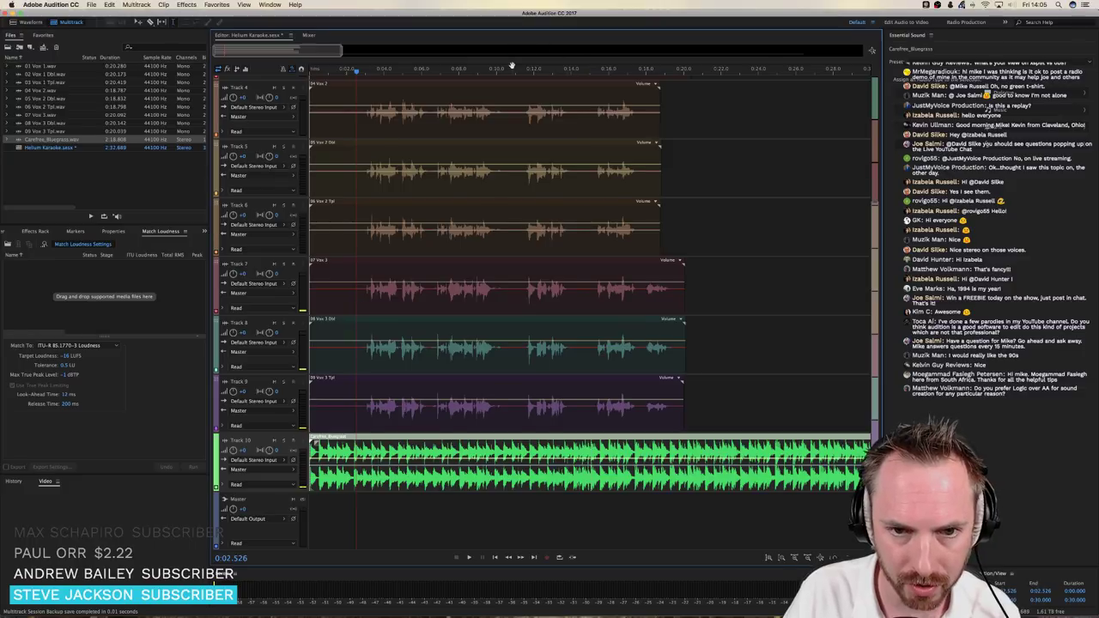
scroll(512, 67, "down", 5)
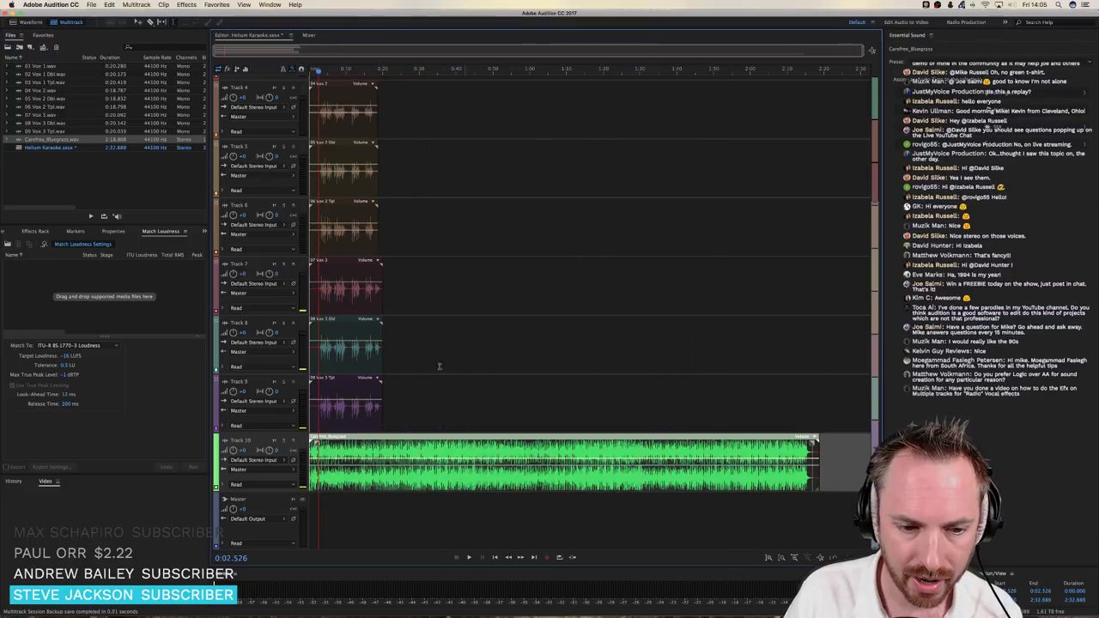
Select all nine vocal clips and move them together to start at about 0:44, with the tracks shown at reduced height
left_click(395, 412)
scroll(418, 75, "up", 10)
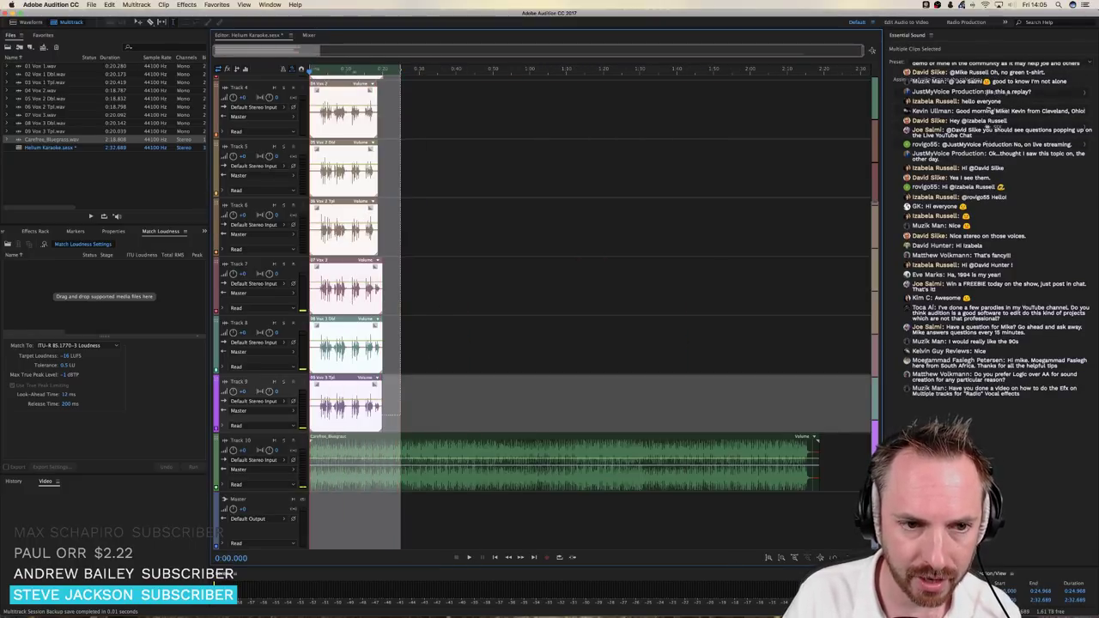
scroll(416, 76, "down", 10)
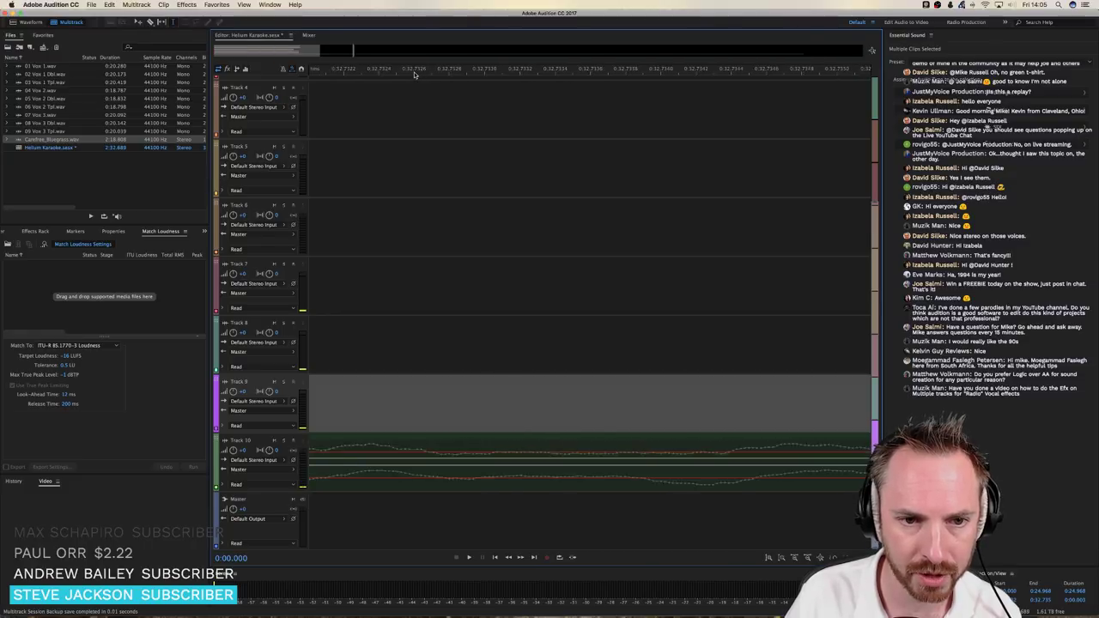
scroll(244, 189, "up", 2)
scroll(244, 189, "down", 5)
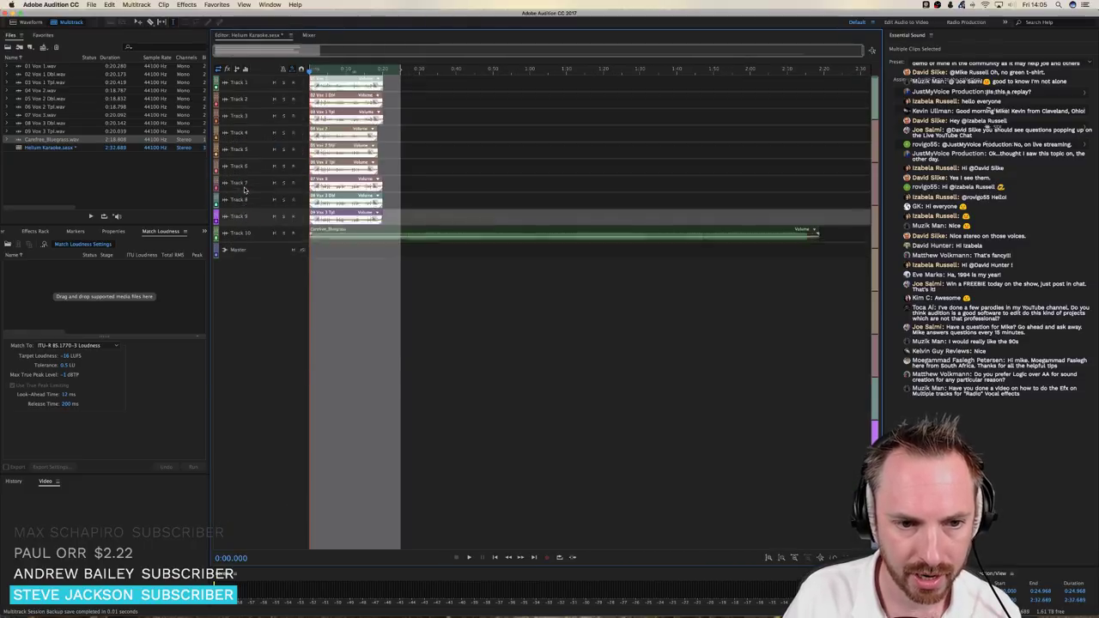
left_click_drag(349, 99, 511, 100)
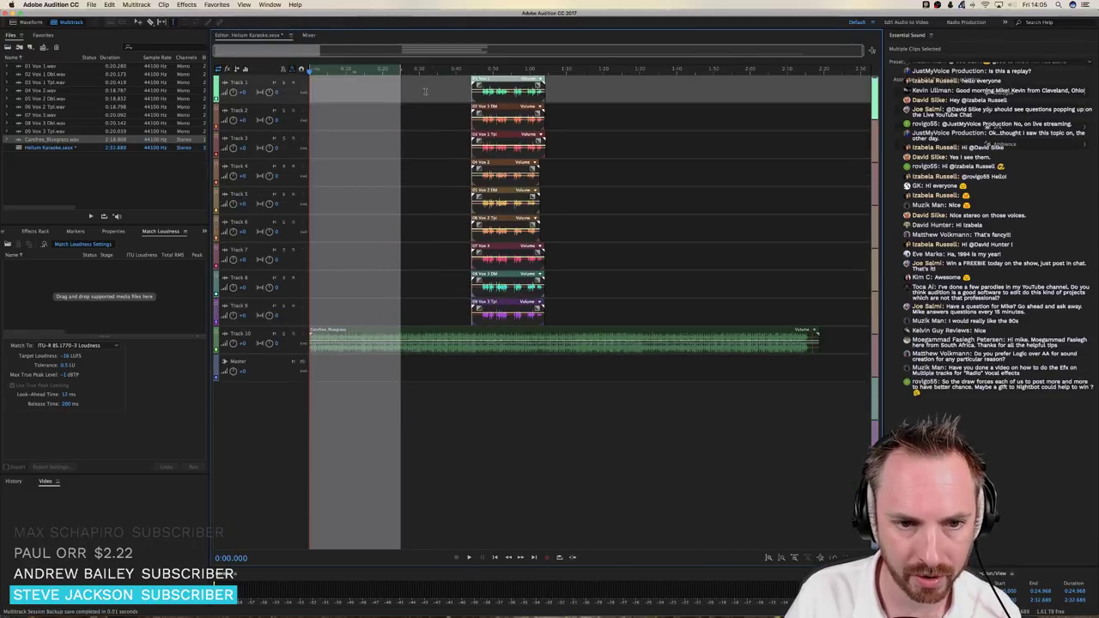
left_click(540, 390)
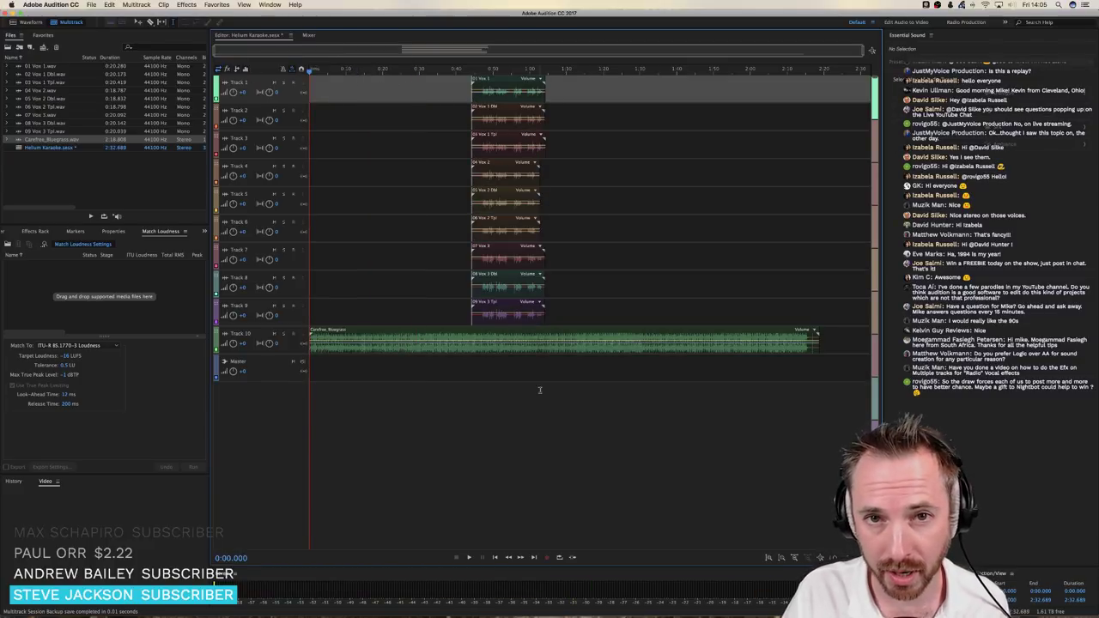
Listen to the bluegrass music from the session start and again near its ending, and stop playback
key("space")
key("space")
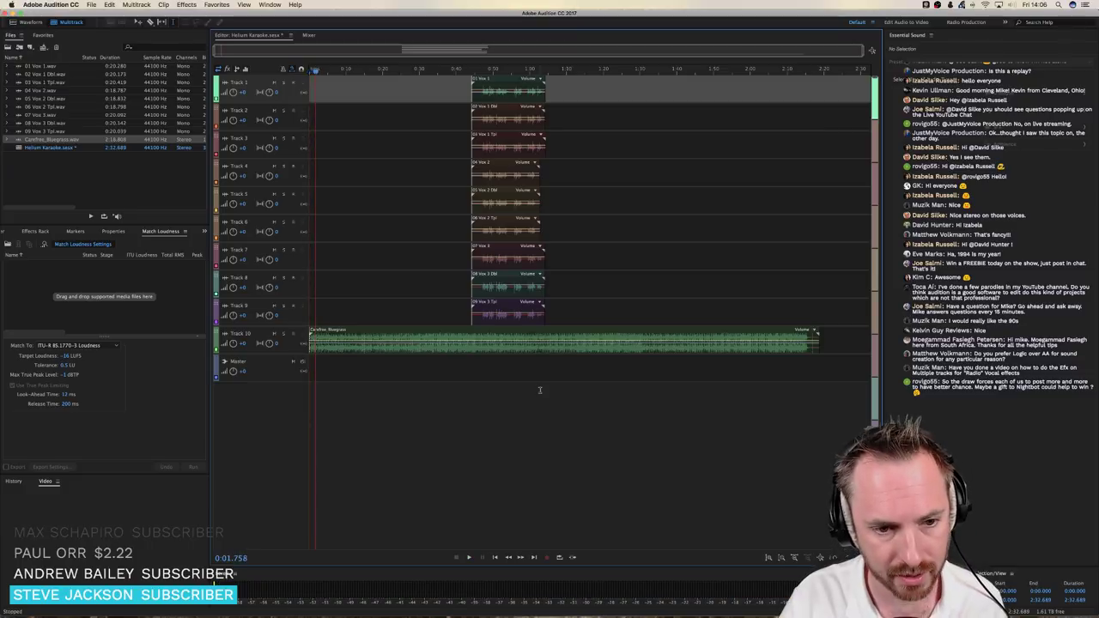
key("space")
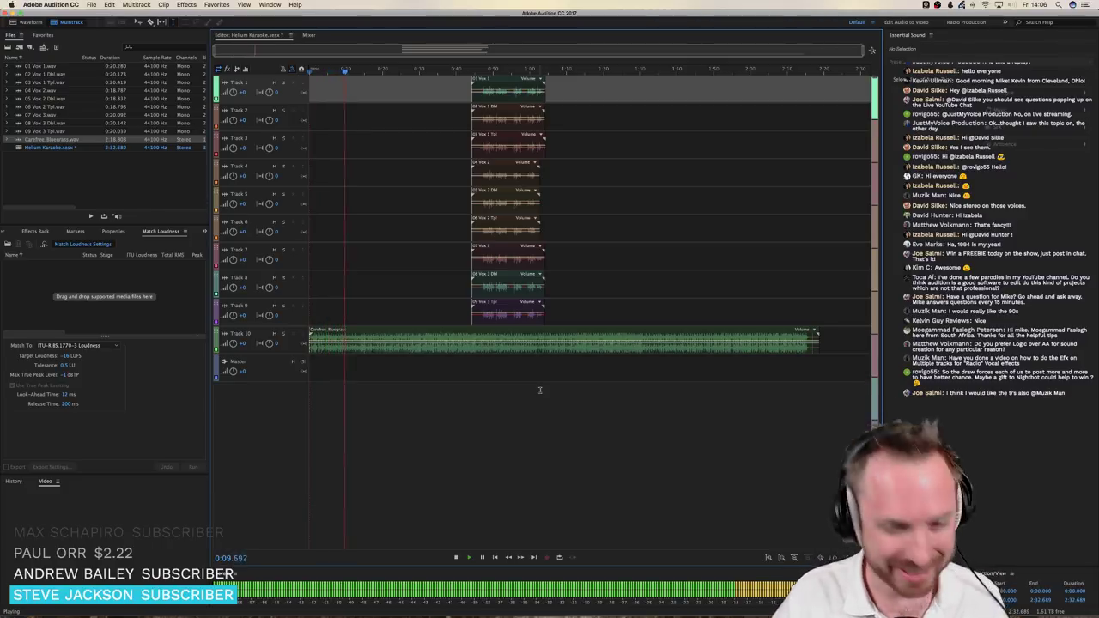
left_click(761, 72)
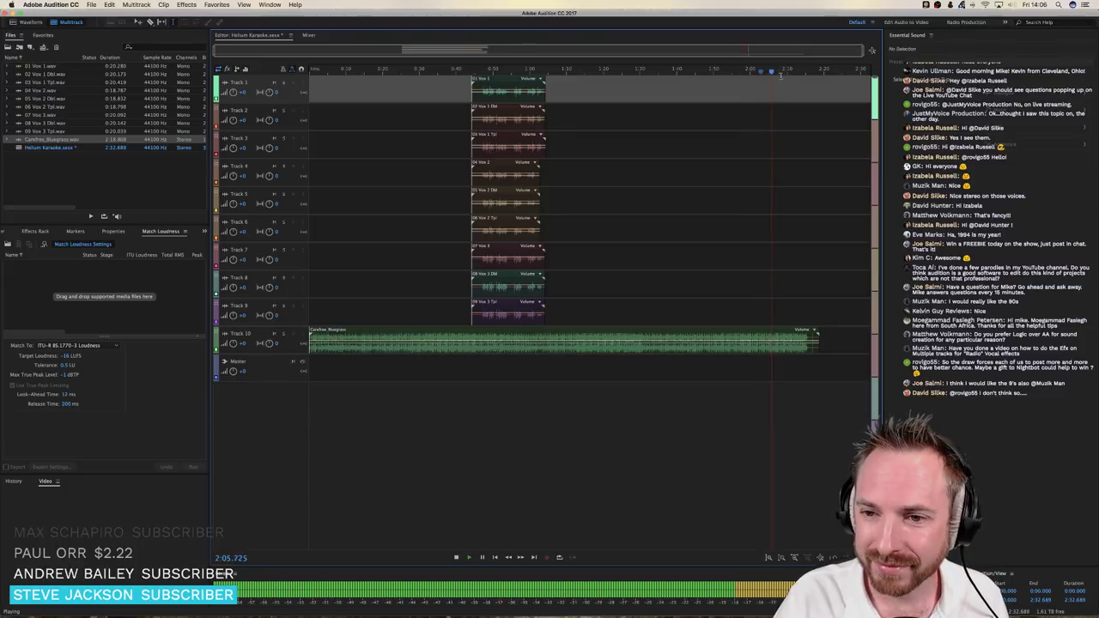
left_click_drag(789, 73, 802, 74)
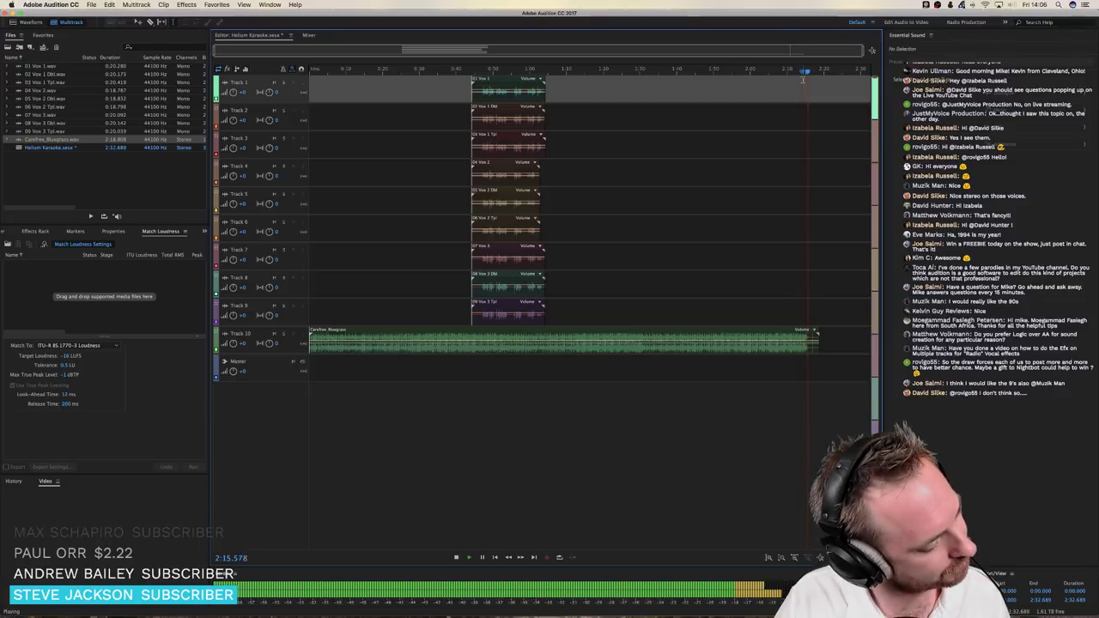
left_click(676, 148)
key("space")
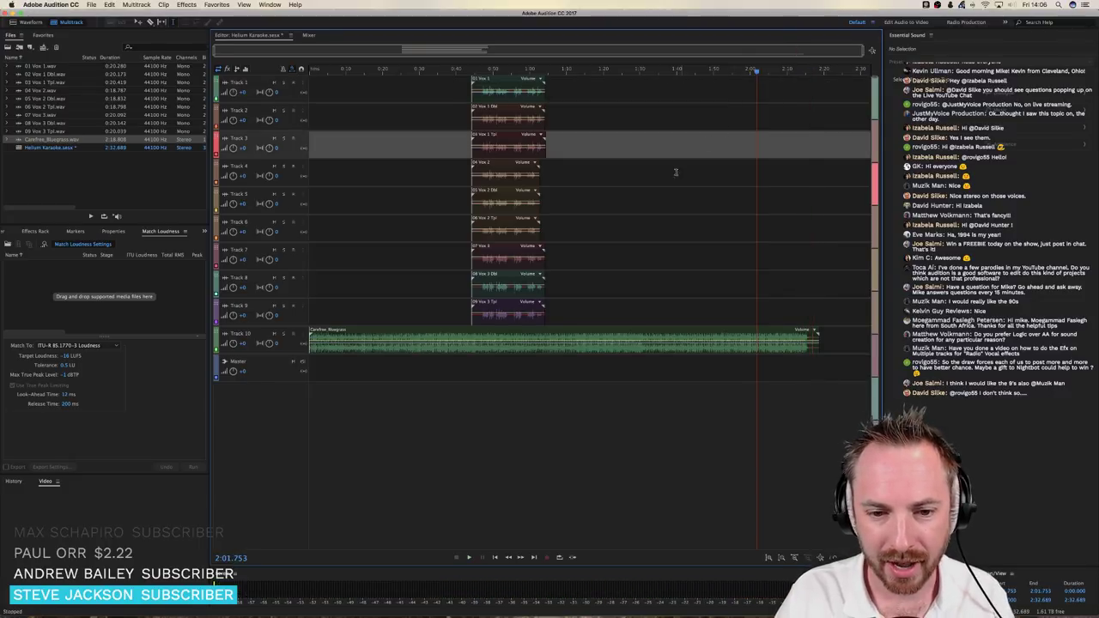
Move all nine vocal clips together to start at about 1:56, over the end of the bluegrass music
left_click_drag(572, 297, 430, 86)
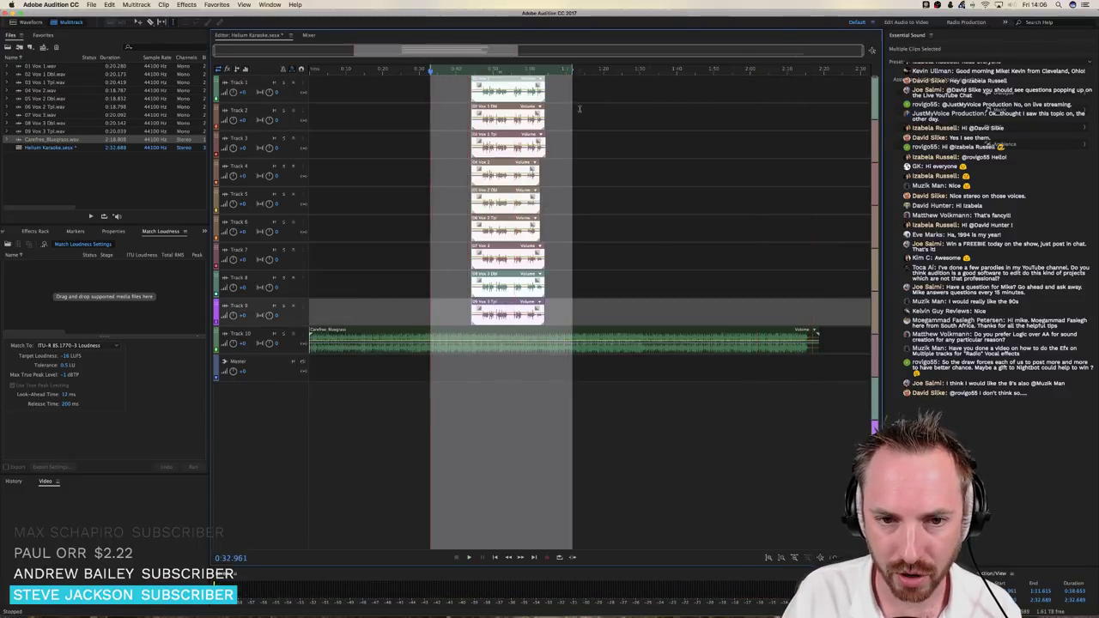
left_click_drag(525, 92, 789, 92)
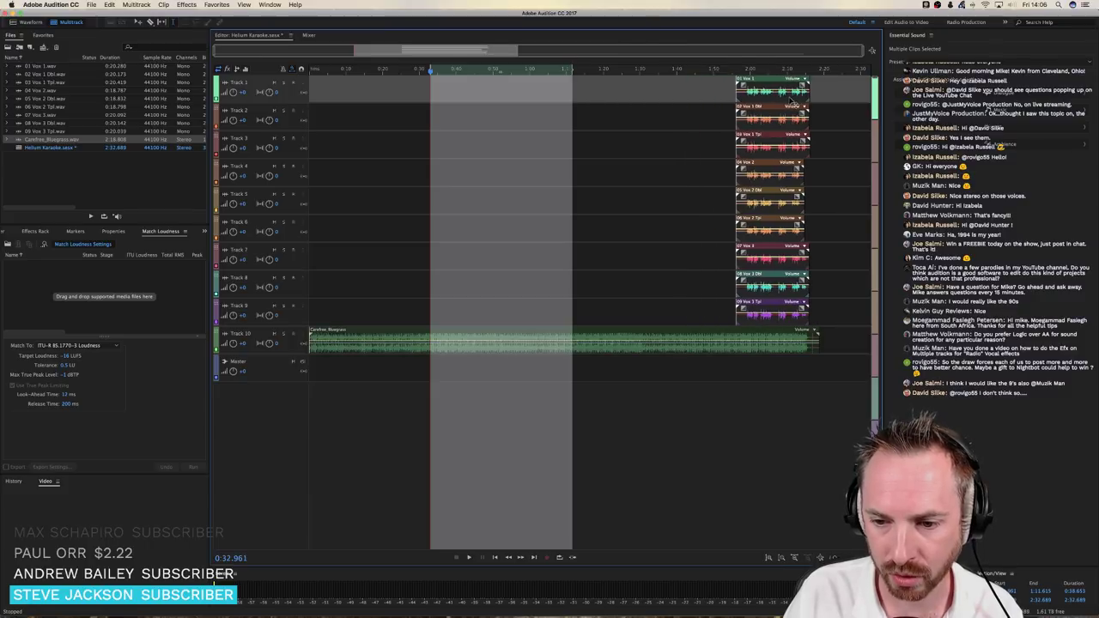
scroll(807, 71, "up", 5)
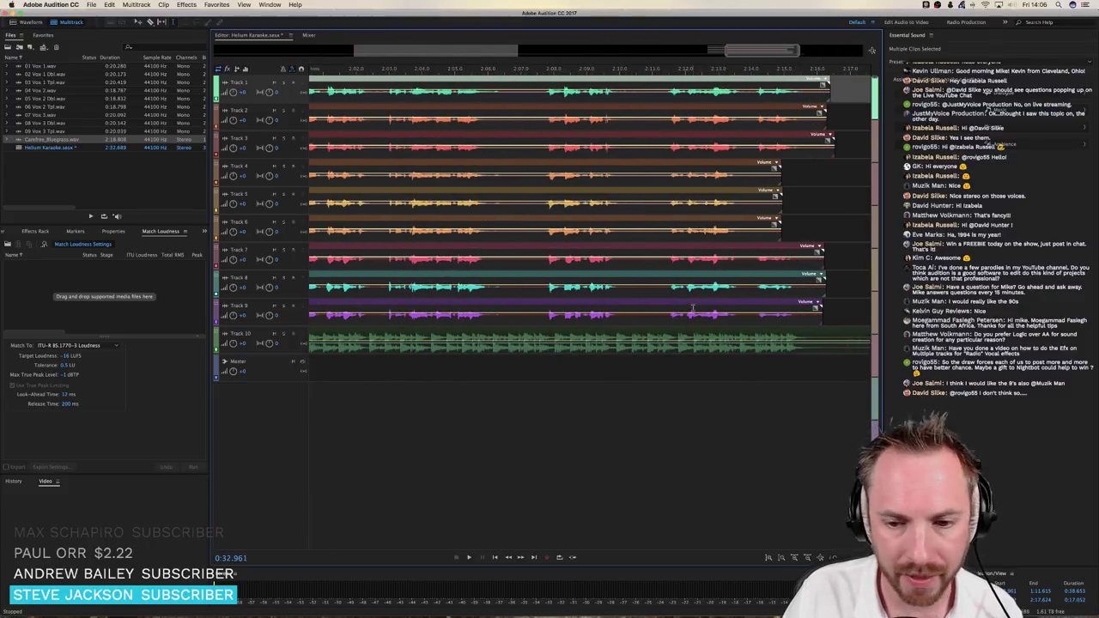
Try the nine vocal clips slightly later, return them to about 1:56, and start playback from about 1:58.8
right_click(744, 316)
left_click(690, 322)
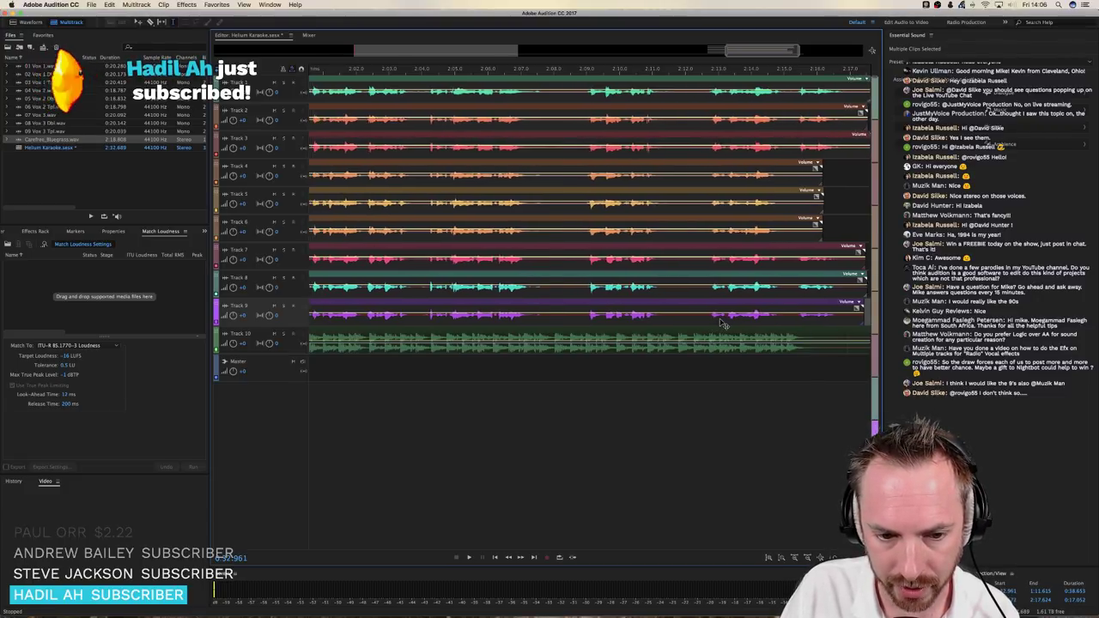
left_click(674, 318)
scroll(674, 319, "left", 5)
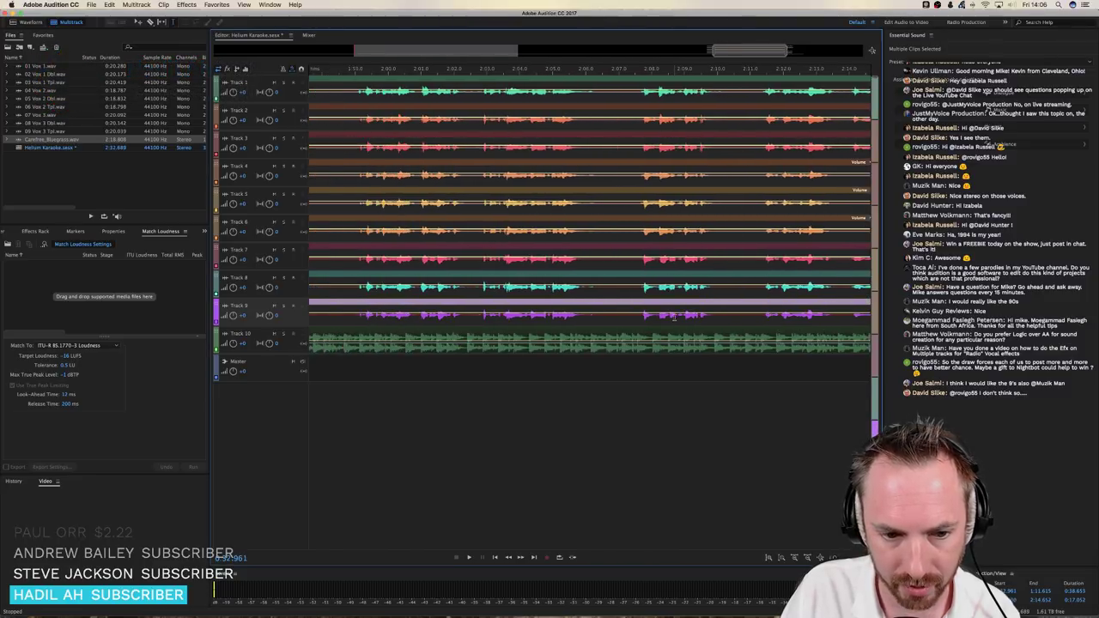
left_click(421, 320)
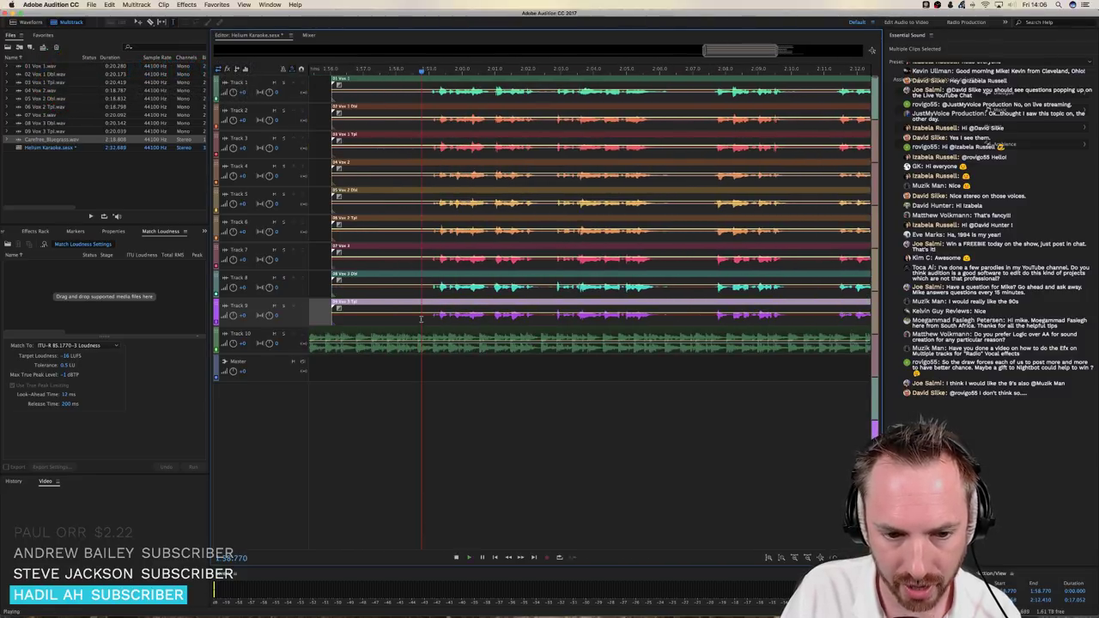
key("space")
key("space")
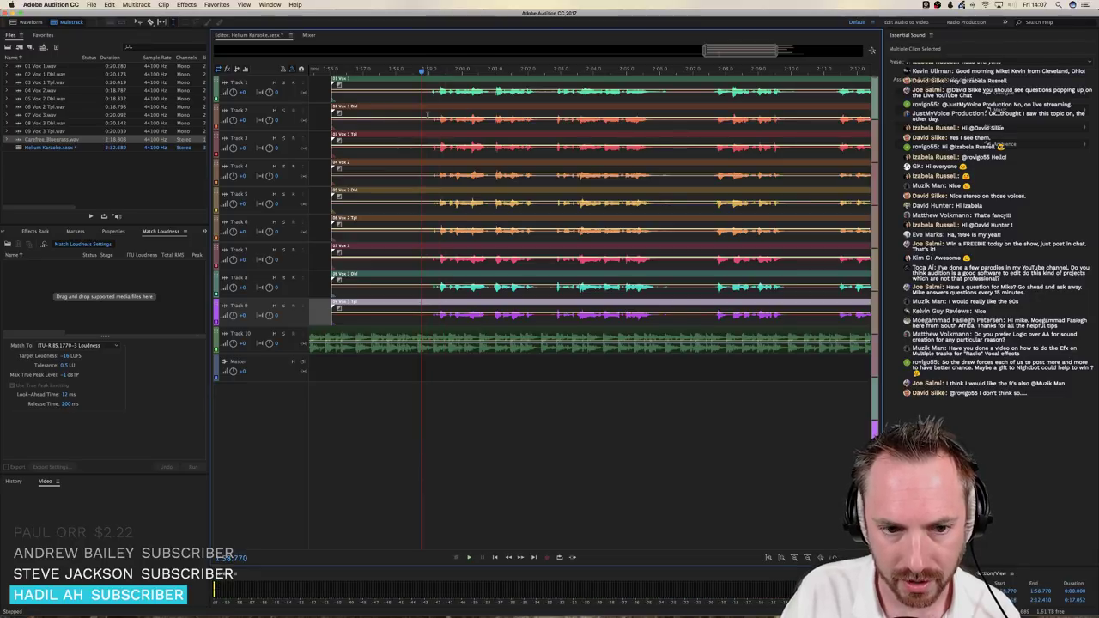
Try the nine vocal clips starting slightly earlier, at about 1:55.6, and listen from about 1:58.8
mouse_move(449, 98)
left_mouse_down()
mouse_move(474, 97)
mouse_move(435, 97)
left_mouse_up()
key("space")
key("space")
scroll(509, 110, "right", 5)
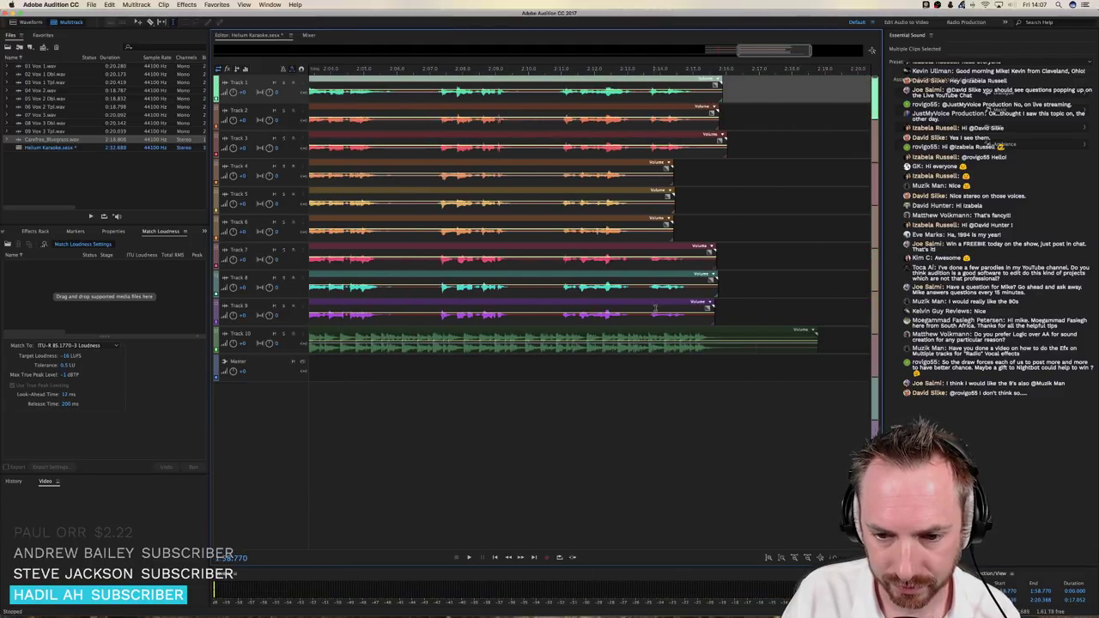
Try the nine vocal clips starting at about 1:56.9 and again at about 1:58.0, listening to each against the music
left_click_drag(667, 317, 712, 320)
scroll(639, 315, "left", 5)
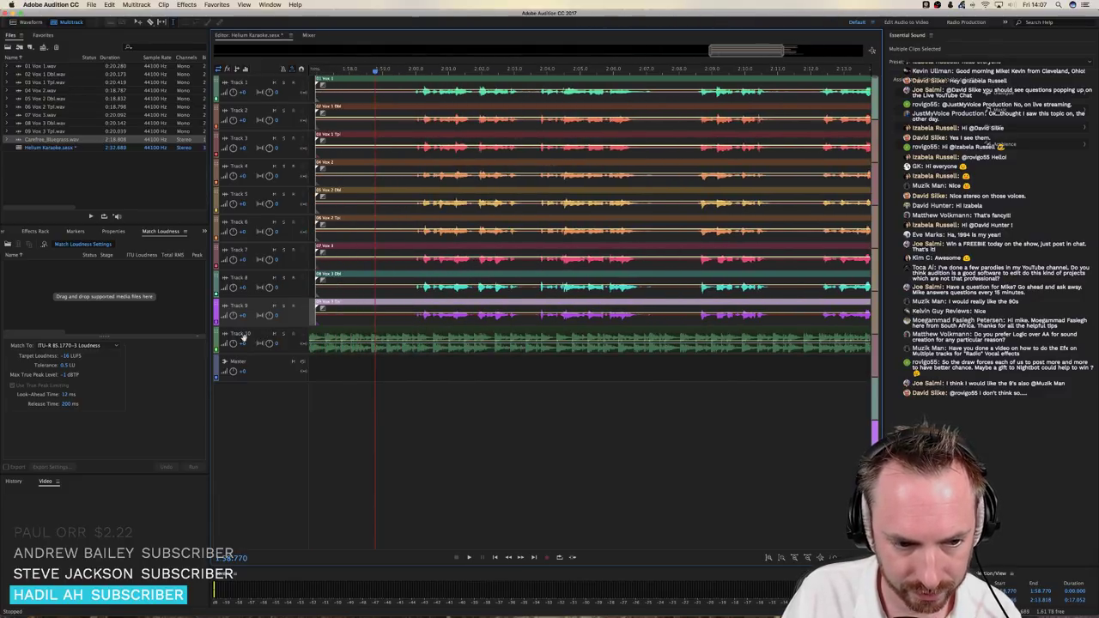
key("space")
key("space")
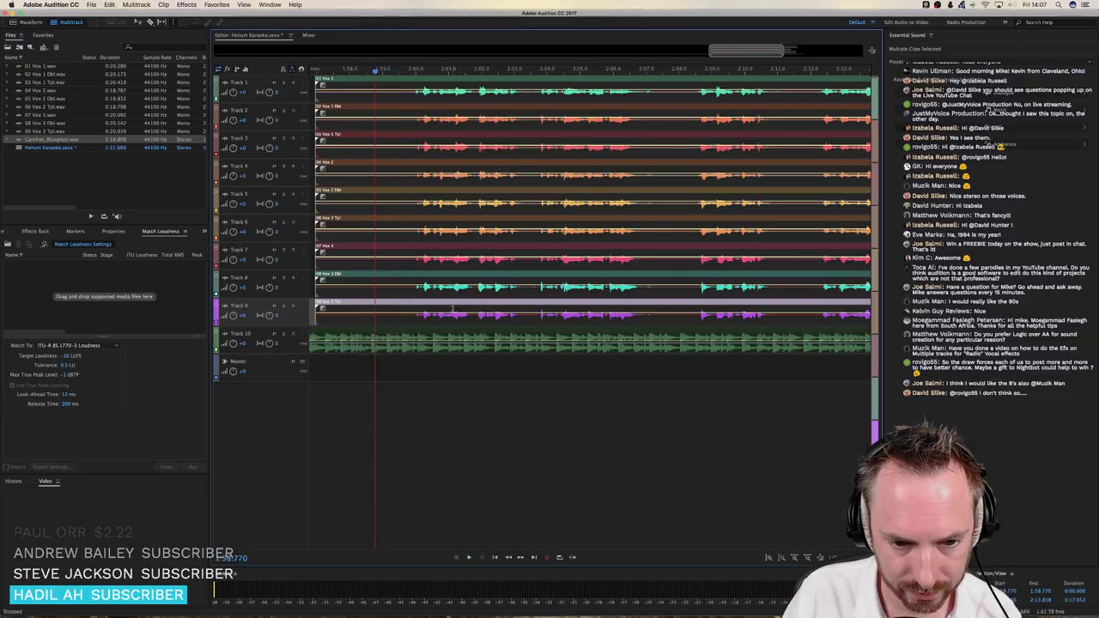
left_click_drag(469, 319, 472, 318)
key("space")
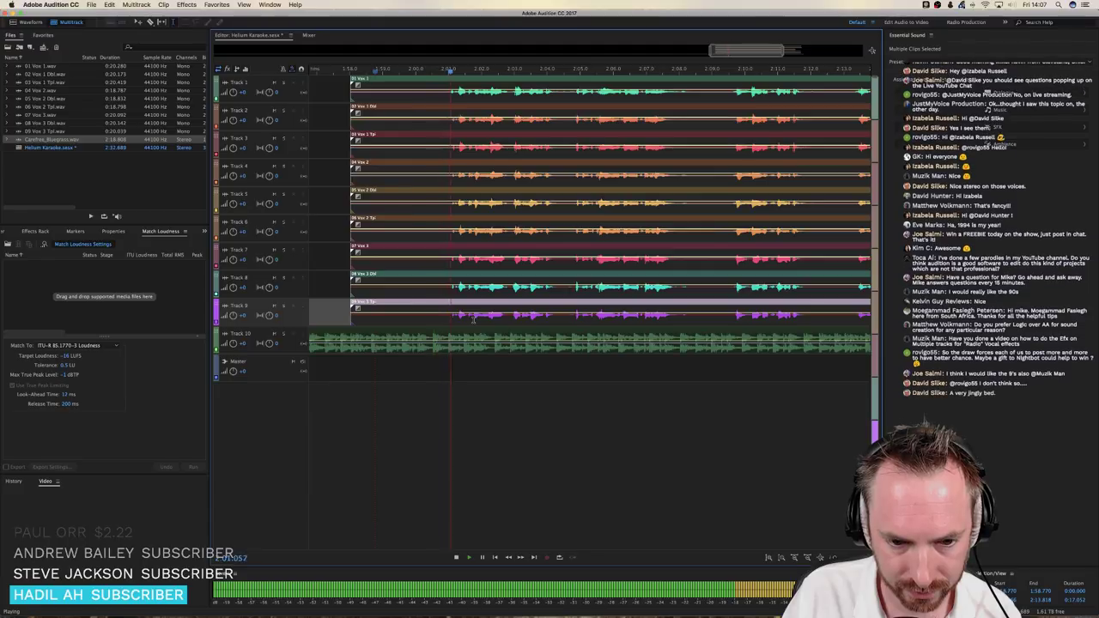
key("space")
Move all nine vocal clips together to start at about 1:56.8 and check the alignment at several points up to 2:12
left_click_drag(472, 319, 444, 318)
key("space")
key("space")
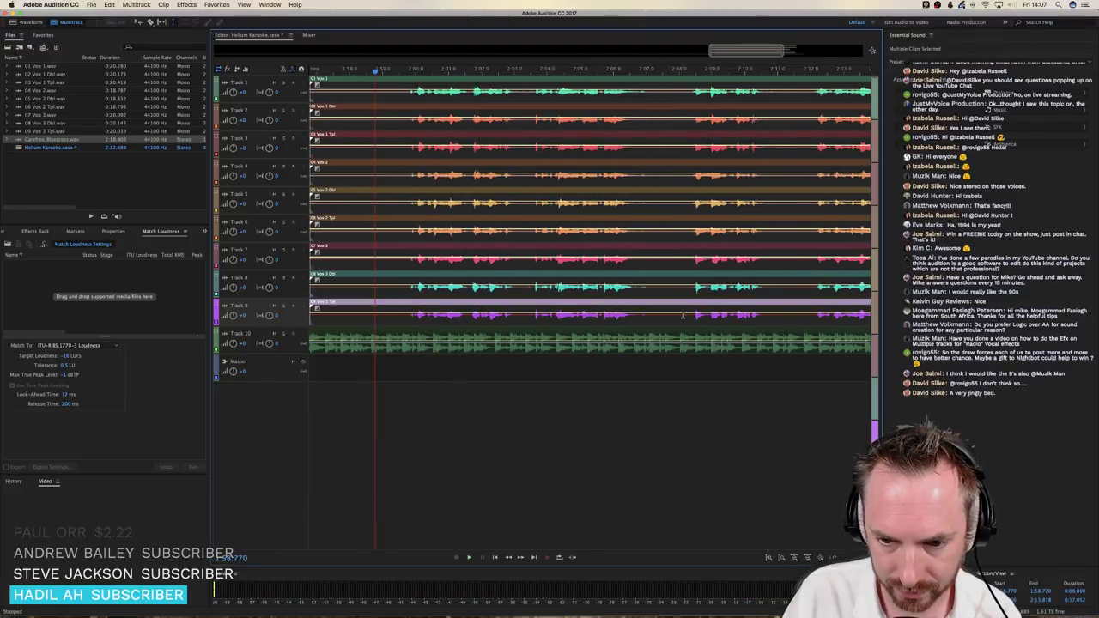
left_click(684, 72)
key("space")
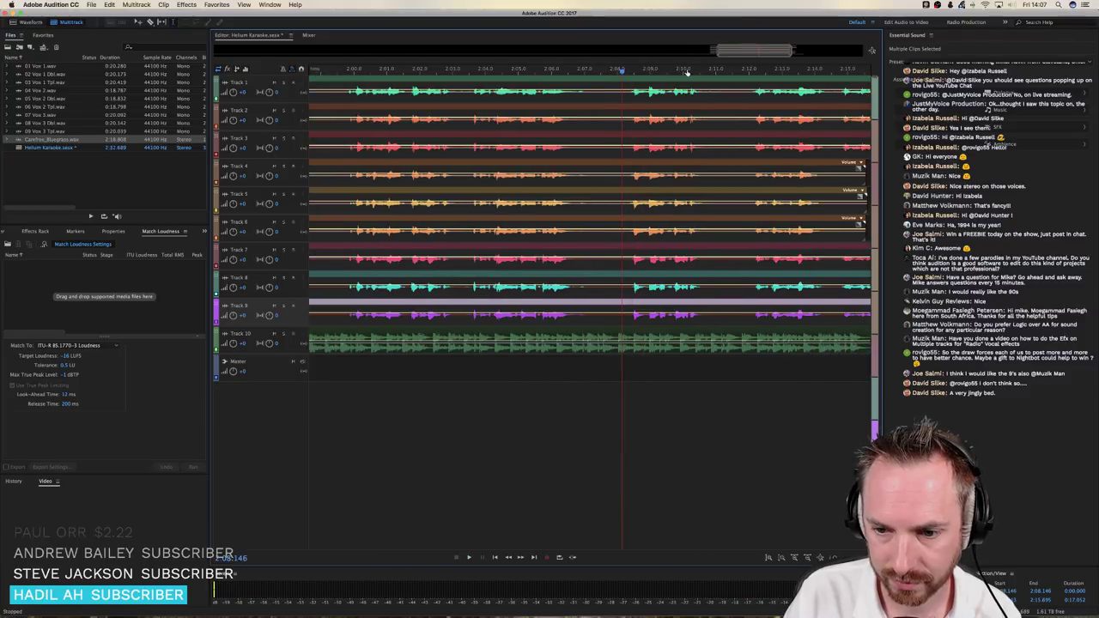
key("space")
left_click(656, 72)
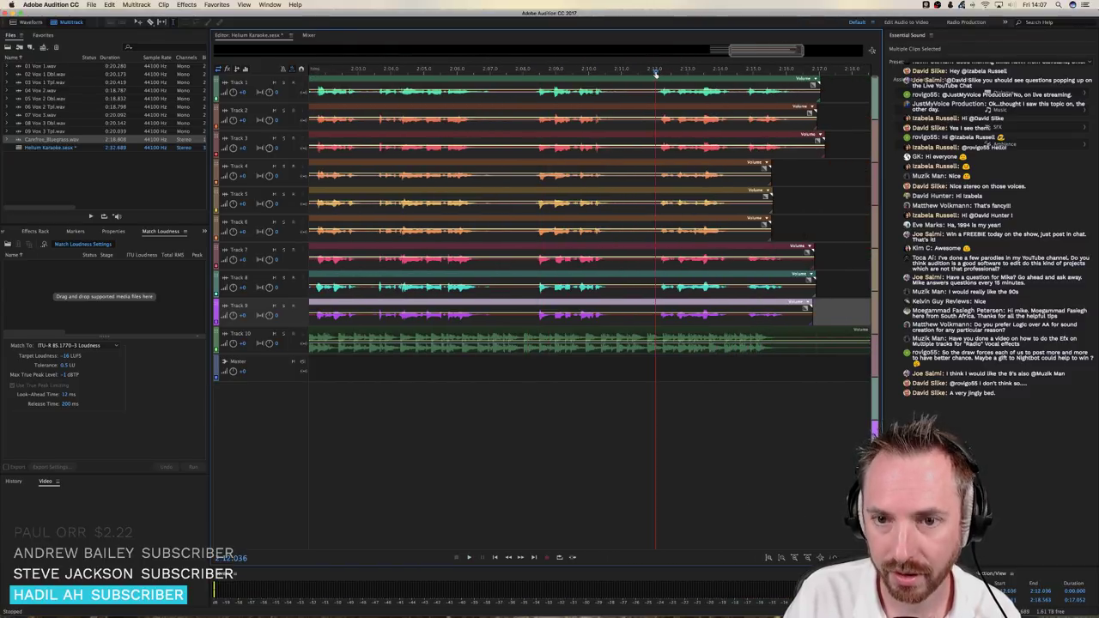
key("super+space")
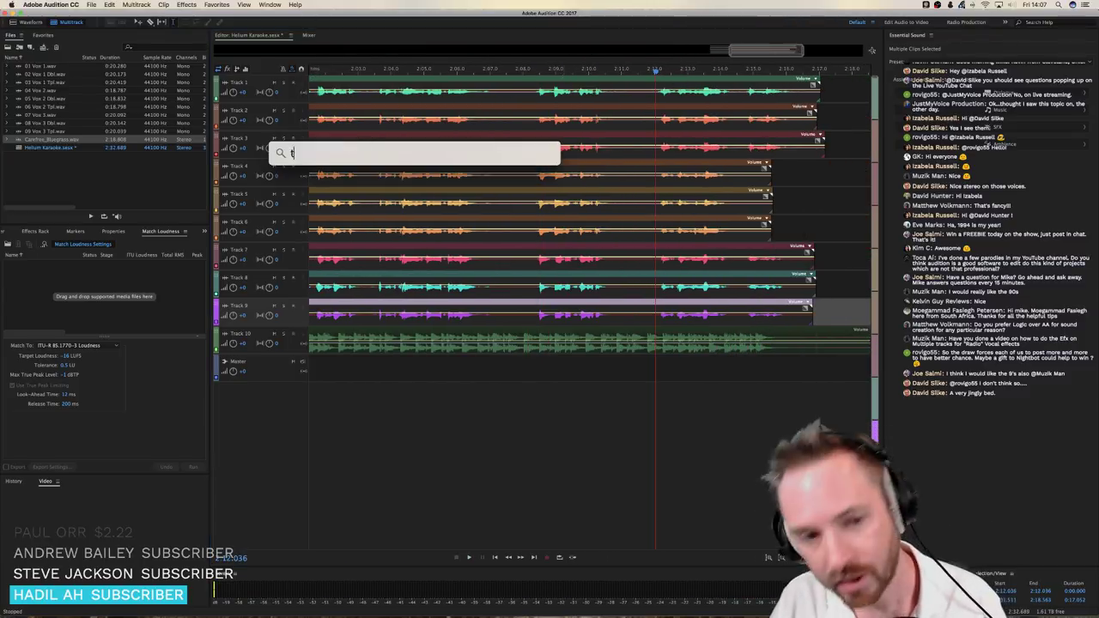
type("subl")
key("Return")
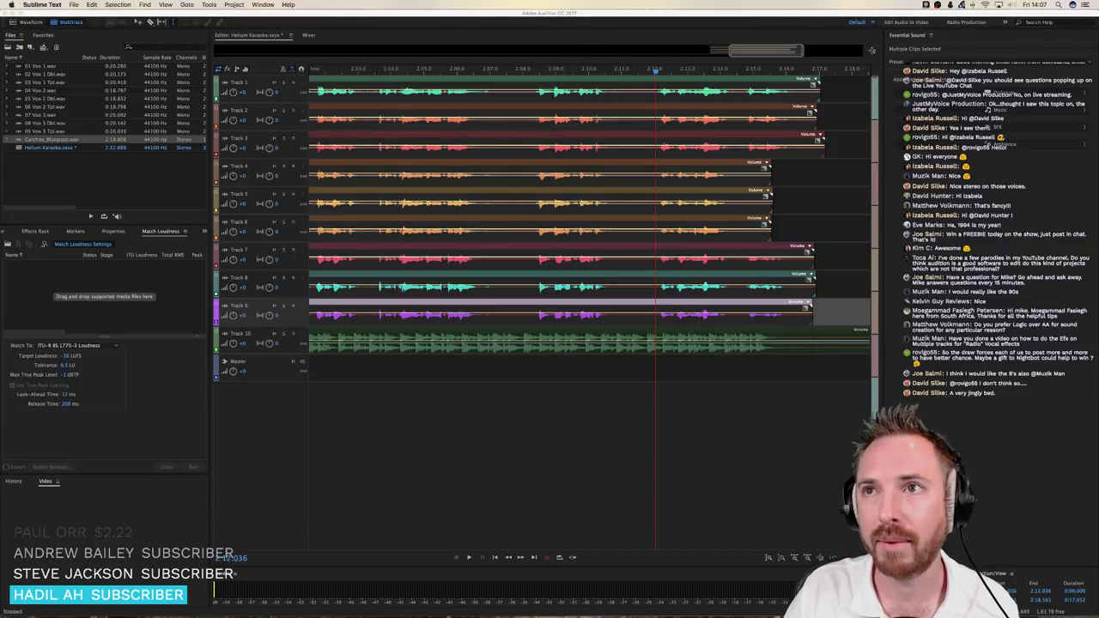
Switch to the Telephone app
key("super+space")
type("telp")
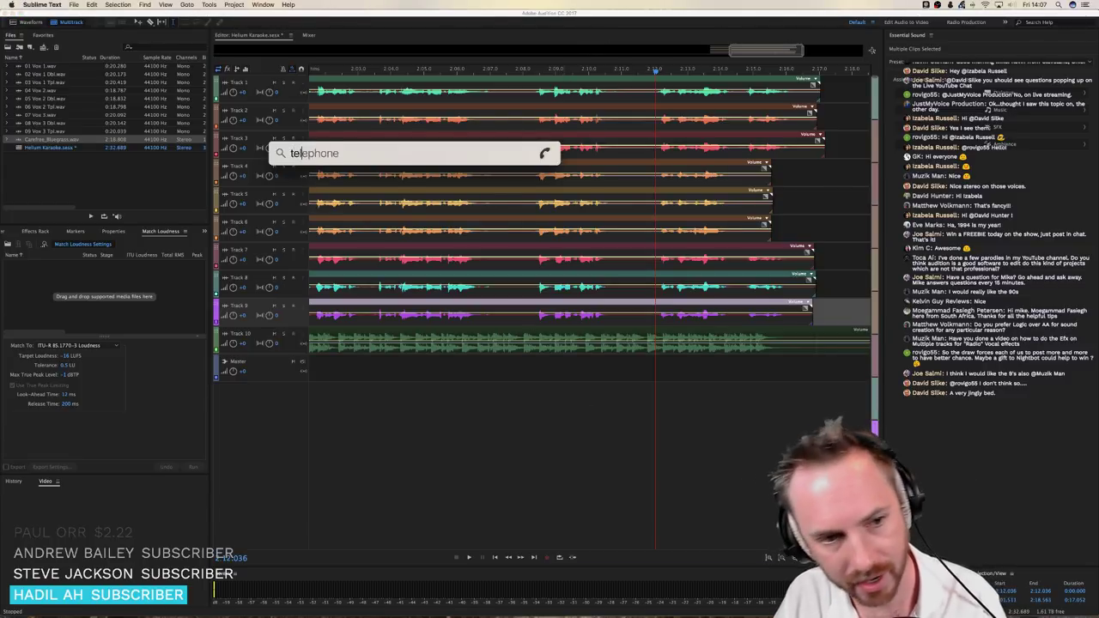
key("BackSpace")
key("BackSpace")
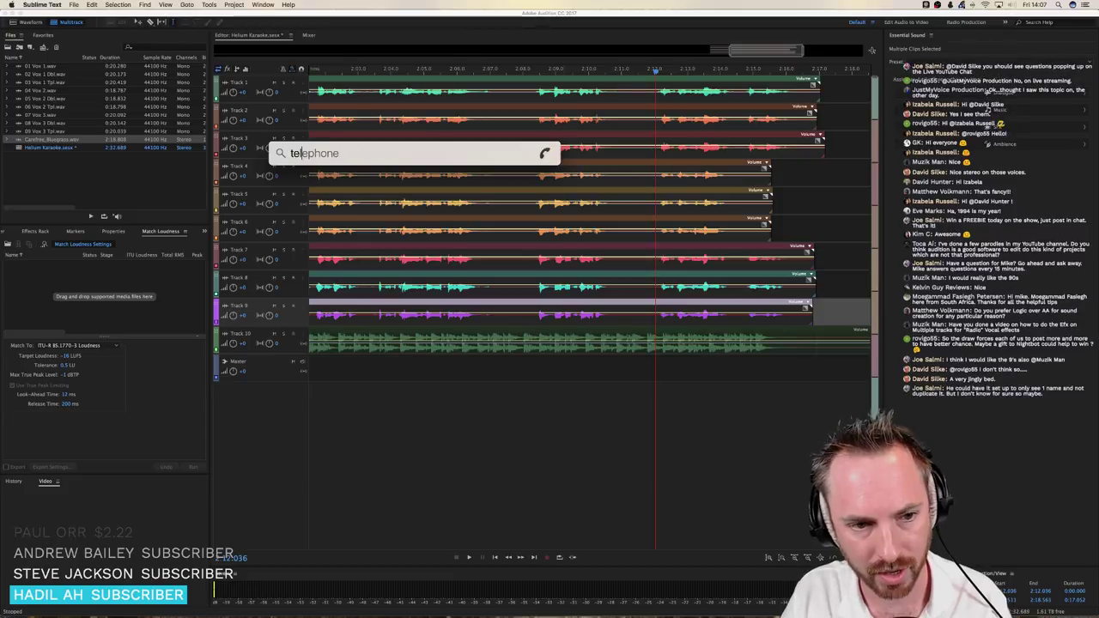
key("Return")
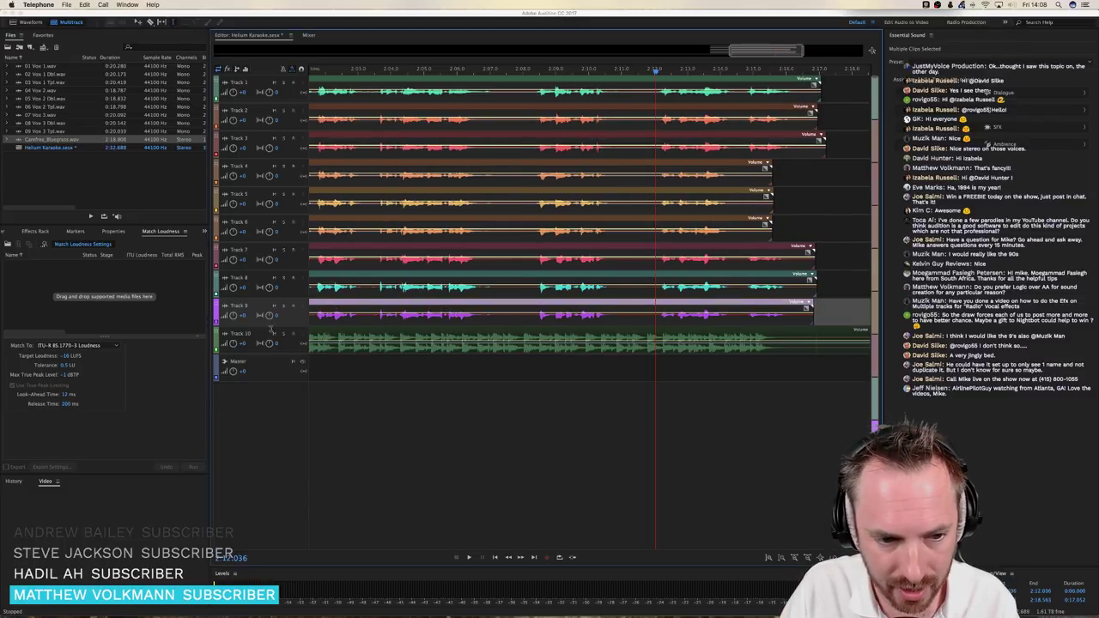
Return to Adobe Audition, mute the bluegrass music on Track 10, and listen to the vocals alone from about 2:12
left_click(234, 354)
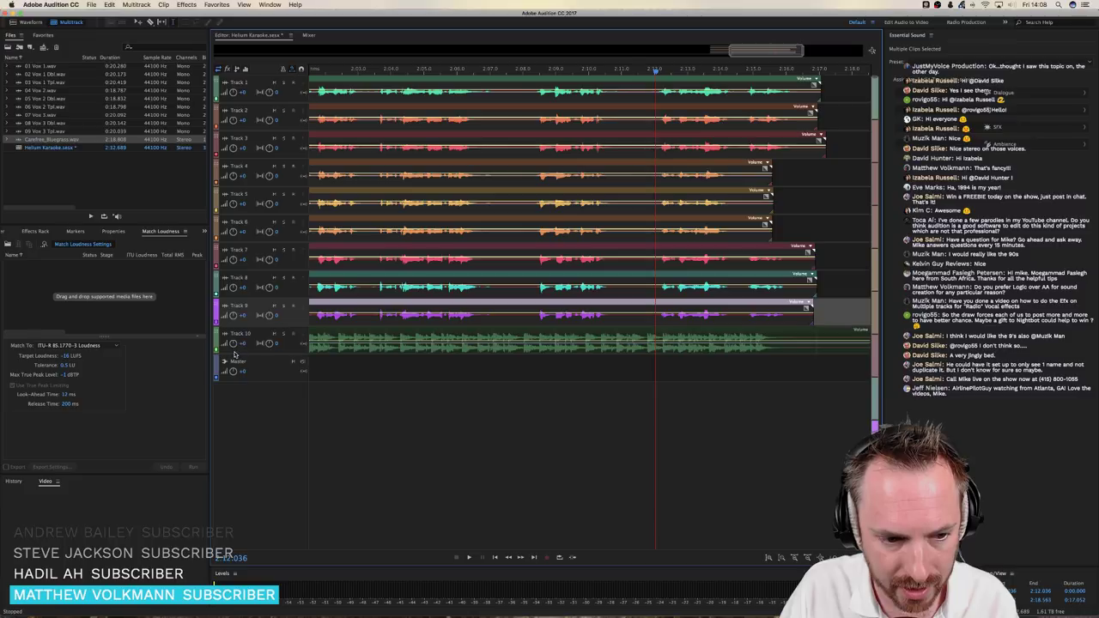
left_click(274, 333)
key("space")
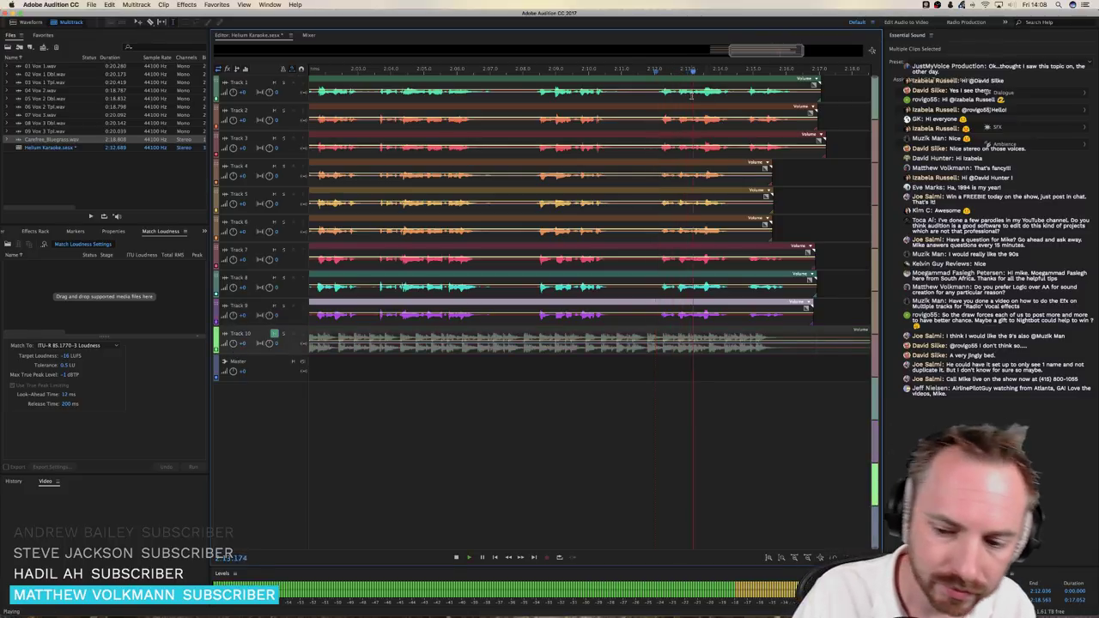
key("space")
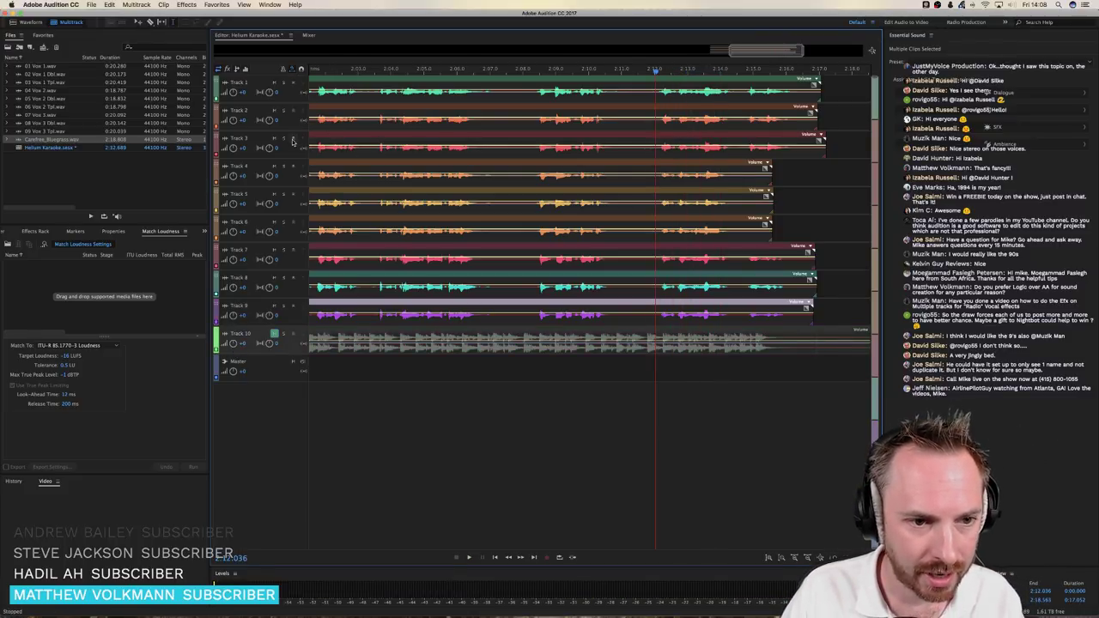
Set the volume of each of the nine vocal tracks to -6 dB and listen to them without music from about 2:12
scroll(292, 142, "down", 3)
scroll(292, 142, "up", 8)
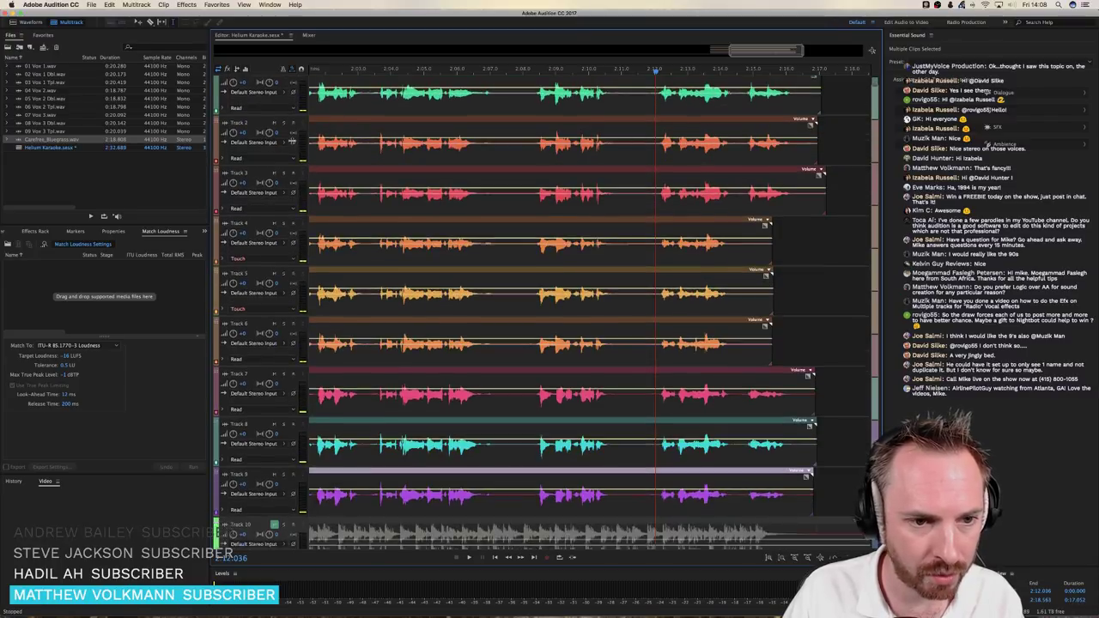
scroll(292, 141, "down", 1)
left_click(247, 100)
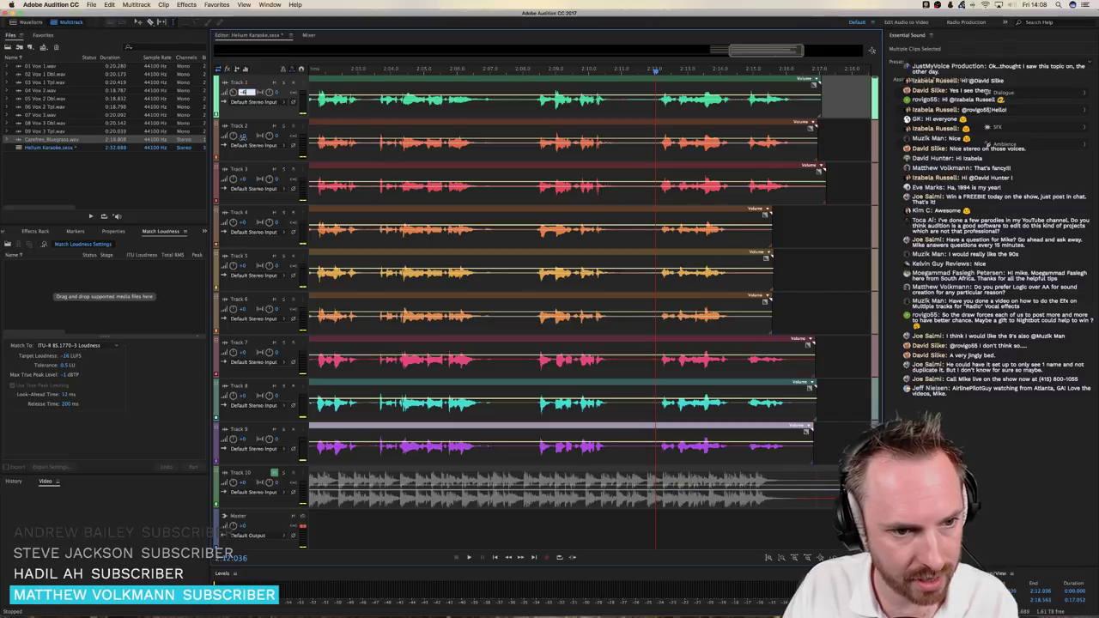
left_click(243, 137)
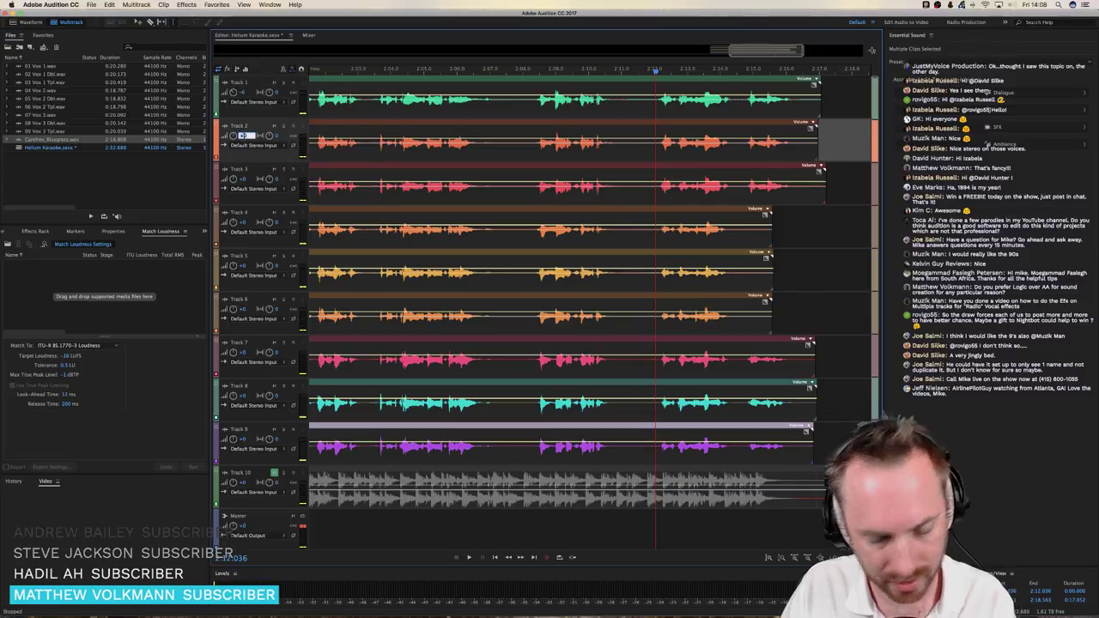
left_click(244, 178)
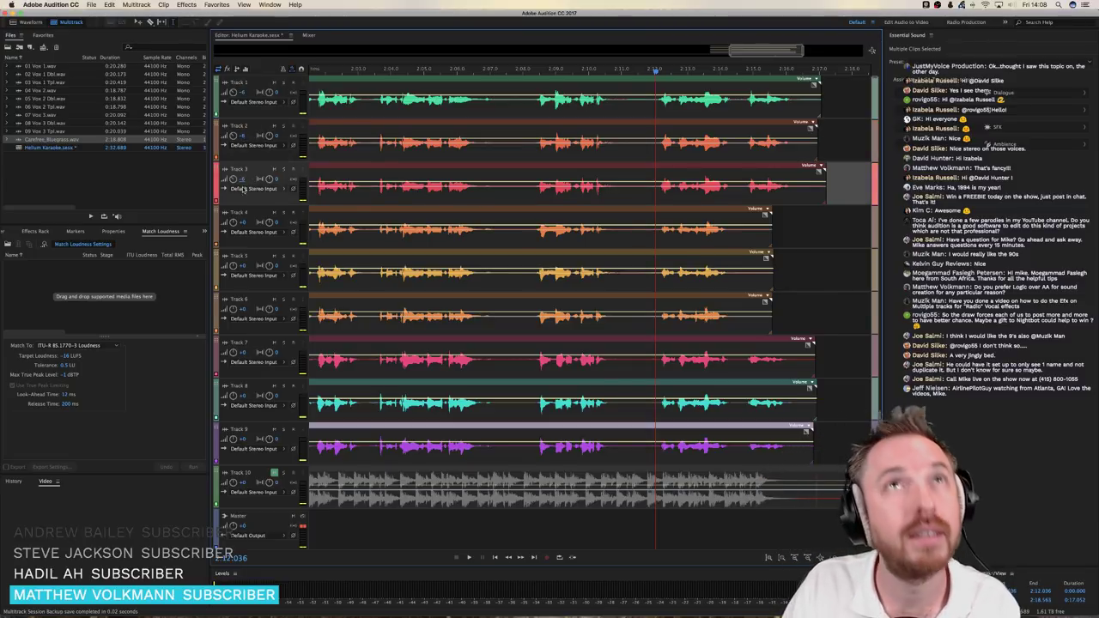
left_click(244, 222)
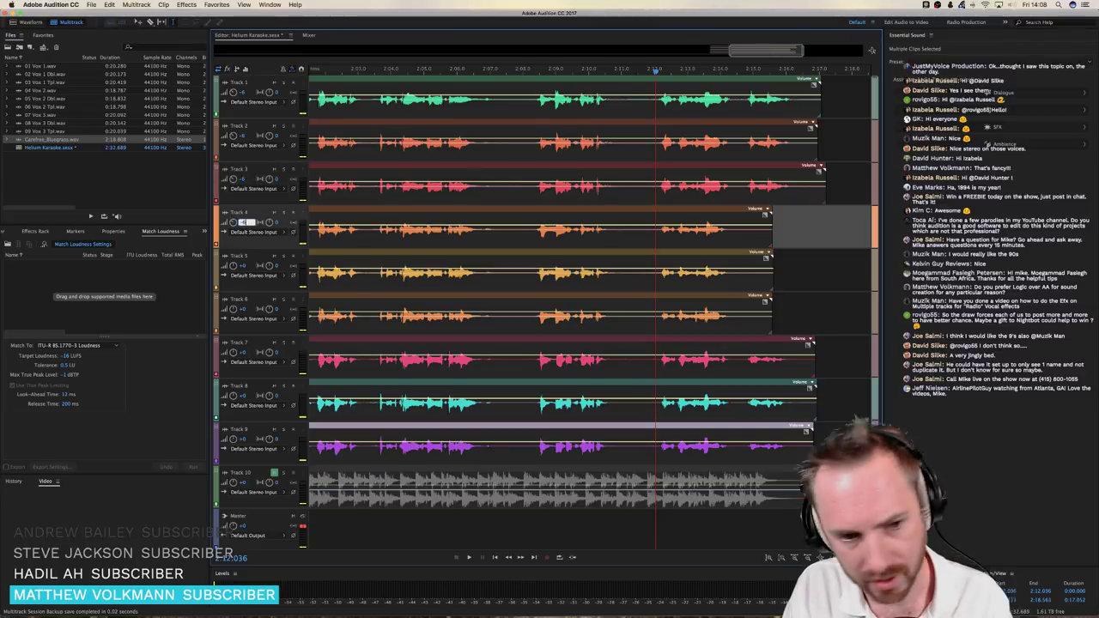
left_click(244, 265)
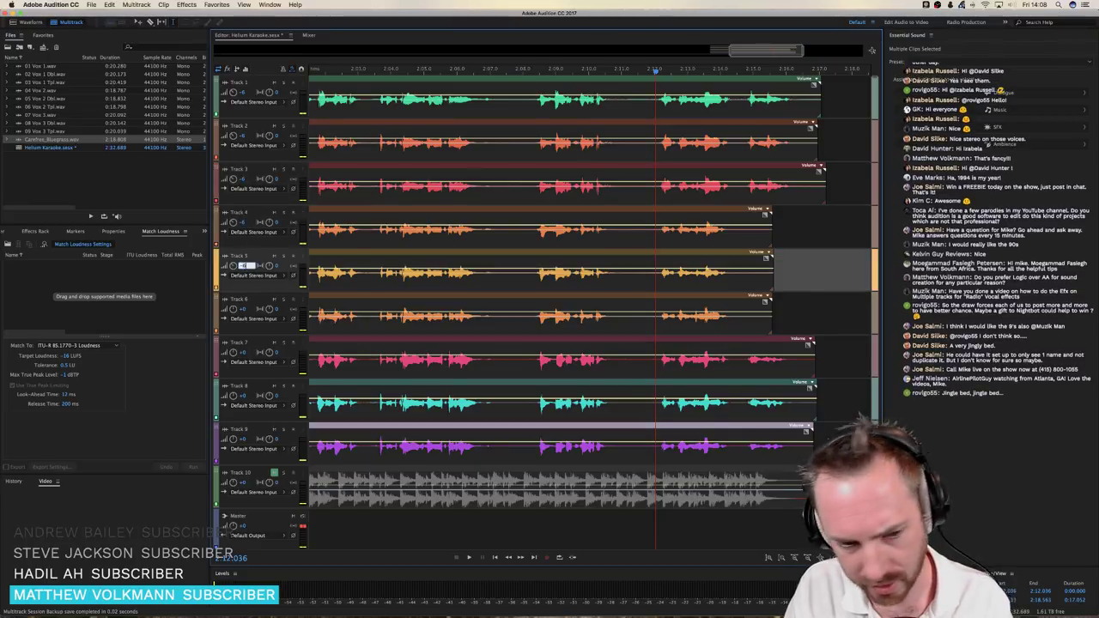
left_click(244, 308)
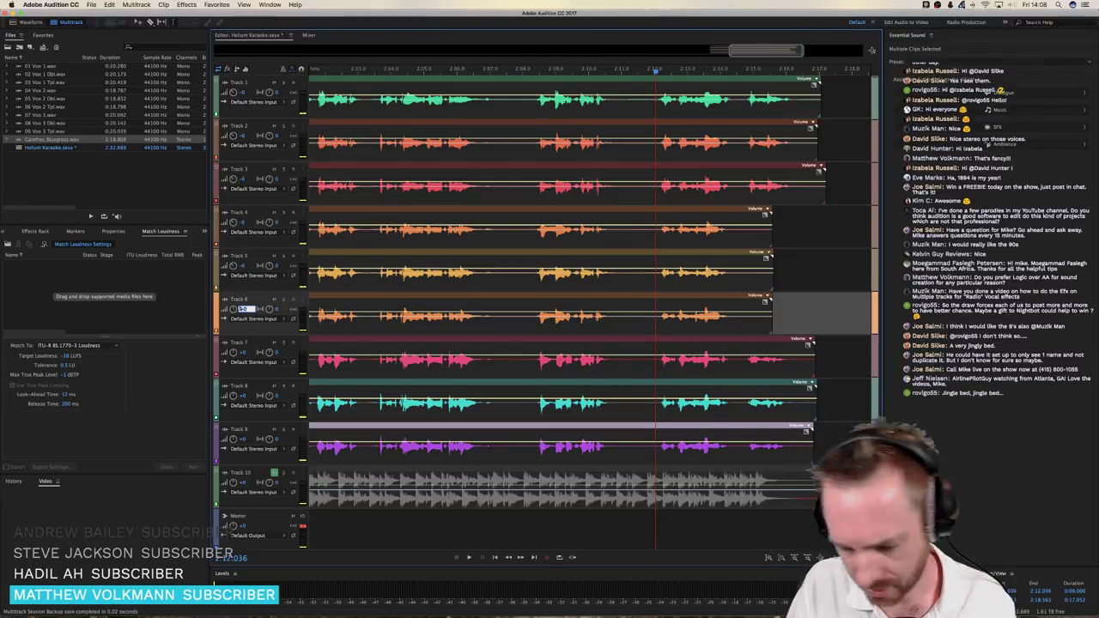
left_click(244, 352)
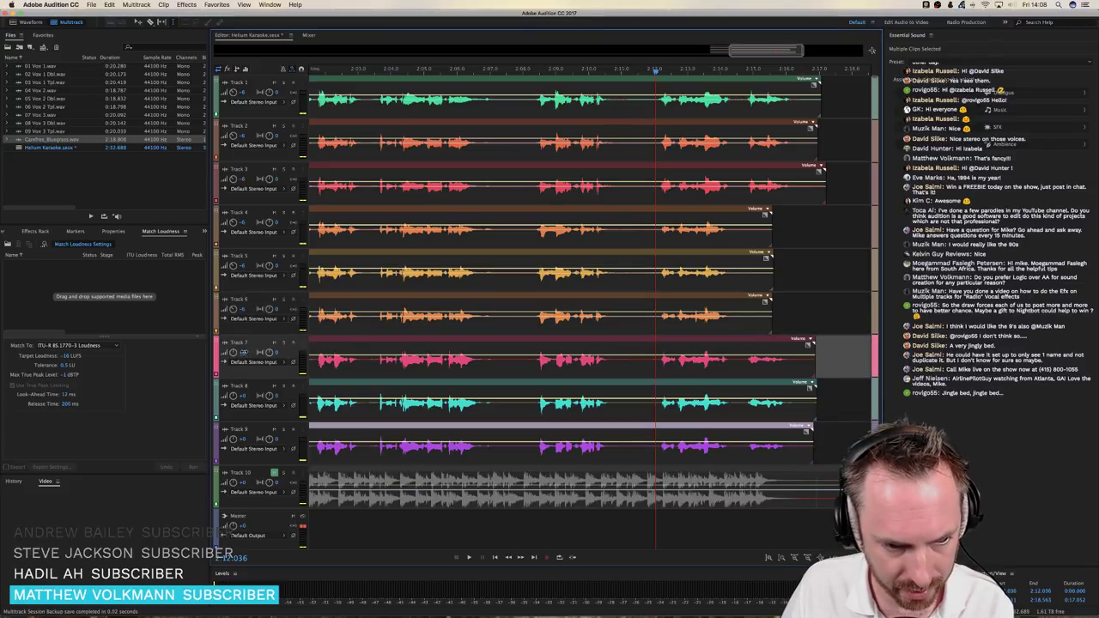
left_click(245, 395)
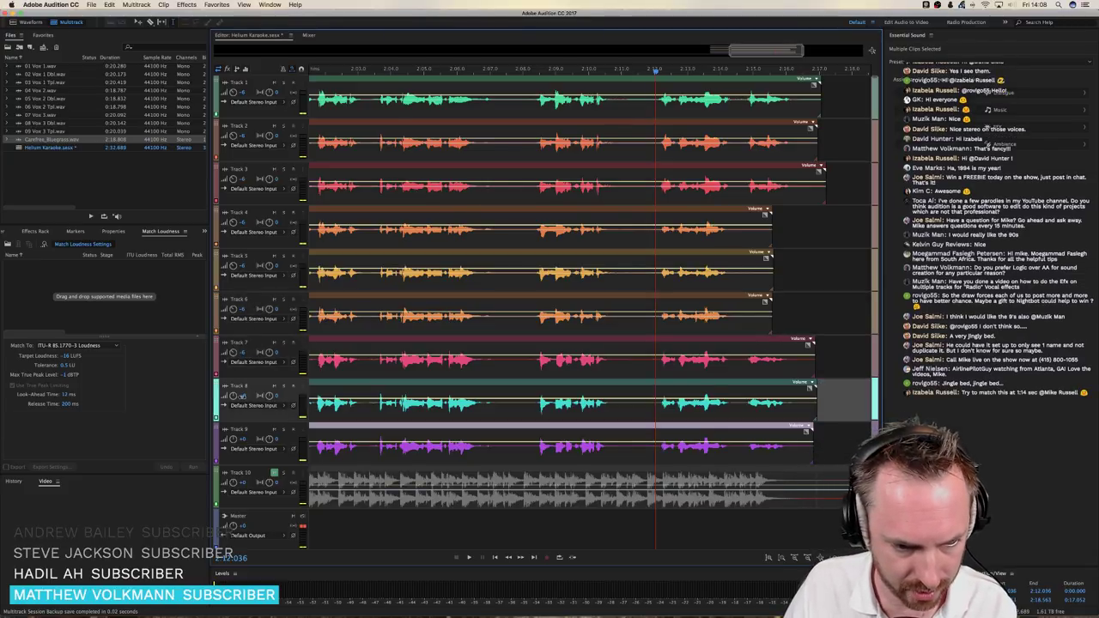
left_click(245, 439)
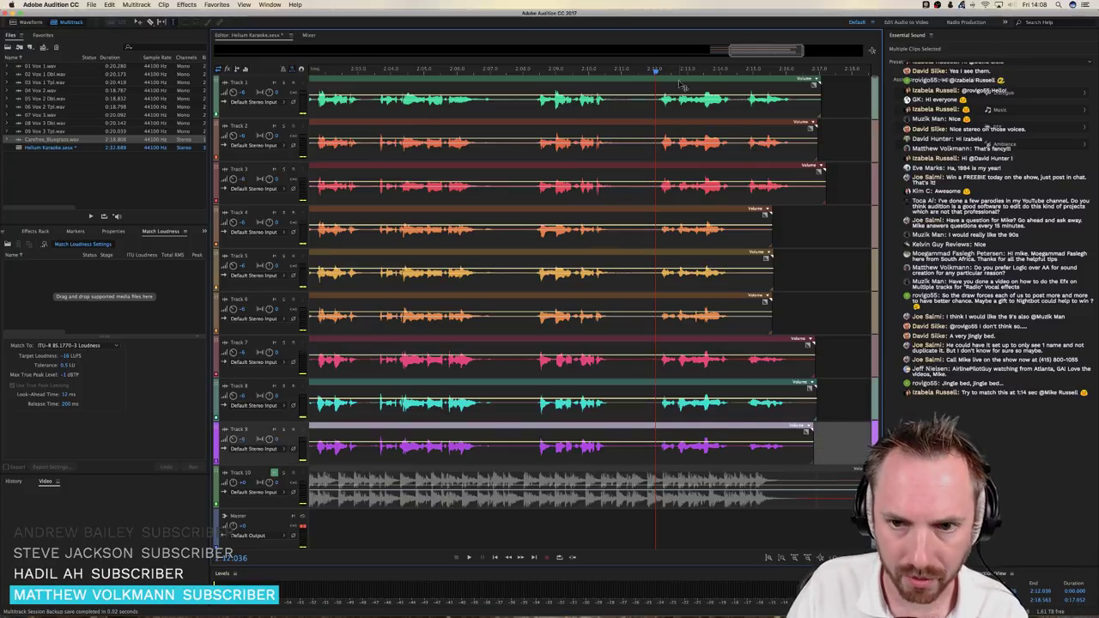
key("space")
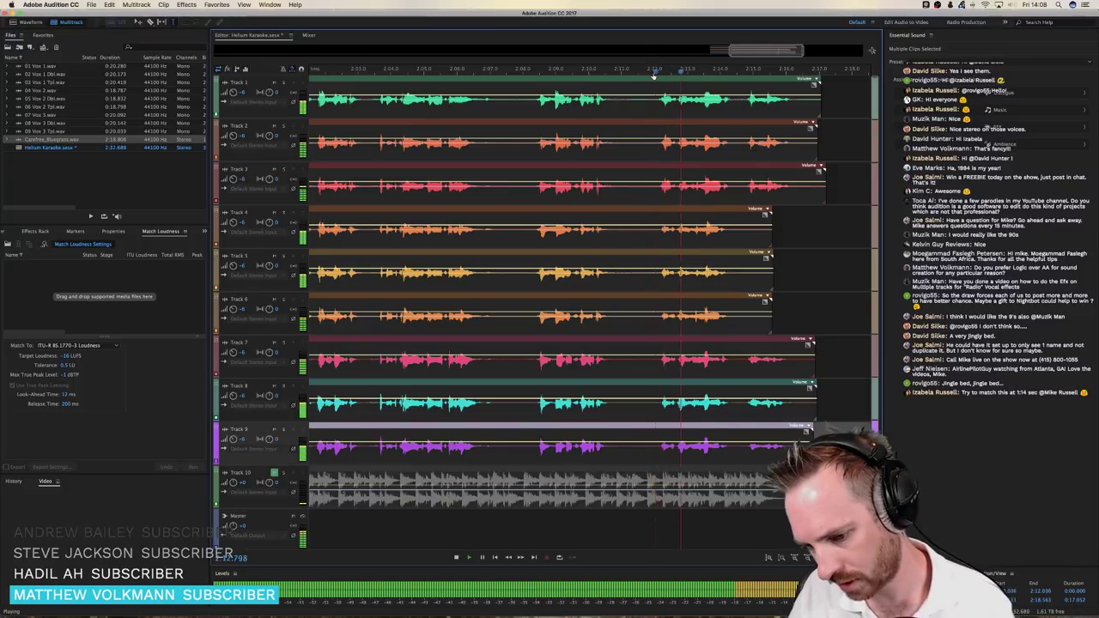
key("space")
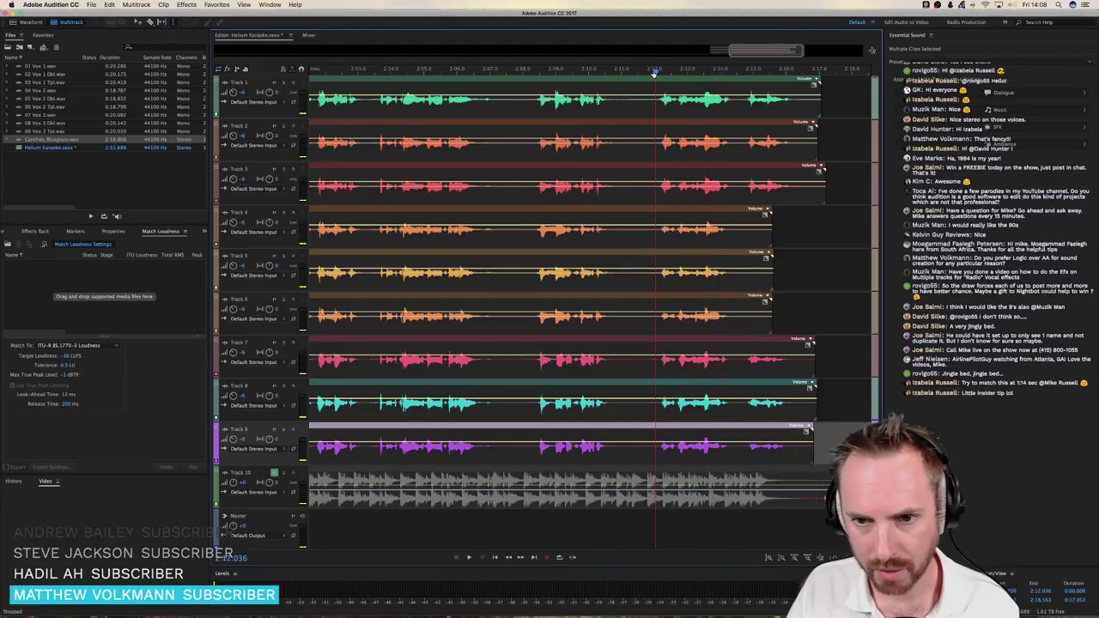
Unmute the bluegrass music on Track 10 and lower its volume to about -12.8 dB while playing from about 1:58
scroll(648, 103, "down", 4)
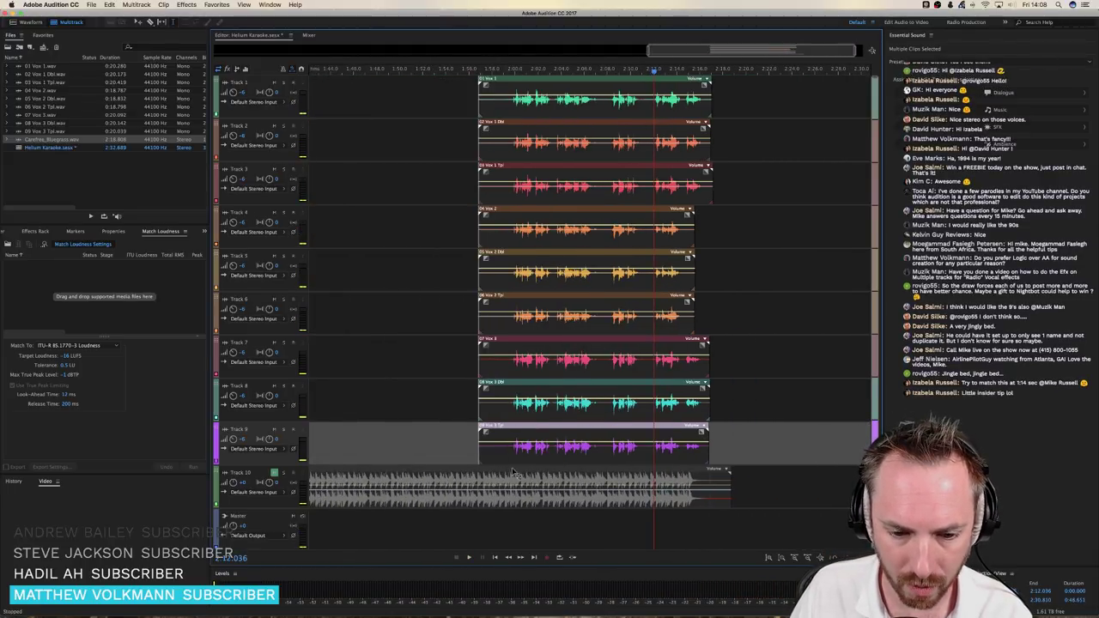
left_click(274, 473)
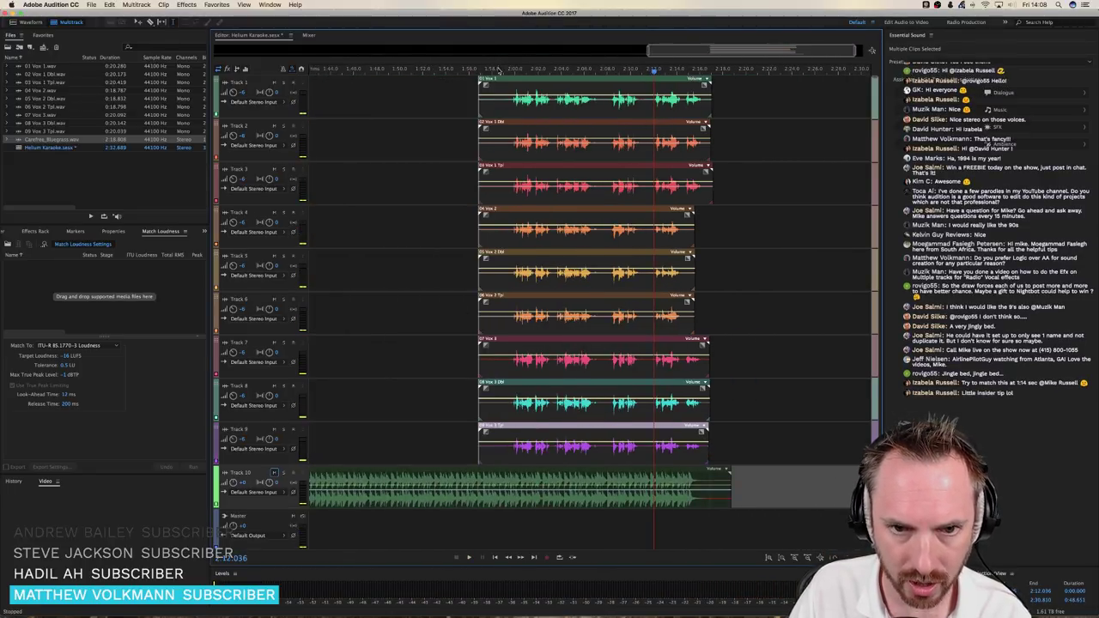
left_click(498, 70)
key("space")
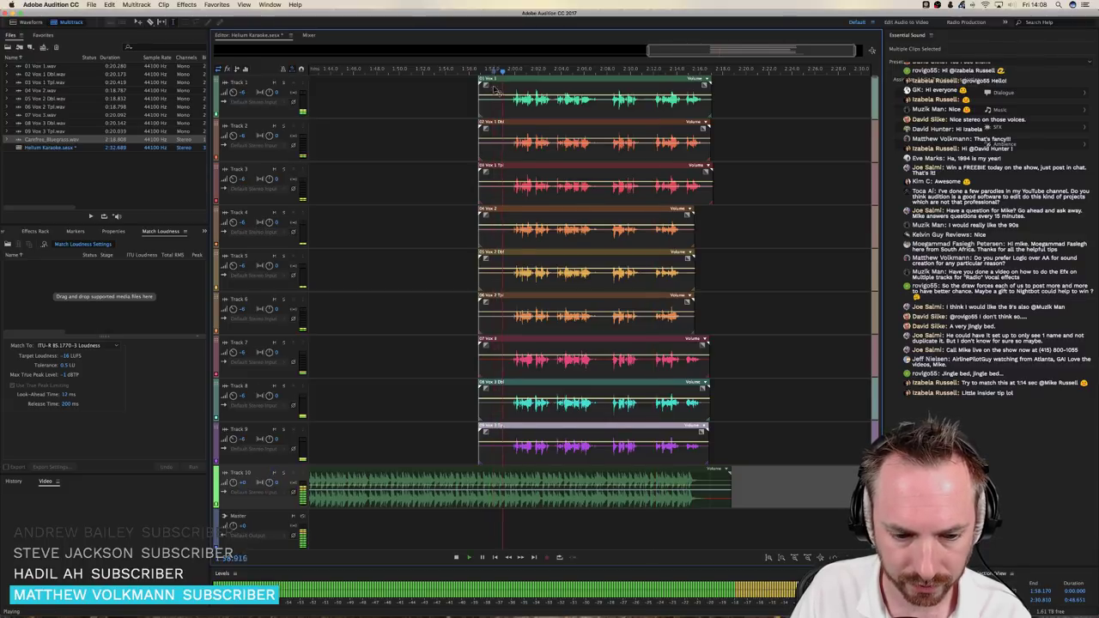
mouse_move(233, 482)
left_mouse_down()
mouse_move(232, 497)
mouse_move(232, 482)
left_mouse_up()
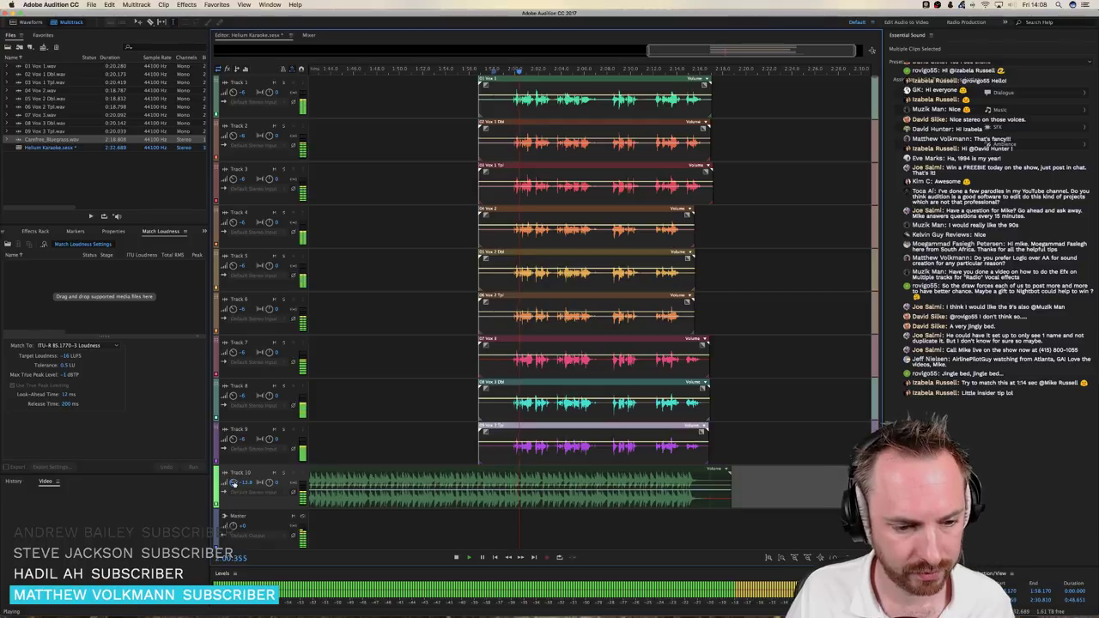
Listen to the ending from about 2:13.8 and shift all nine vocal clips about 0.4 s earlier
key("space")
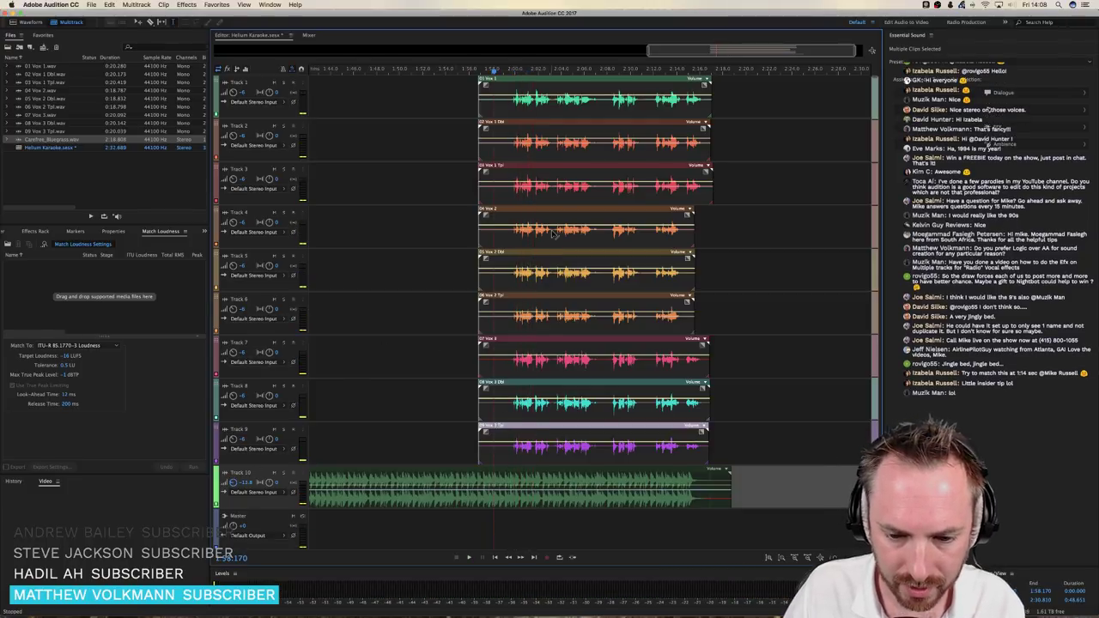
scroll(503, 69, "up", 5)
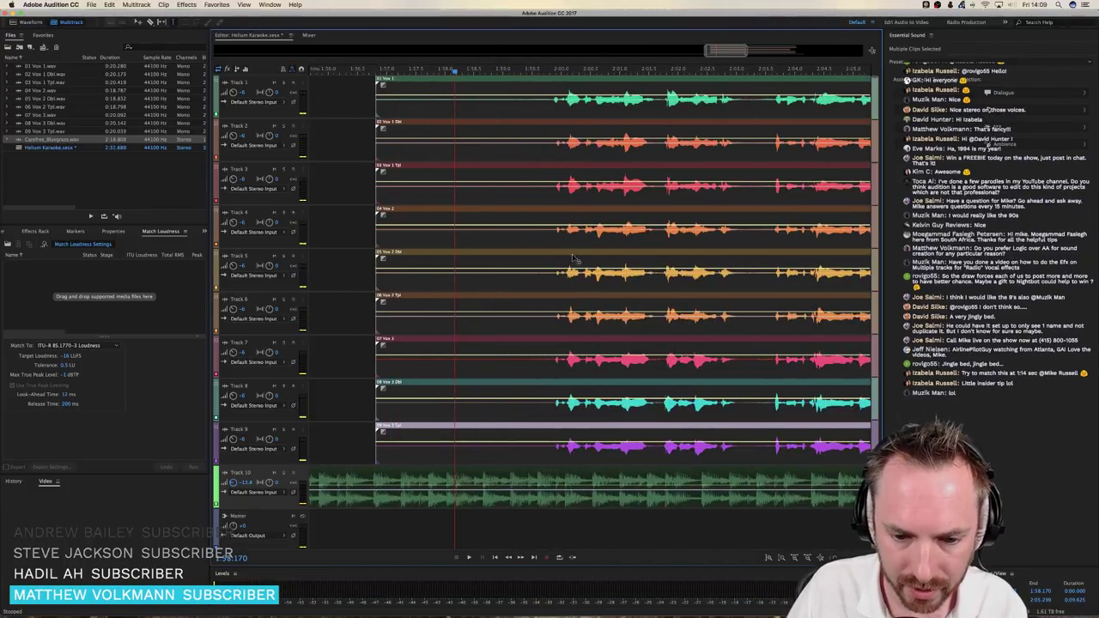
scroll(583, 453, "right", 10)
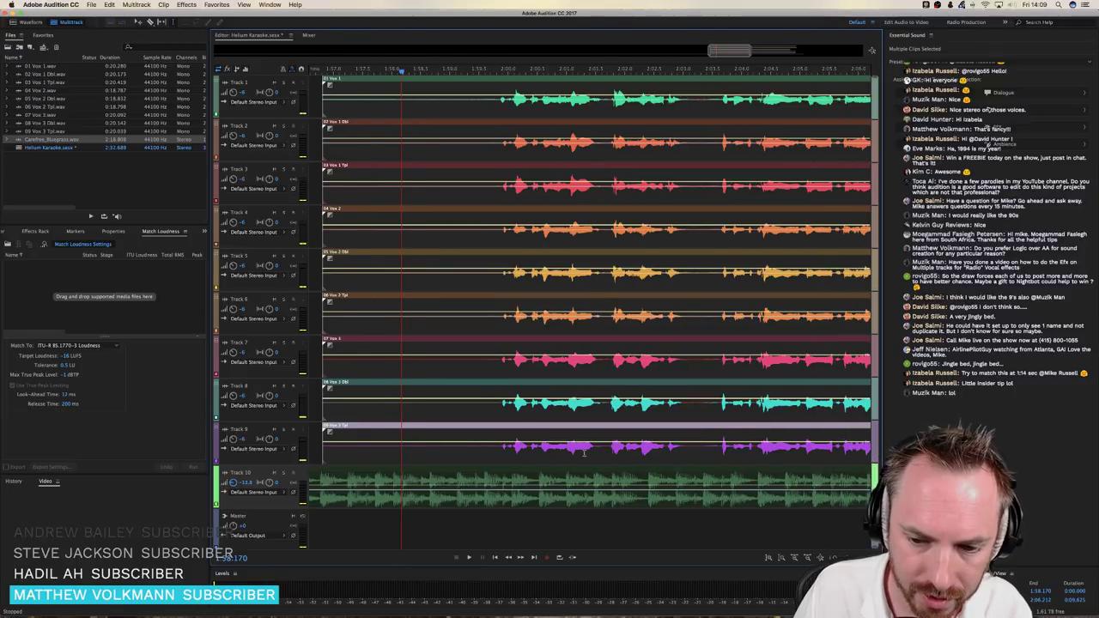
scroll(564, 430, "right", 8)
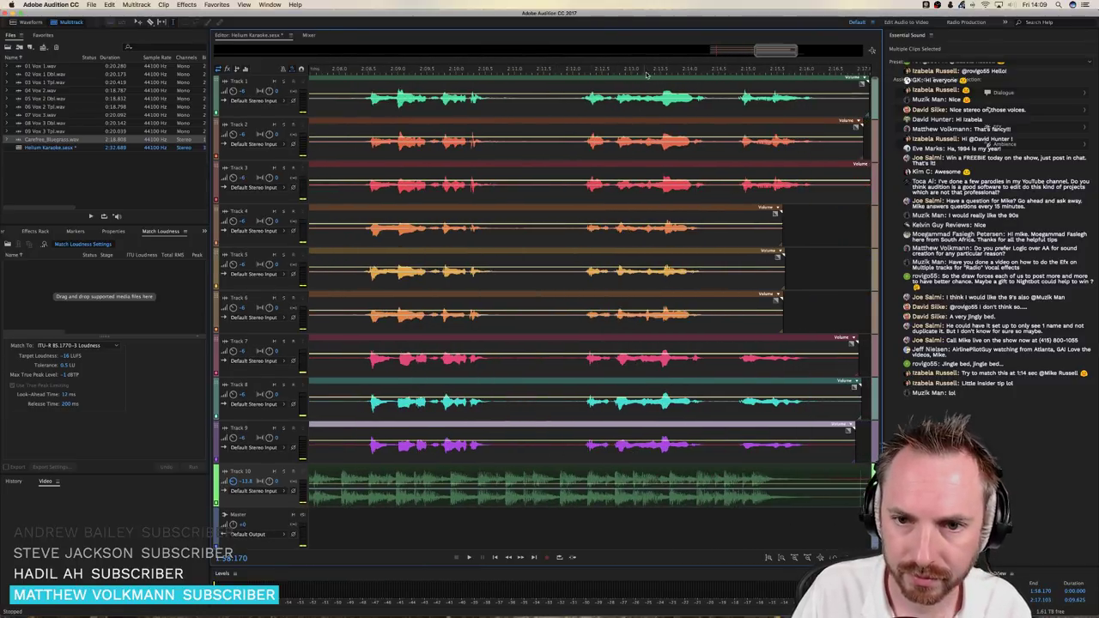
left_click(676, 71)
key("space")
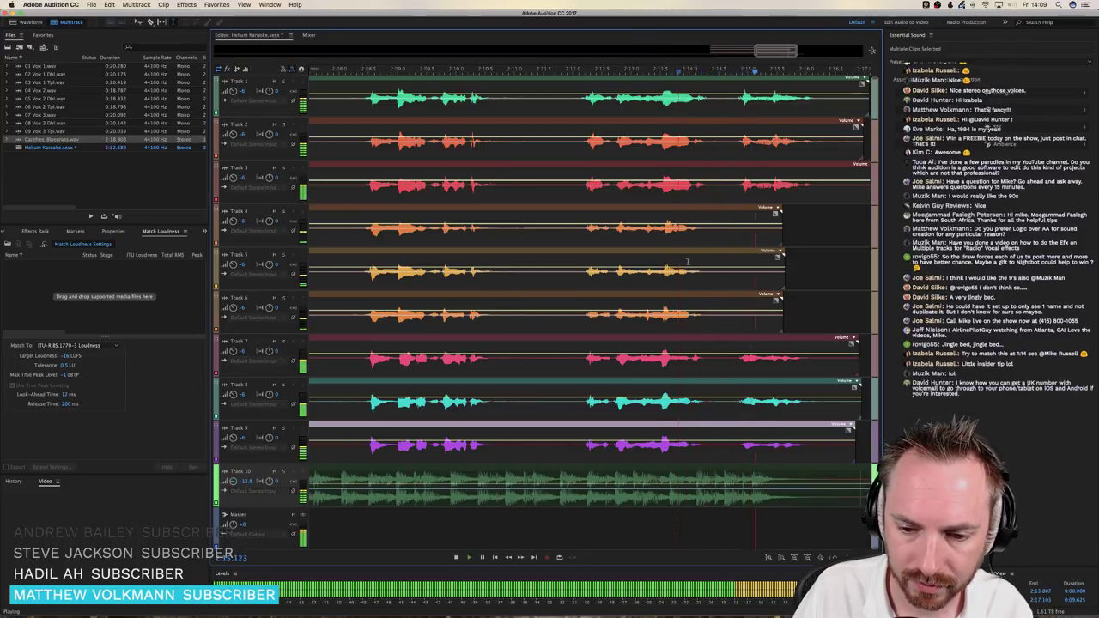
key("space")
left_click(754, 456)
left_click_drag(754, 456, 726, 456)
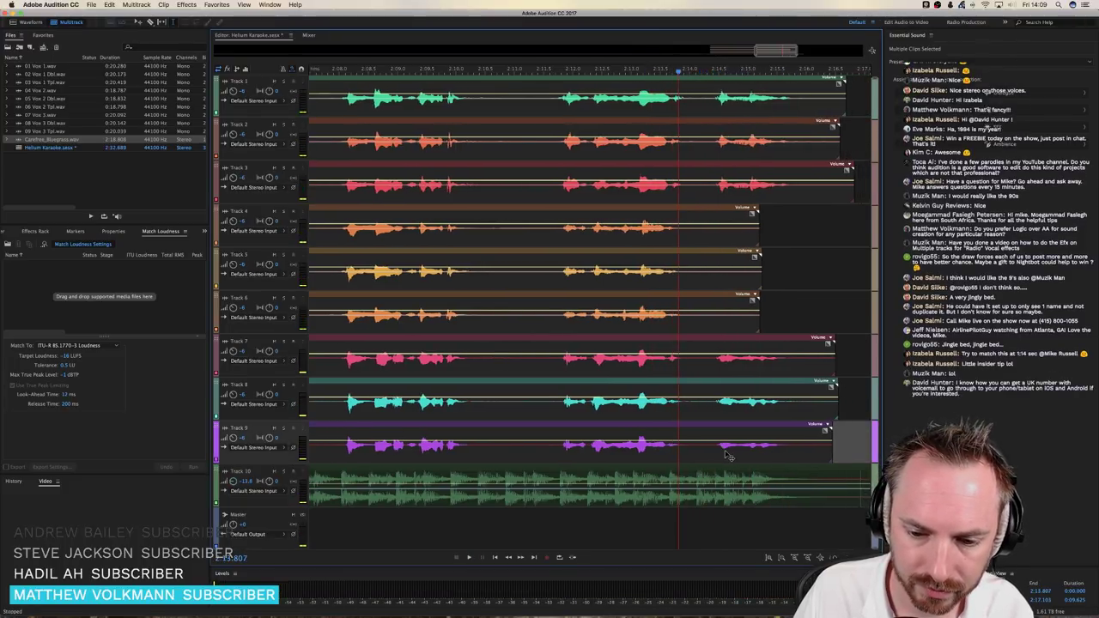
Listen to the vocals with the music from about 2:11.6, and from about 1:57.8 through the ending
left_click(548, 67)
key("space")
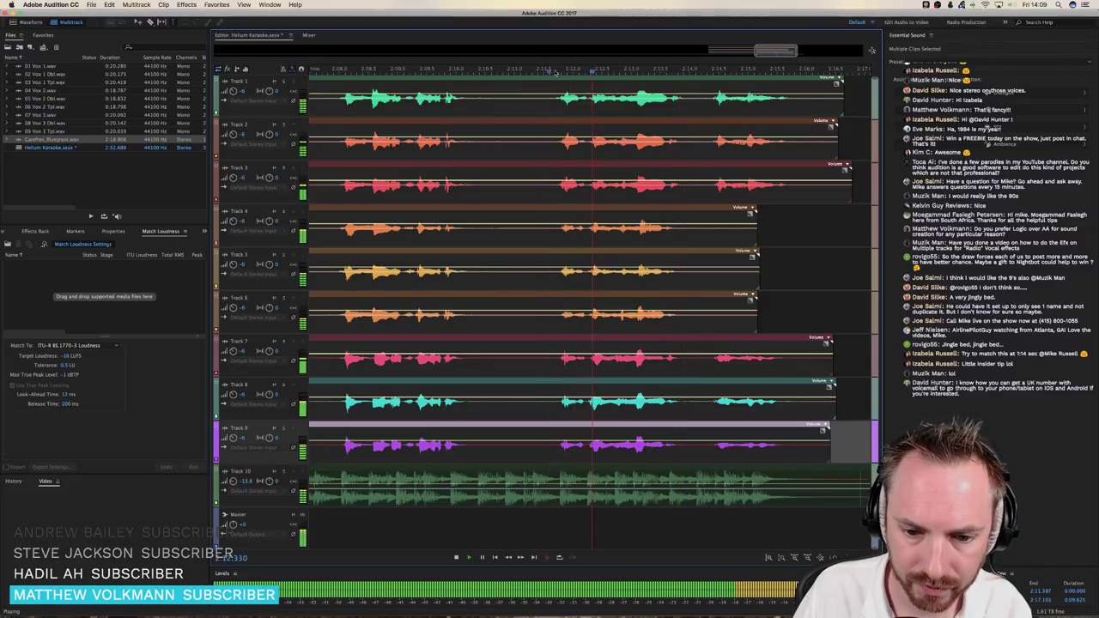
scroll(577, 75, "down", 4)
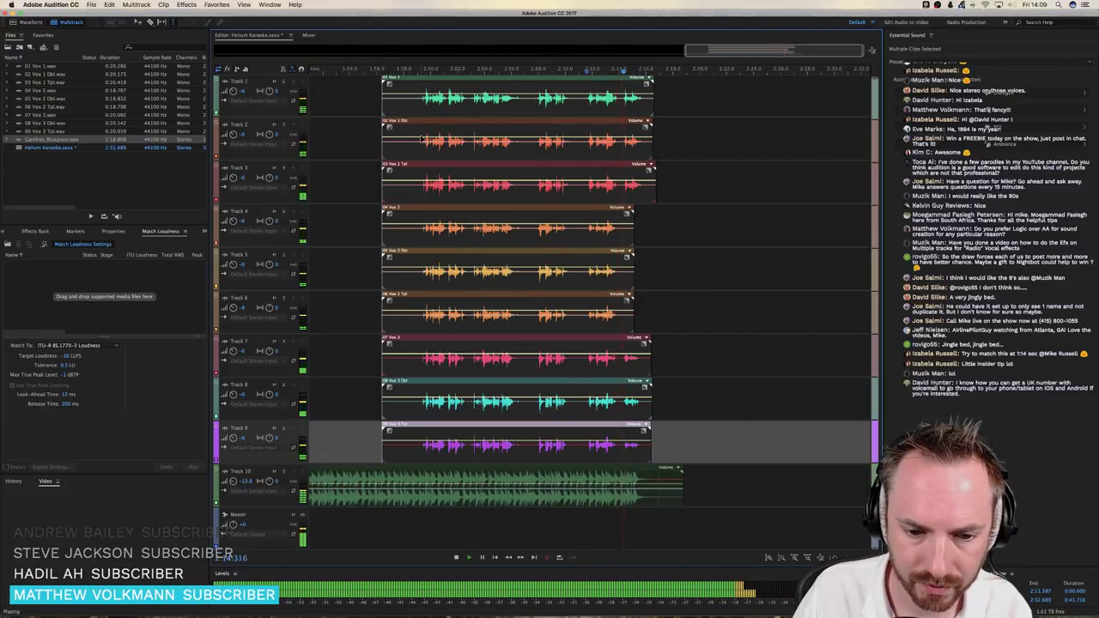
left_click(415, 74)
key("space")
left_click_drag(415, 74, 400, 74)
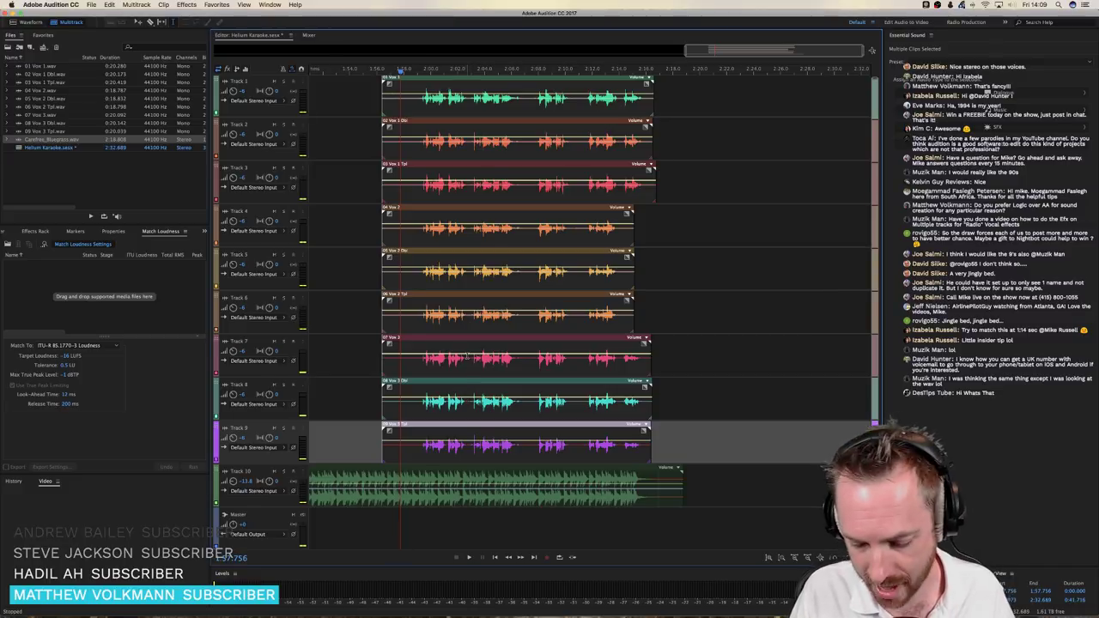
key("space")
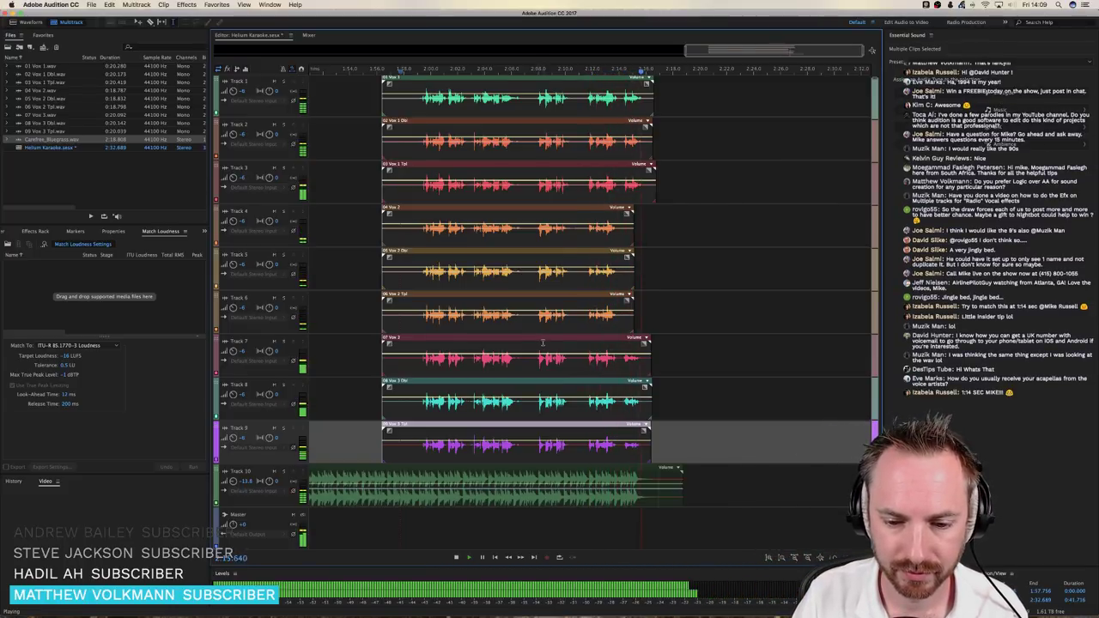
key("space")
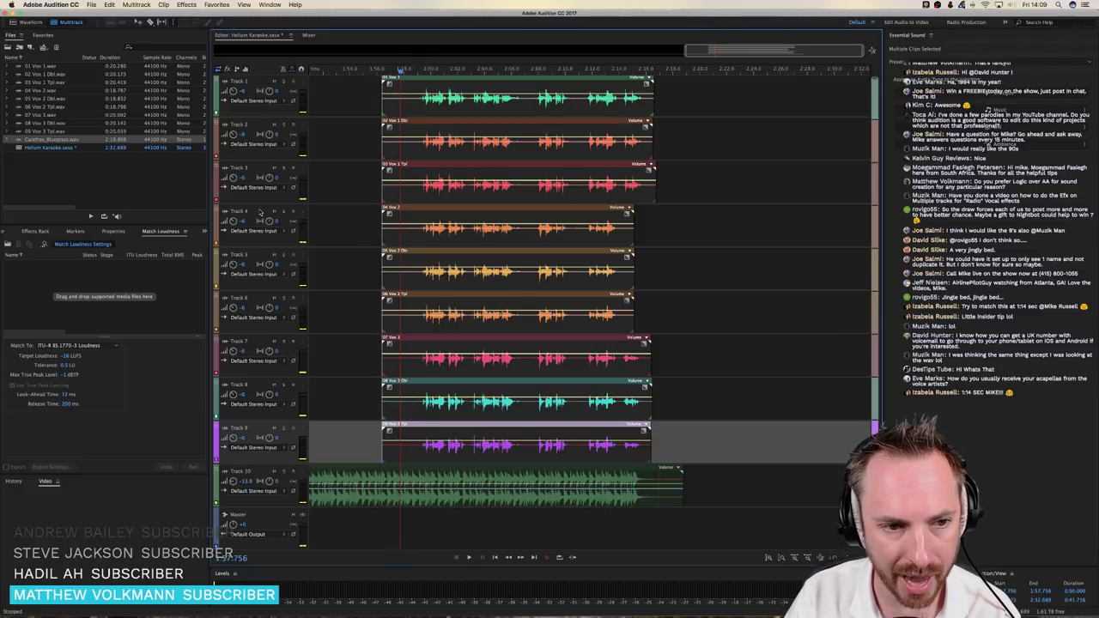
Mute the bluegrass music on Track 10 and place the playhead at about 1:59
left_click(362, 159)
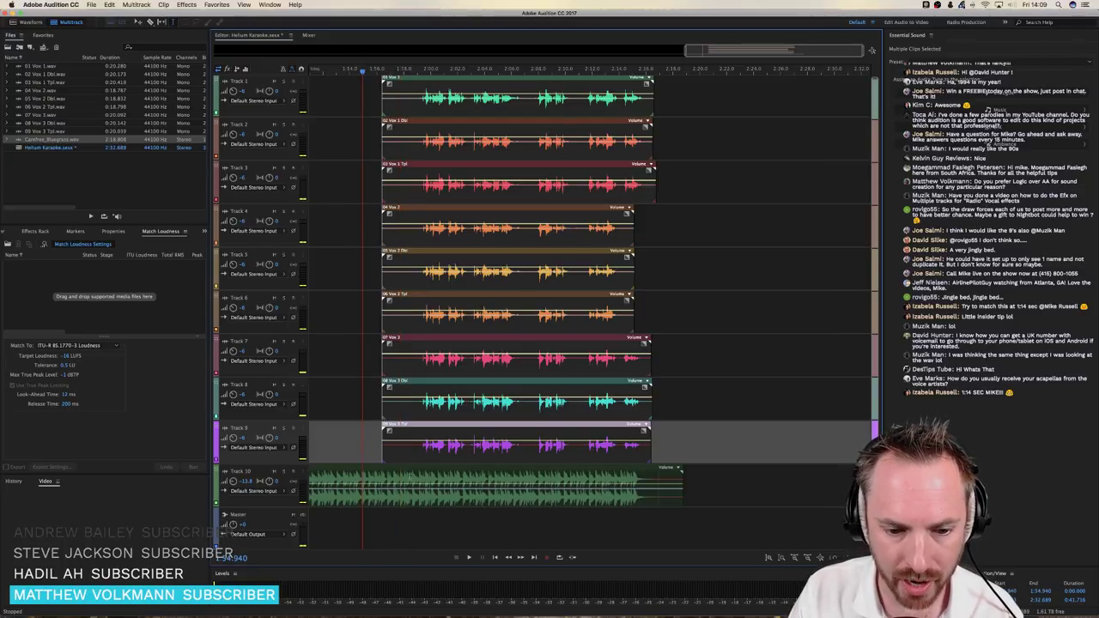
left_click(274, 472)
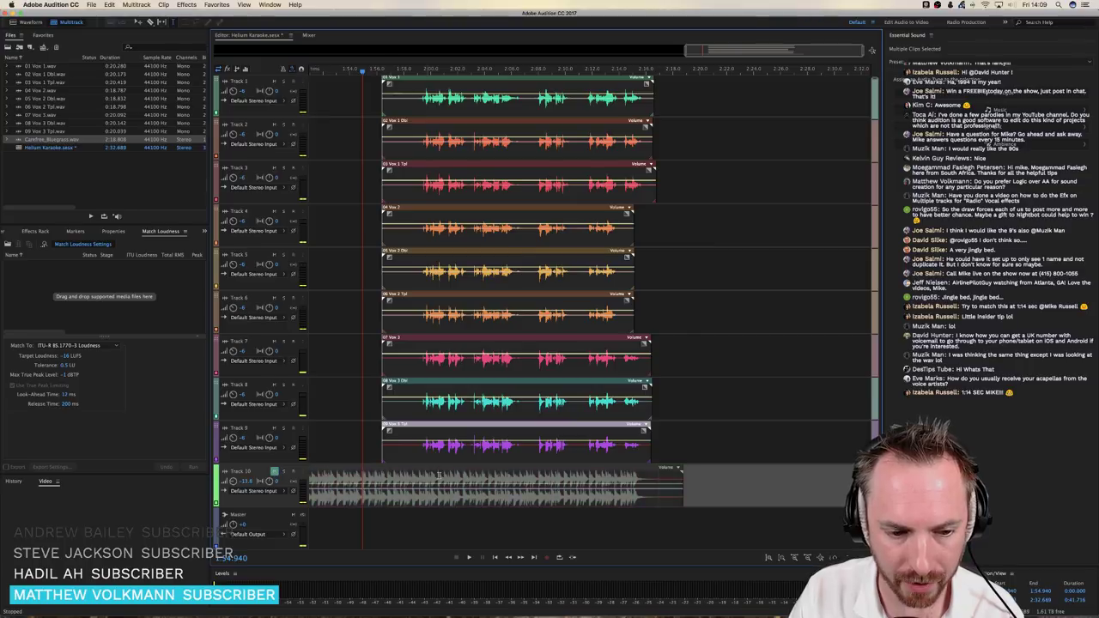
left_click(417, 148)
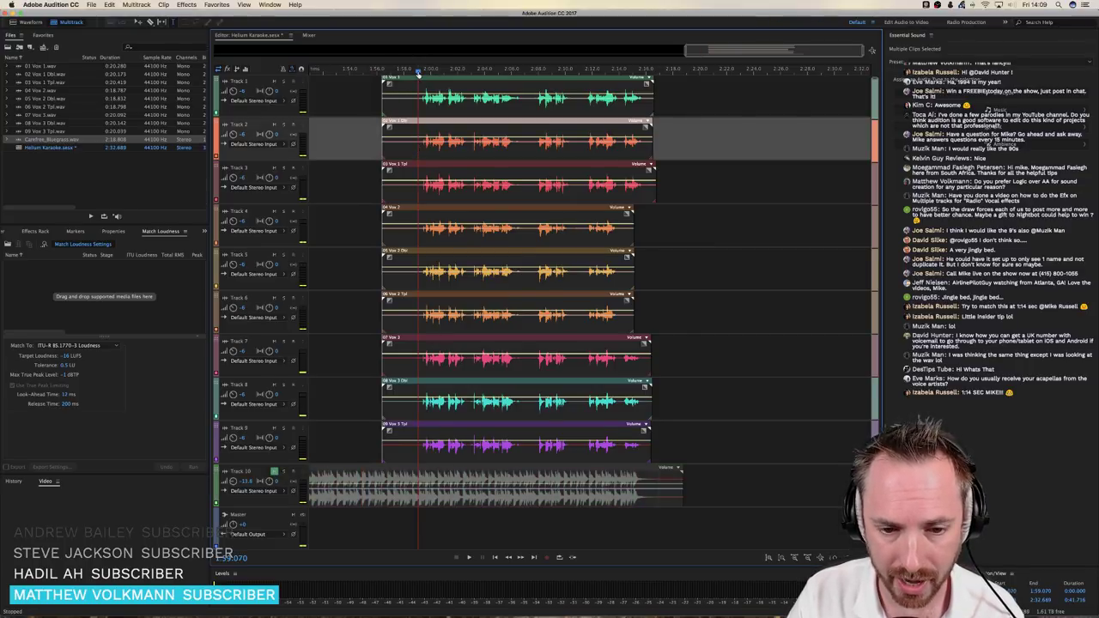
scroll(418, 73, "up", 1)
scroll(418, 73, "up", 2)
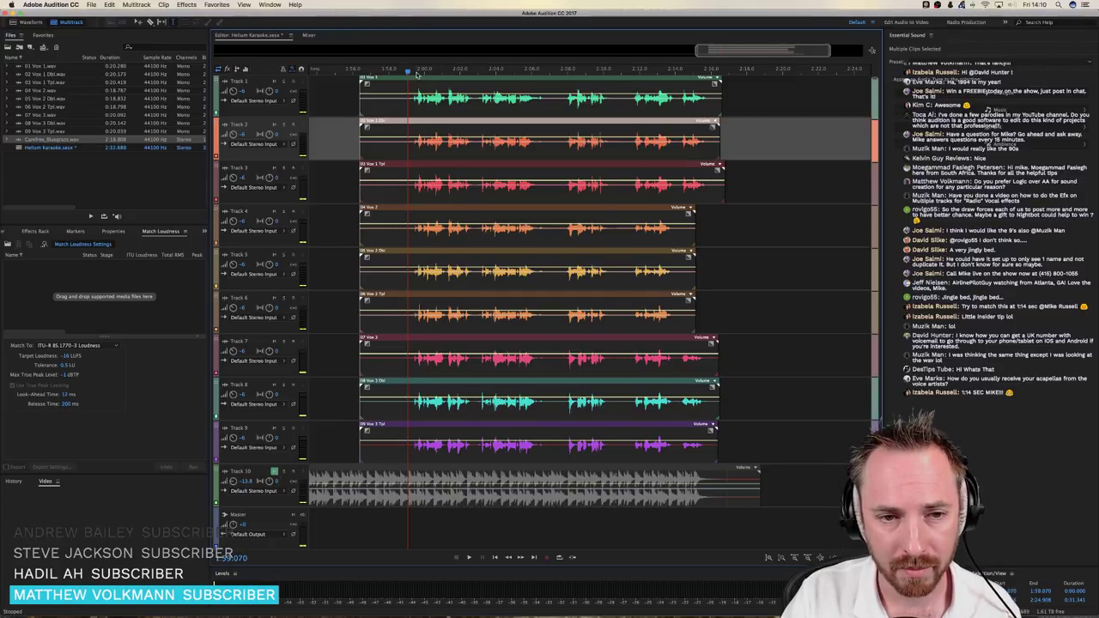
scroll(416, 74, "down", 10)
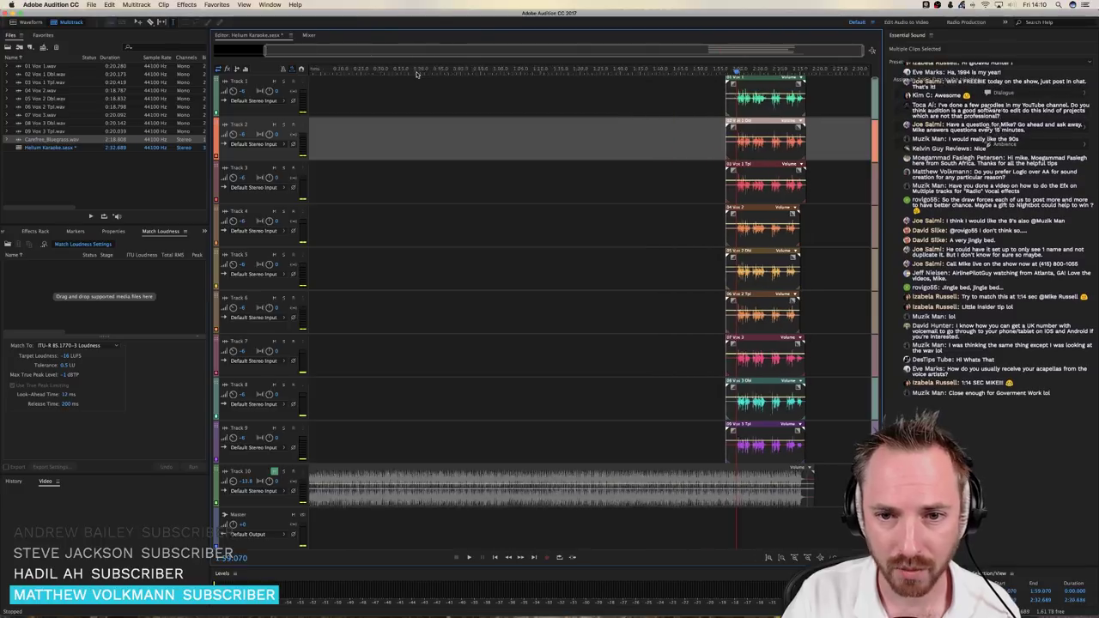
scroll(417, 74, "down", 2)
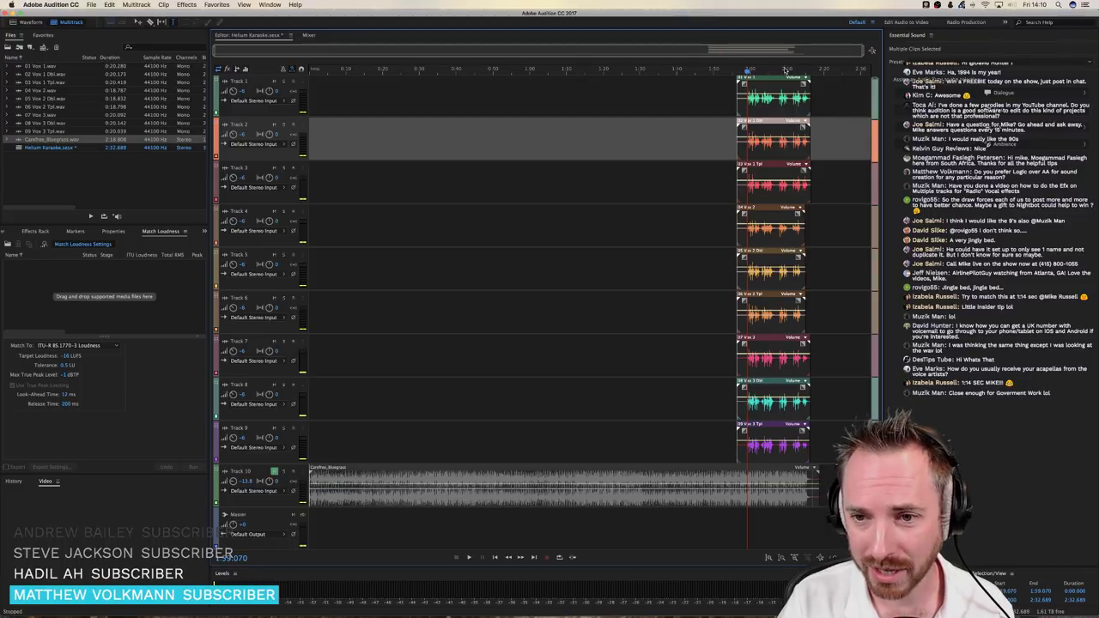
scroll(777, 73, "up", 4)
scroll(696, 68, "down", 5)
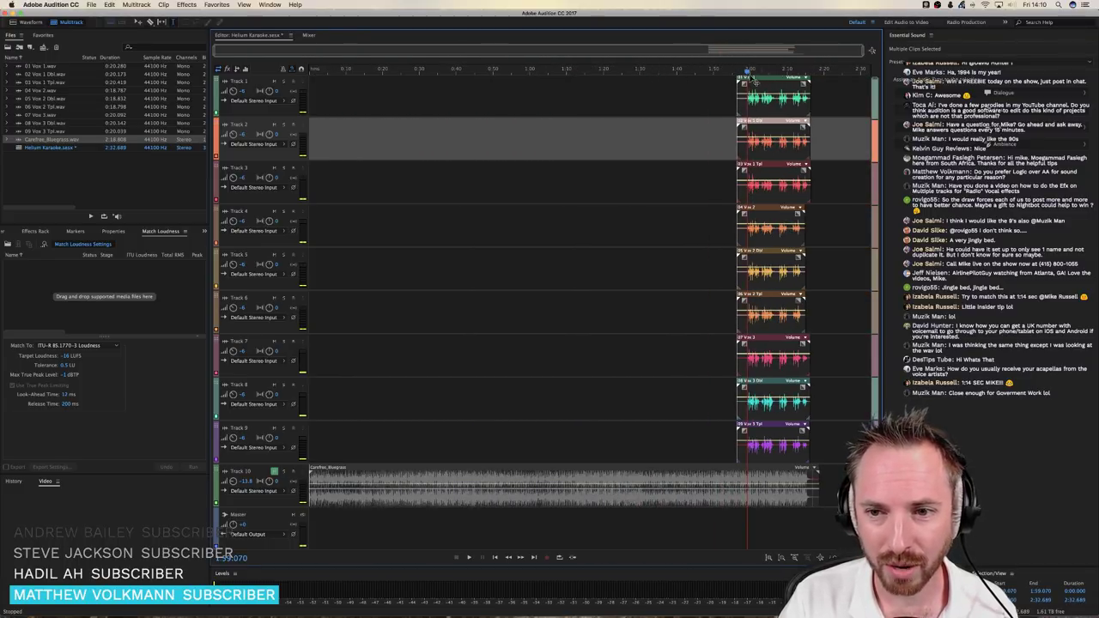
Move all nine vocal clips together from the ending so the singing starts at the playhead, at about 1:13.96
left_click_drag(747, 73, 621, 73)
scroll(565, 76, "up", 3)
scroll(611, 74, "up", 2)
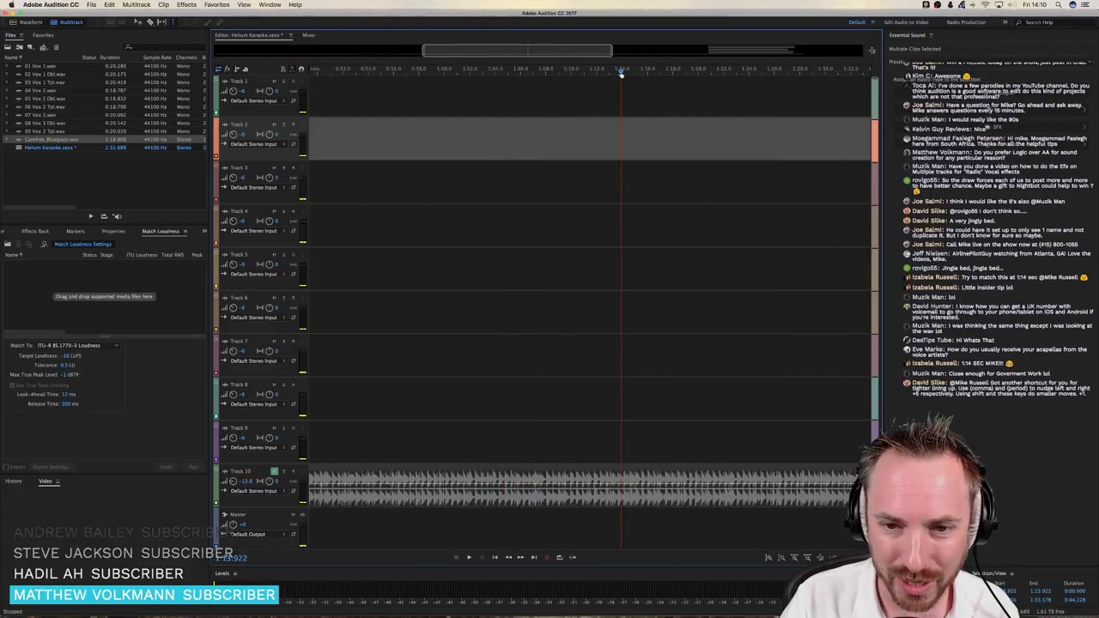
key("backslash")
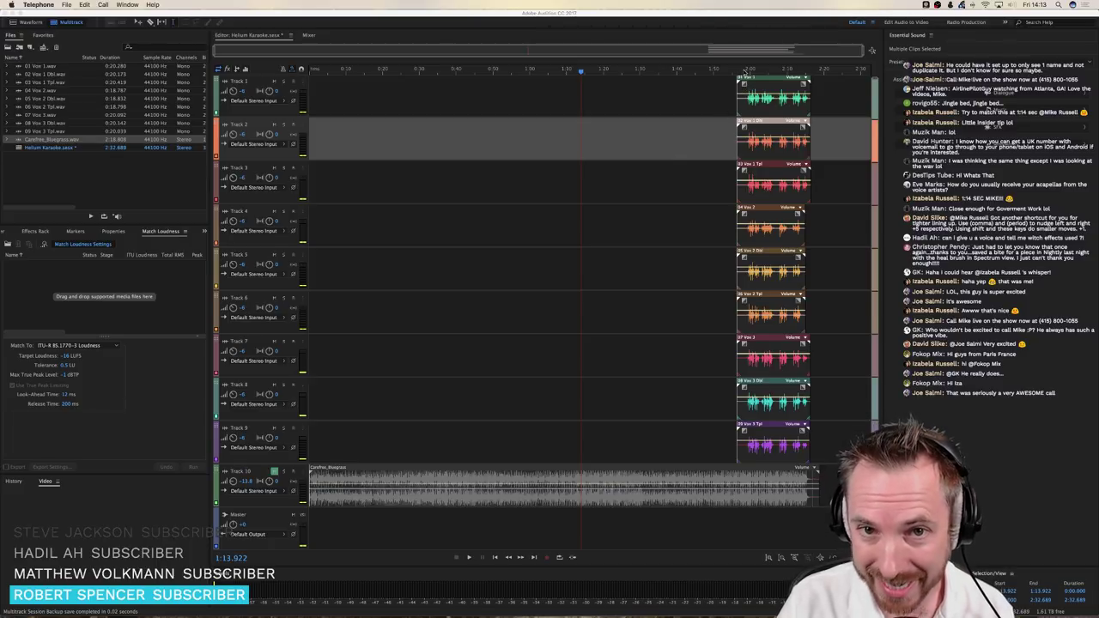
left_click(744, 82)
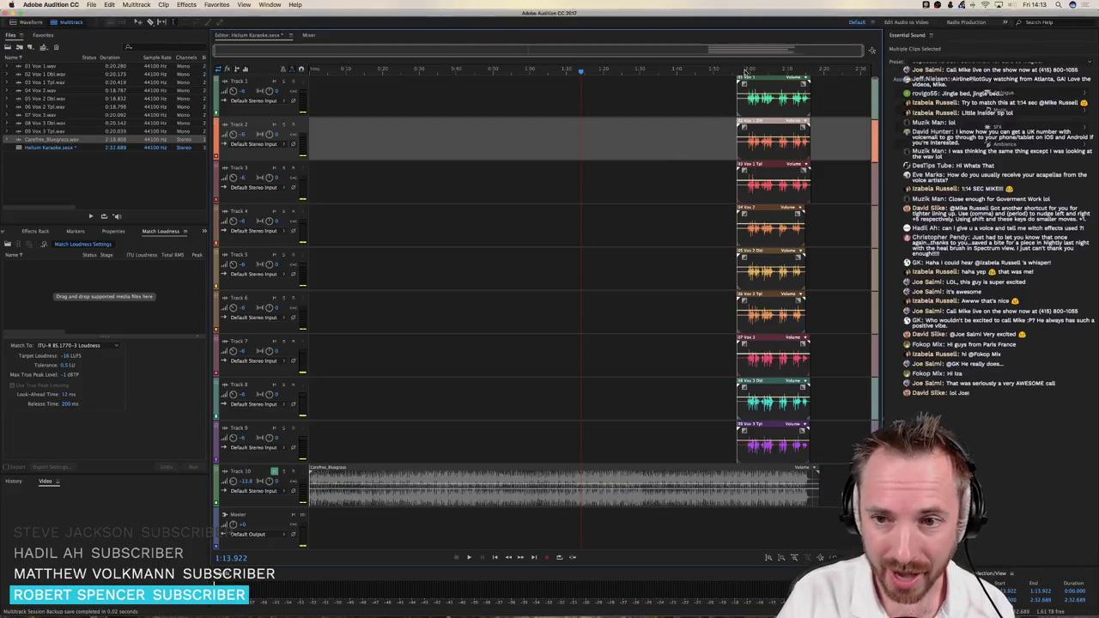
left_click(744, 82)
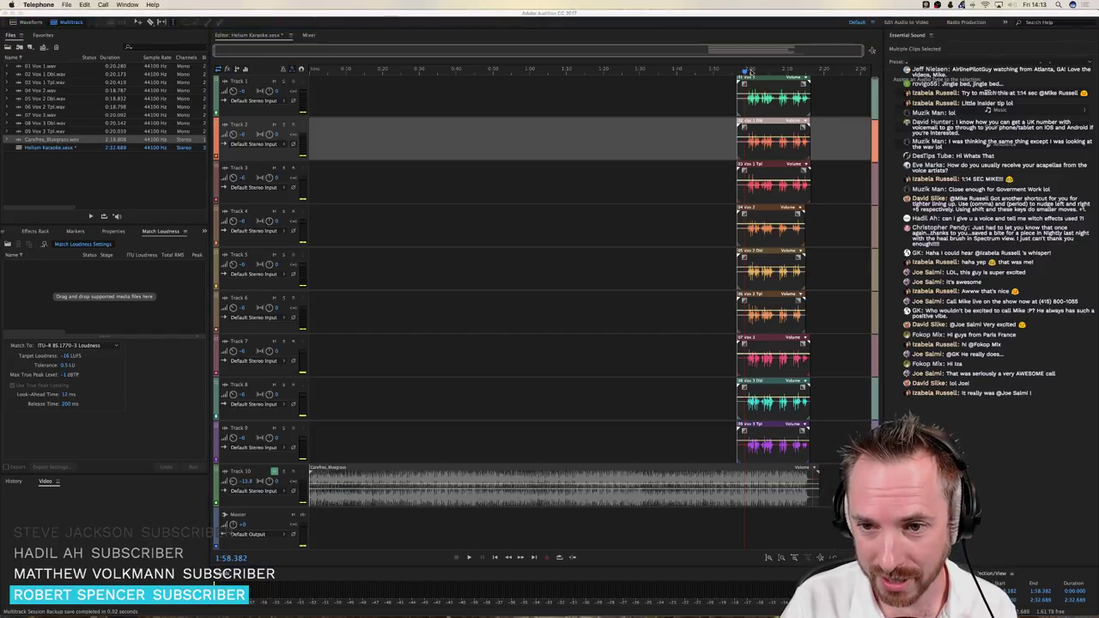
left_click_drag(745, 101, 547, 101)
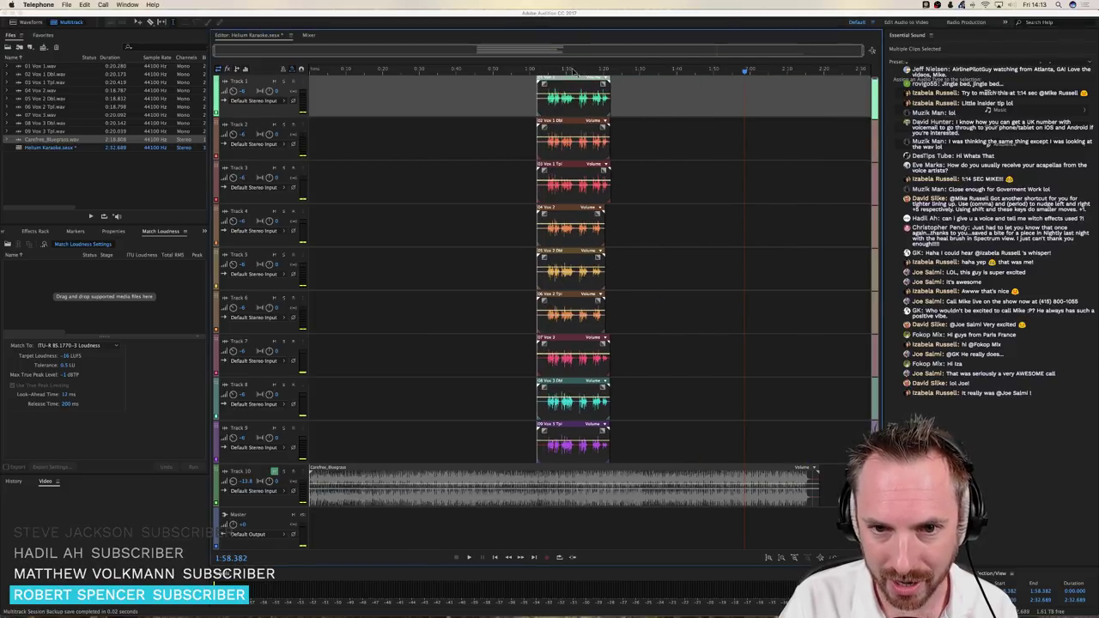
left_click(587, 73)
left_click(581, 73)
scroll(583, 74, "up", 5)
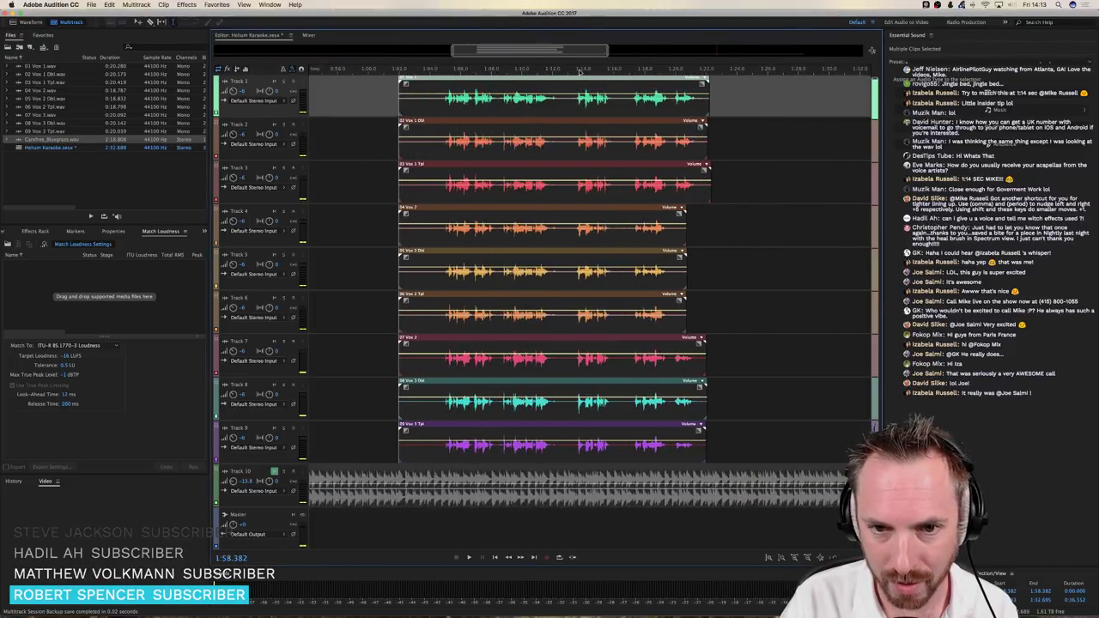
left_click_drag(584, 103, 726, 110)
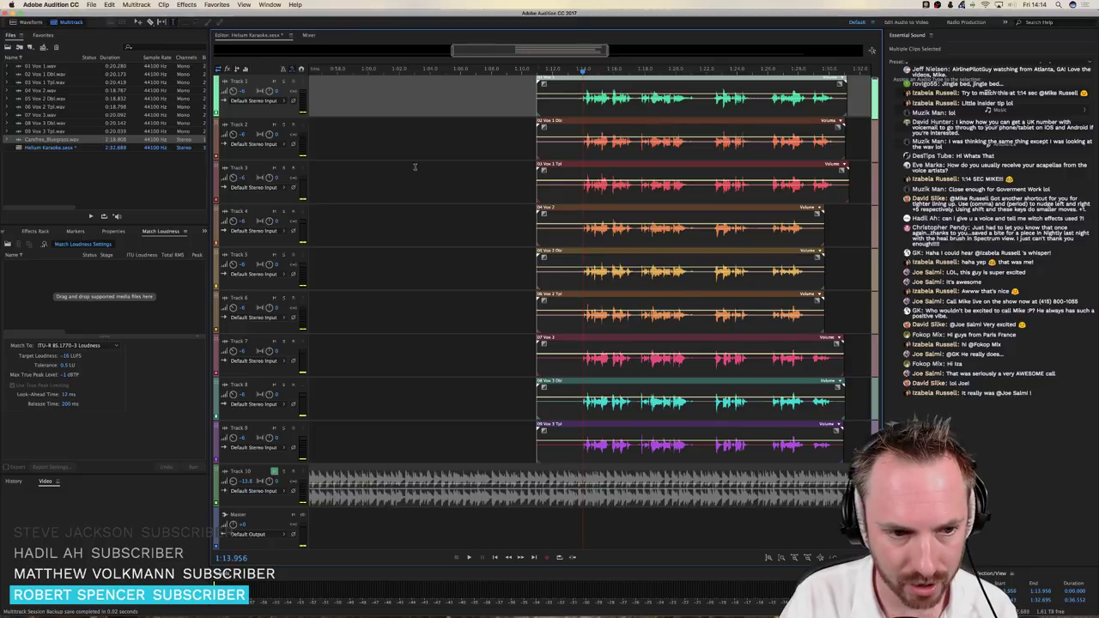
Unmute the bluegrass music on Track 10 and listen to the vocal entry from about 1:12.9
left_click(276, 477)
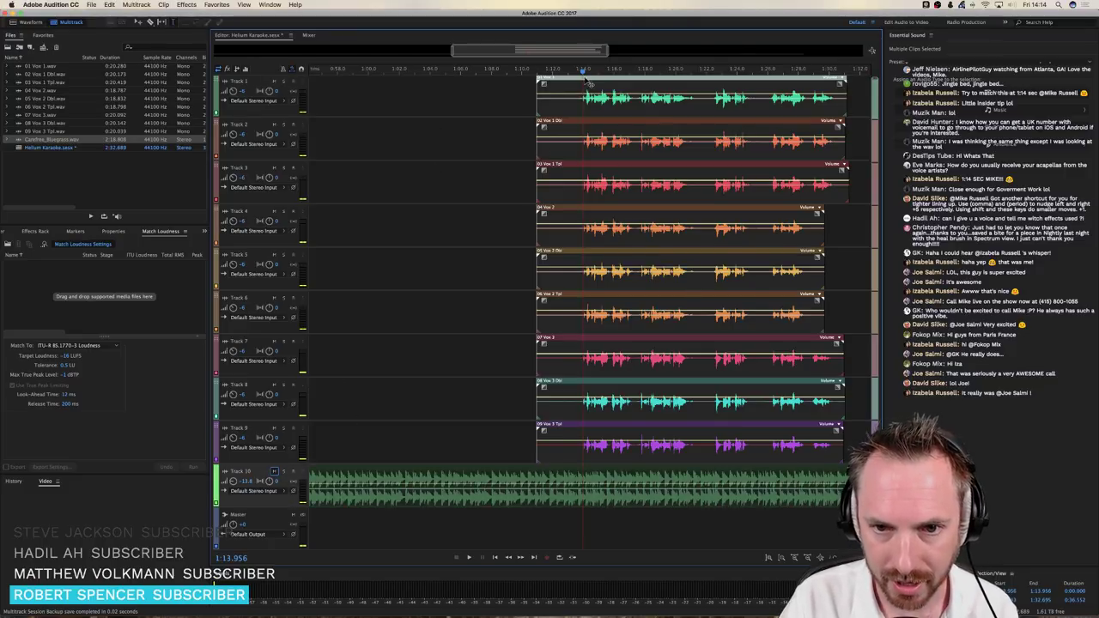
key("space")
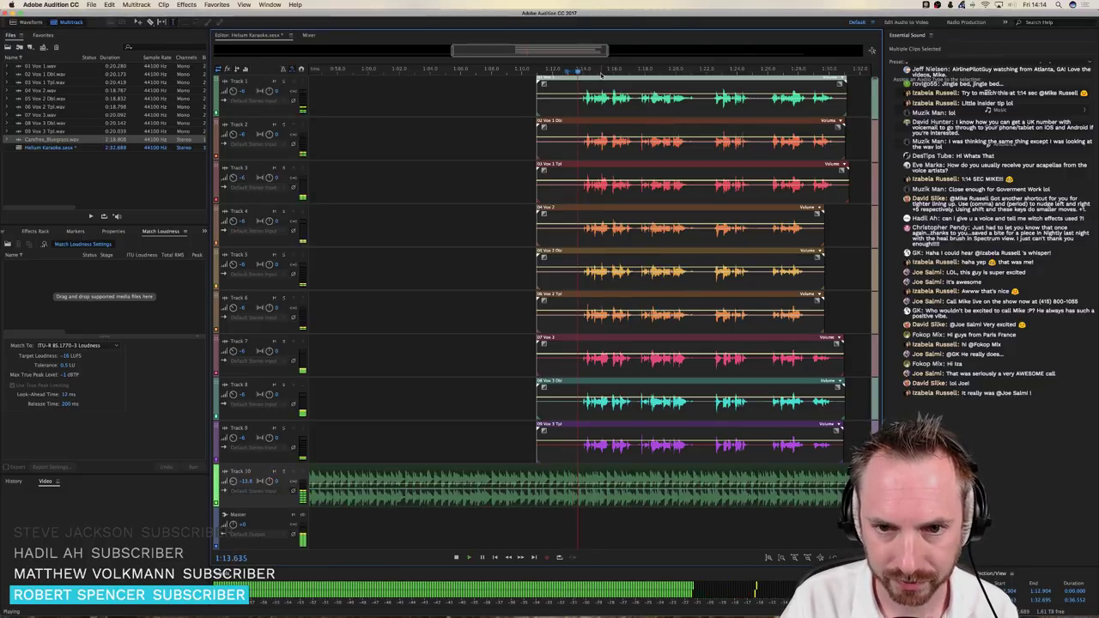
scroll(601, 76, "up", 2)
key("space")
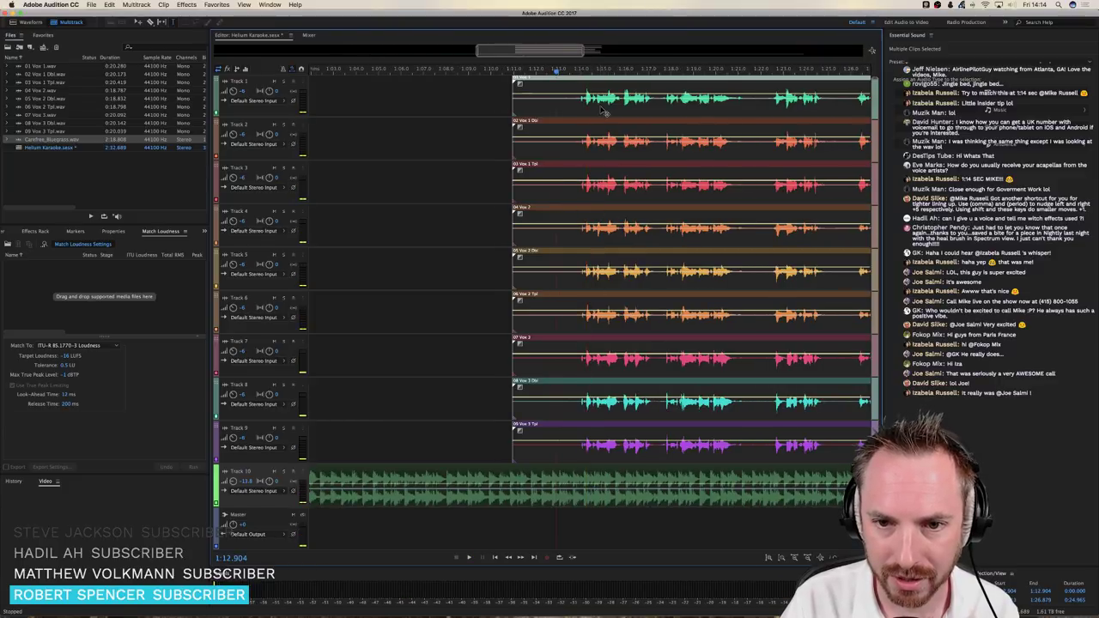
Shift all nine vocal clips later in two small moves, to start at about 1:11.9, listening from 1:12.9 after each
left_click_drag(610, 103, 622, 104)
key("space")
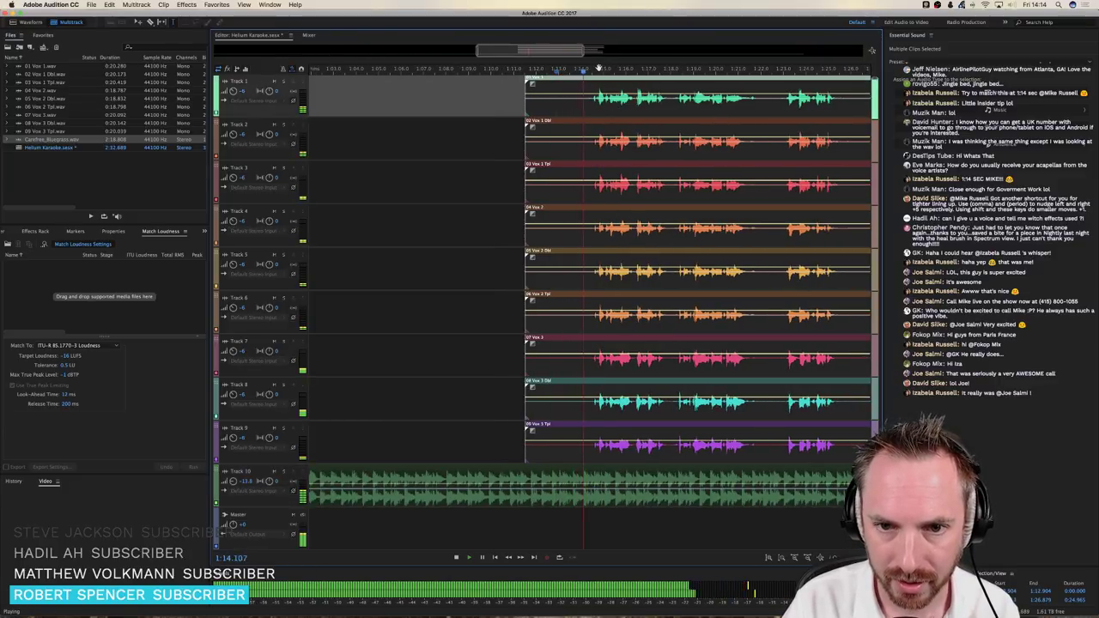
key("space")
scroll(610, 98, "up", 2)
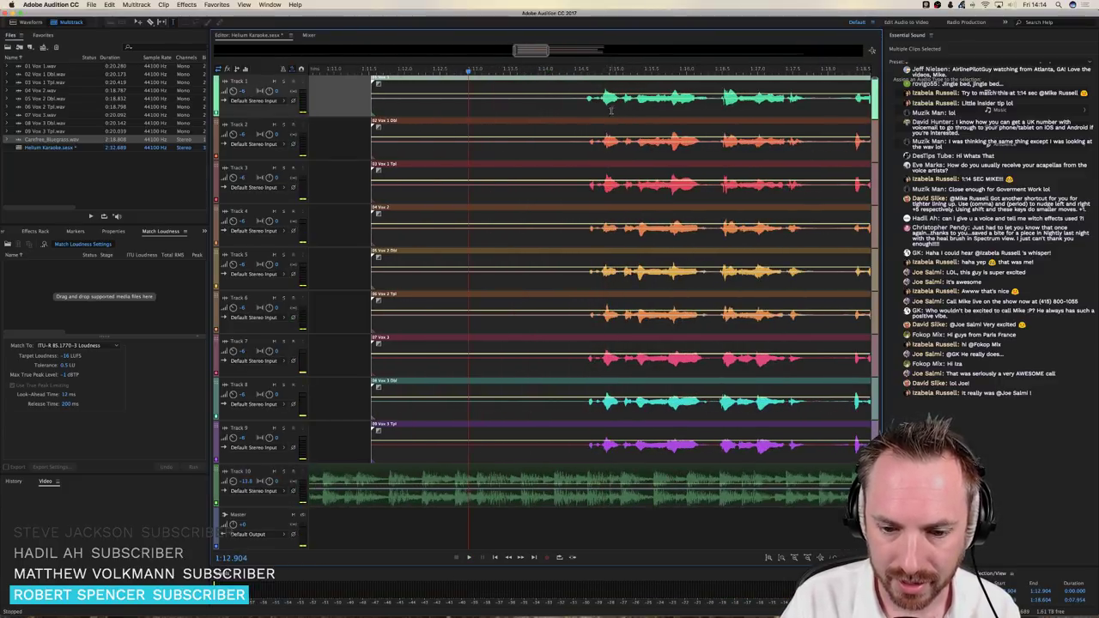
left_click_drag(612, 110, 638, 106)
key("space")
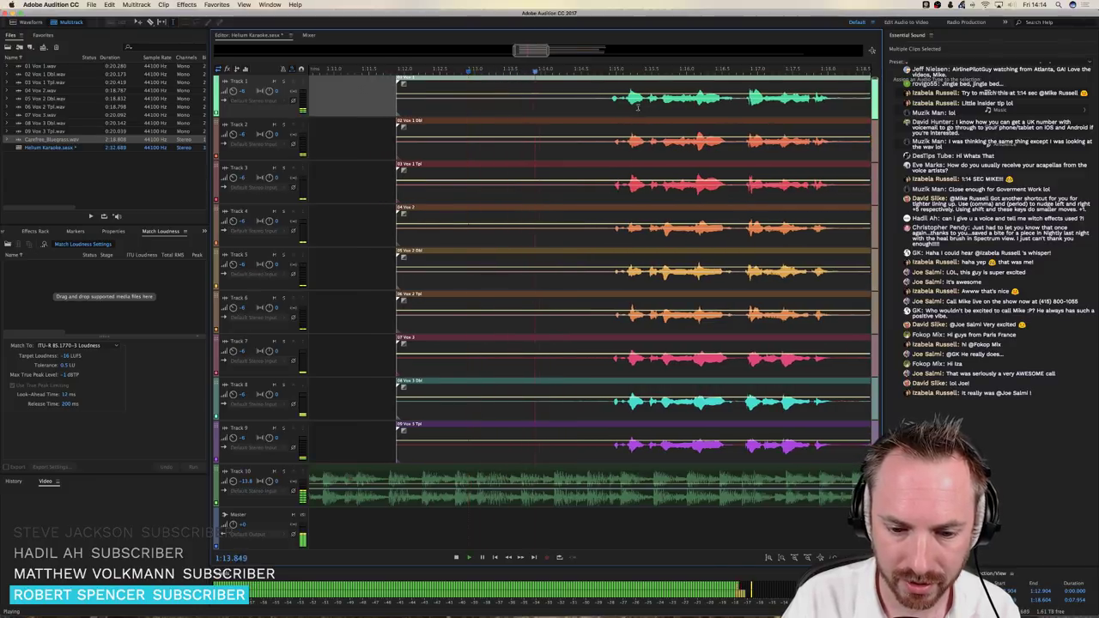
key("space")
Move all nine vocal clips earlier to start at about 1:11.3 and listen to the whole verse from about 1:12.9
left_click_drag(640, 111, 596, 111)
key("space")
key("space")
key("space")
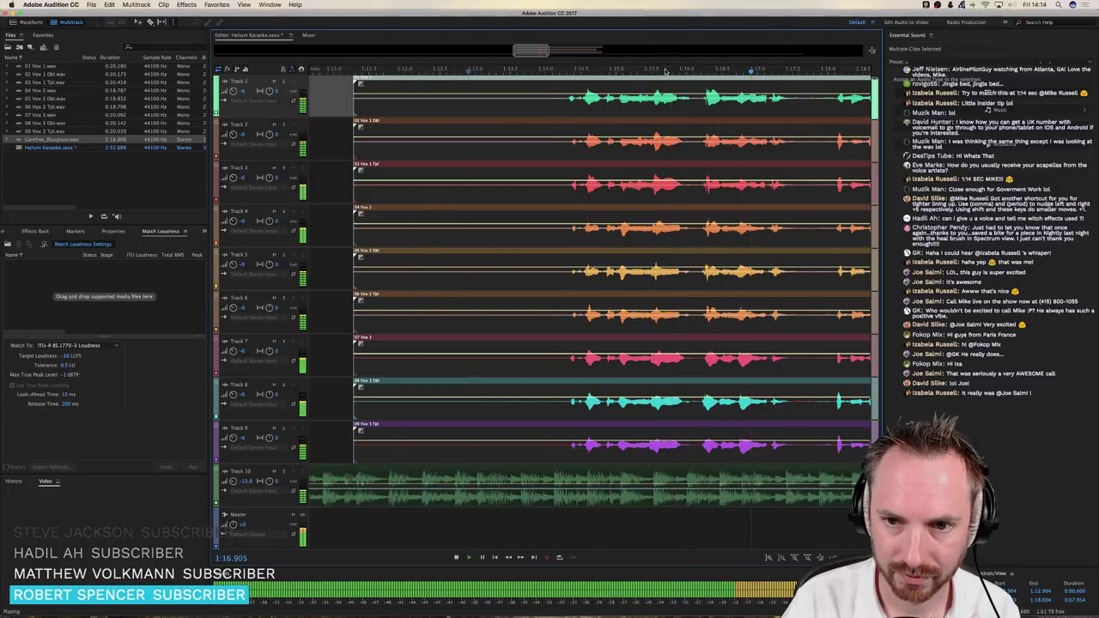
scroll(665, 72, "down", 4)
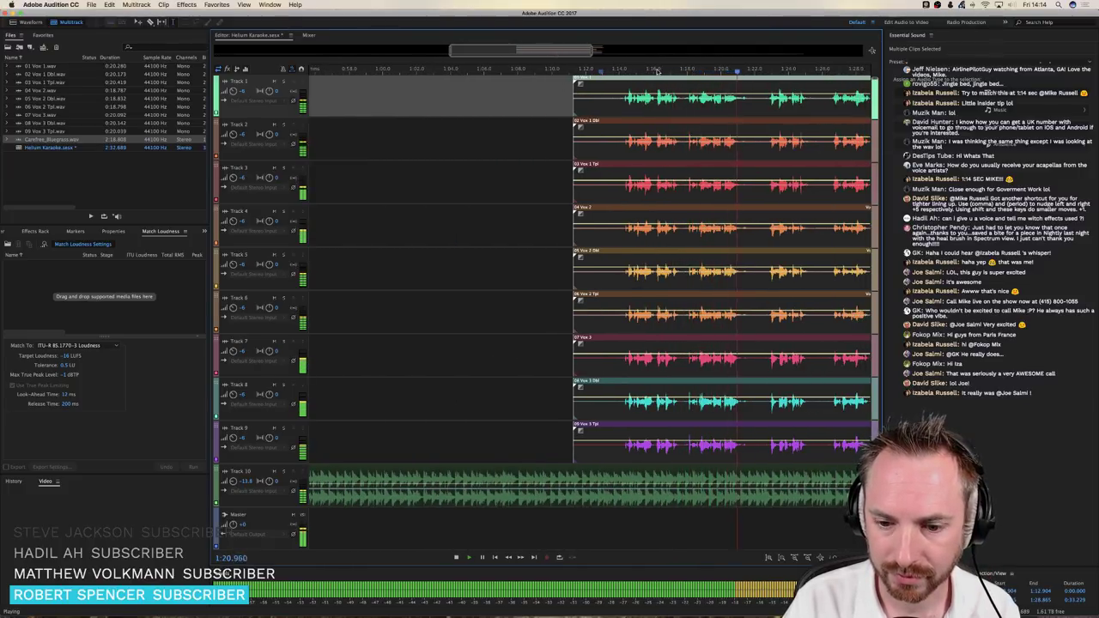
scroll(660, 71, "right", 5)
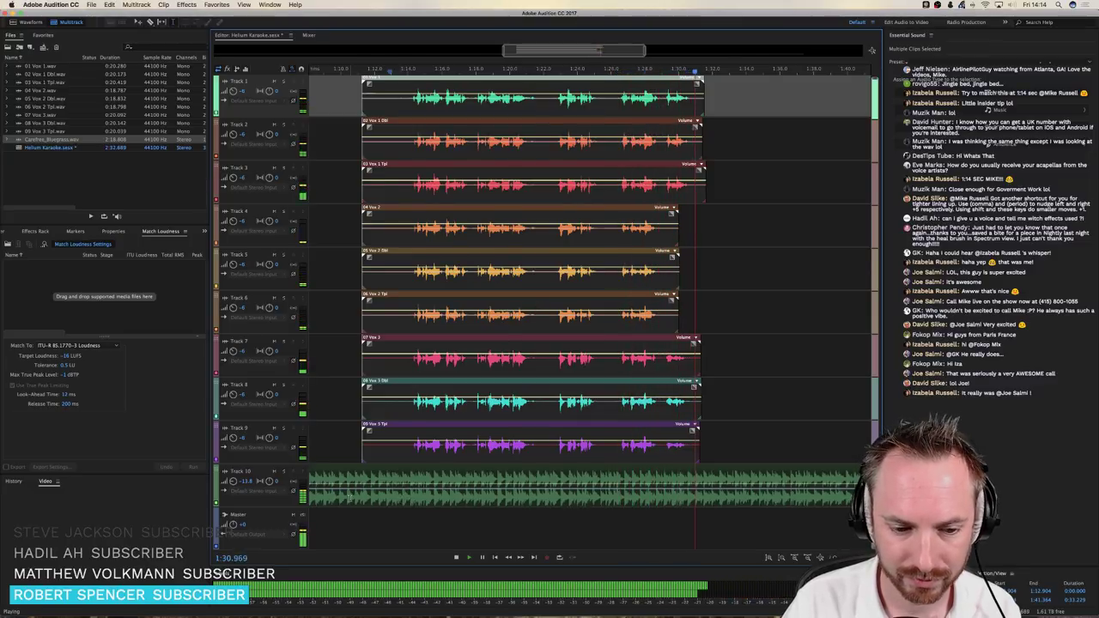
key("space")
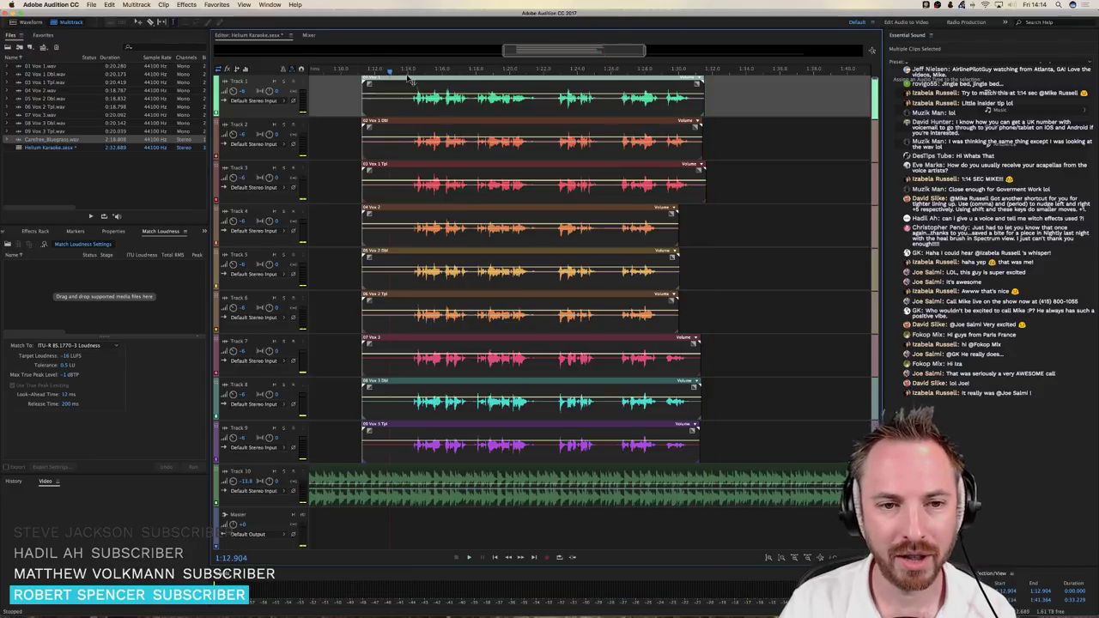
scroll(406, 78, "left", 5)
scroll(404, 75, "left", 2)
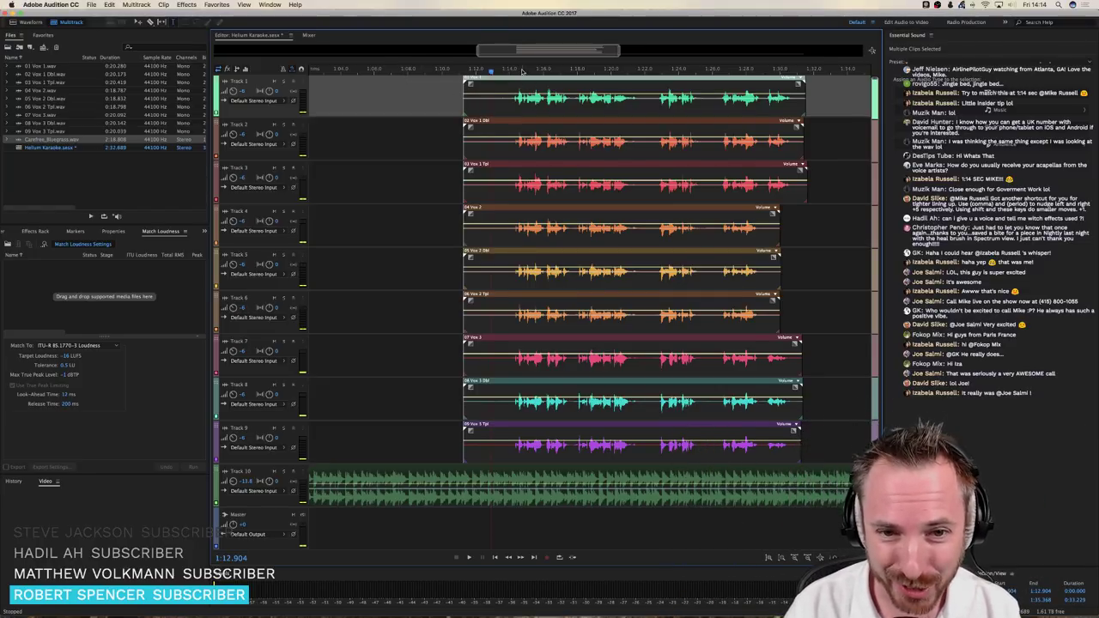
scroll(522, 76, "down", 5)
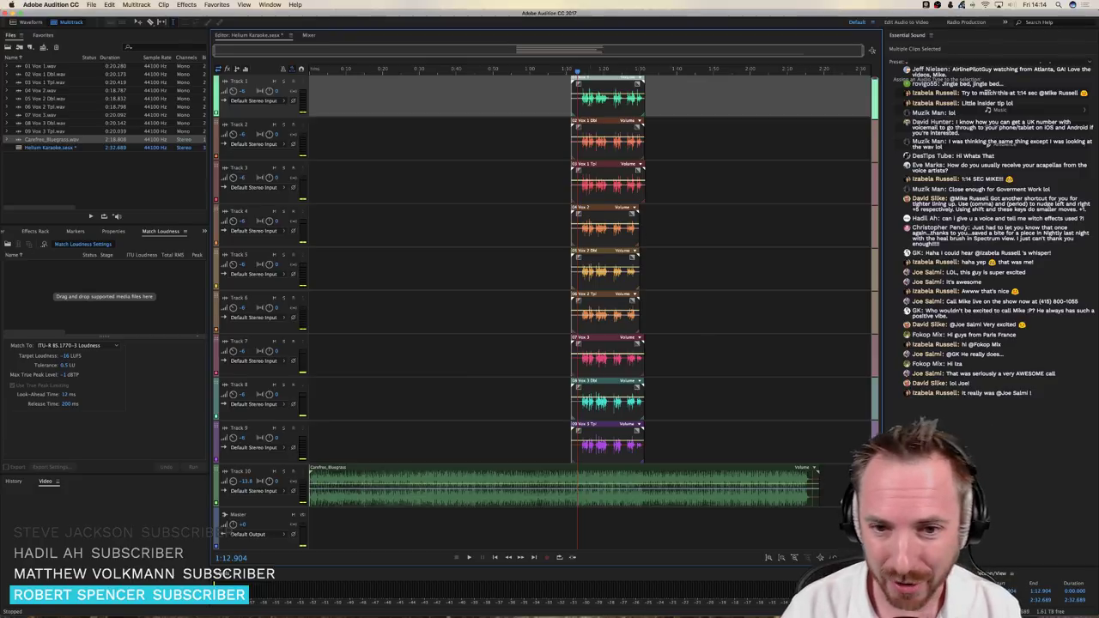
scroll(564, 70, "up", 4)
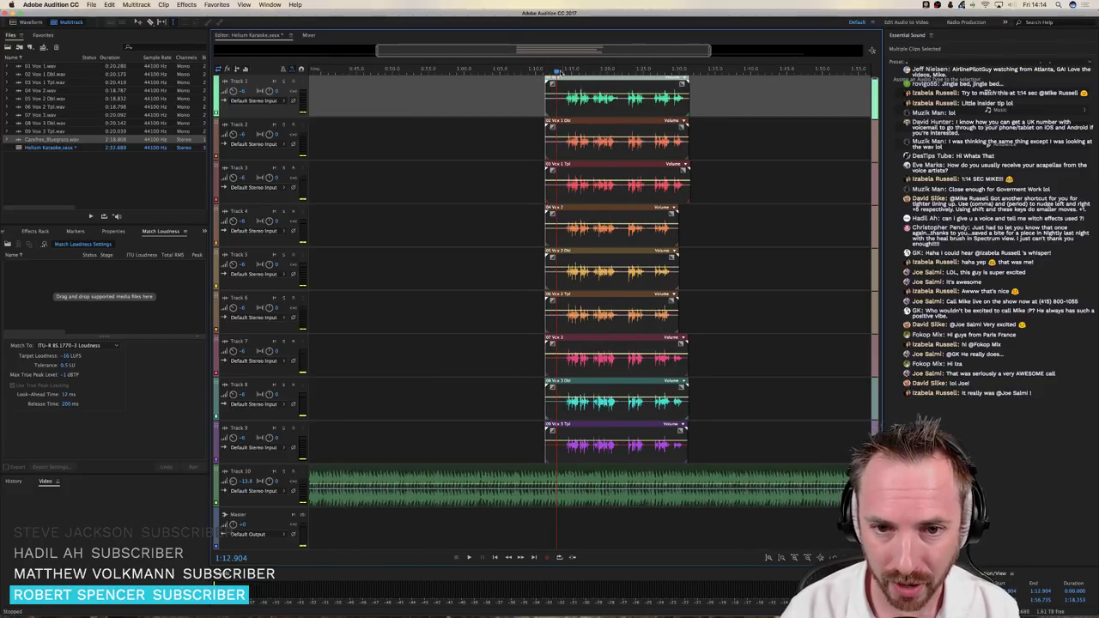
key("space")
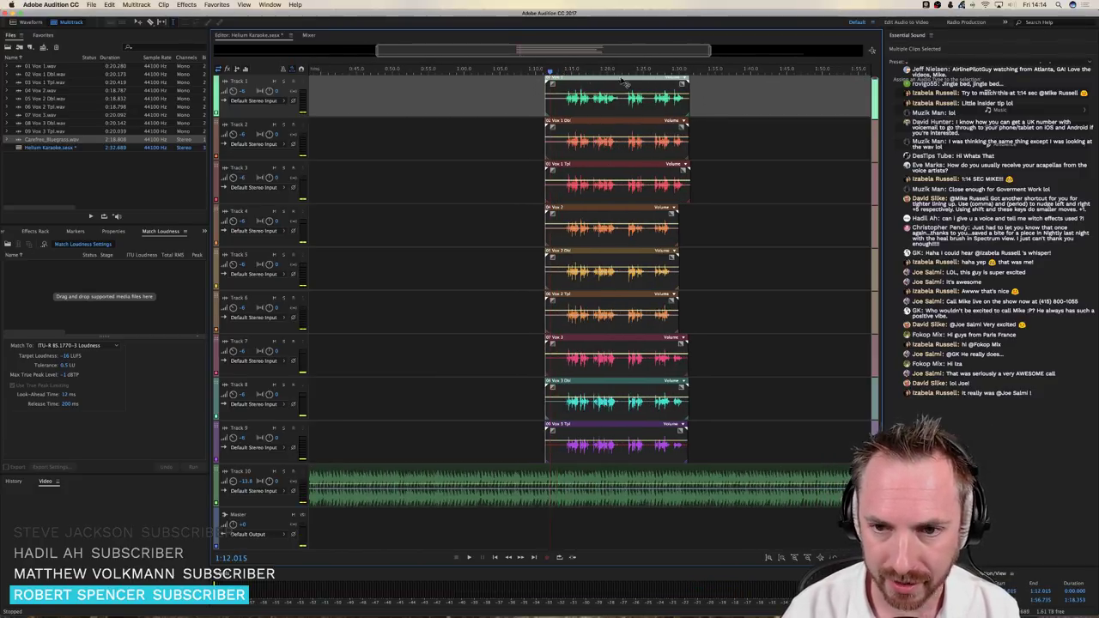
Mute the bluegrass music on Track 10 and deselect the nine vocal clips
scroll(565, 74, "up", 3)
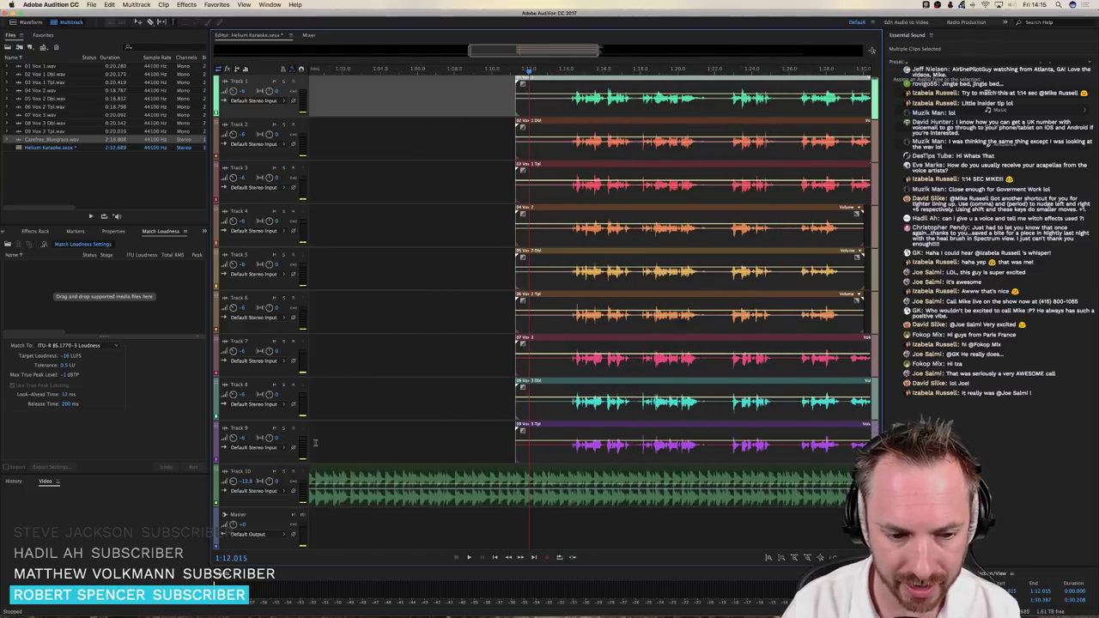
left_click(281, 473)
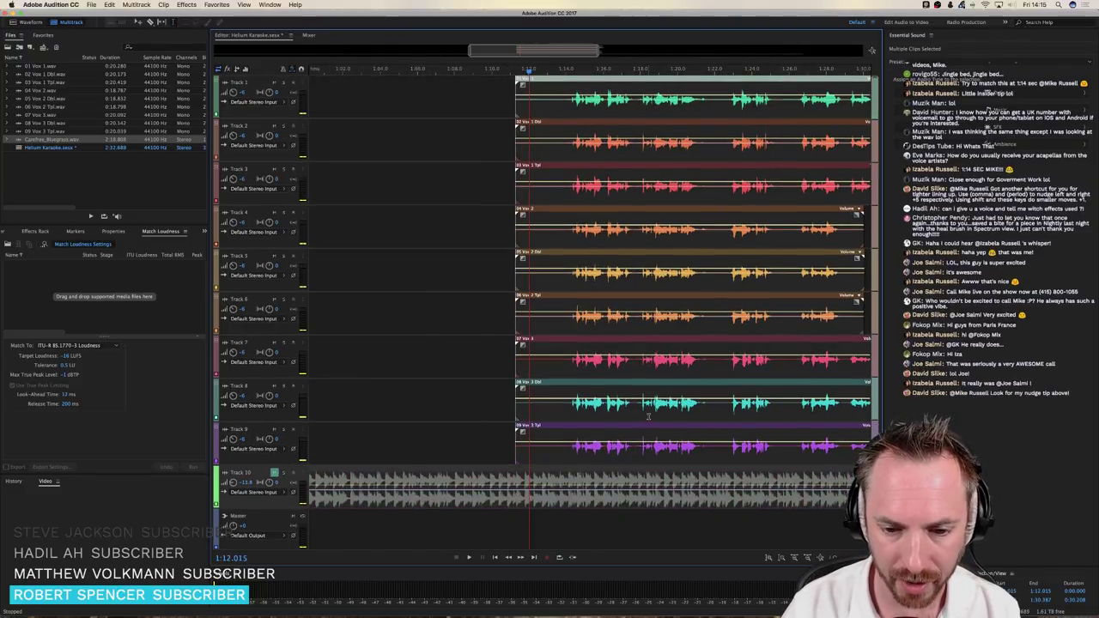
scroll(646, 418, "right", 3)
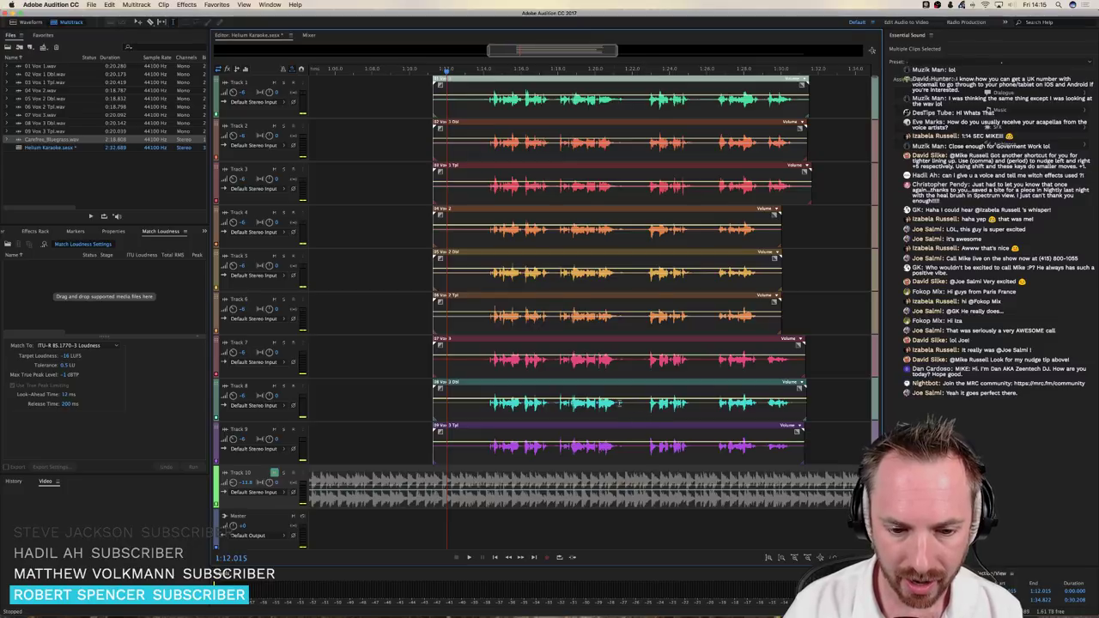
left_click(819, 220)
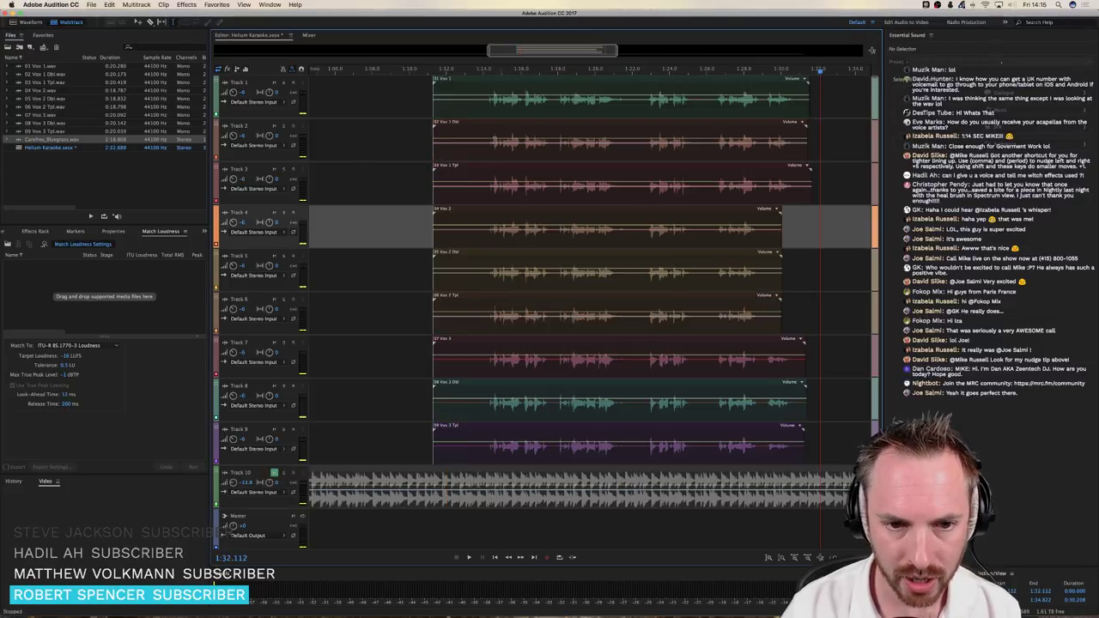
Solo Track 1 to listen to its vocal from about 1:13.97, stop playback and clear the solo
left_click(476, 105)
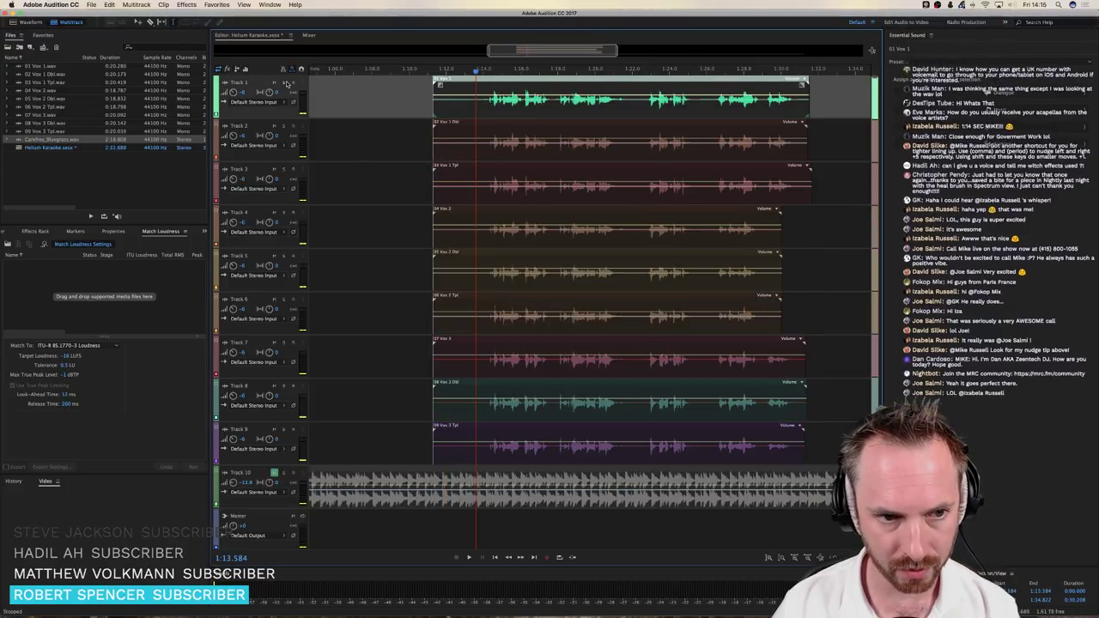
left_click(285, 83)
key("space")
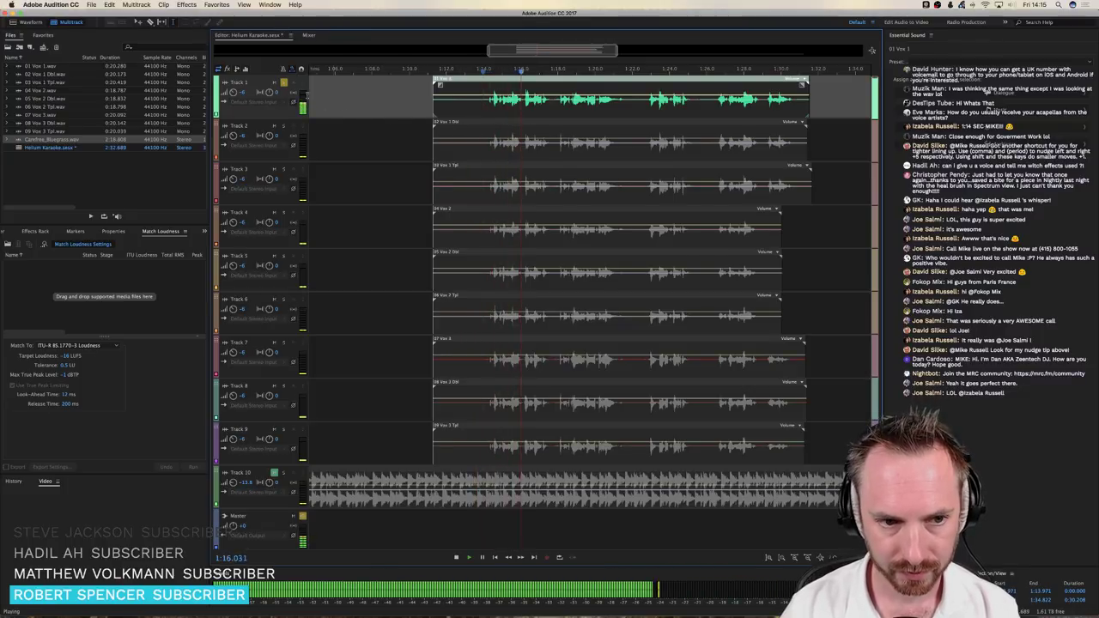
key("space")
left_click(285, 83)
Listen to Track 2 on its own from about 1:13.97, stop playback and turn its solo off
left_click(284, 127)
key("space")
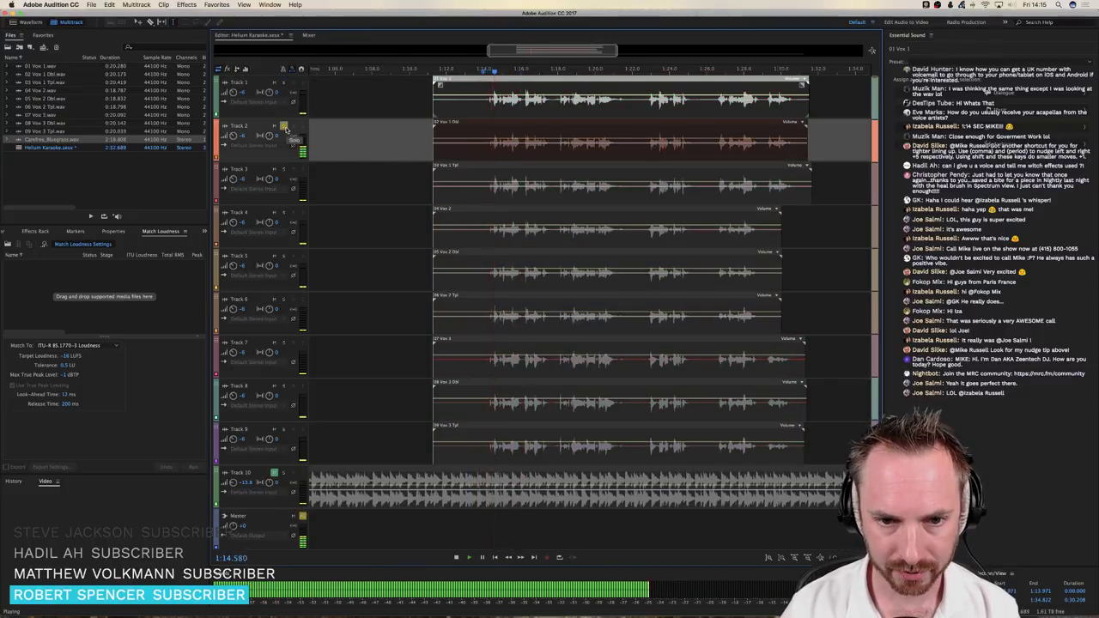
key("space")
left_click(285, 127)
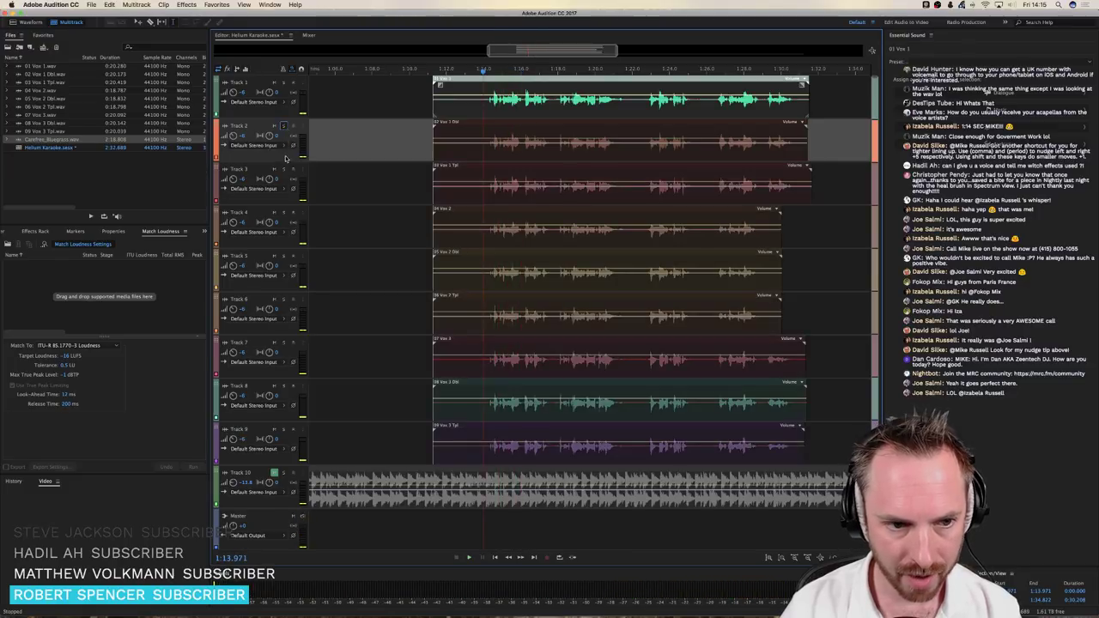
Listen to Track 3 on its own from about 1:13.97, stop playback and turn its solo off
left_click(284, 170)
key("space")
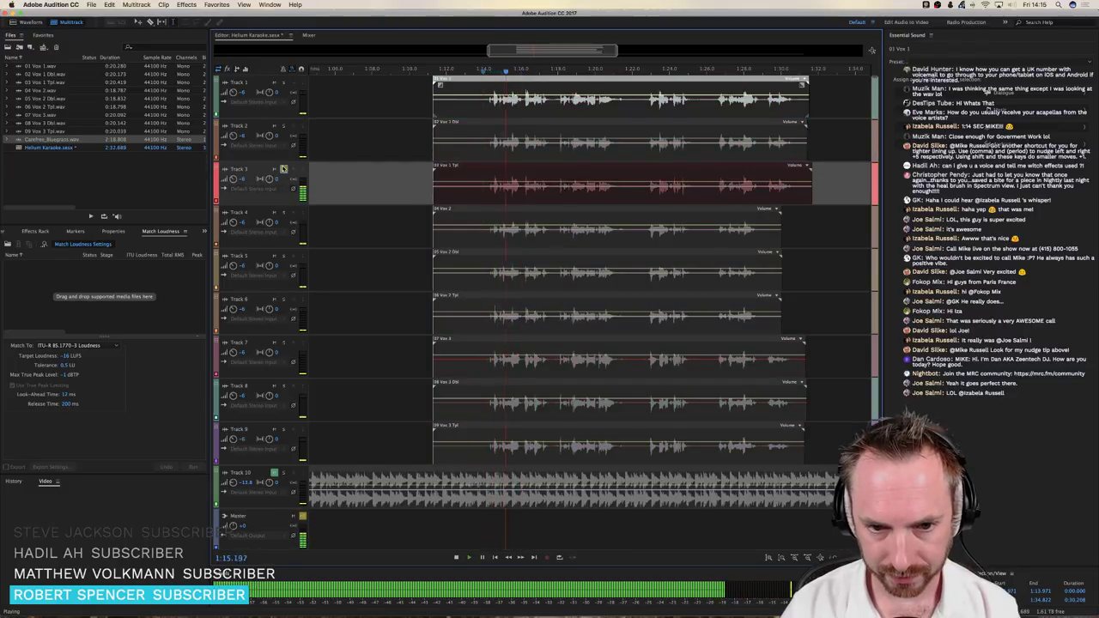
key("space")
left_click(284, 169)
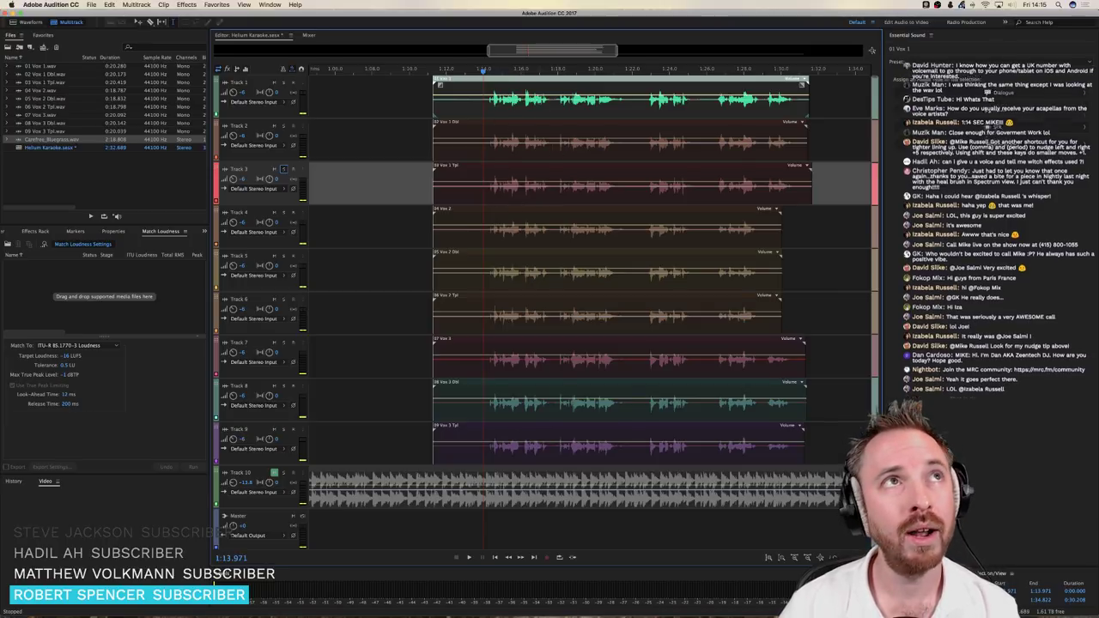
Switch to Finder, open the 2000's folder and play a preview of 2004-2.wav
key("super+Tab")
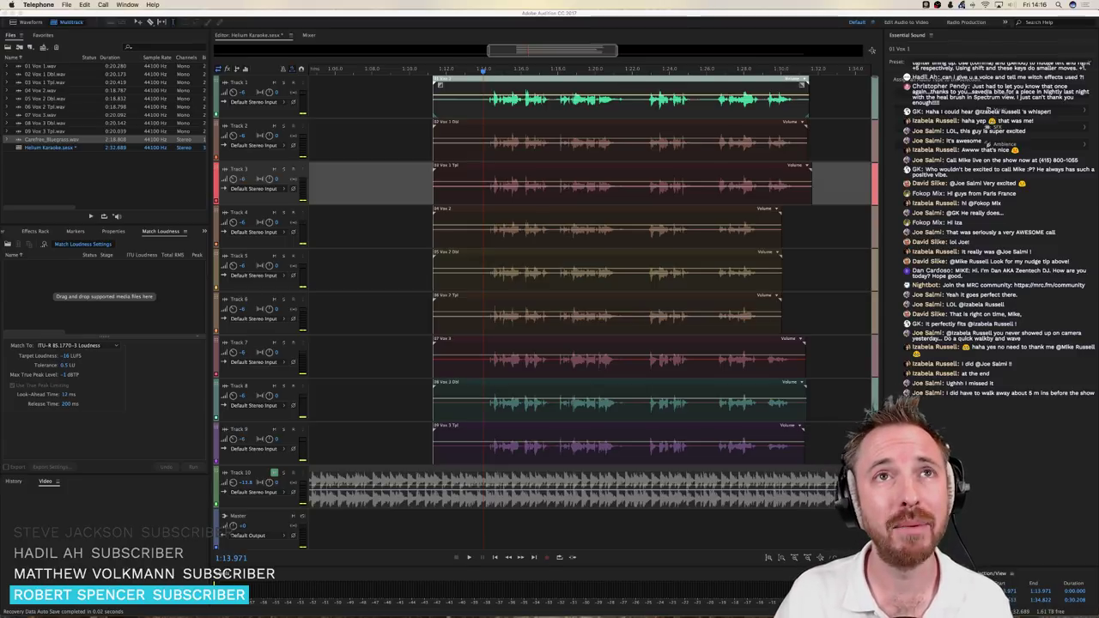
key("super+Tab")
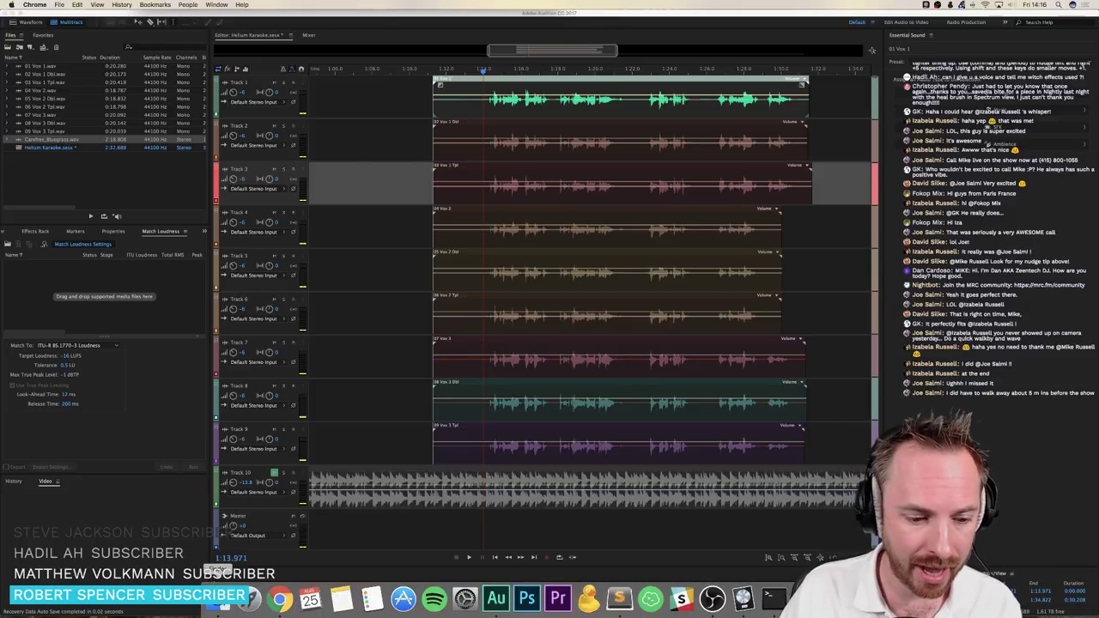
left_click(283, 596)
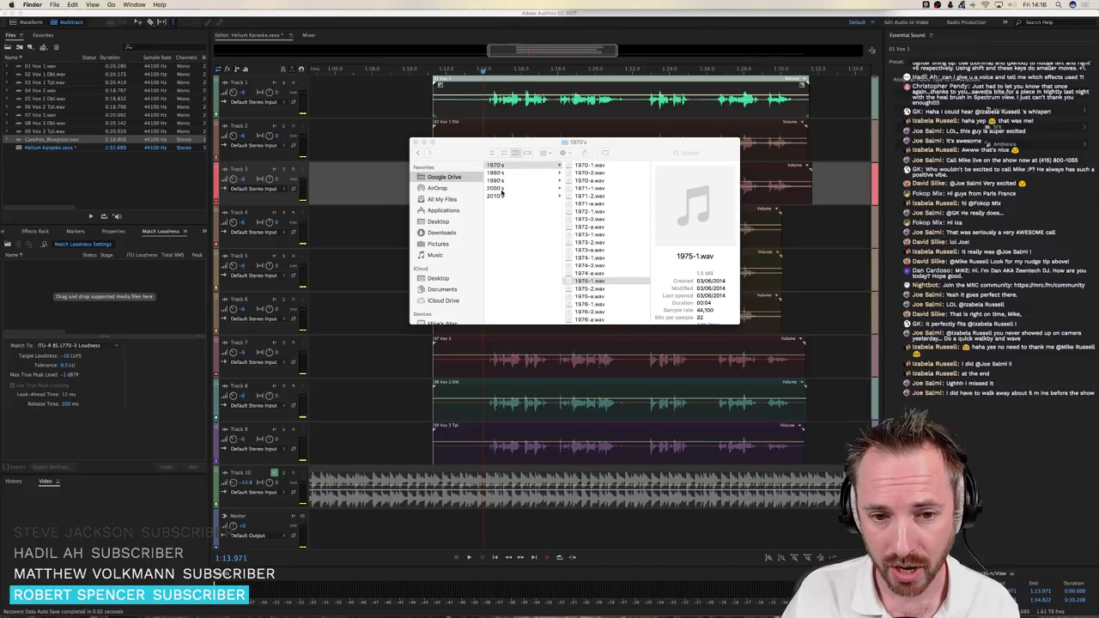
left_click(499, 193)
left_click(499, 190)
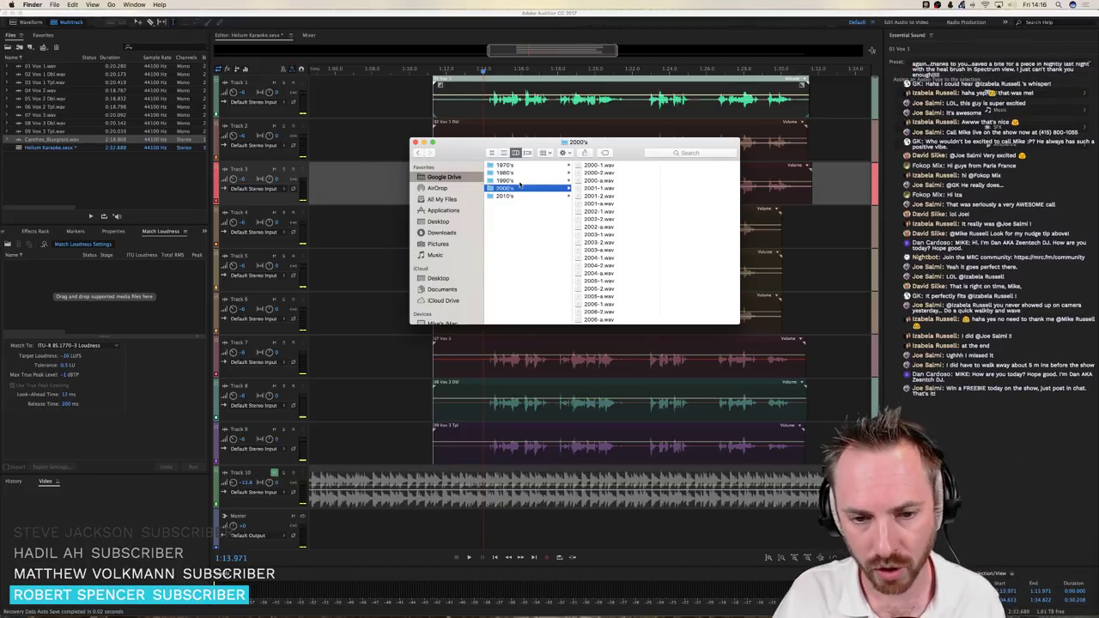
left_click(597, 266)
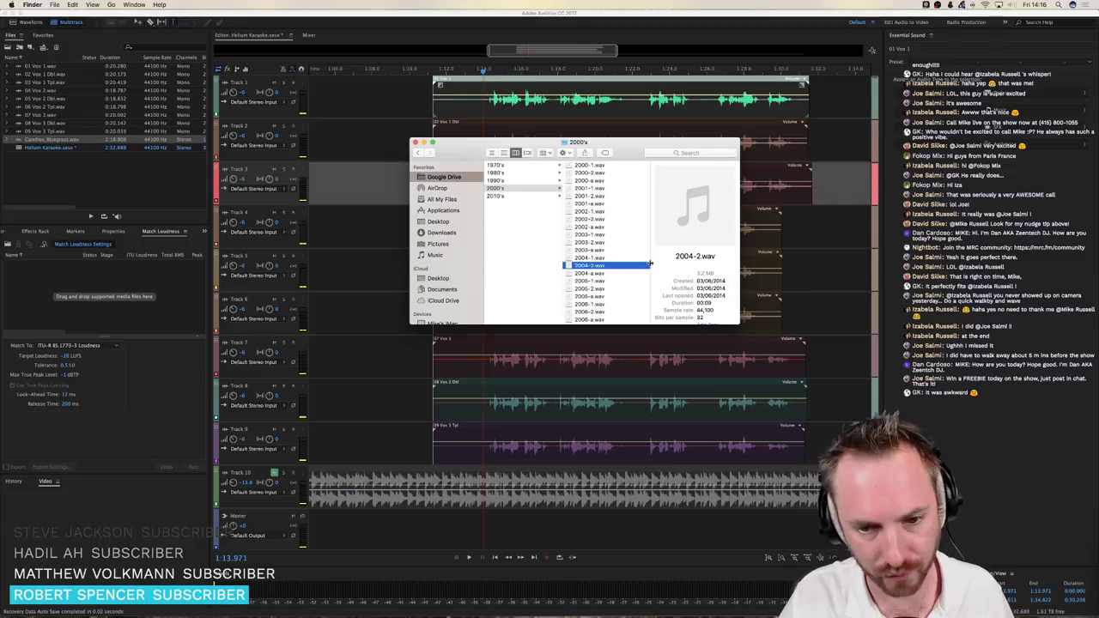
key("space")
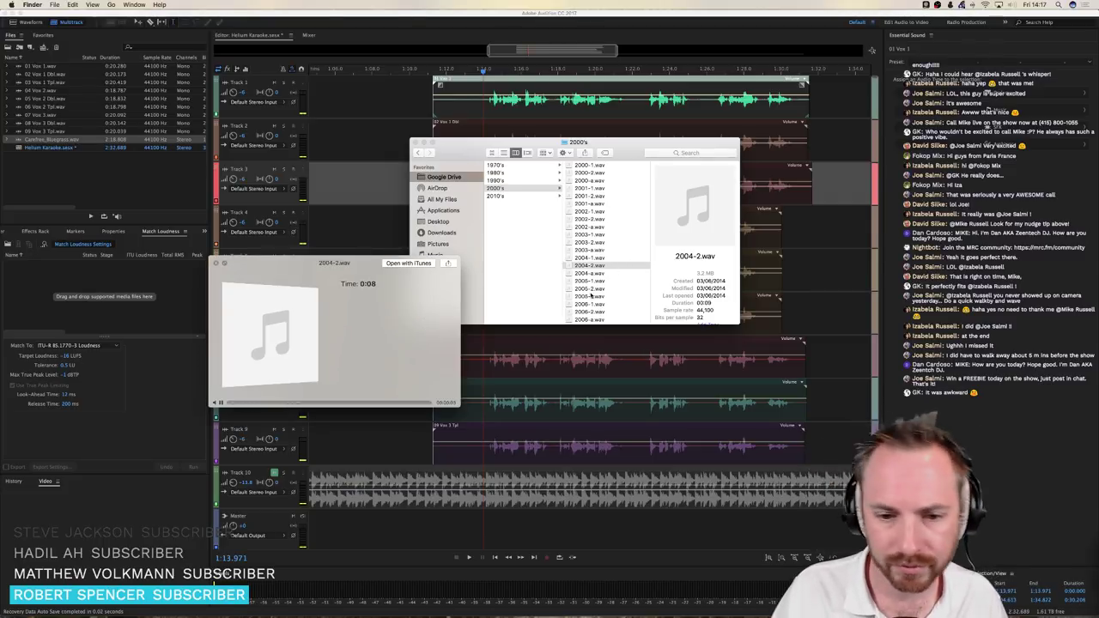
Play a preview of 2006-2.wav from the 2000's folder, close it and switch to Chrome
scroll(592, 292, "down", 2)
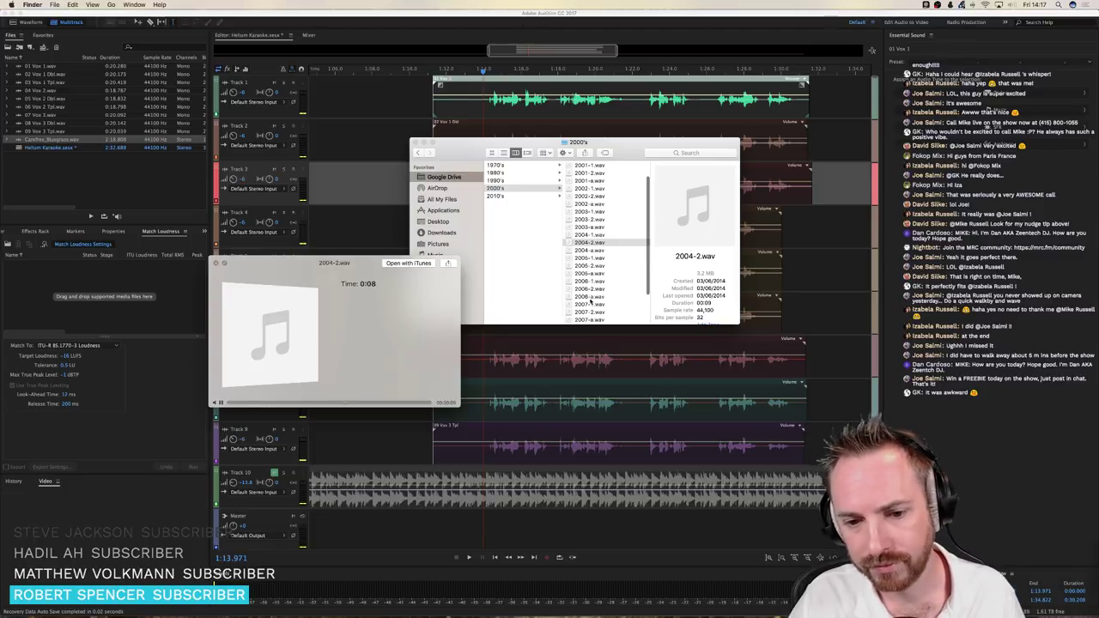
left_click(597, 289)
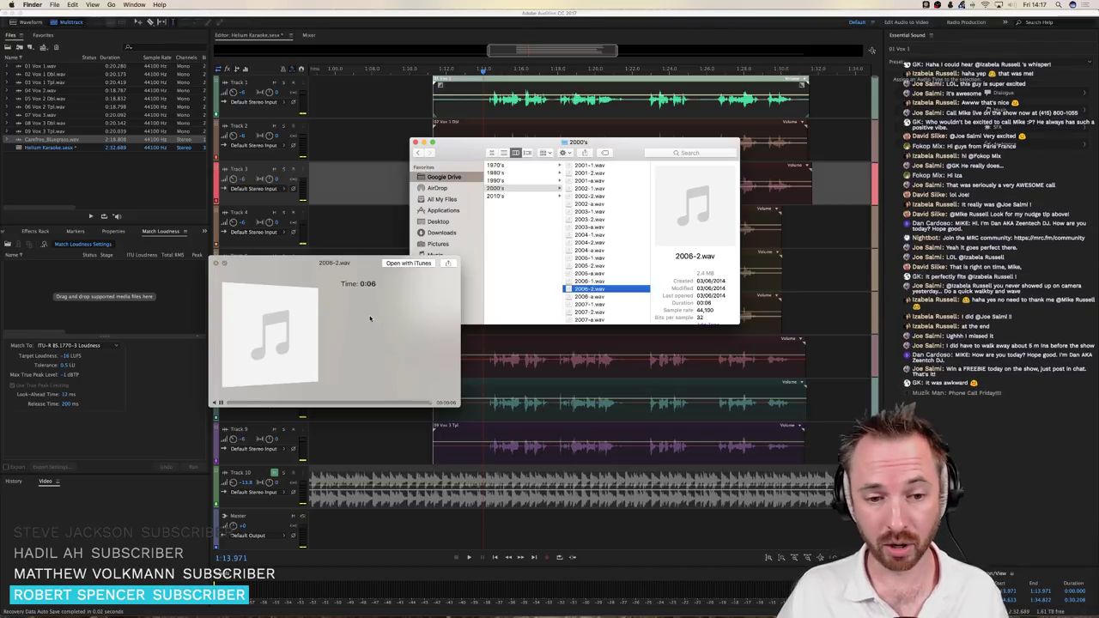
key("space")
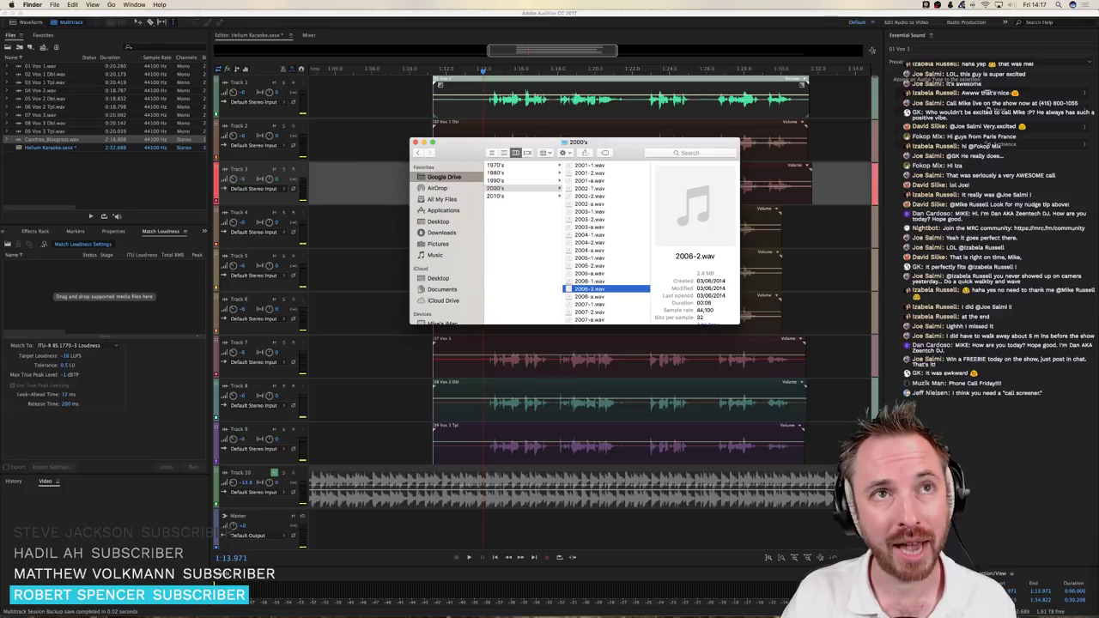
key("super+Tab")
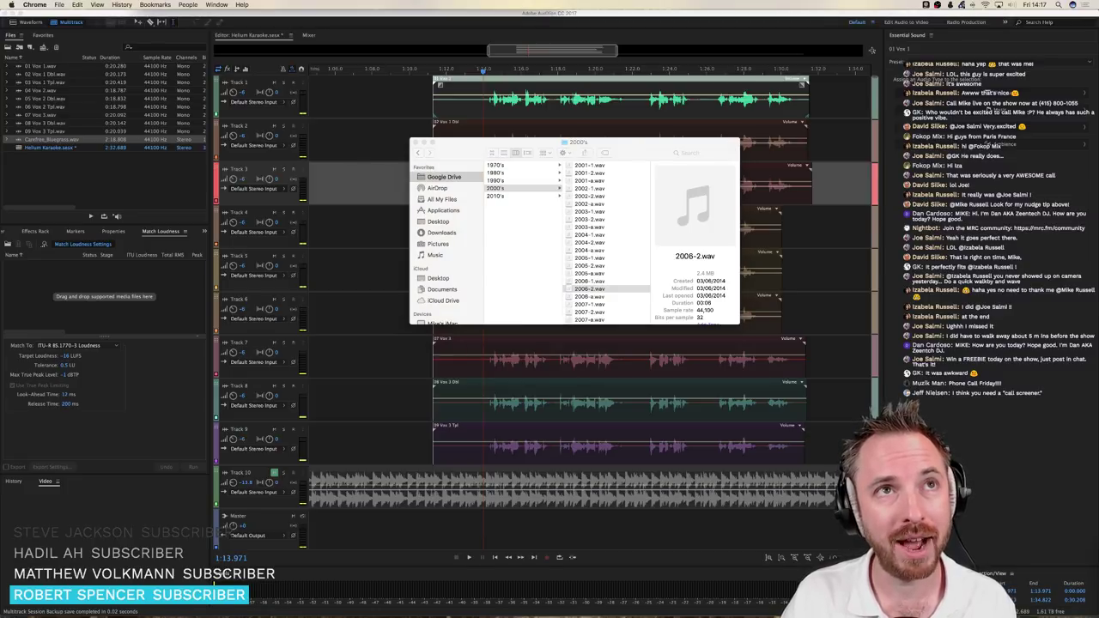
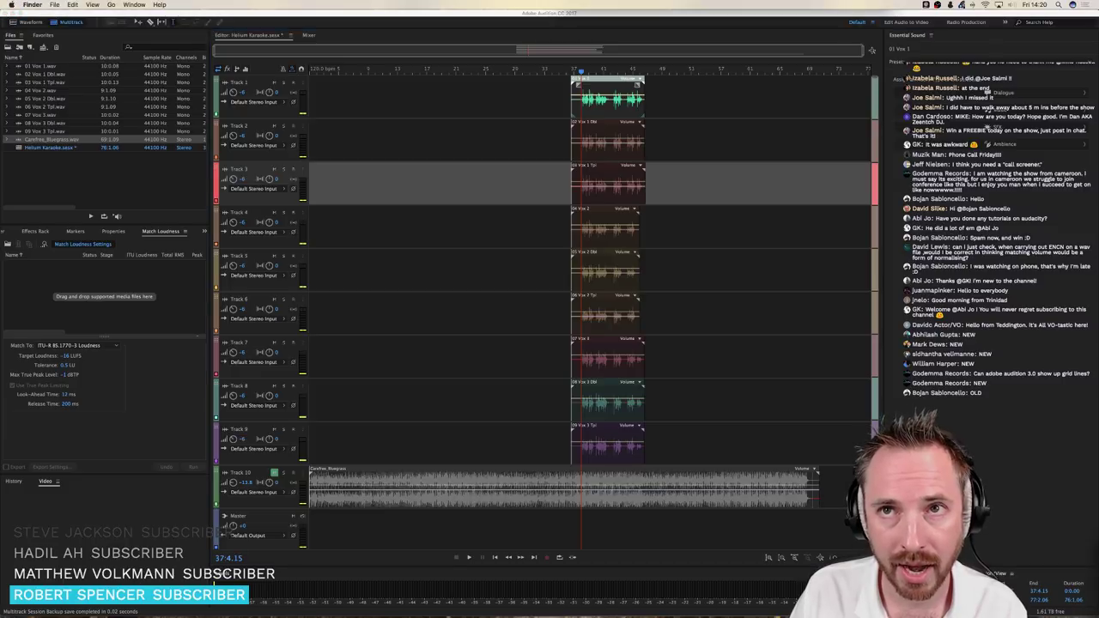
Switch back to Adobe Audition and set the Bars and Beats time display tempo to 128 beats per minute
right_click(368, 74)
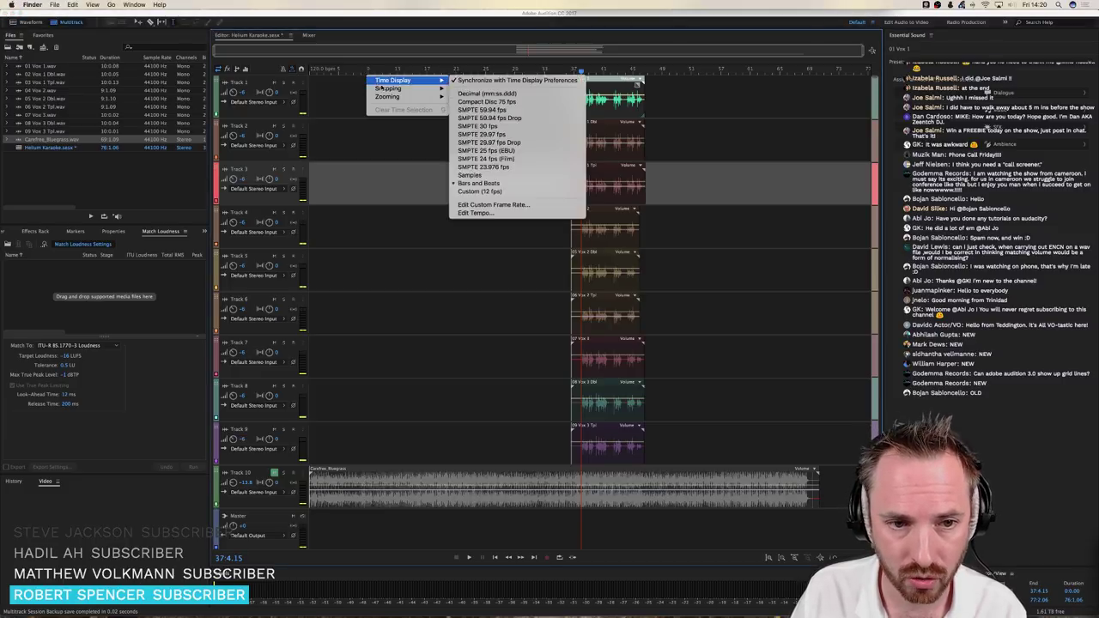
mouse_move(432, 80)
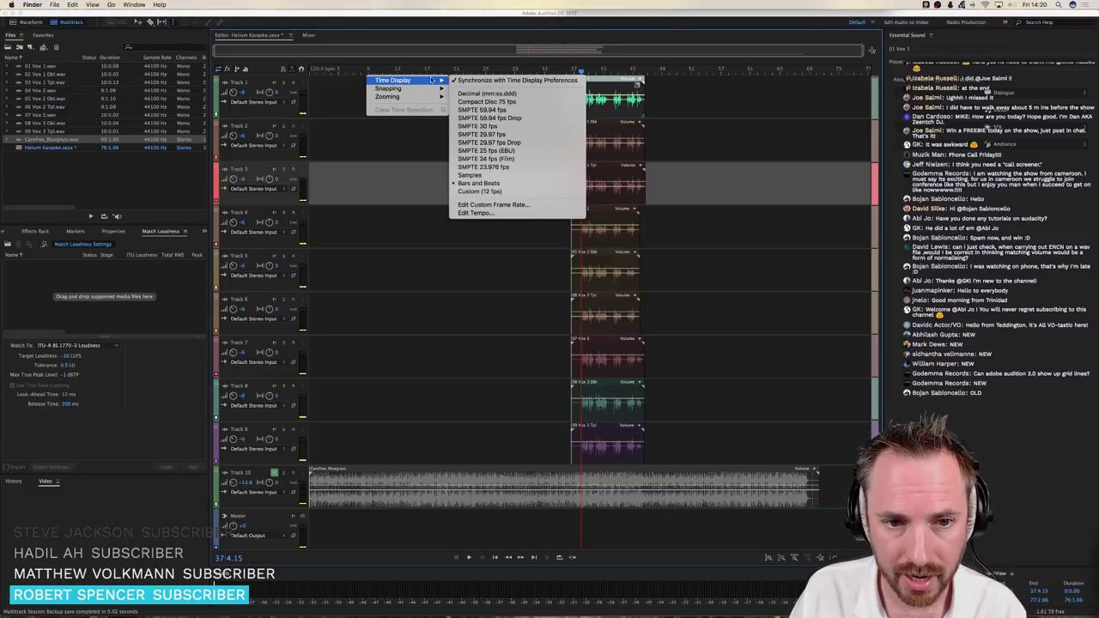
left_click(476, 212)
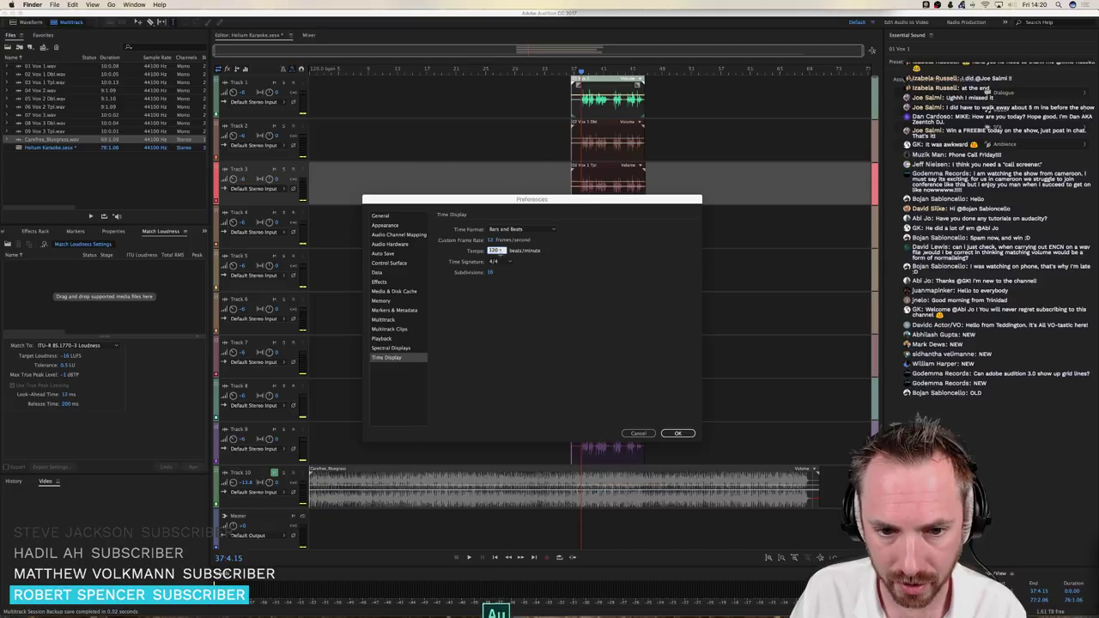
left_click(496, 251)
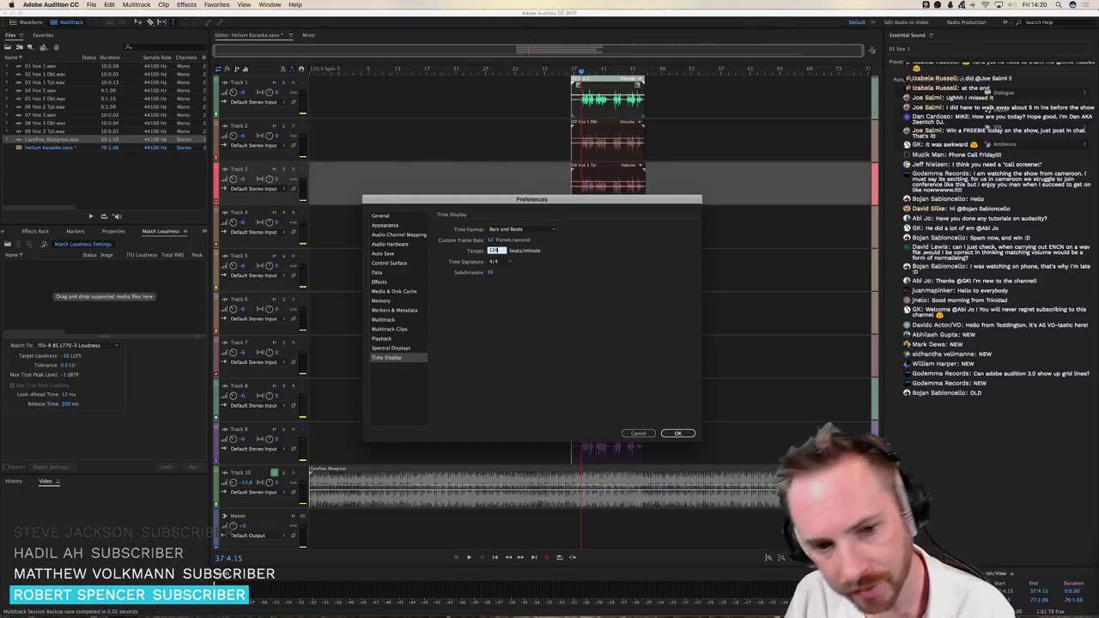
type("128")
key("Return")
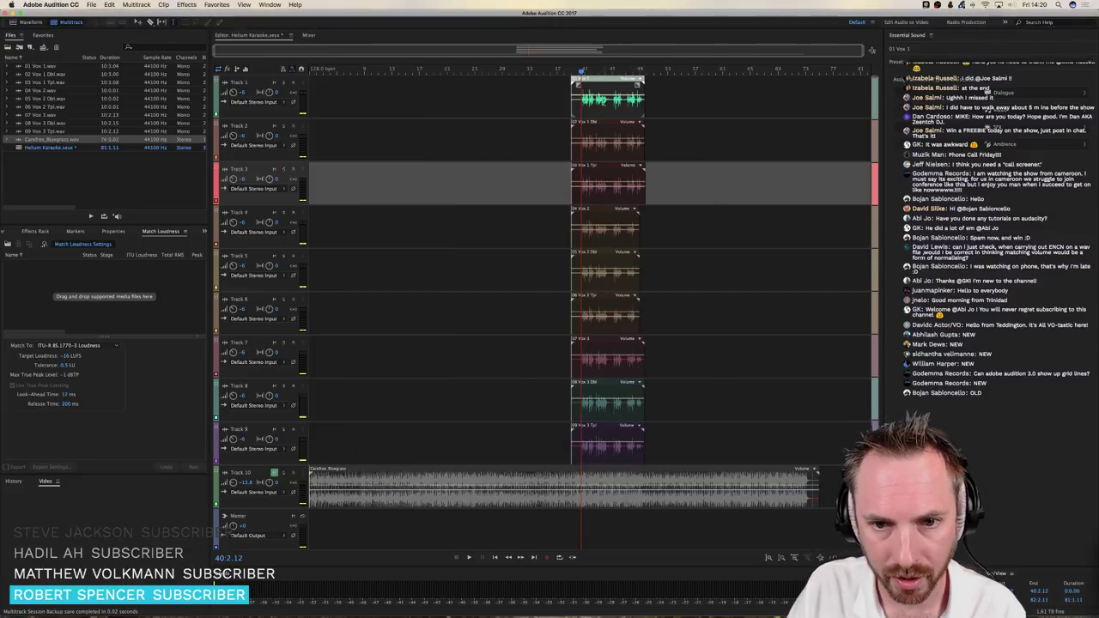
Return the playhead to the session start and select the Carefree_Bluegrass clip on Track 10
scroll(583, 70, "up", 5)
scroll(593, 70, "right", 3)
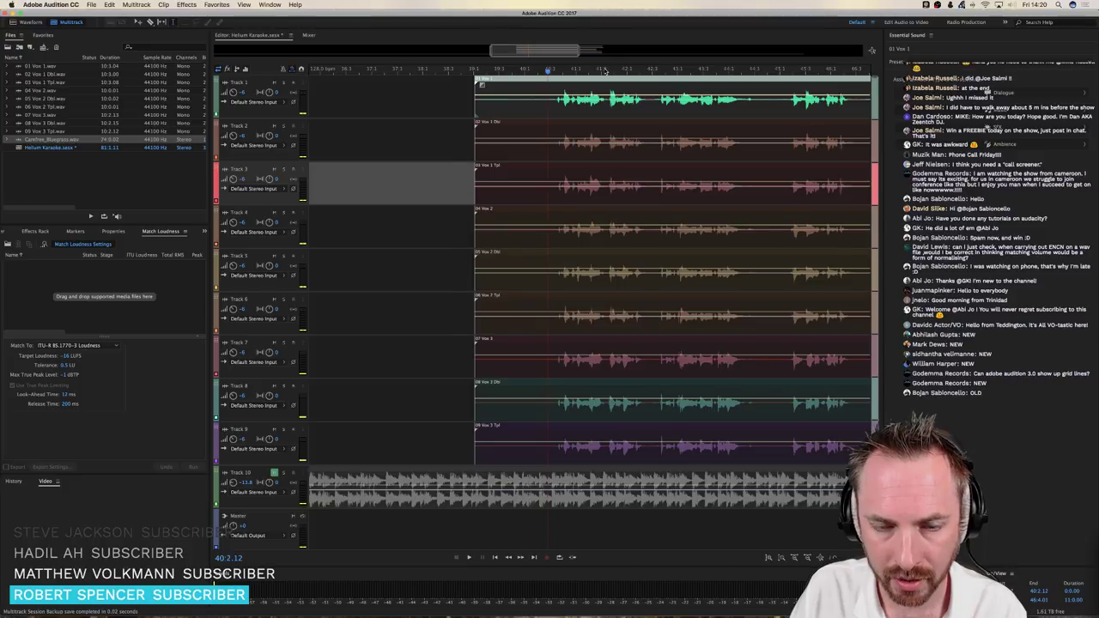
scroll(606, 71, "down", 8)
key("Home")
scroll(311, 72, "up", 8)
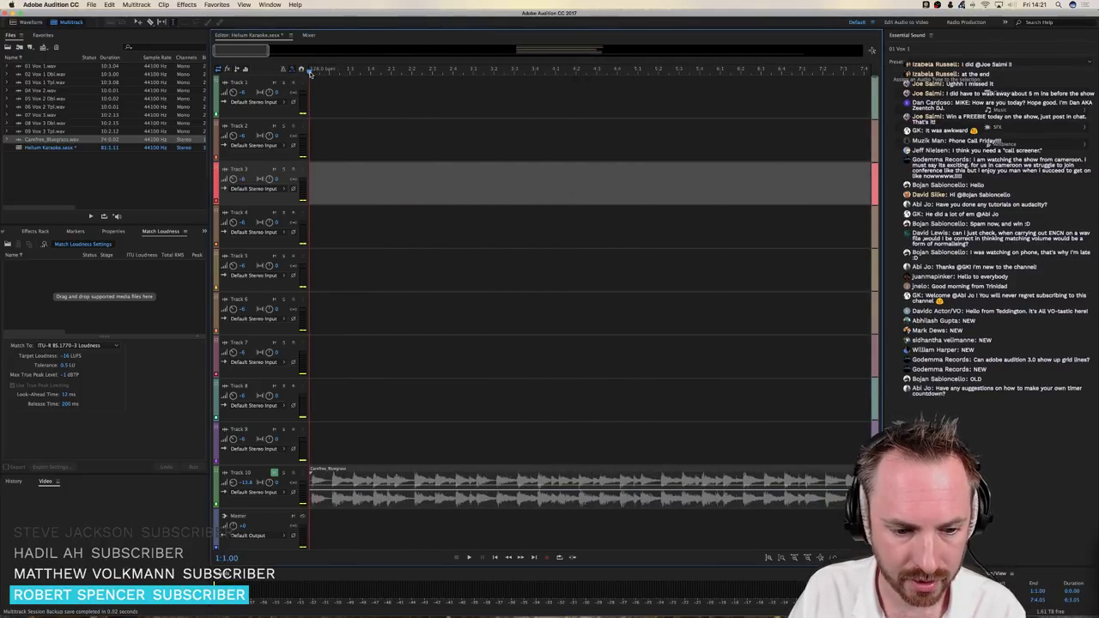
scroll(314, 73, "up", 5)
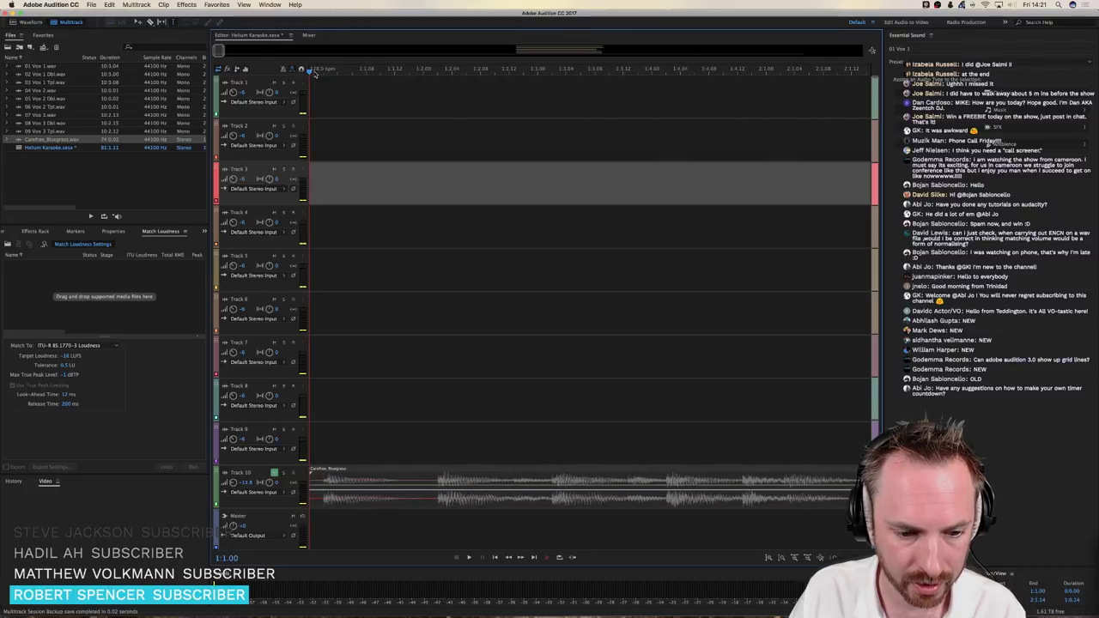
left_click_drag(311, 478, 327, 475)
Place the playhead on the music's second beat at 1:2.00, near the start of the session
scroll(387, 72, "down", 10)
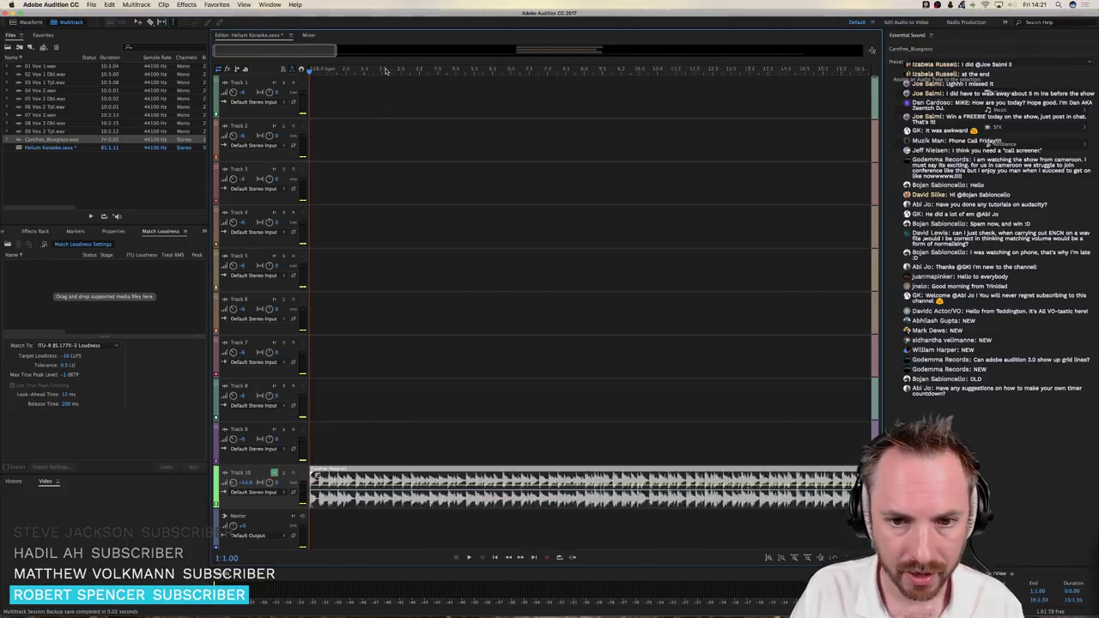
key("super+a")
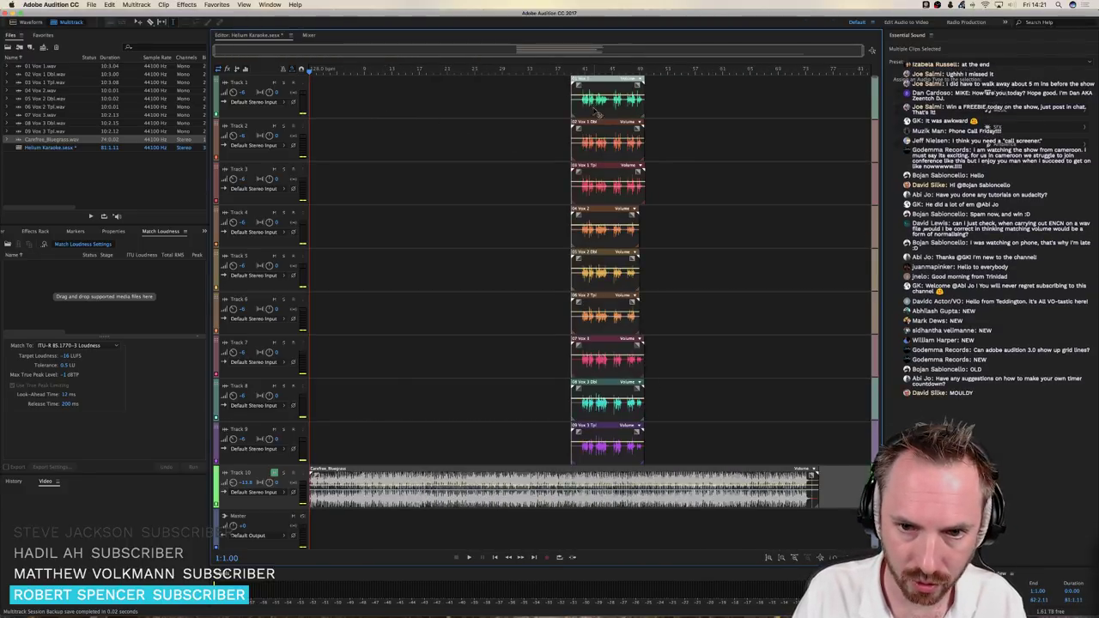
left_click(565, 108)
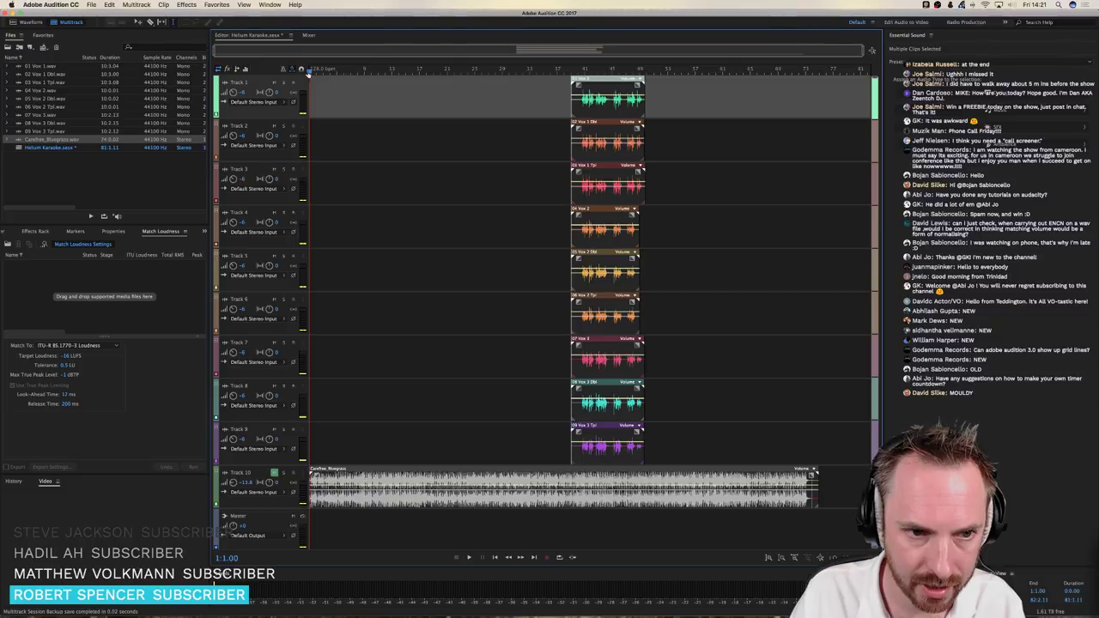
scroll(309, 72, "up", 10)
scroll(310, 72, "up", 5)
left_click(489, 71)
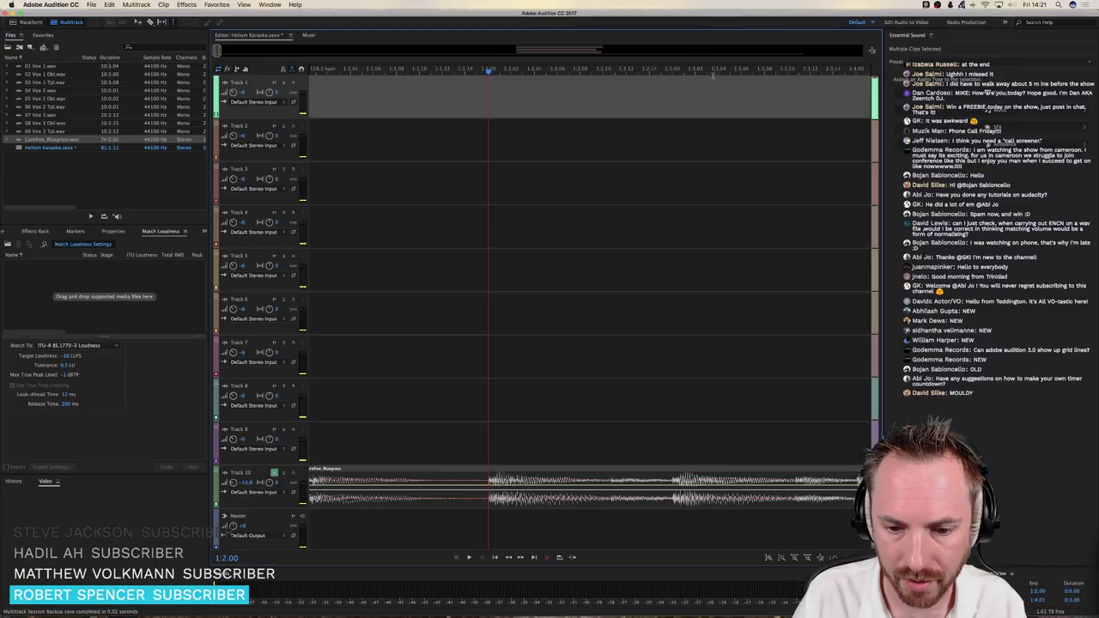
scroll(643, 67, "down", 2)
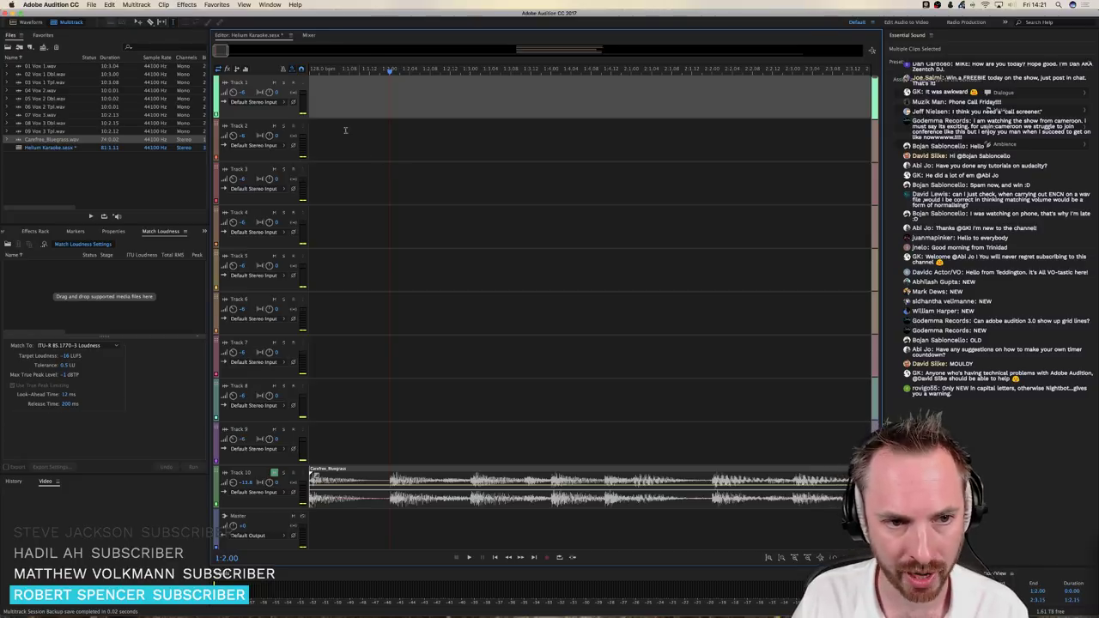
Mark a one-bar time selection from 1:2.00 to 2:2.00 to check the beats against the music
left_click_drag(390, 151, 551, 150)
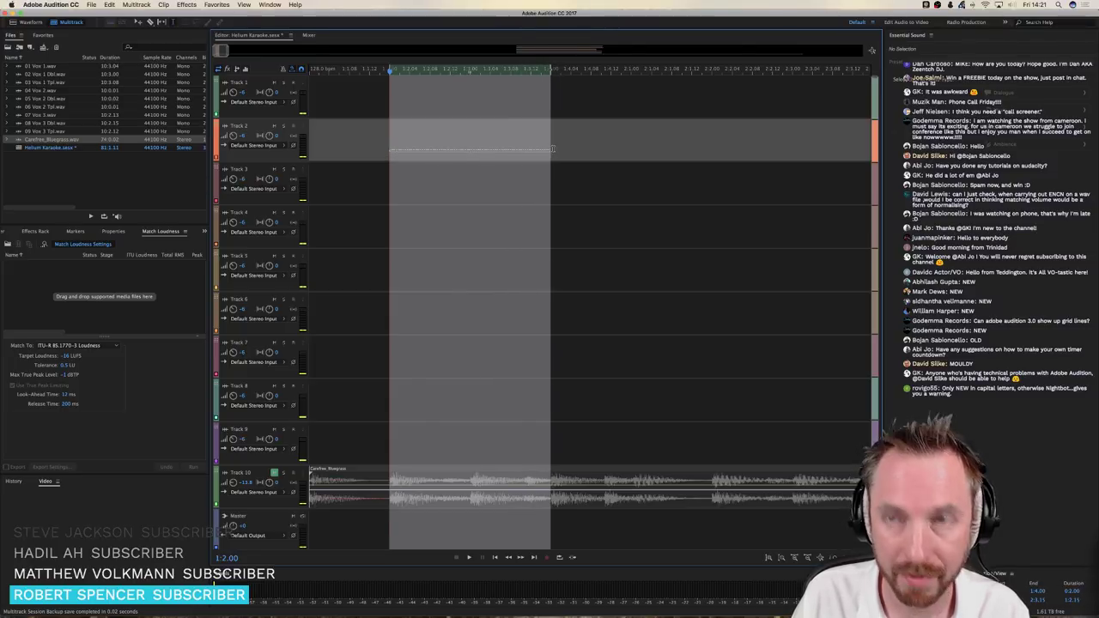
left_click_drag(551, 150, 712, 135)
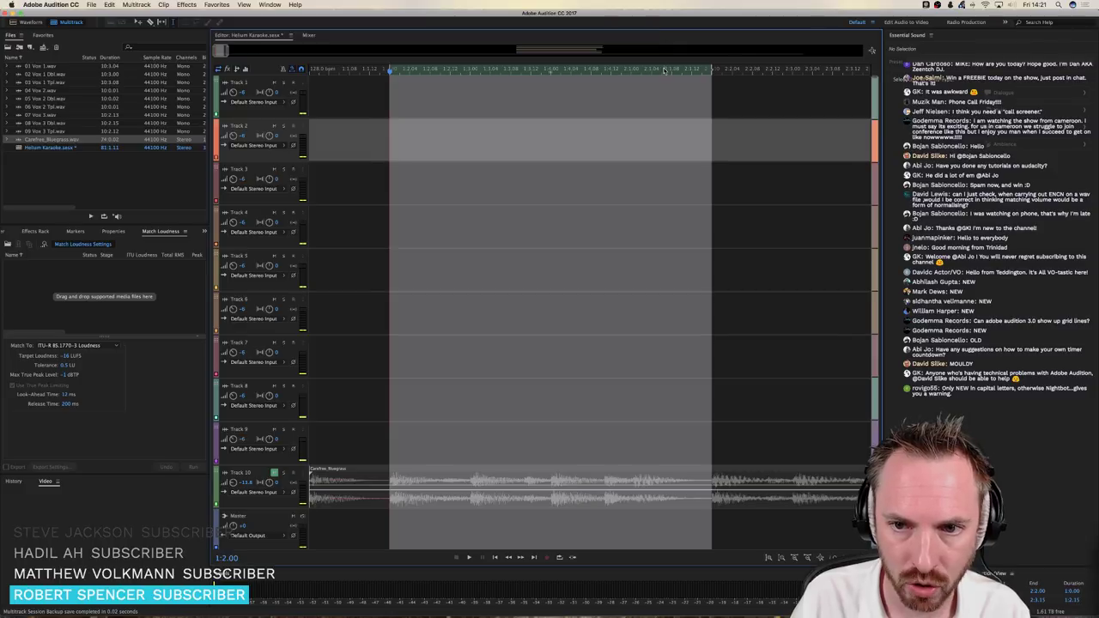
Trim the silent lead-in from all nine vocal clips on Tracks 1 to 9, just before the first phrase
key("backslash")
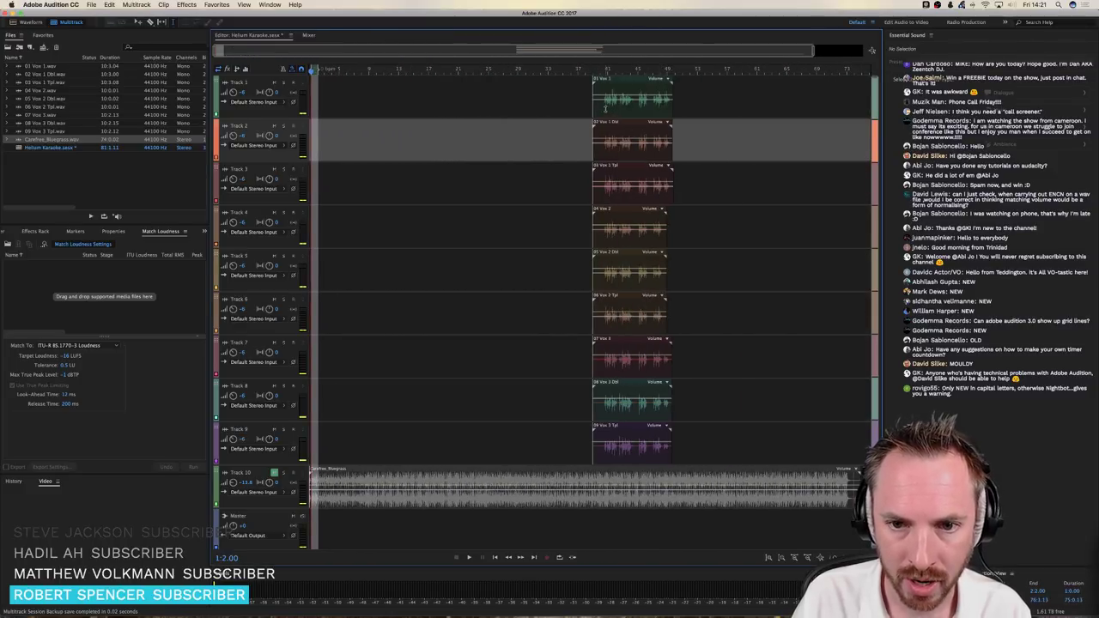
left_click(607, 105)
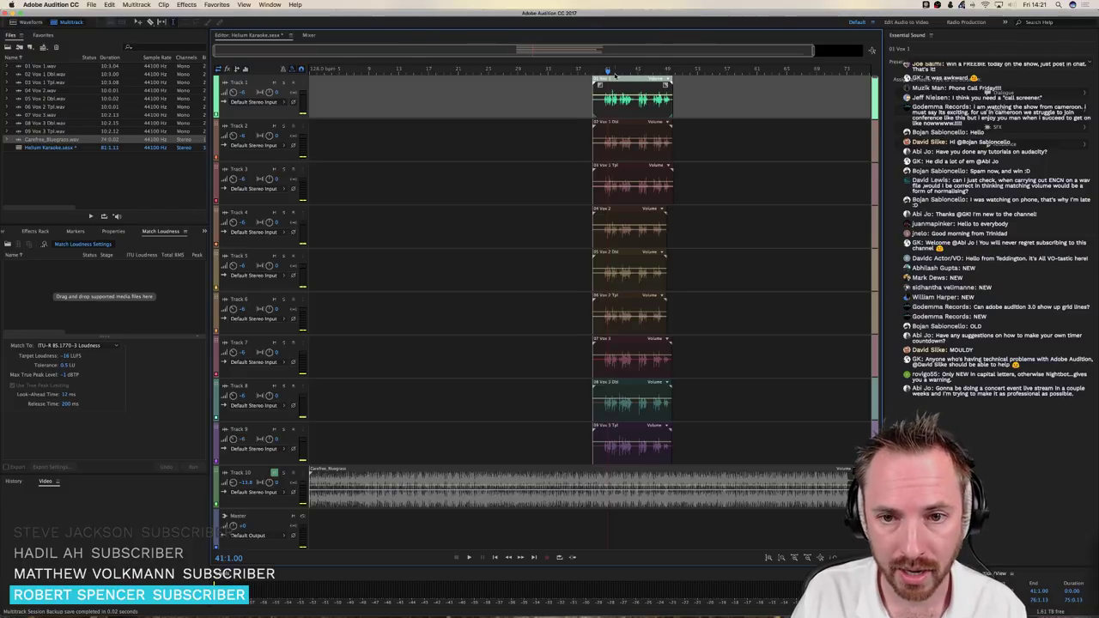
scroll(615, 76, "up", 5)
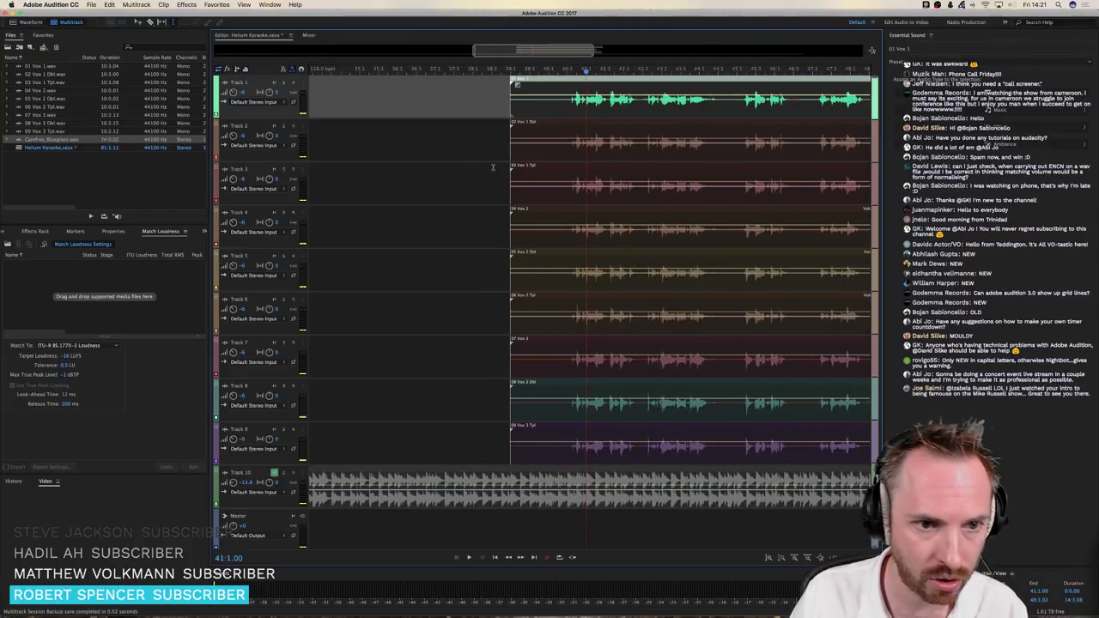
left_click_drag(568, 100, 440, 243)
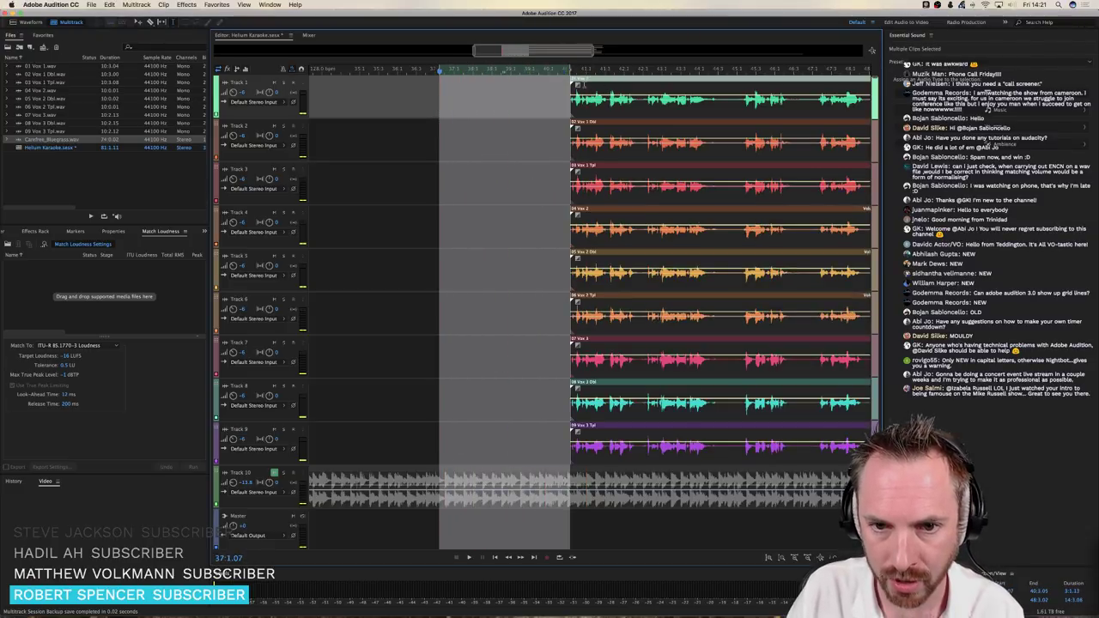
Select the nine vocal clips without the music clip and give them all a short fade-in
left_click(557, 99)
scroll(571, 98, "up", 3)
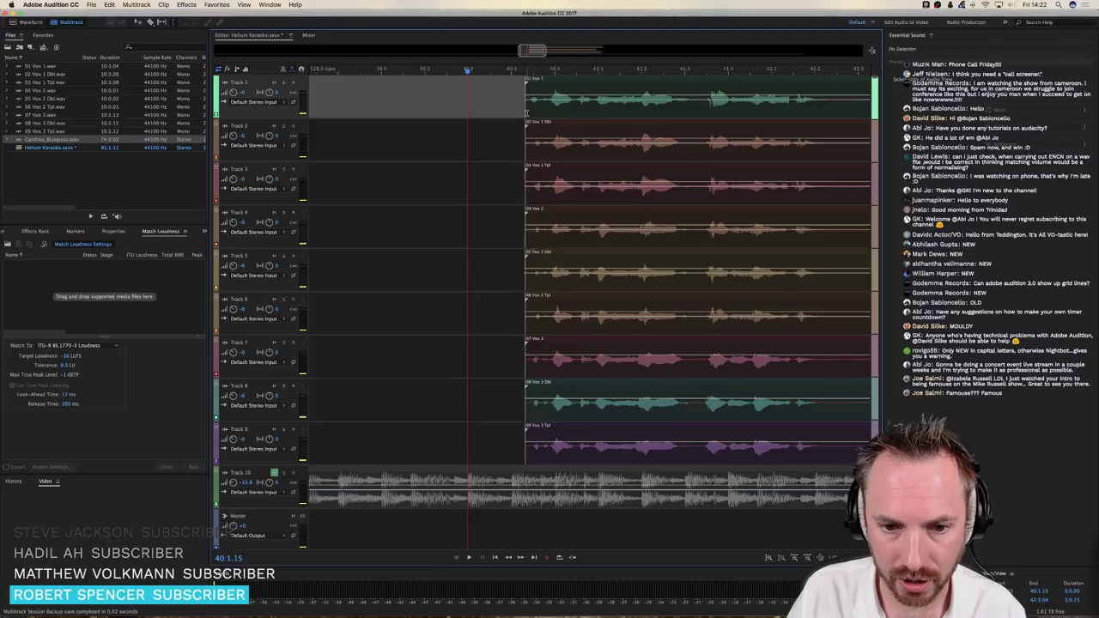
key("super+a")
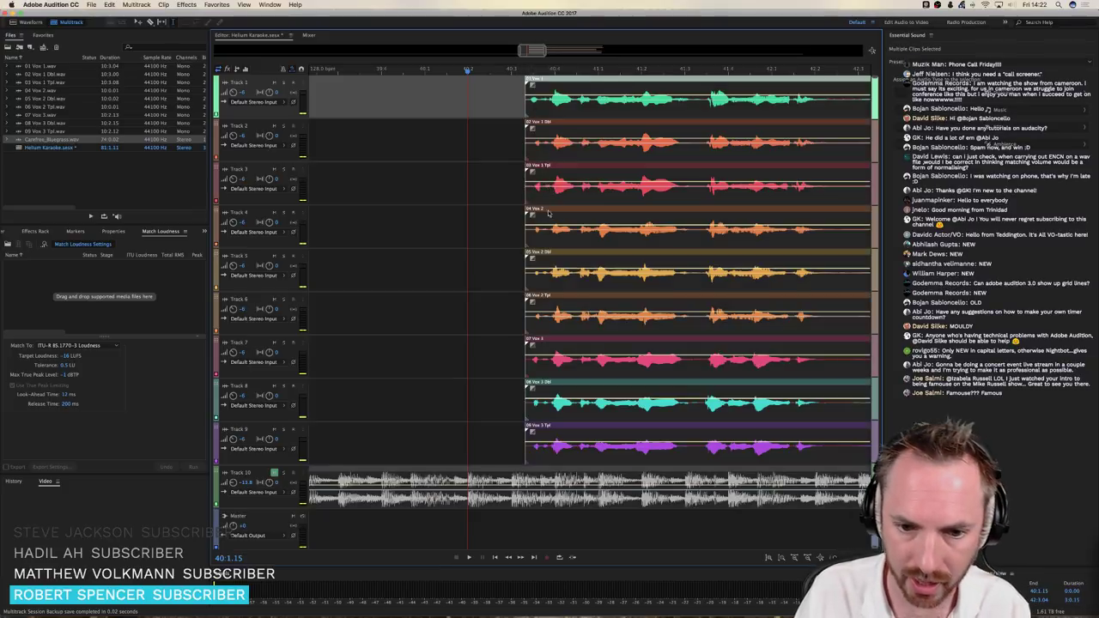
left_click(537, 484, "super")
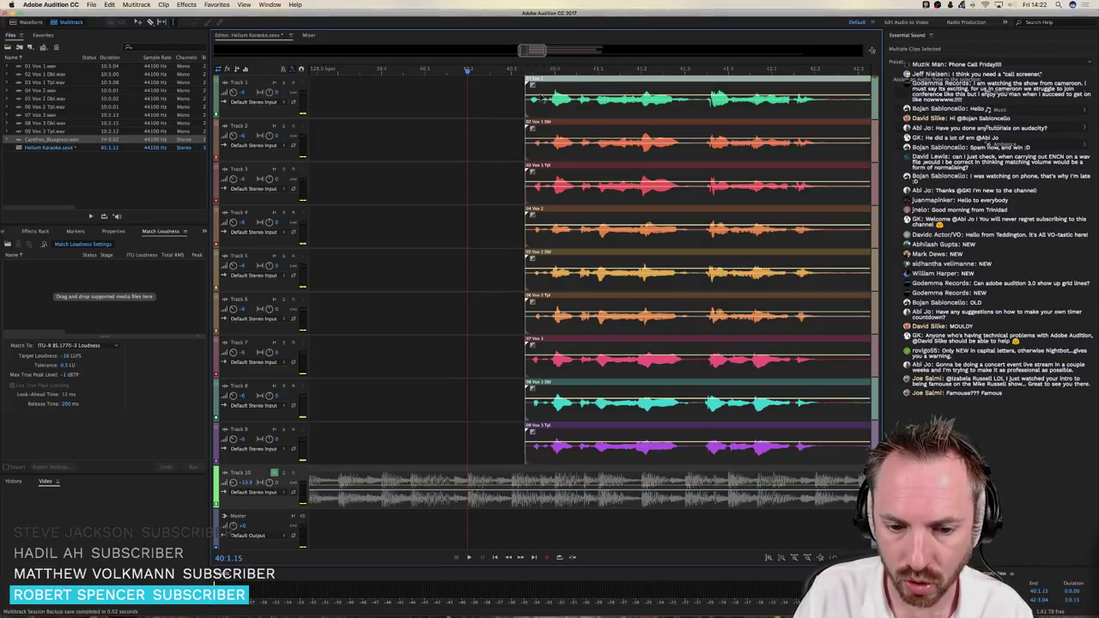
left_click_drag(530, 84, 543, 123)
left_click_drag(542, 85, 539, 83)
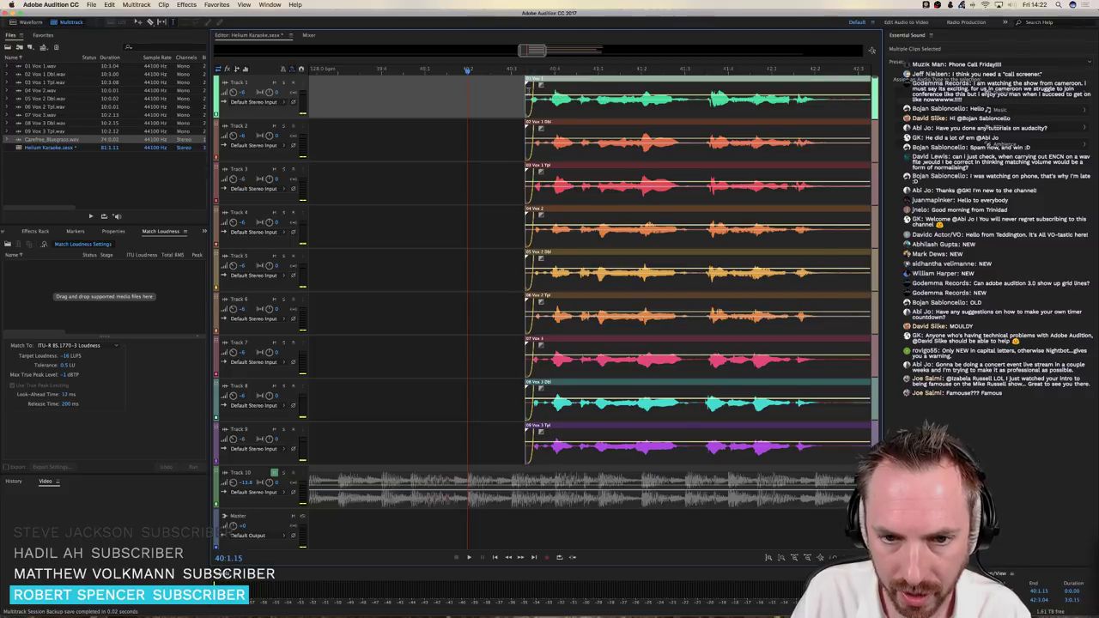
Play the opening of the vocals from 40:2.12 to check how the faded clips start, and stop playback
left_click(501, 91)
key("space")
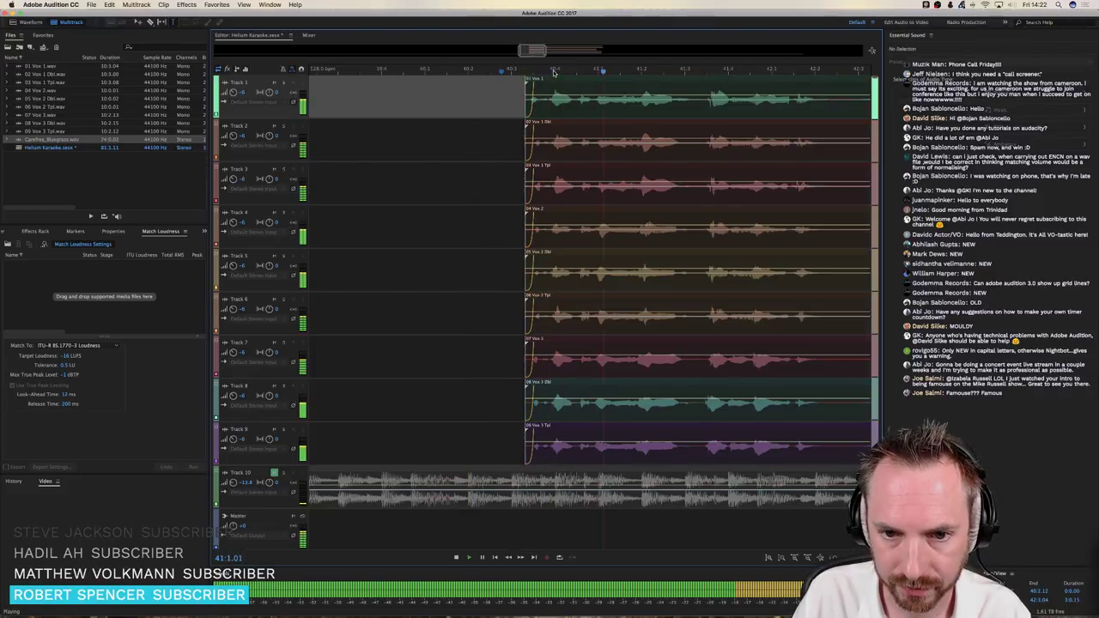
scroll(554, 73, "down", 3)
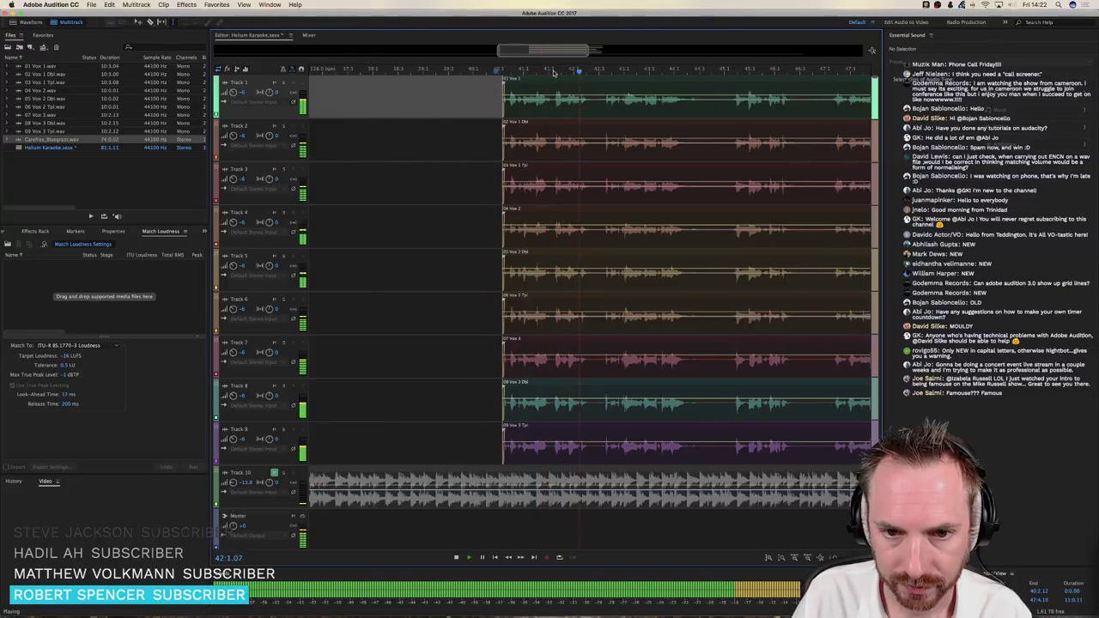
key("space")
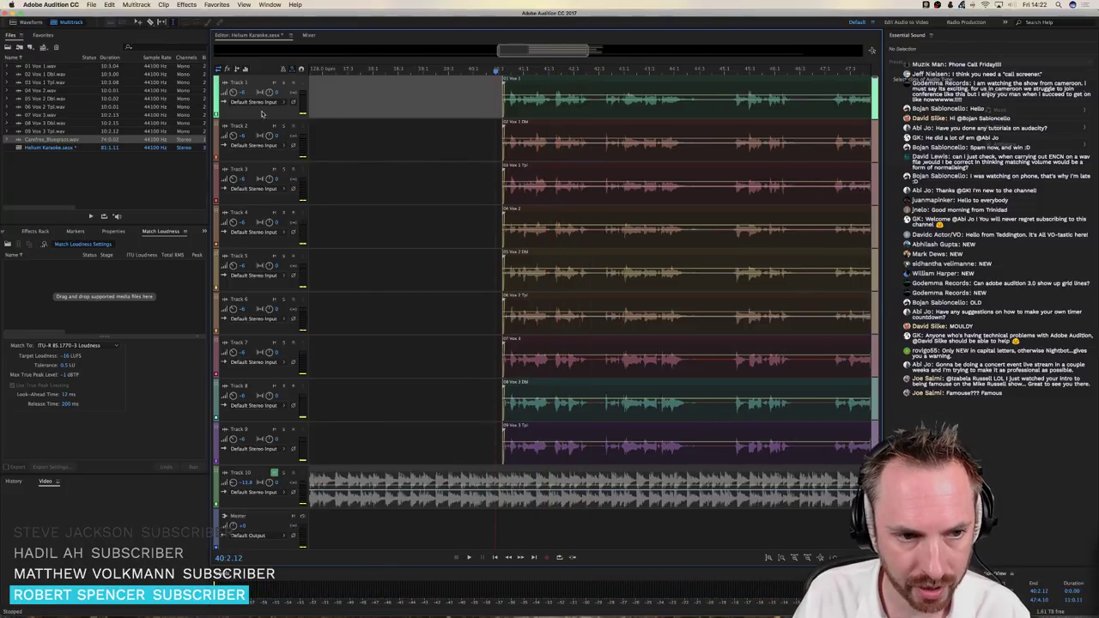
Pan Tracks 2 and 5 fully left (L100) and Tracks 3 and 6 fully right (R100)
left_click(269, 135)
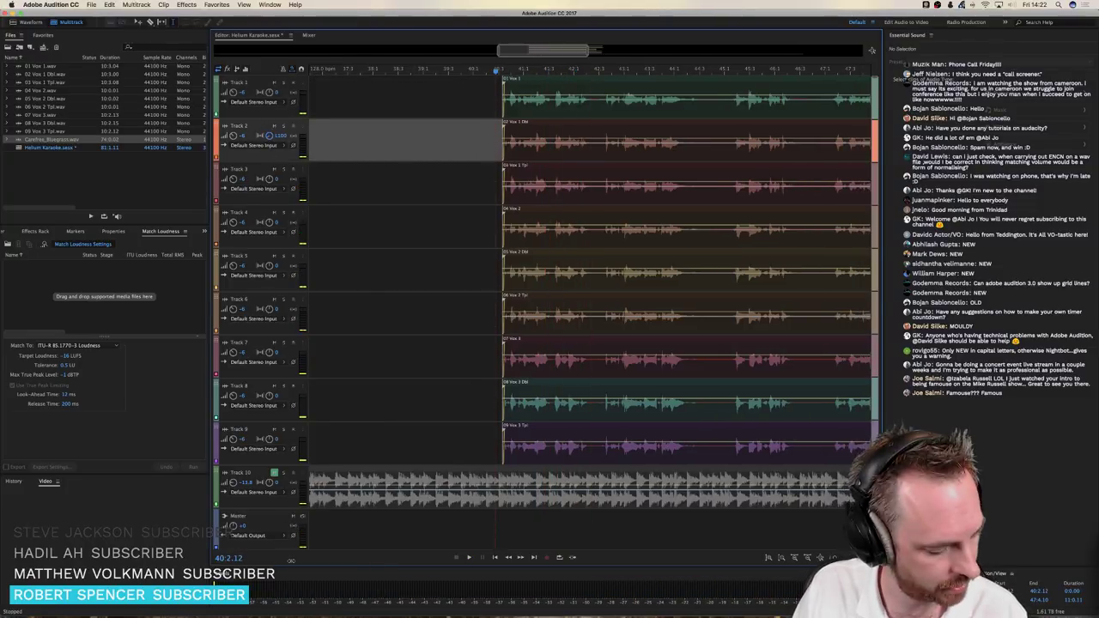
left_click(270, 179)
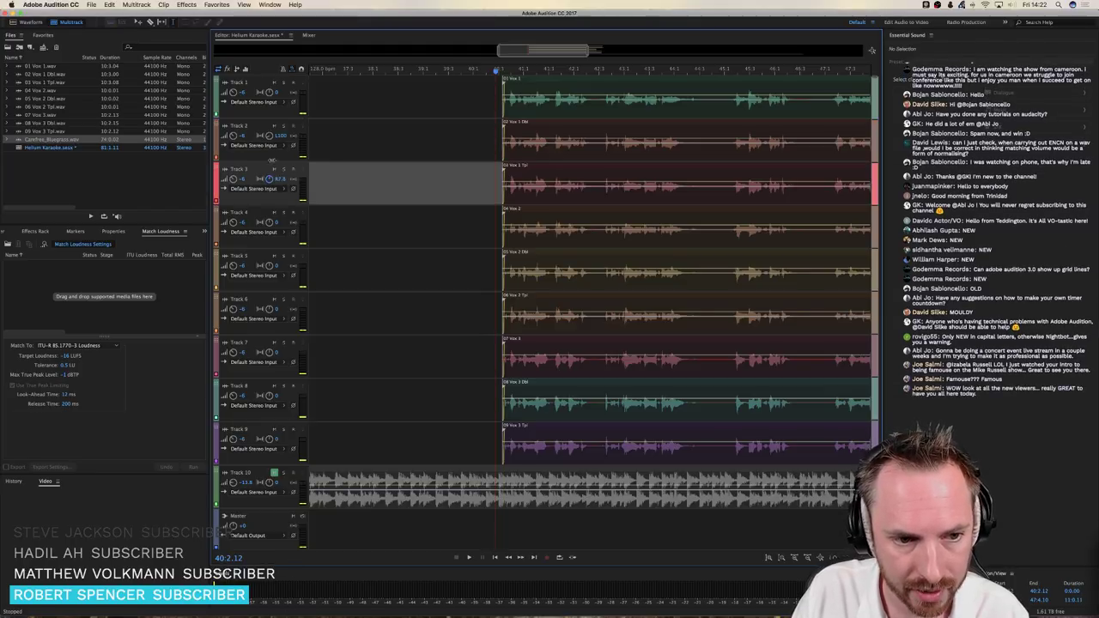
left_click(270, 266)
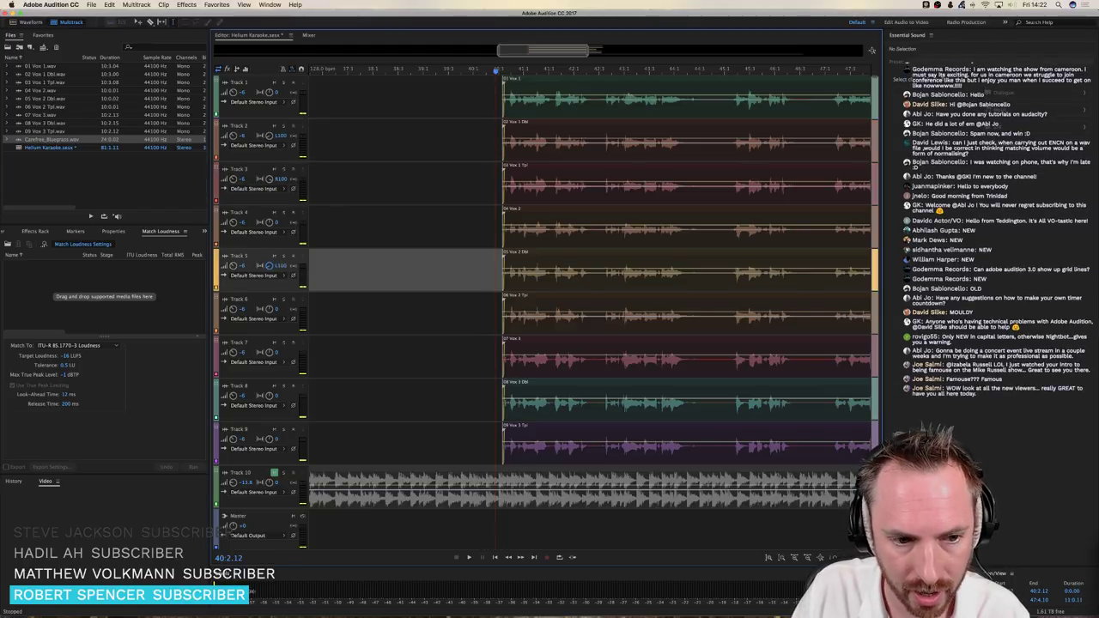
left_click(269, 309)
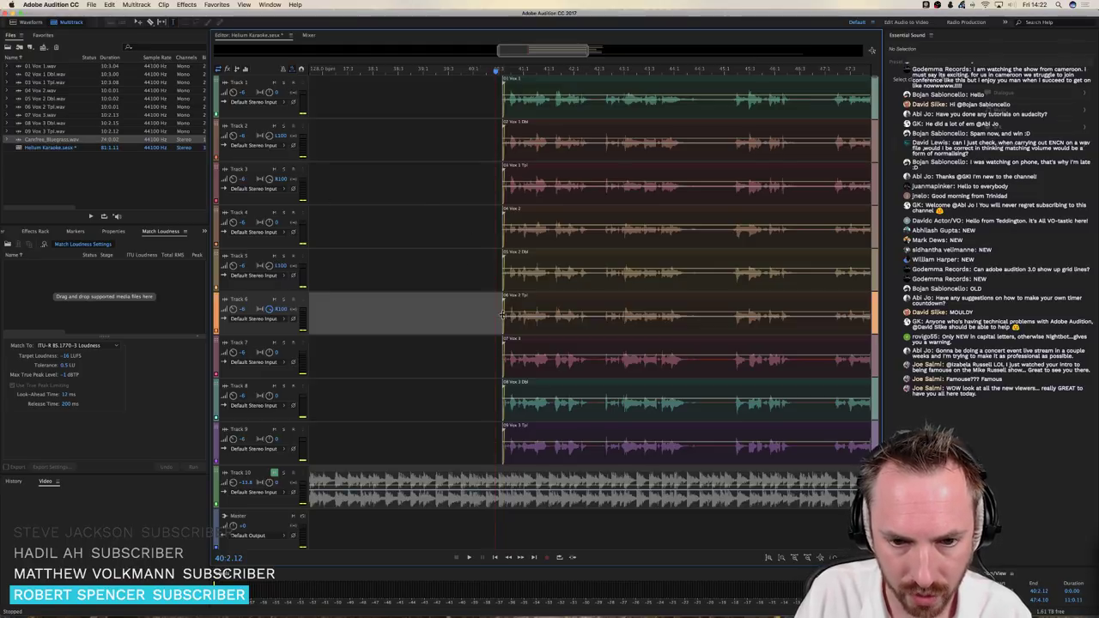
Solo Tracks 1, 4 and 7 one after another, playing the opening vocals after each one is added
left_click(283, 87)
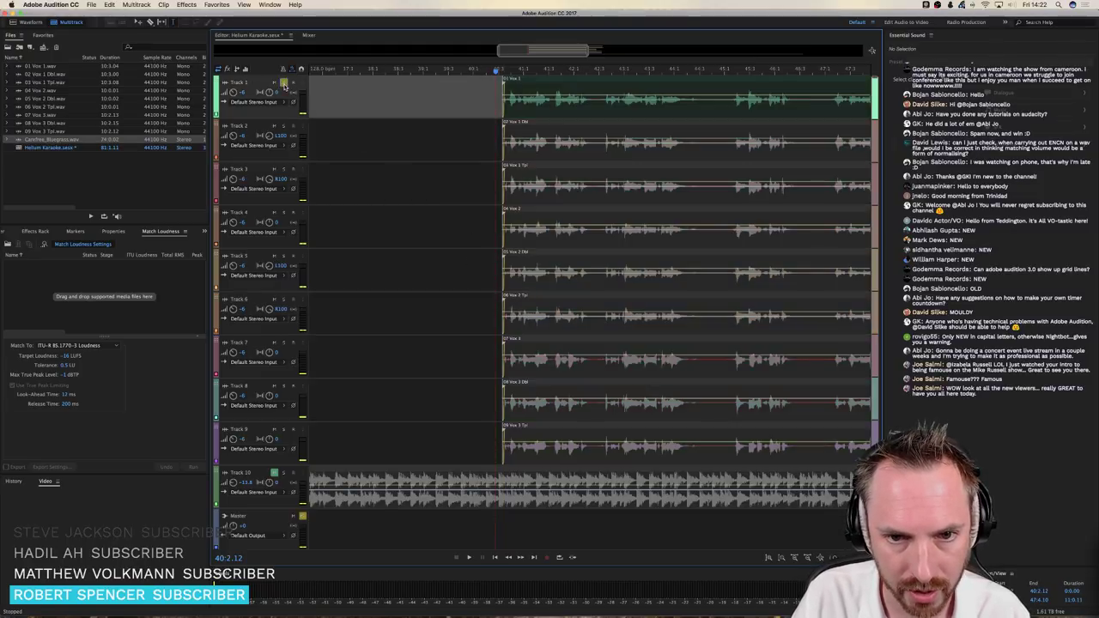
key("space")
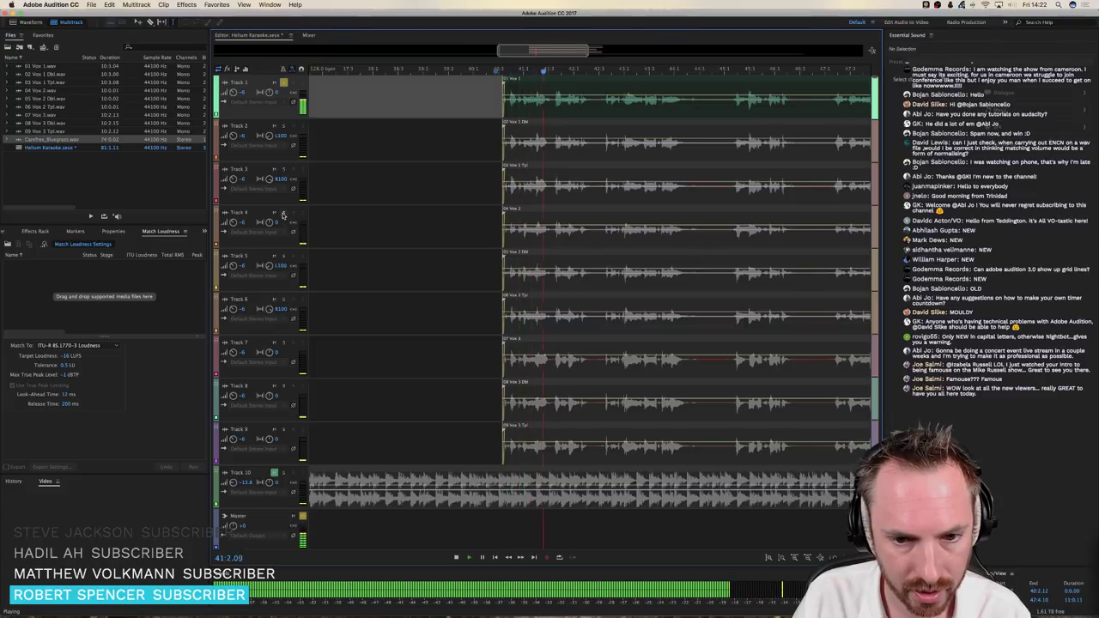
key("space")
left_click(283, 212)
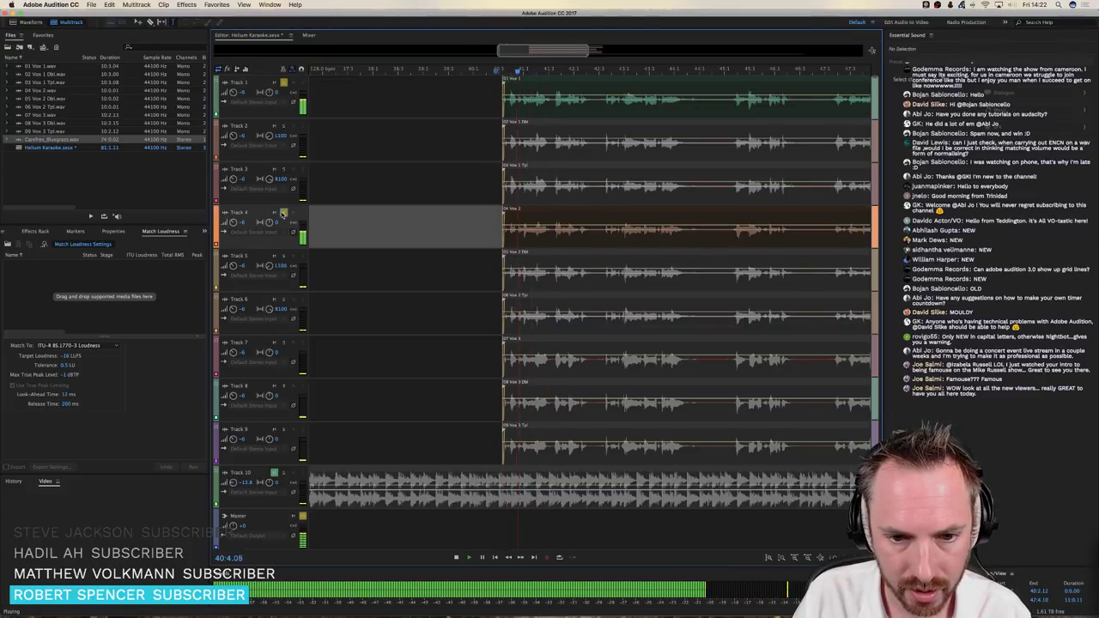
key("space")
left_click(285, 344)
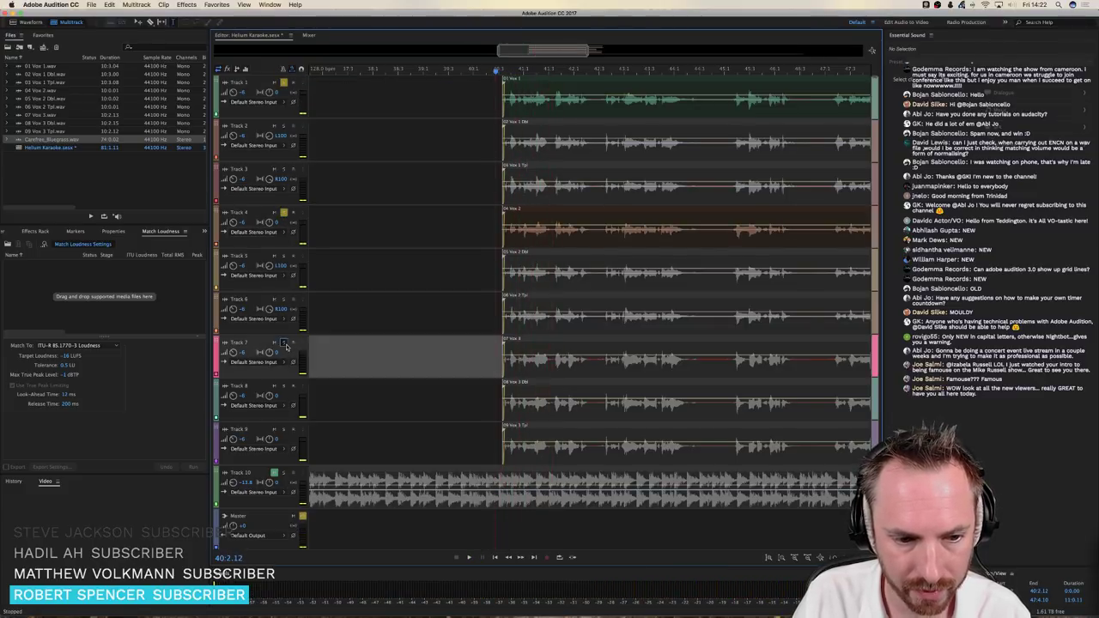
key("space")
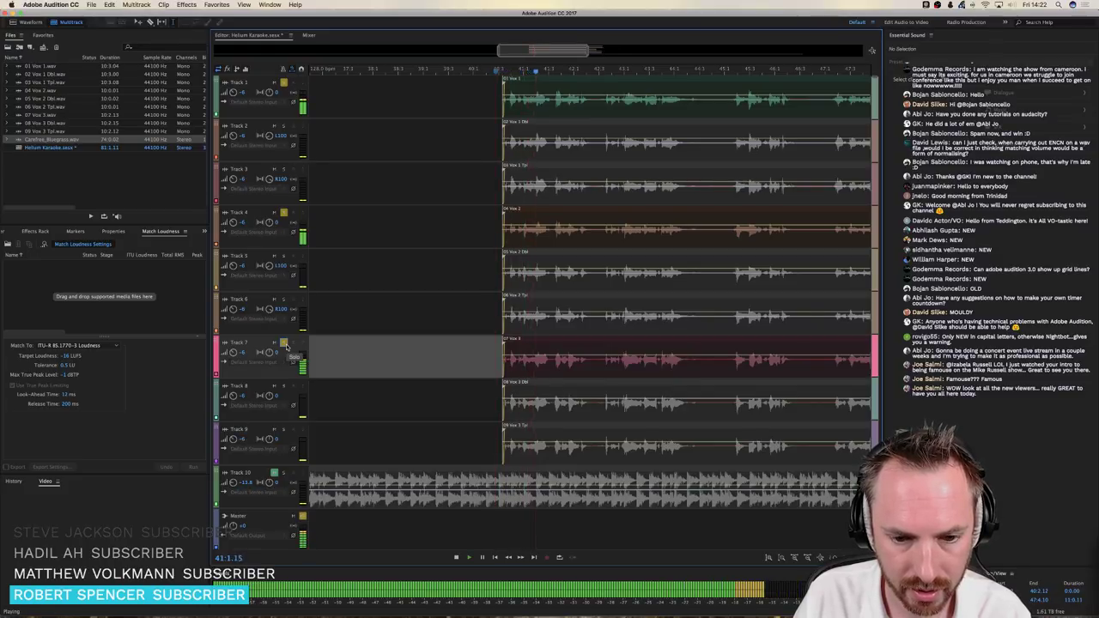
key("space")
Turn off solo on Tracks 1 and 7 and play Track 4 on its own
left_click(284, 83)
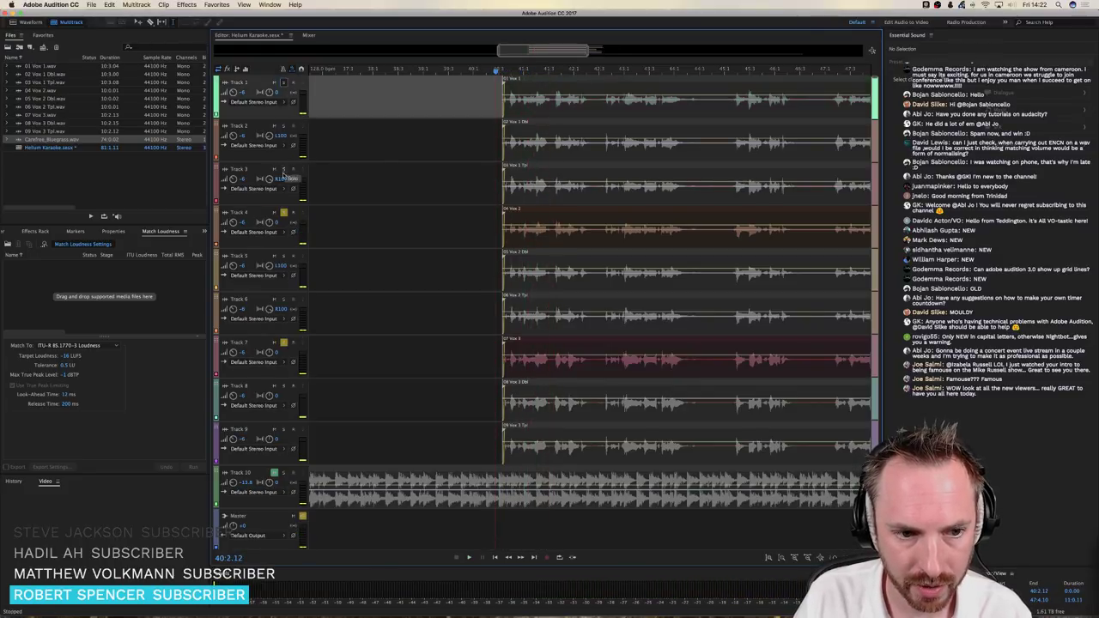
left_click(284, 342)
key("space")
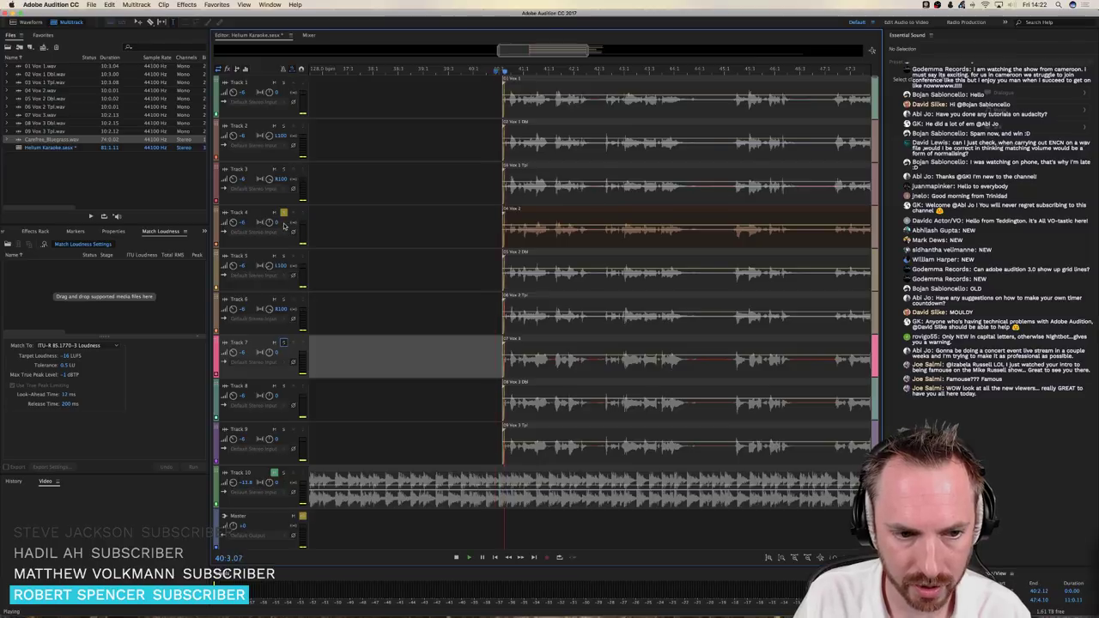
key("space")
Solo Track 7 instead of Track 4 and play it on its own
left_click(284, 342)
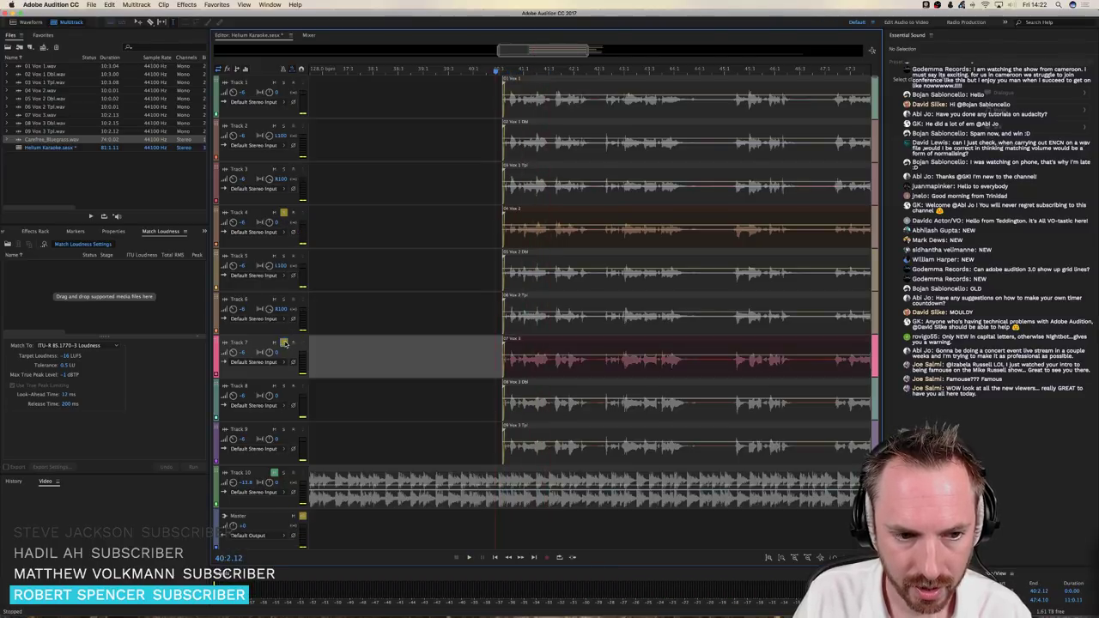
left_click(285, 212)
key("space")
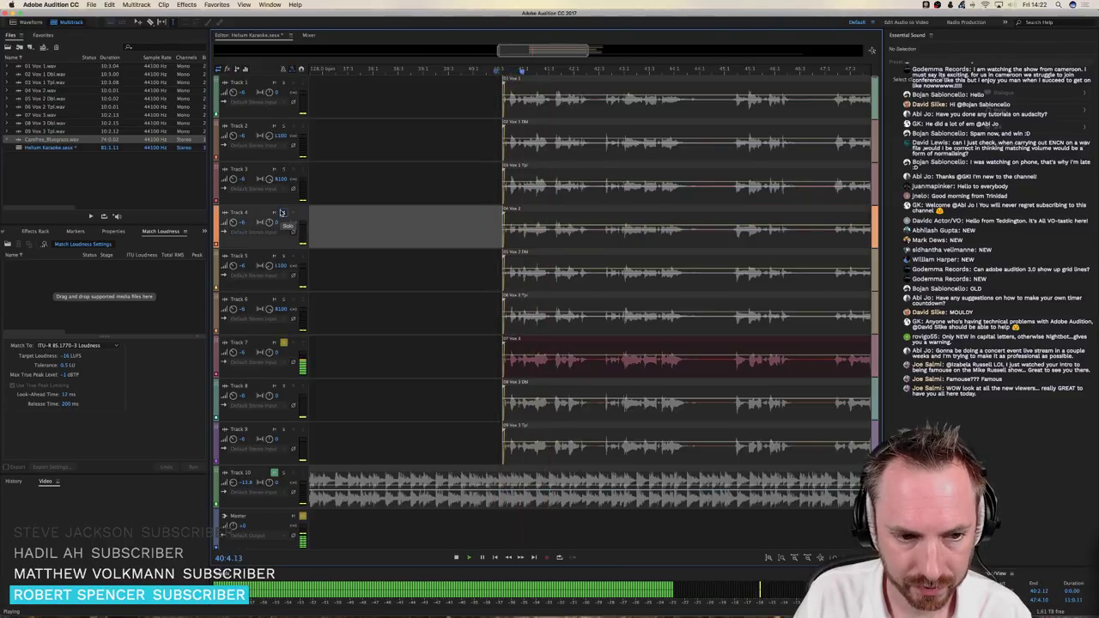
key("space")
Solo Tracks 4 and 1 again alongside Track 7 and play the three lead takes together
left_click(284, 212)
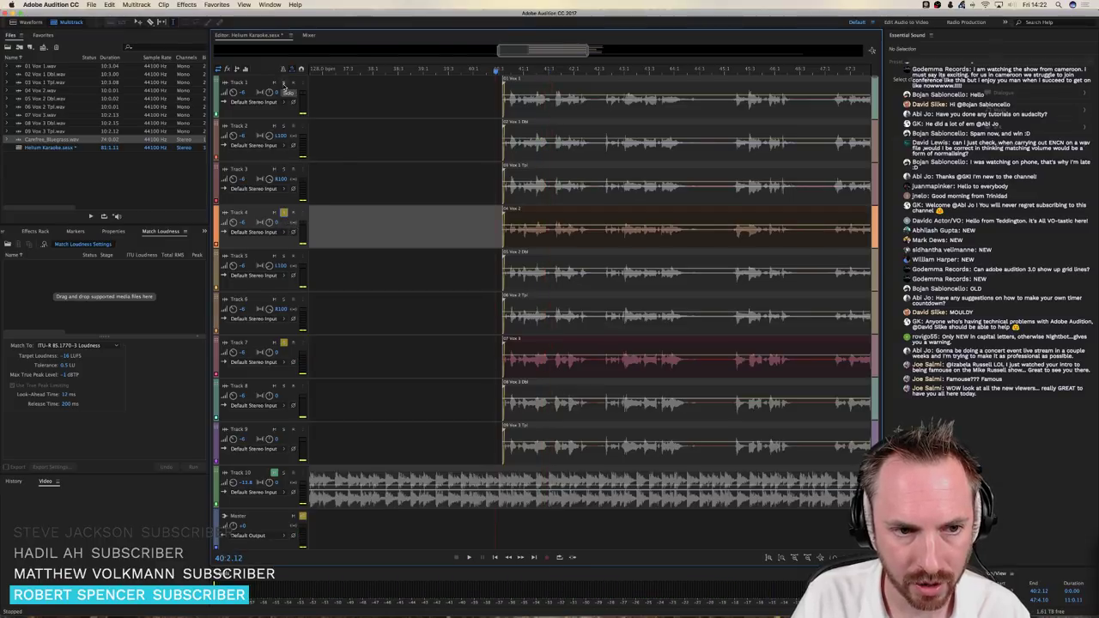
left_click(284, 82)
key("space")
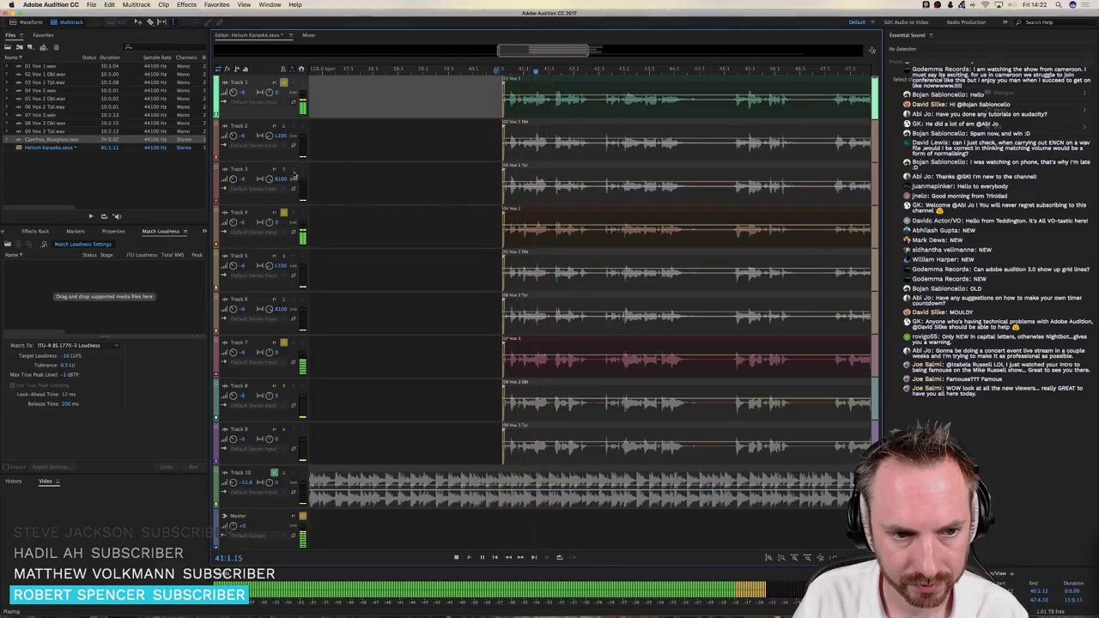
key("space")
Add Tracks 2, 3, 5 and 6 to the soloed tracks and play them with the lead takes
left_click(284, 127)
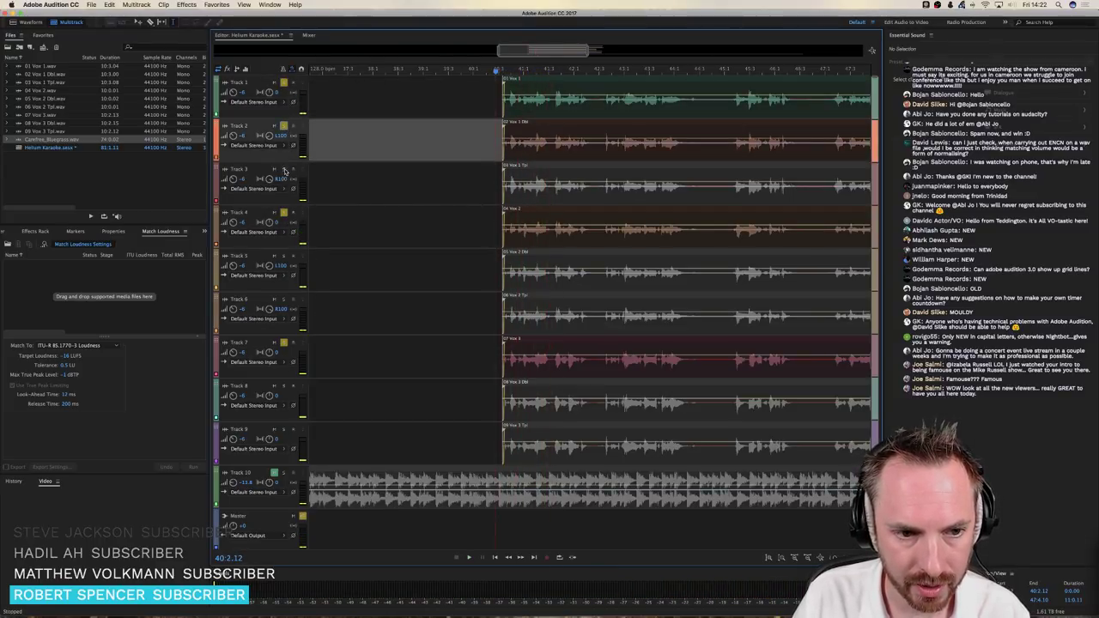
left_click(284, 170)
left_click(285, 256)
left_click(285, 299)
key("space")
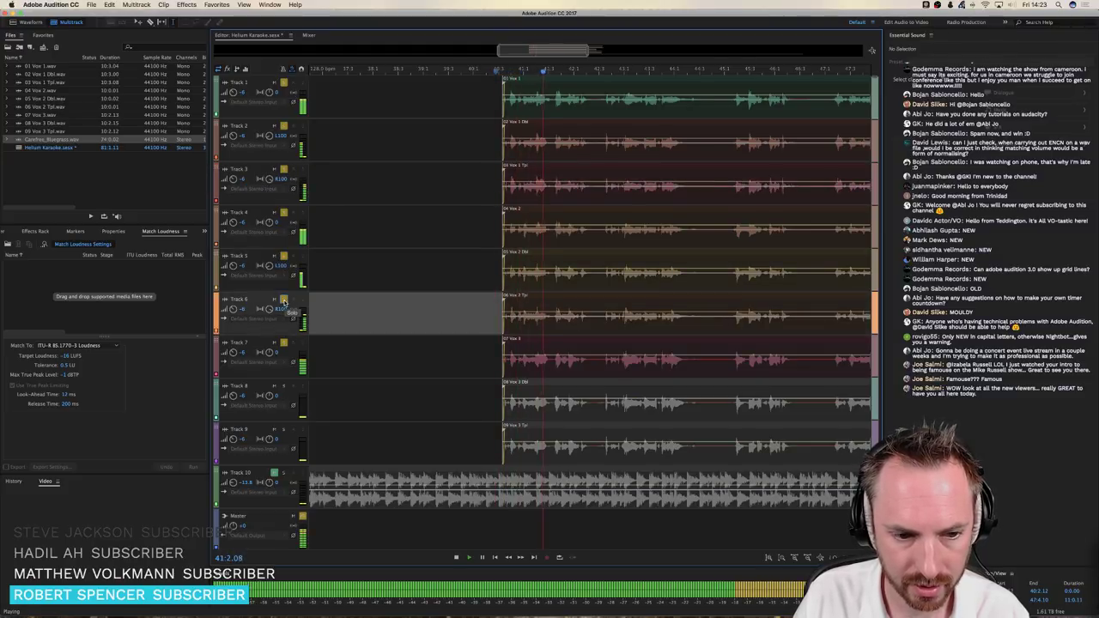
Solo Tracks 8 and 9, panned to L100 and R100, and play them with the other seven vocal takes
key("space")
left_click(285, 387)
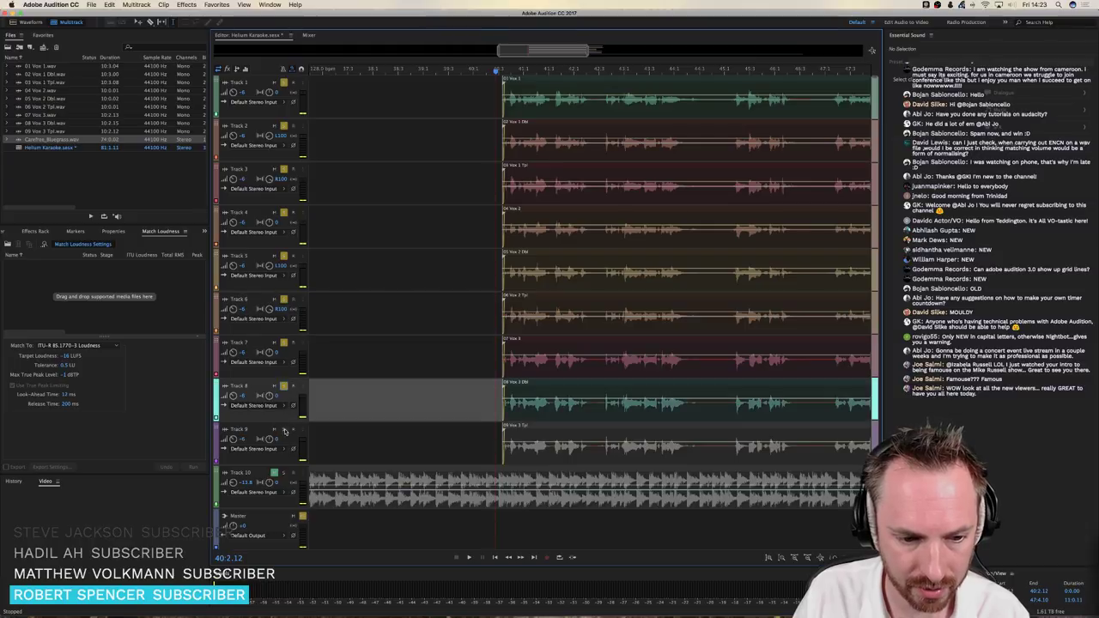
left_click(286, 431)
left_click(274, 403)
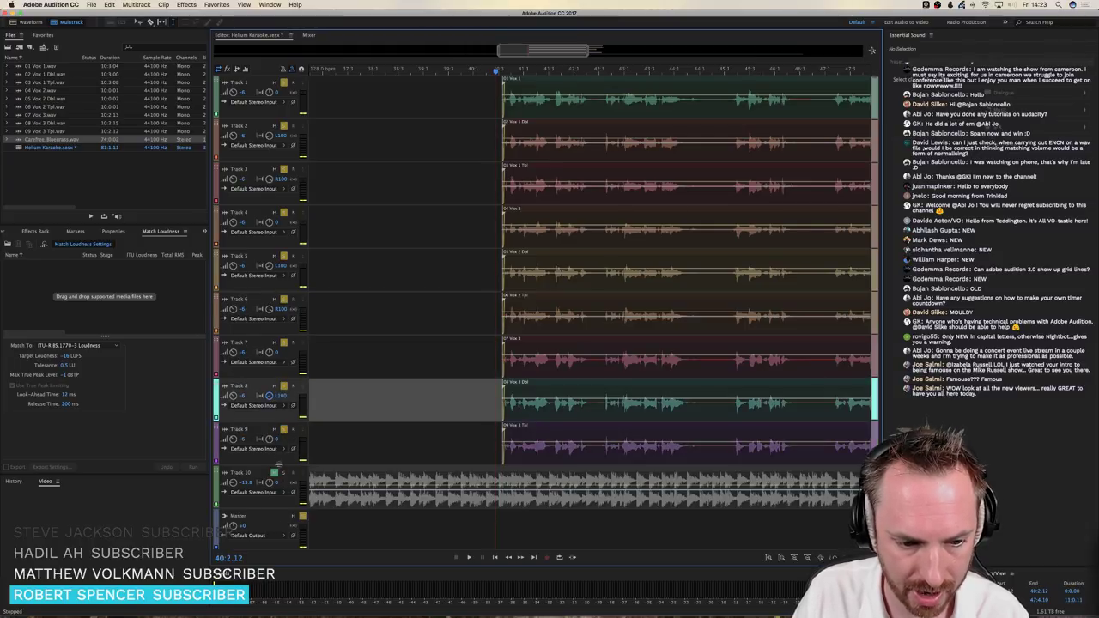
left_click(273, 451)
key("space")
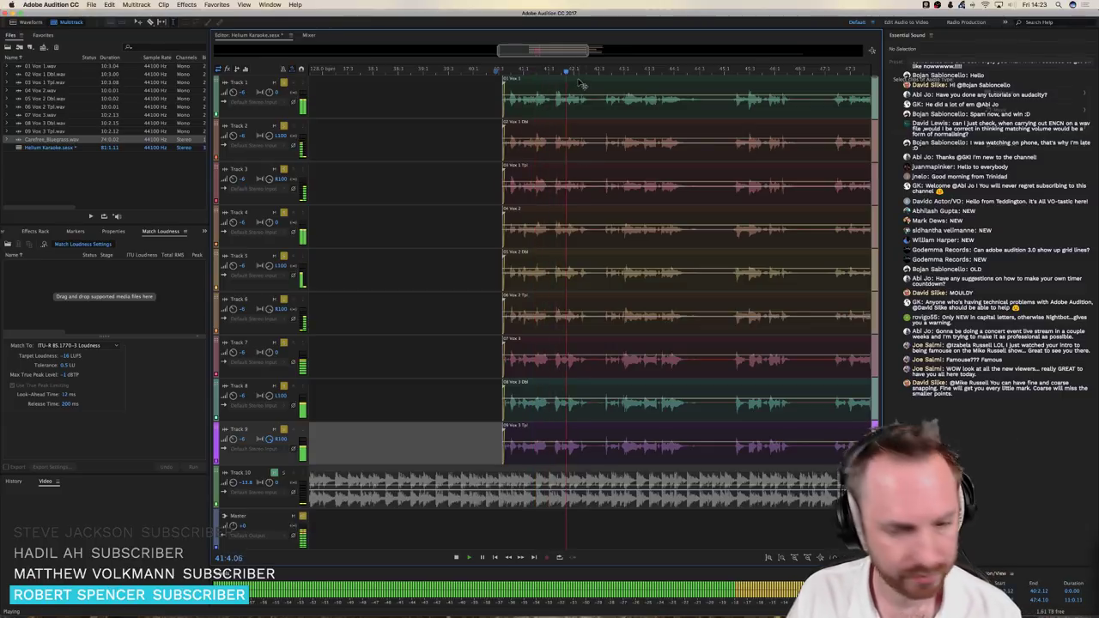
key("space")
Delete the pause from 42:2.04 to 42:3.08 in all nine vocal takes and fade the clip edges beside it
scroll(588, 73, "down", 2)
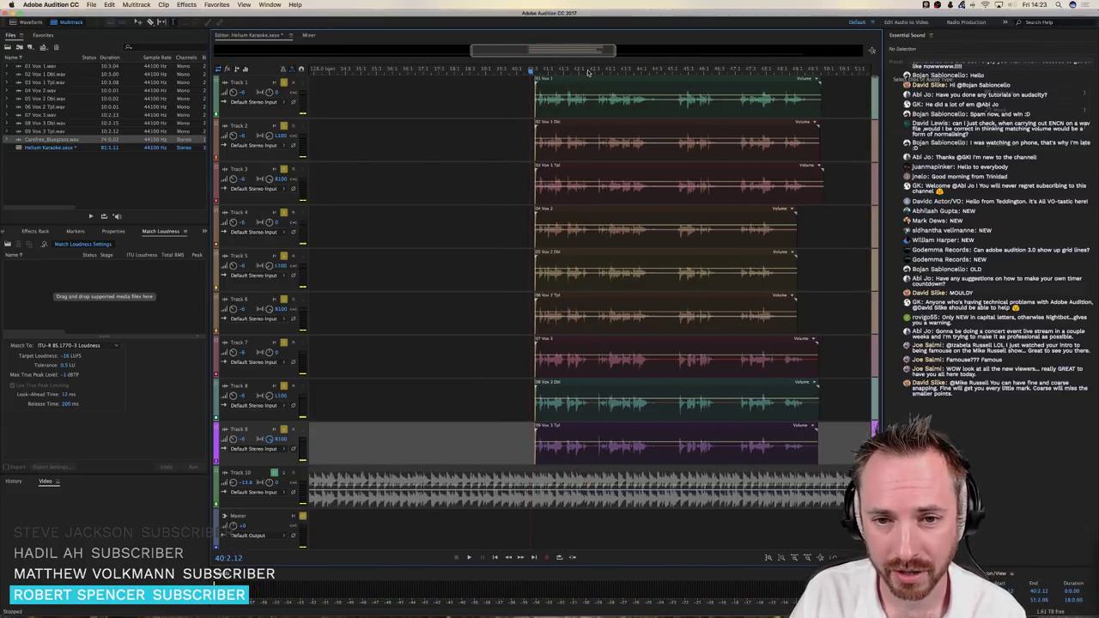
scroll(589, 73, "right", 3)
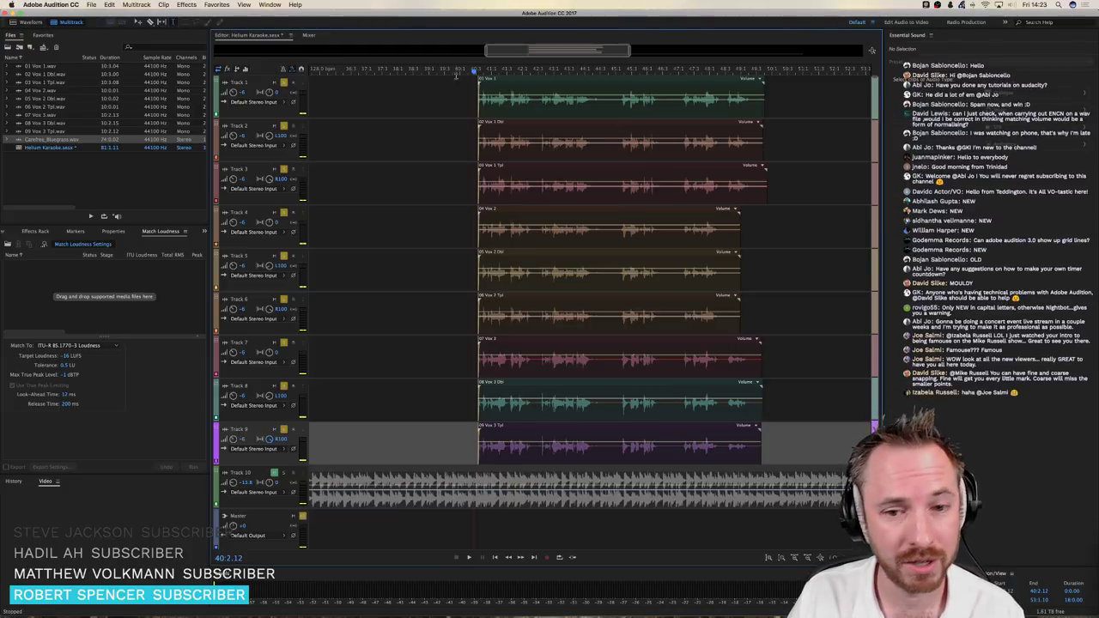
scroll(542, 76, "up", 5)
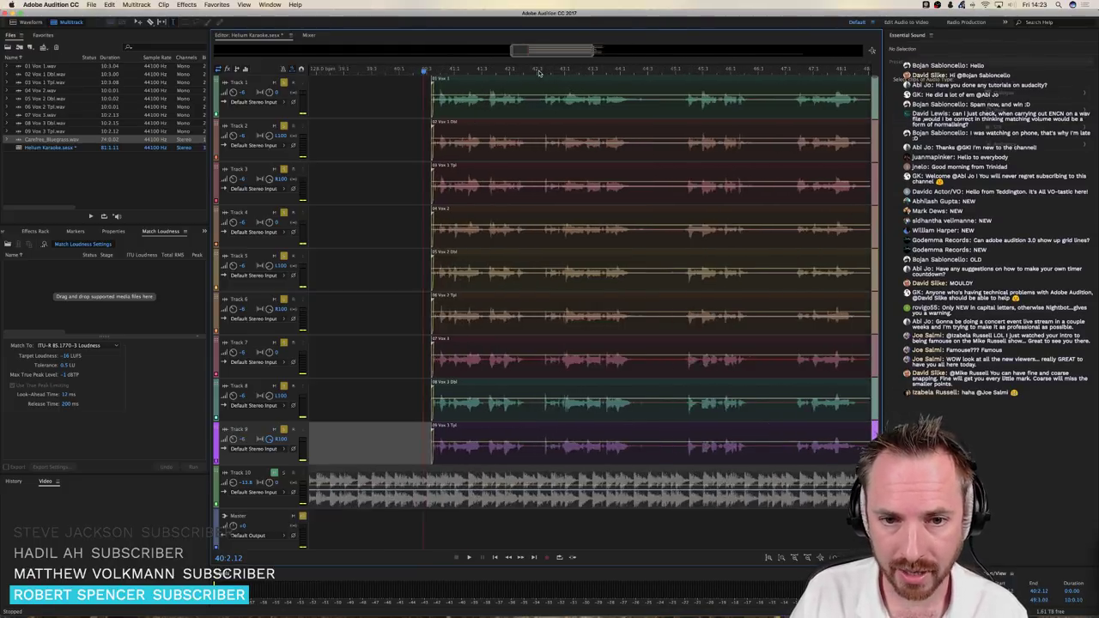
left_click_drag(506, 106, 552, 456)
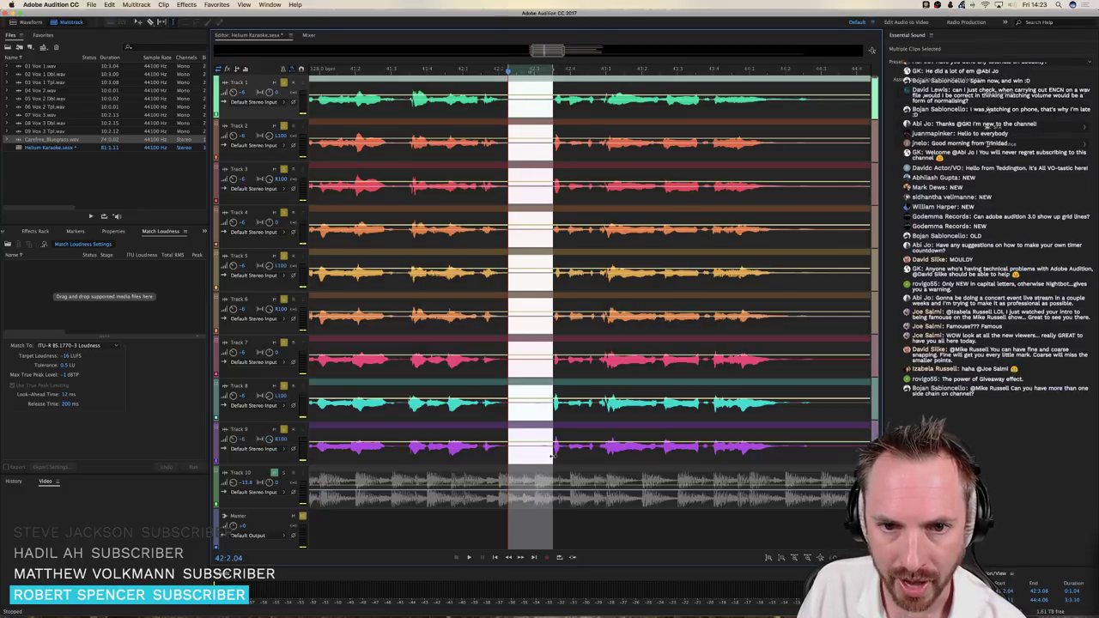
key("Delete")
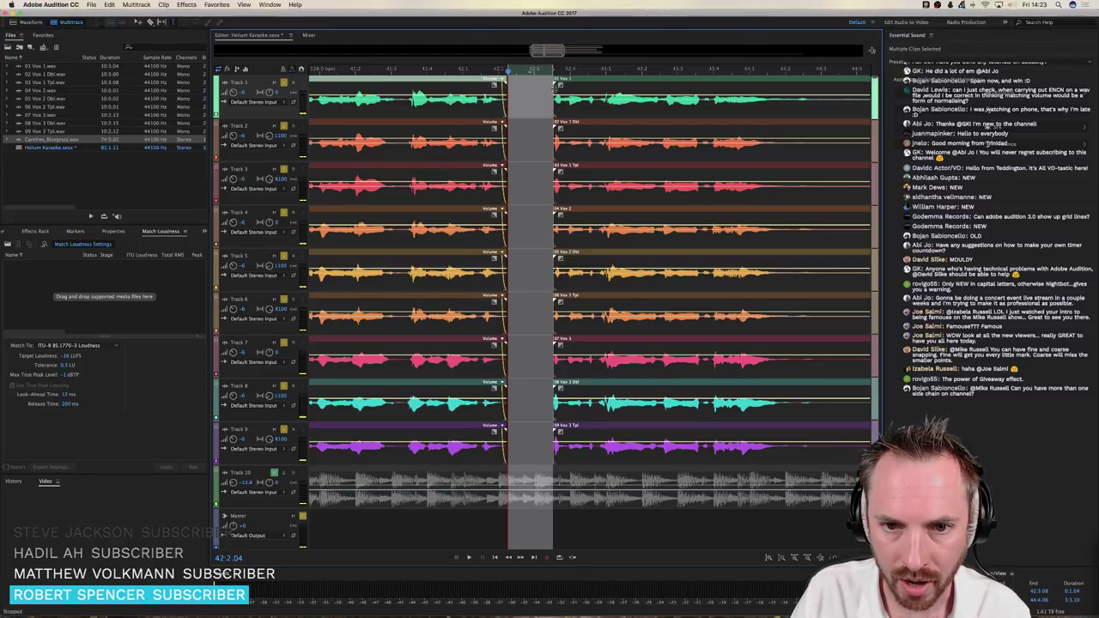
left_click_drag(562, 85, 563, 86)
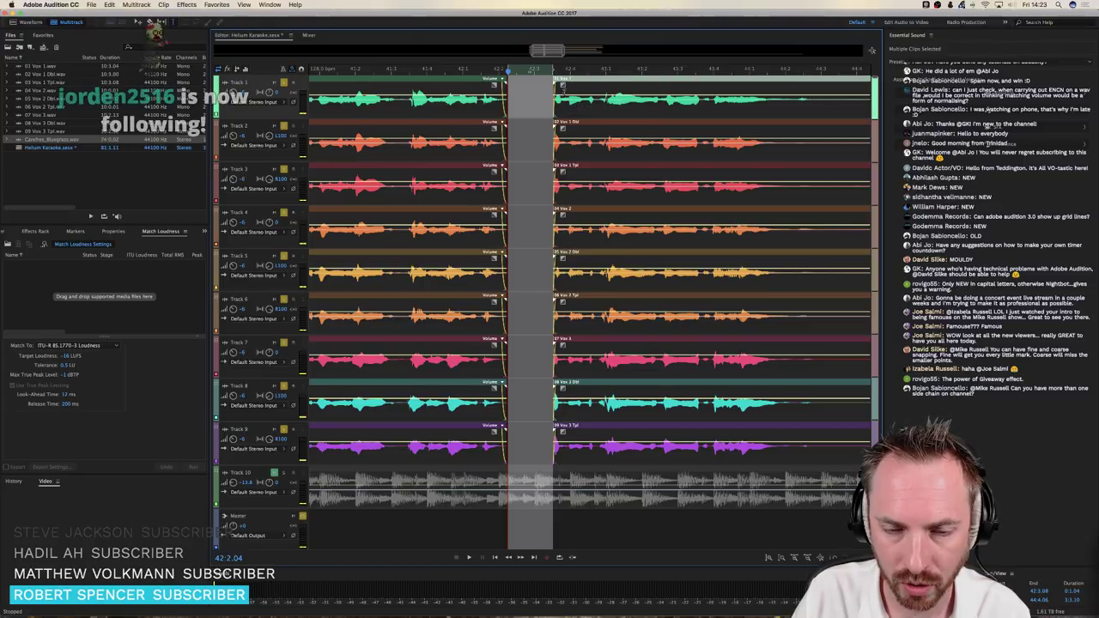
scroll(561, 85, "down", 3)
scroll(561, 77, "down", 2)
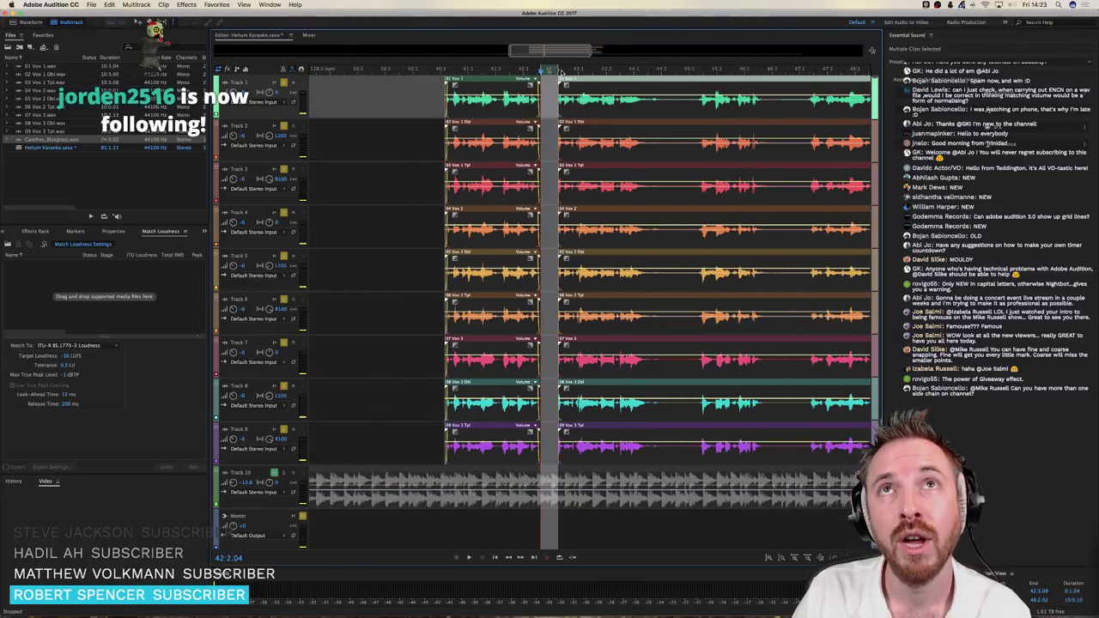
scroll(561, 73, "down", 1)
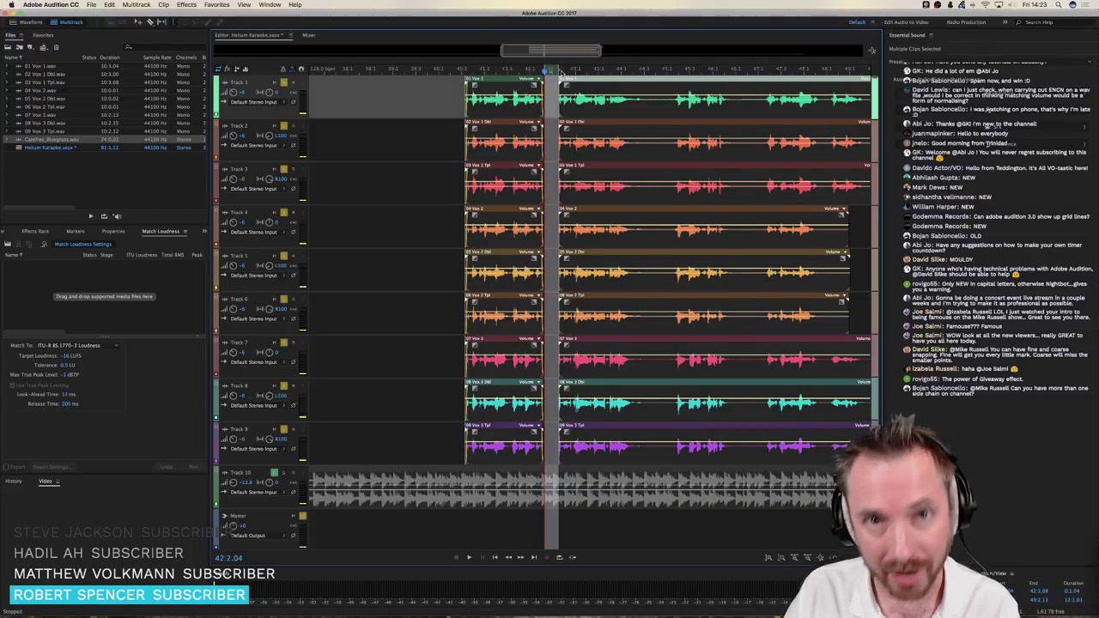
scroll(560, 73, "right", 3)
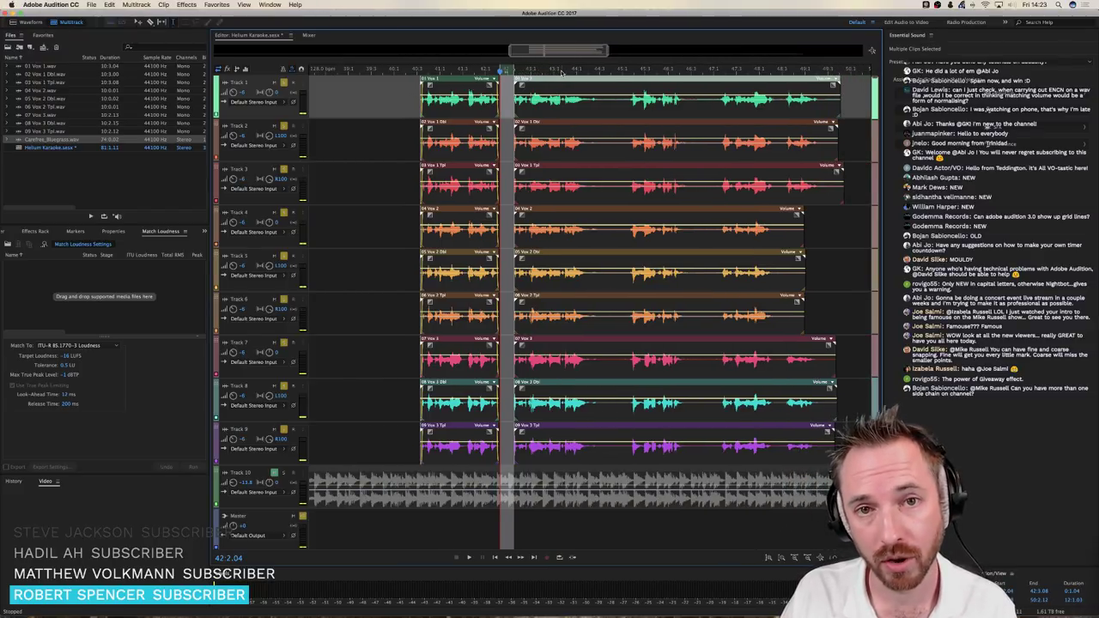
scroll(562, 70, "right", 2)
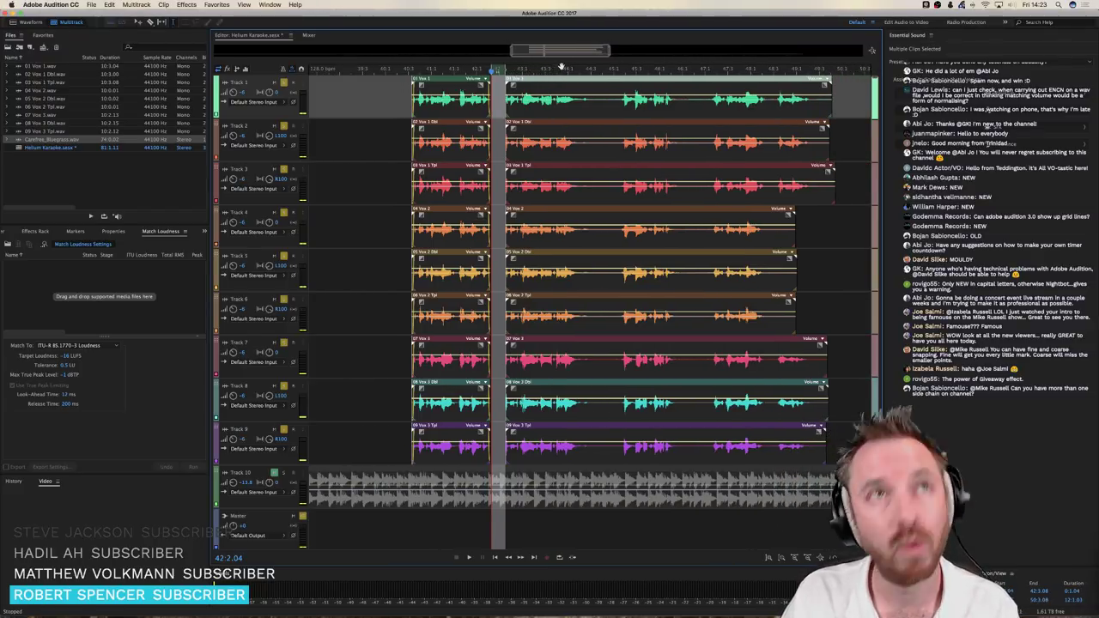
key("super+Tab")
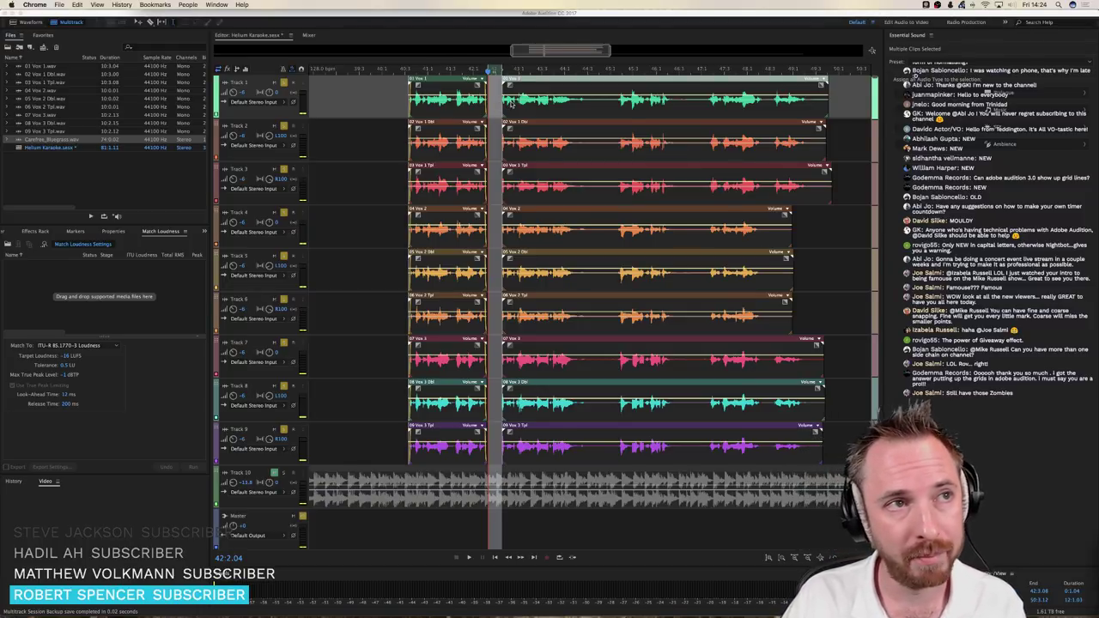
Delete the pause from 44:3.01 to 45:1.06 across all nine vocal takes
left_click(588, 110)
left_click(588, 108)
left_click_drag(590, 185, 618, 455)
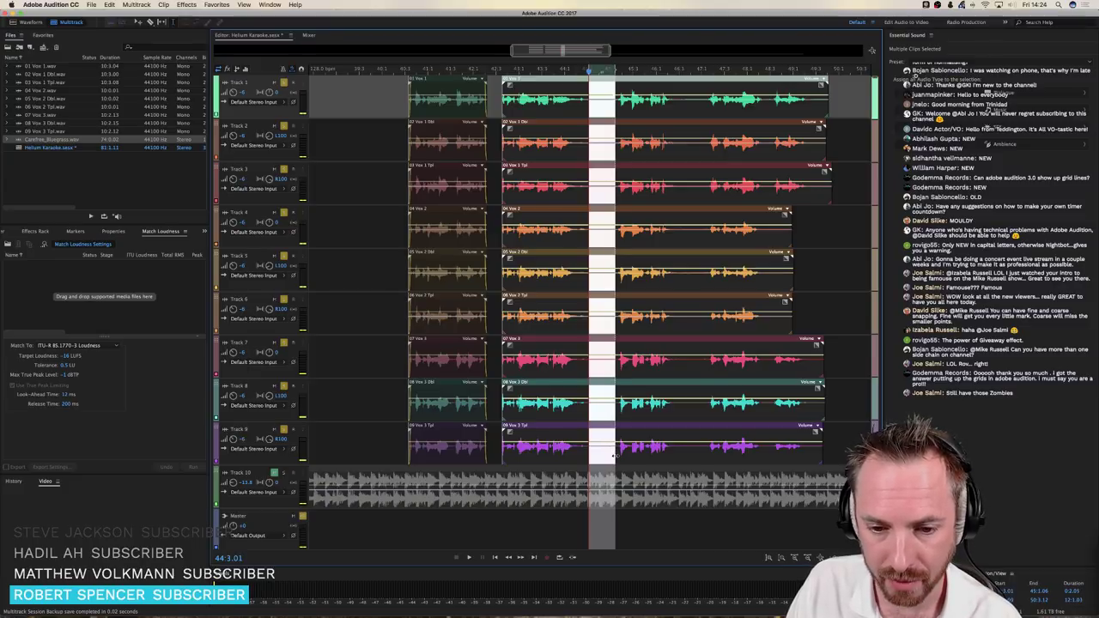
key("Delete")
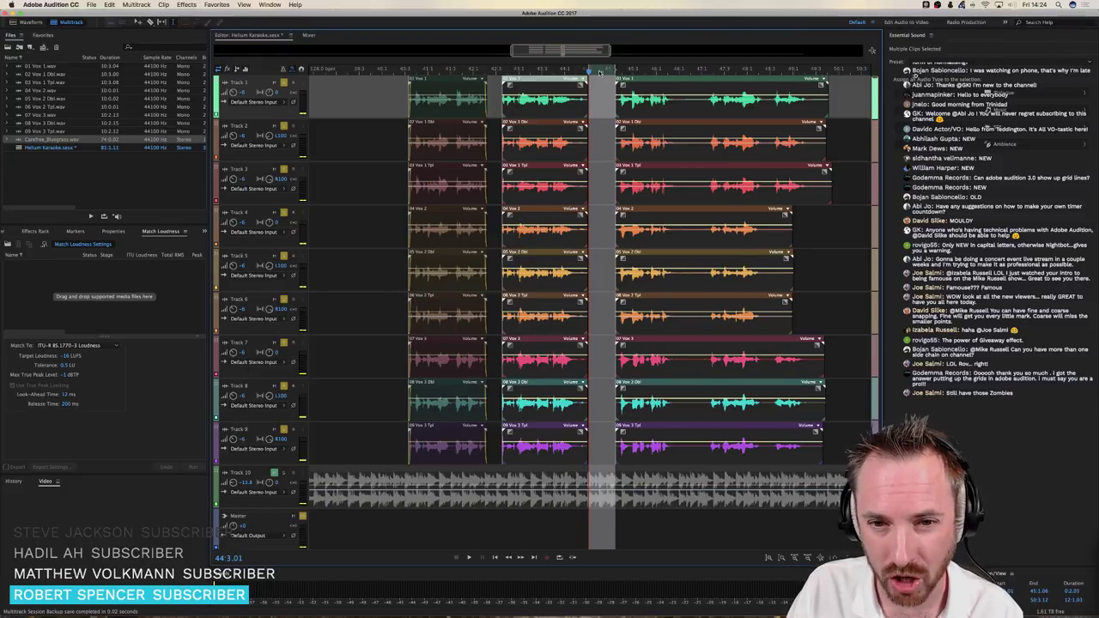
Fade out the nine vocal clips before the gap at 44:3.01 and fade in the clips that follow it
scroll(600, 73, "up", 5)
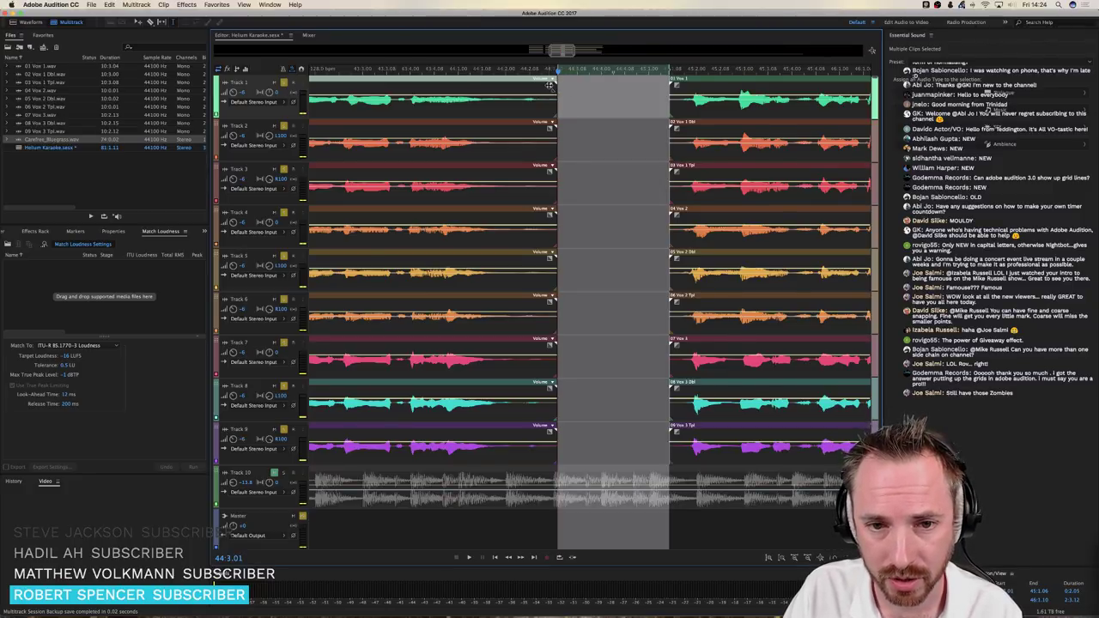
left_click_drag(547, 86, 527, 103)
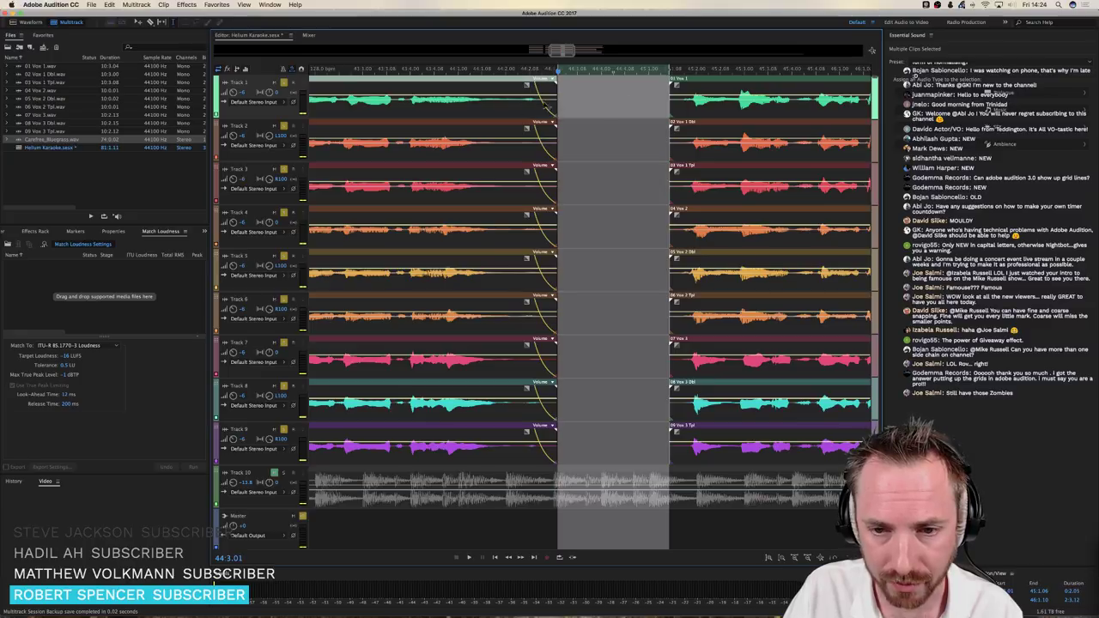
left_click_drag(674, 82, 679, 83)
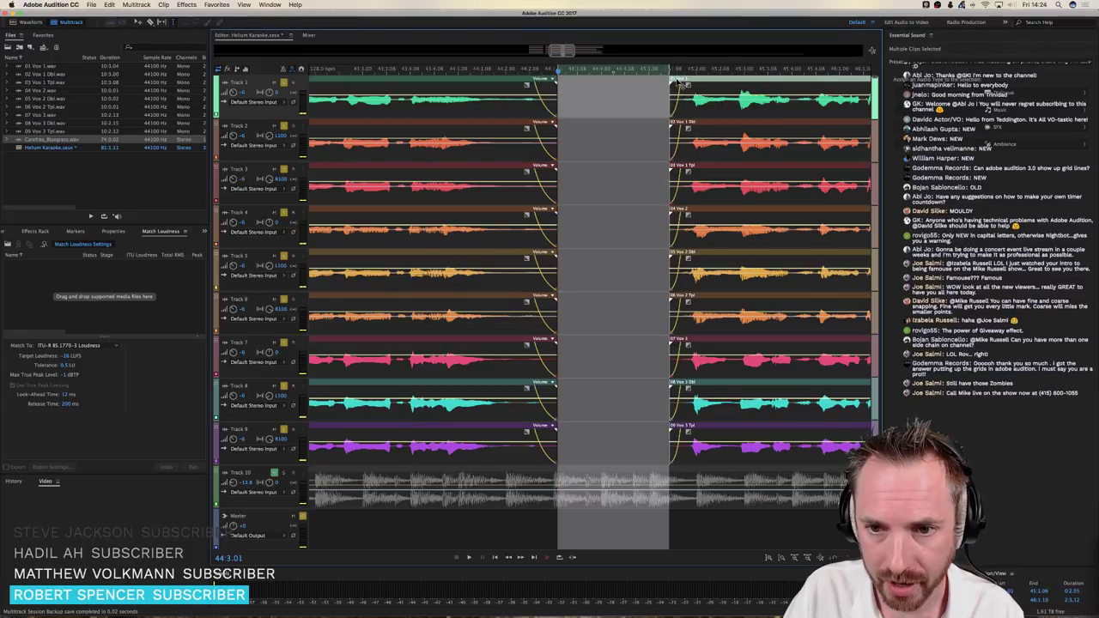
Delete the pause from 46:2.13 to 47:1.06 in all nine vocal takes and fade the clip edges beside it
key("minus")
scroll(667, 72, "right", 5)
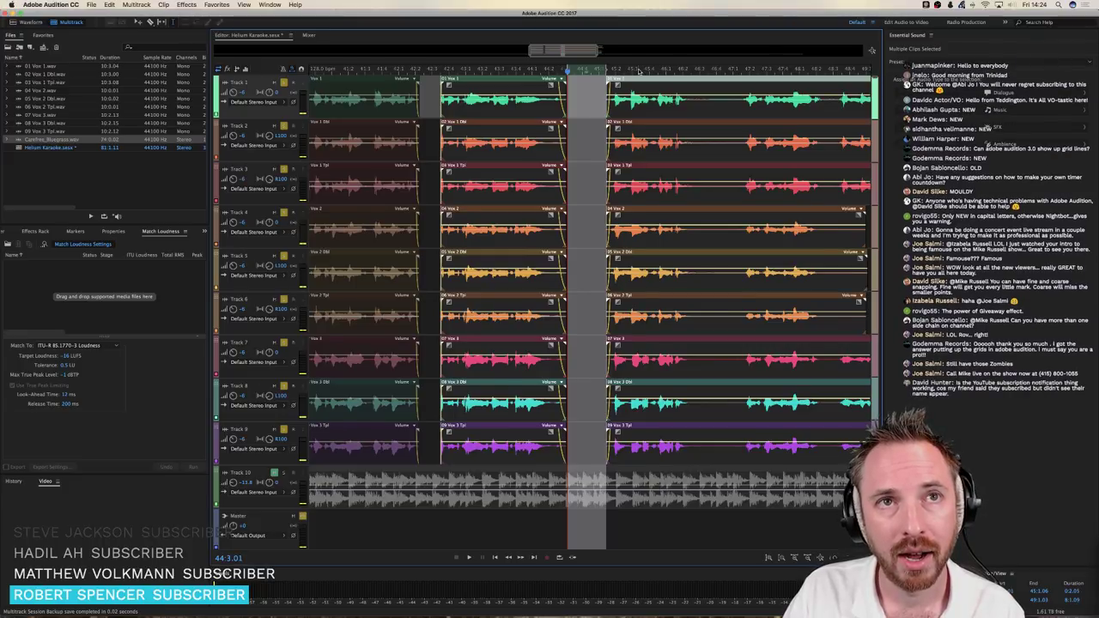
scroll(639, 72, "right", 2)
left_click_drag(669, 105, 710, 453)
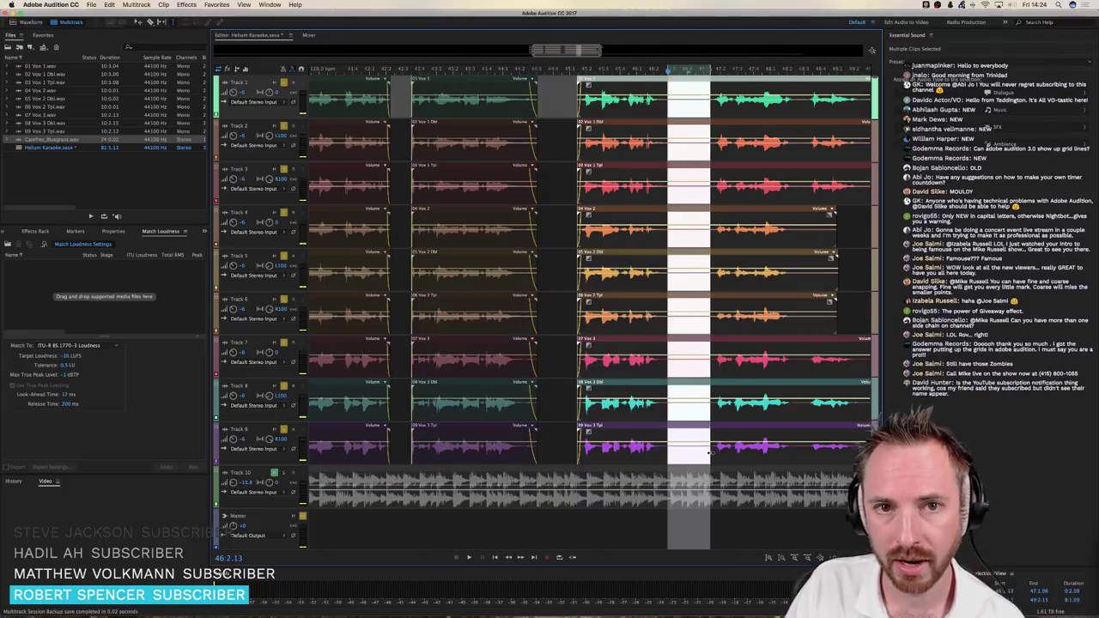
key("Delete")
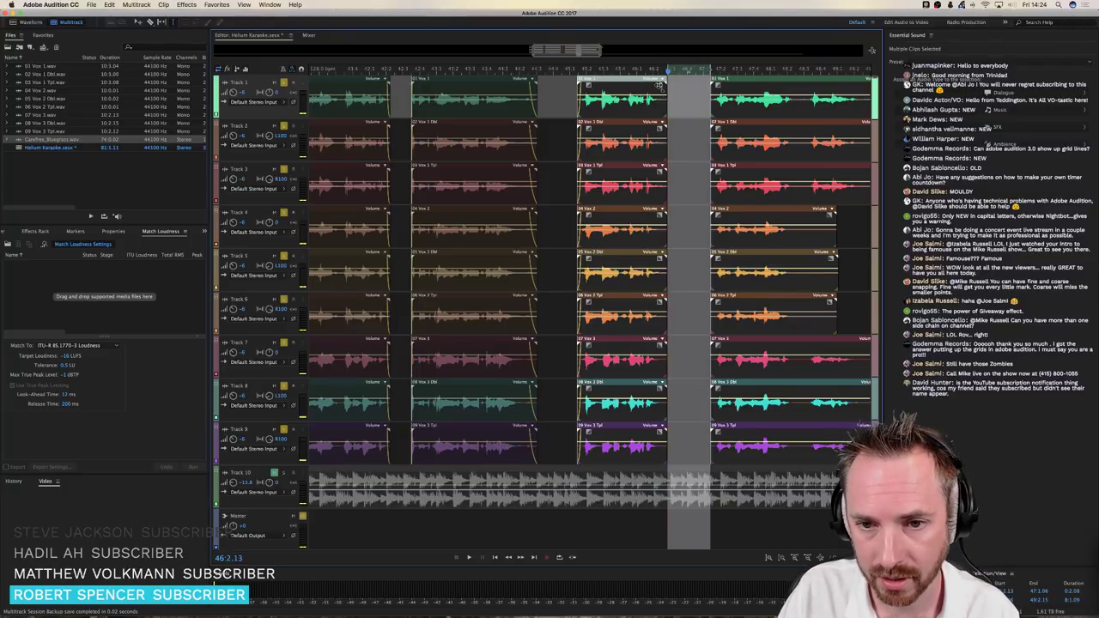
Delete the short pause from 48:2.07 to 48:3.04 in all nine vocal takes and fade the clip edges
scroll(726, 87, "right", 10)
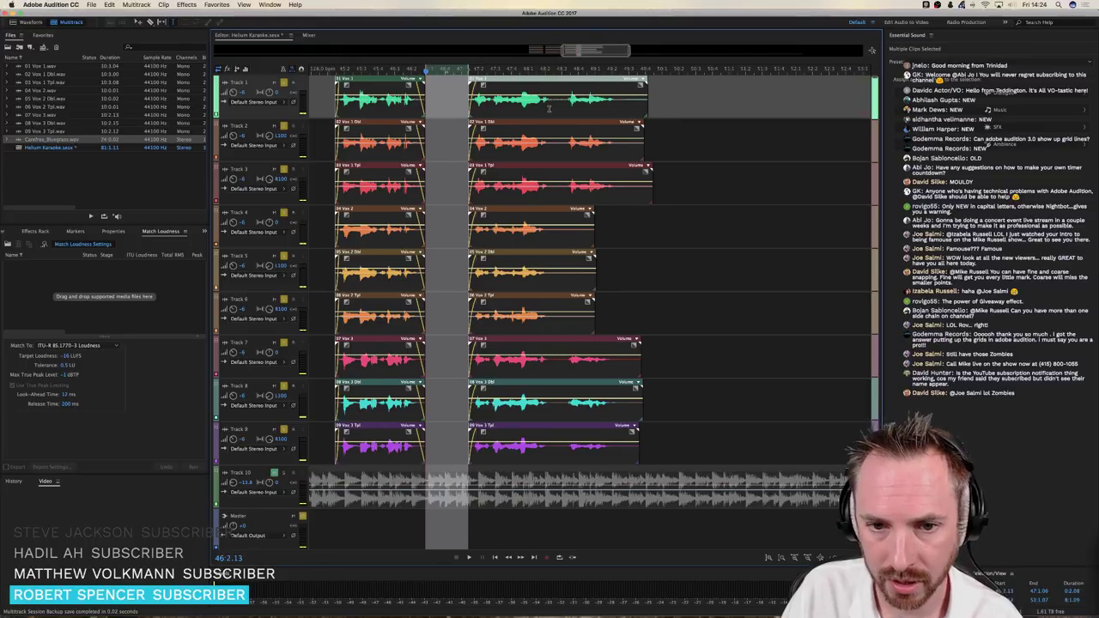
left_click(551, 105)
left_click_drag(552, 69, 563, 69)
key("Delete")
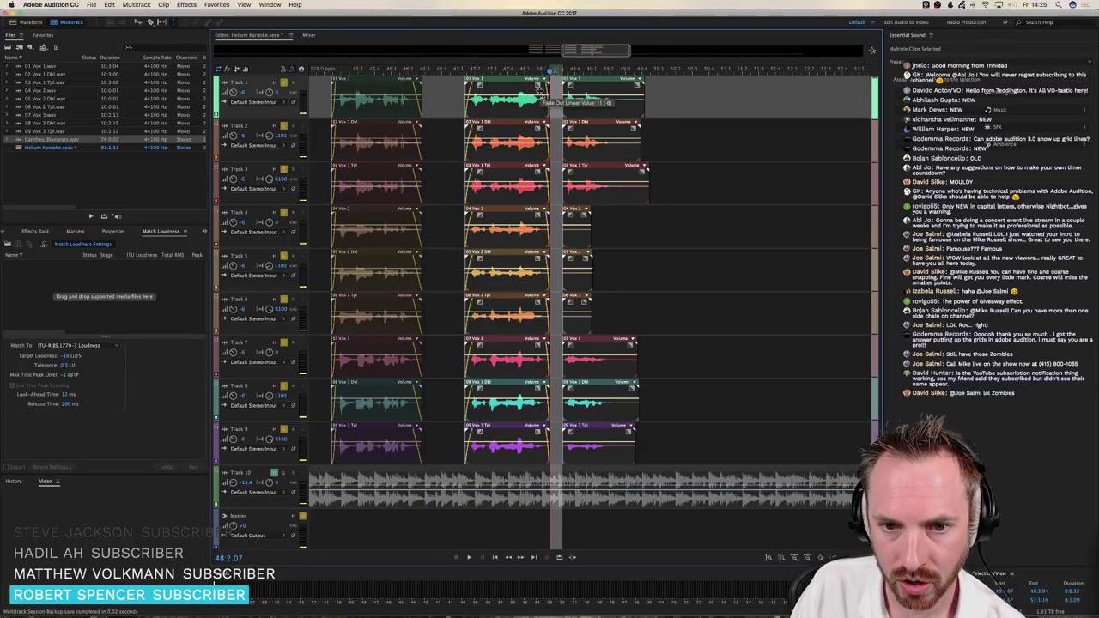
Trim the final clips on Tracks 1–3 and 7–9 to end at 49:2.12 and fade out their ends
left_click(601, 91)
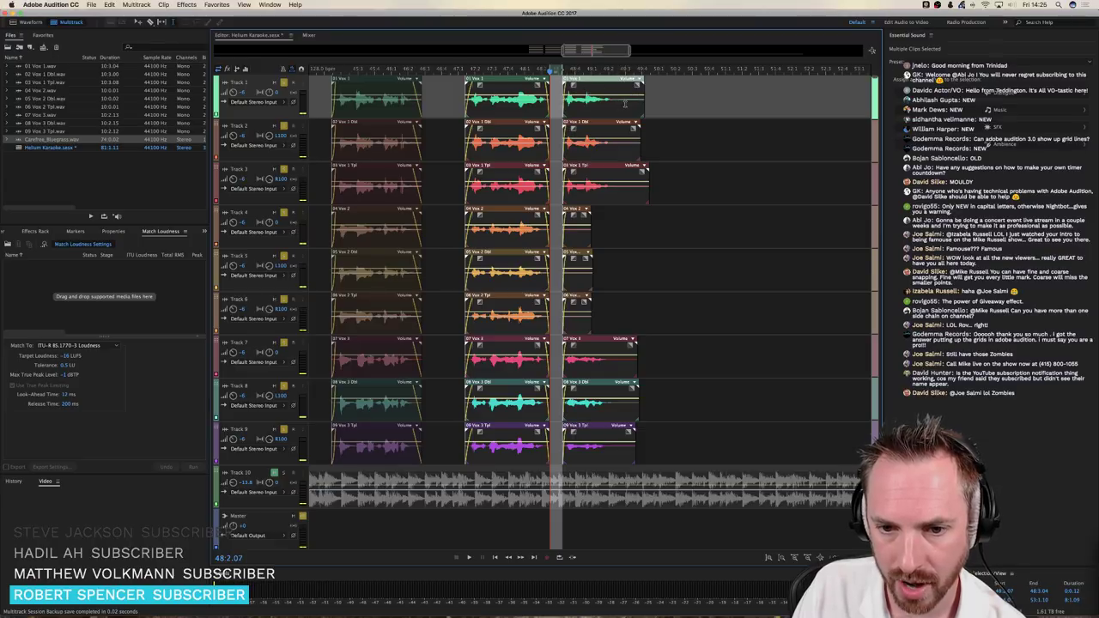
left_click_drag(621, 107, 685, 111)
key("Delete")
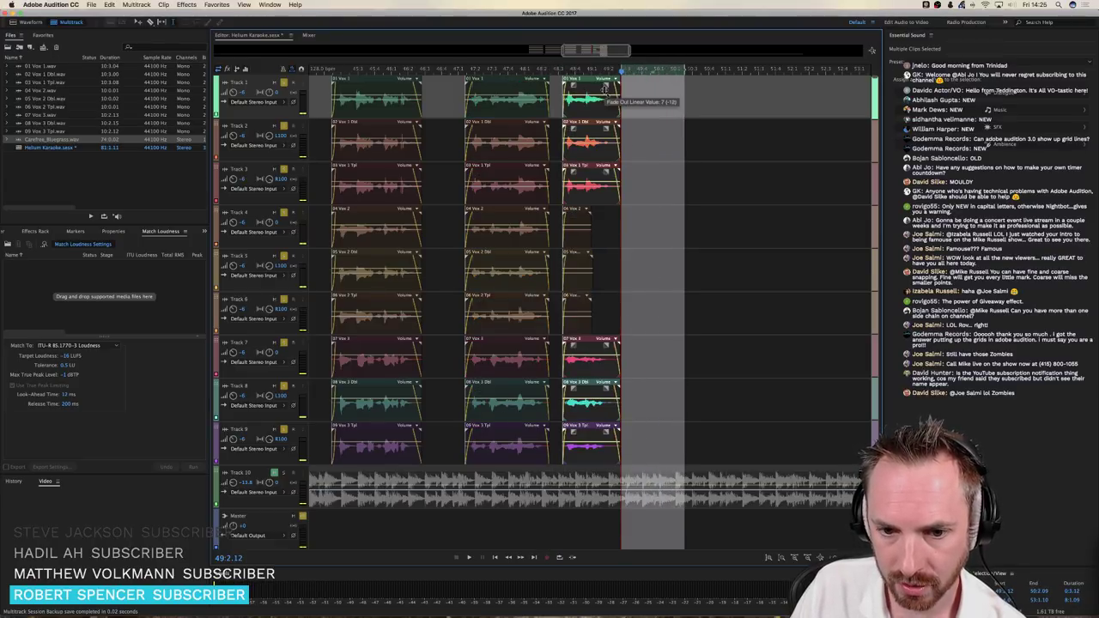
Delete the leftover short clips at the end of Tracks 4, 5 and 6
left_click(577, 221)
key("Delete")
left_click(577, 265)
key("Delete")
left_click(585, 300)
key("Delete")
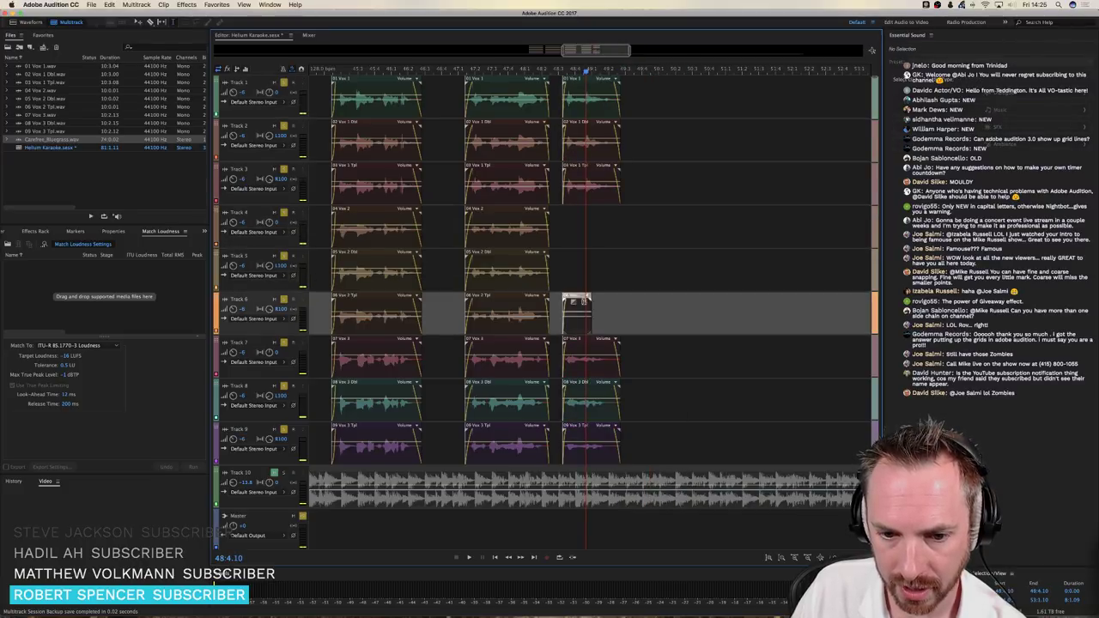
Play all nine cleaned vocal takes from 40:2.11 through to the final phrase
scroll(586, 75, "down", 4)
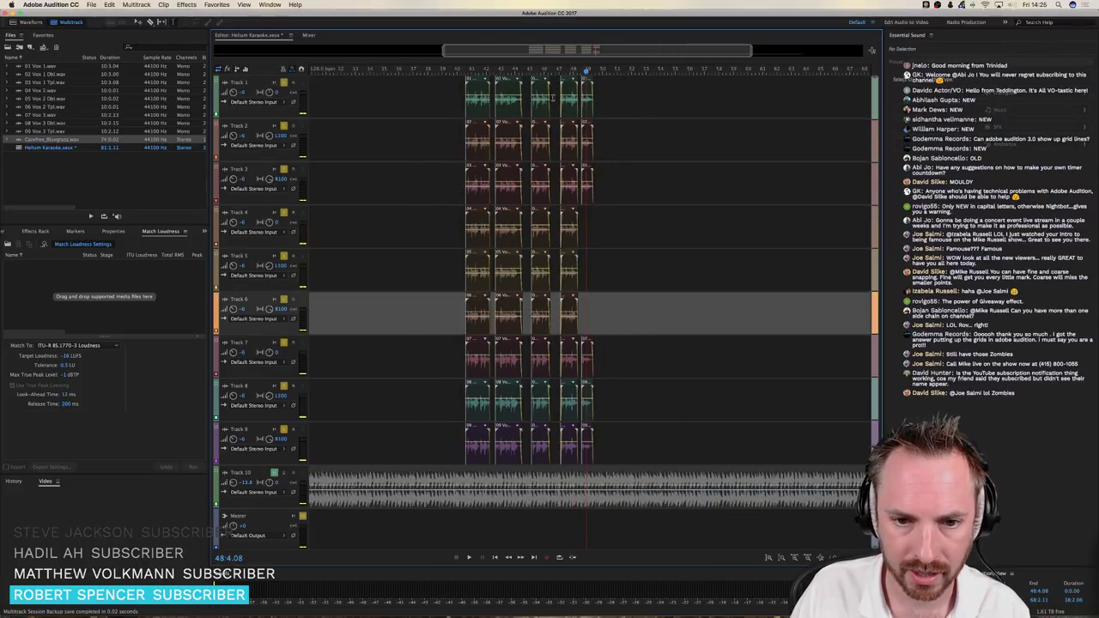
left_click(465, 128)
key("space")
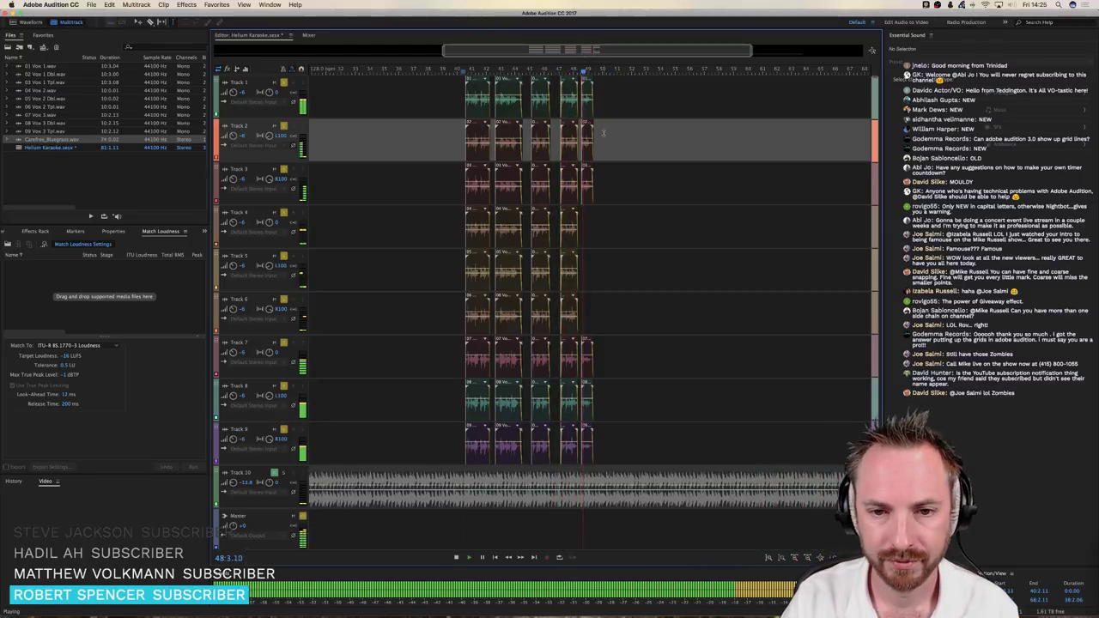
key("space")
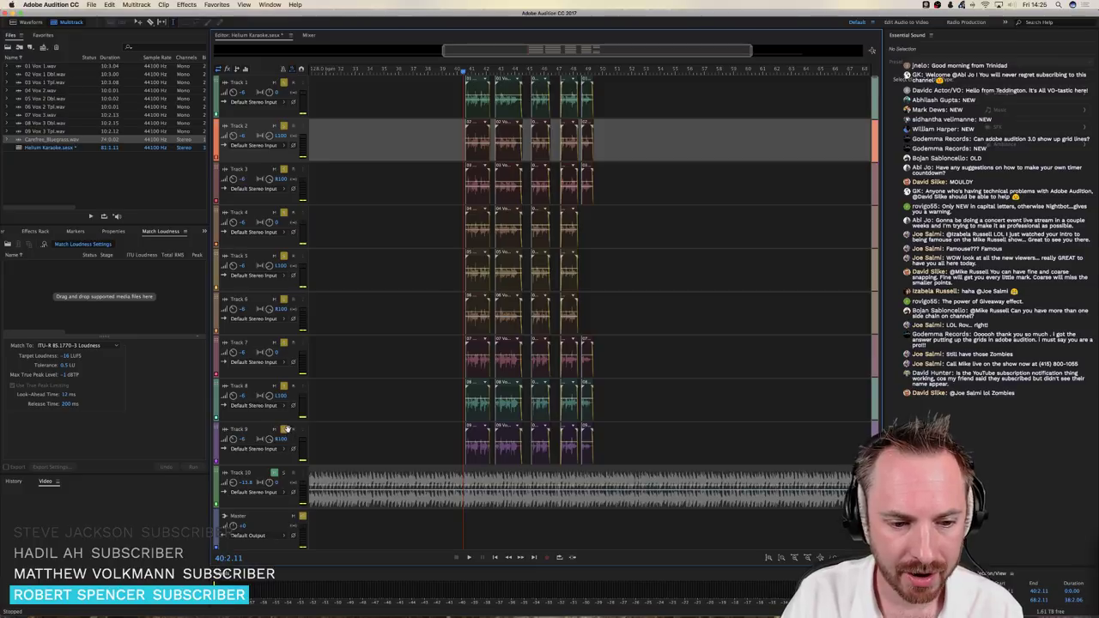
Turn off solo on Tracks 2 through 9, leaving only Track 1 soloed
left_click(285, 430)
left_click(285, 391)
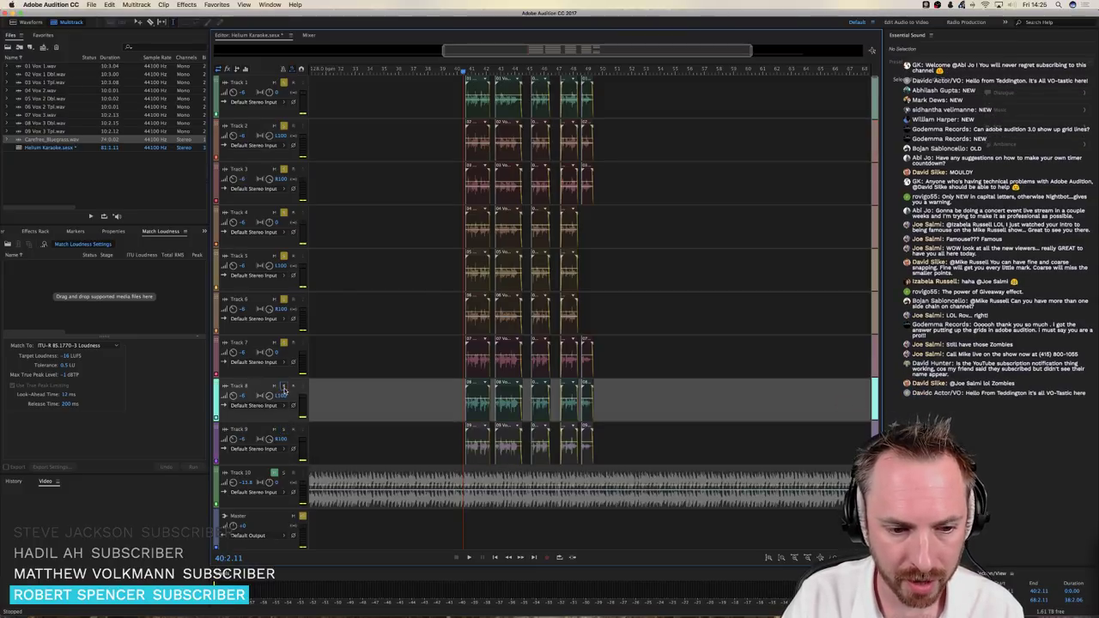
left_click(285, 348)
left_click(284, 299)
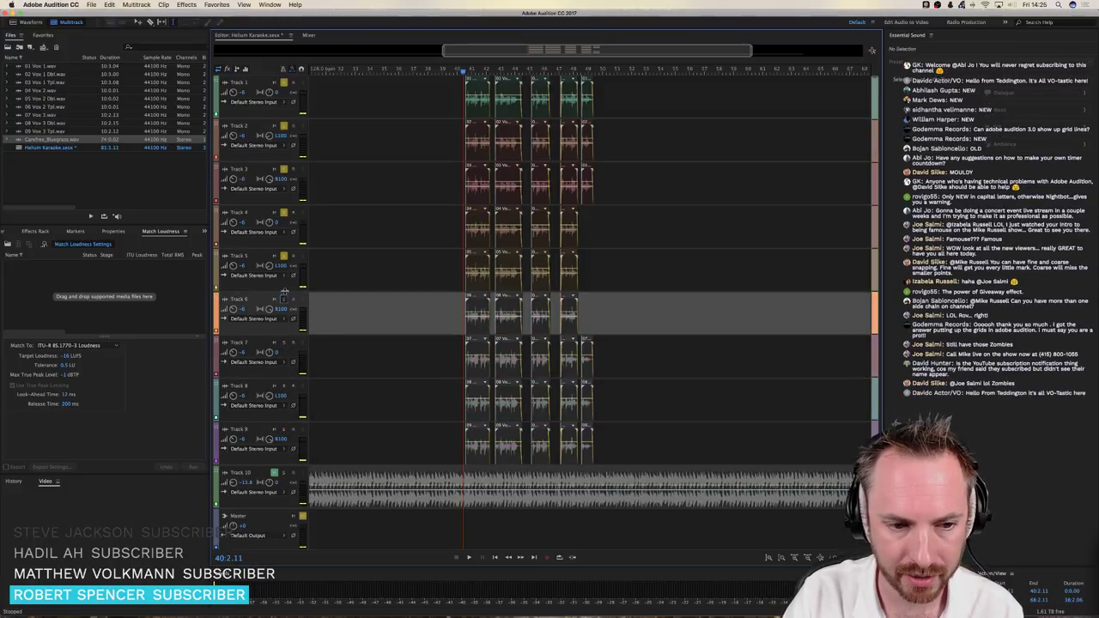
left_click(283, 259)
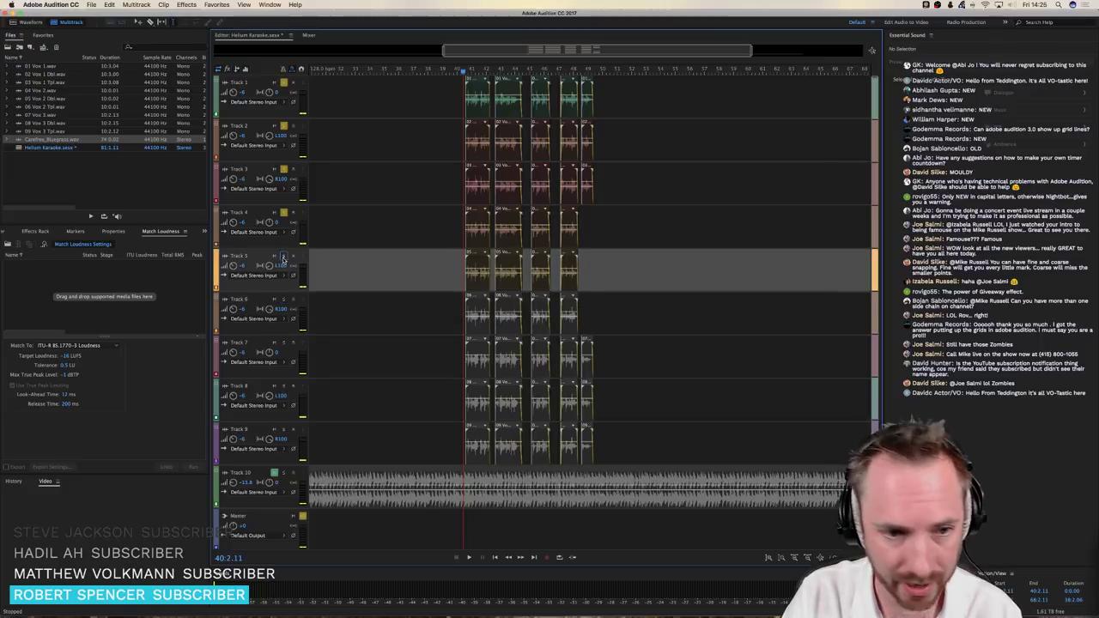
left_click(285, 213)
left_click(284, 168)
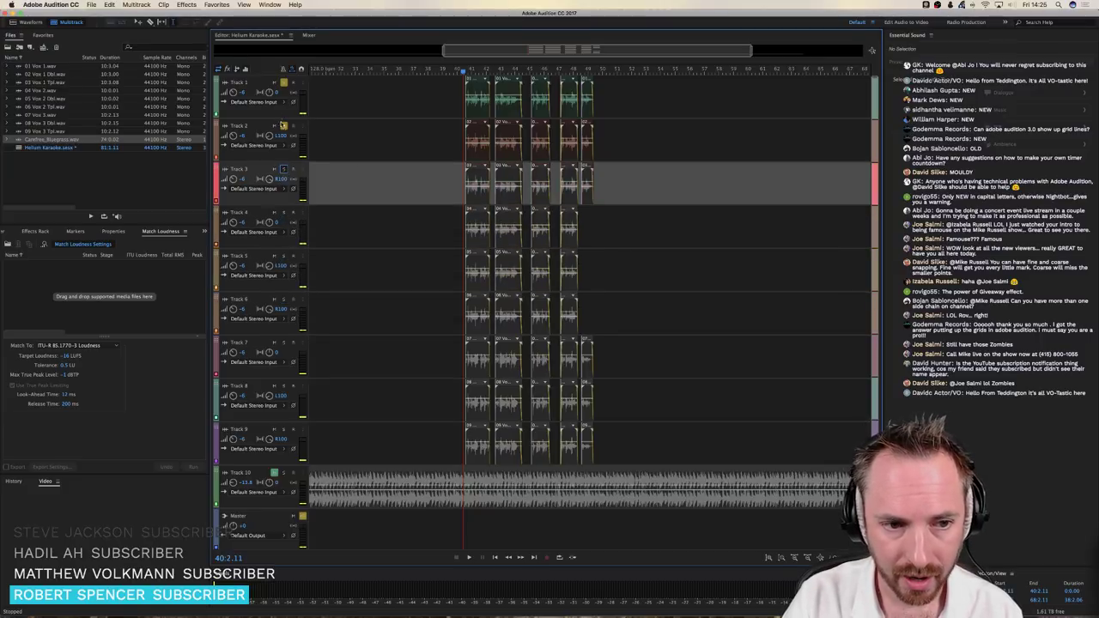
left_click(284, 127)
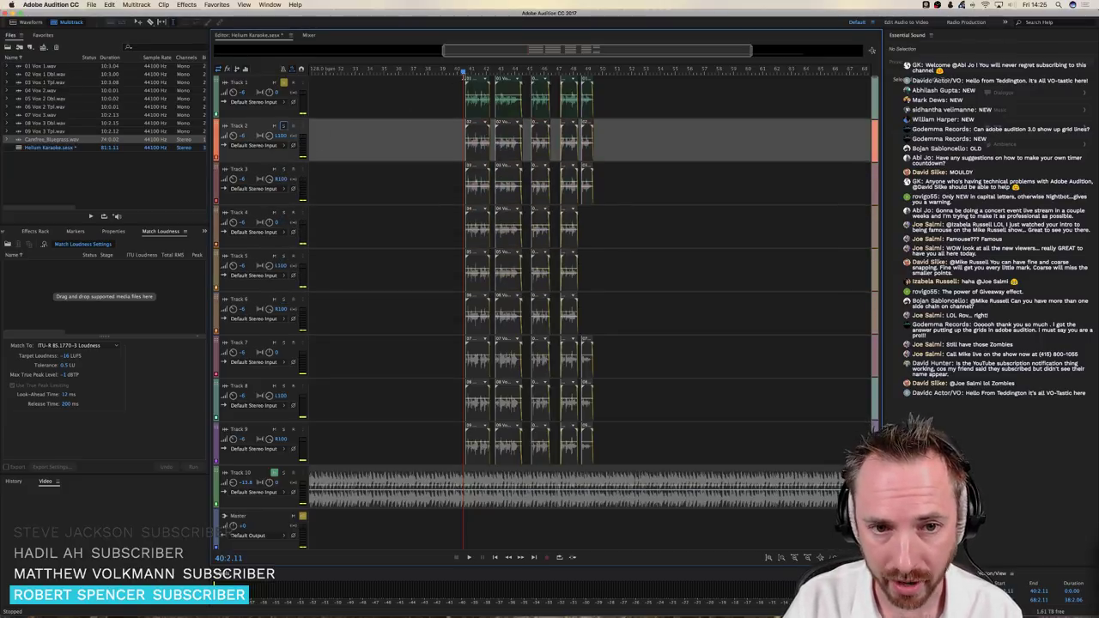
Play the soloed Track 1 vocal from 40:2.11
scroll(468, 74, "up", 3)
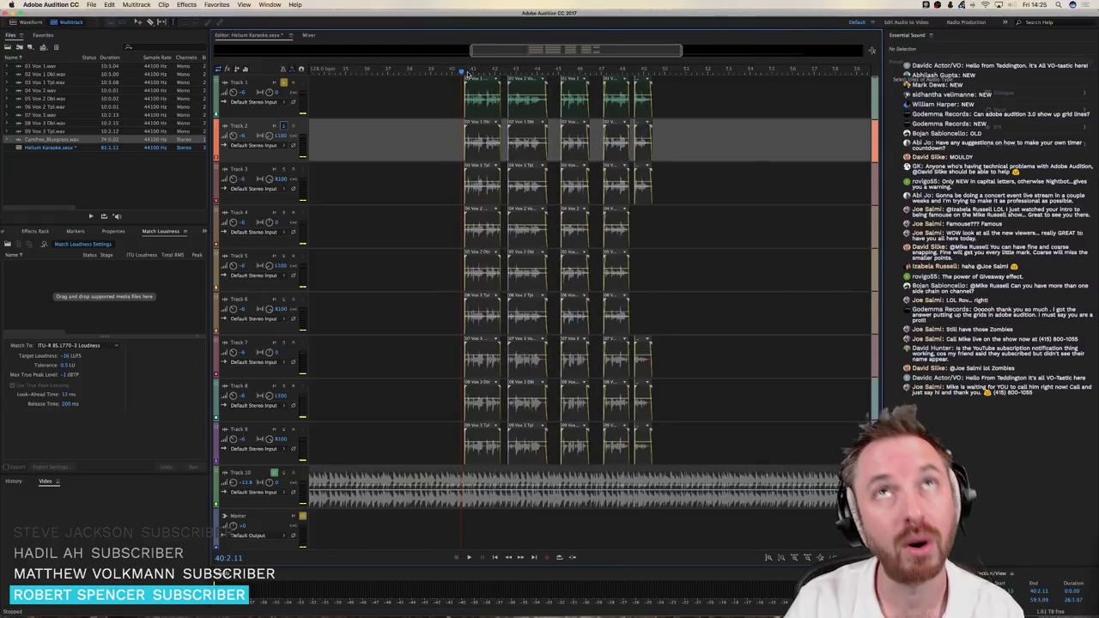
scroll(468, 74, "right", 2)
scroll(468, 75, "right", 1)
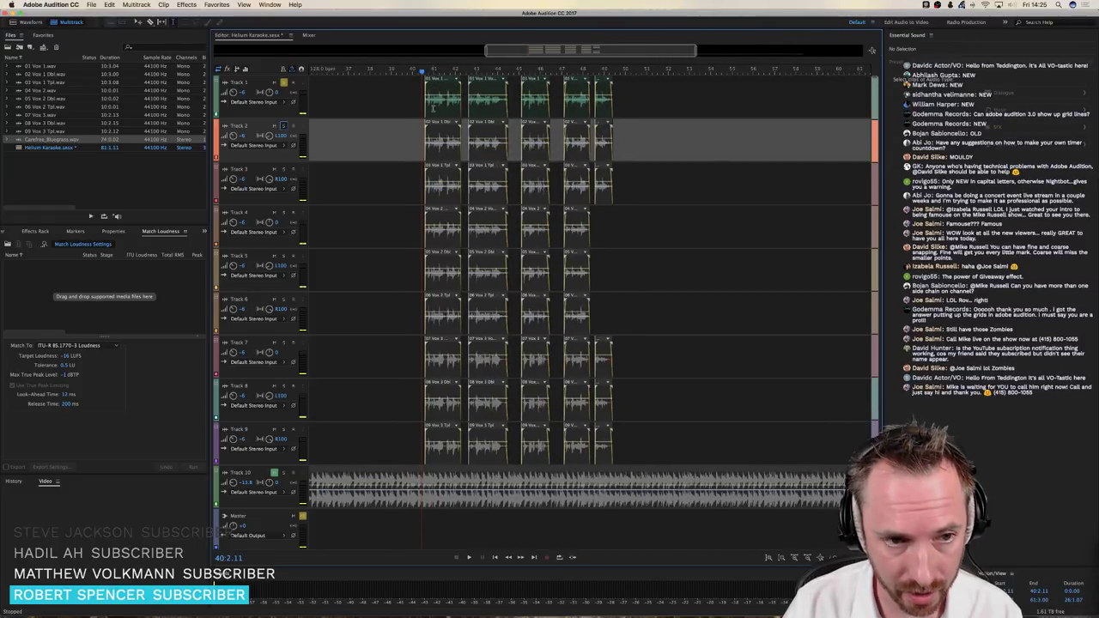
key("space")
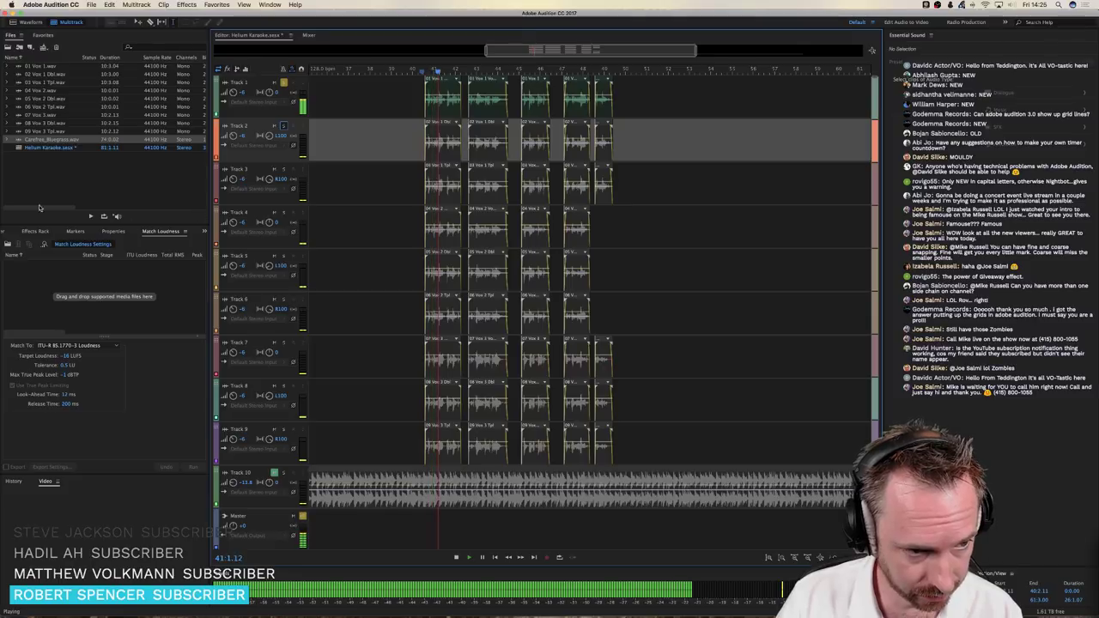
key("space")
Load the MRC rack preset as track effects on Track 2 and play the session from 40:2.11
left_click(36, 232)
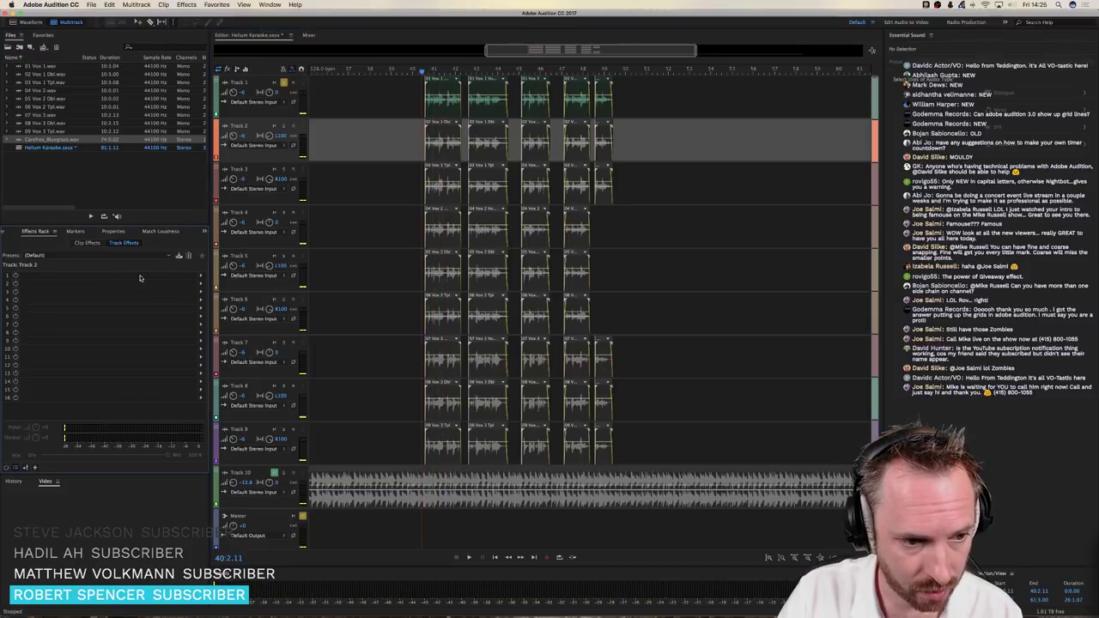
left_click(103, 255)
left_click(77, 451)
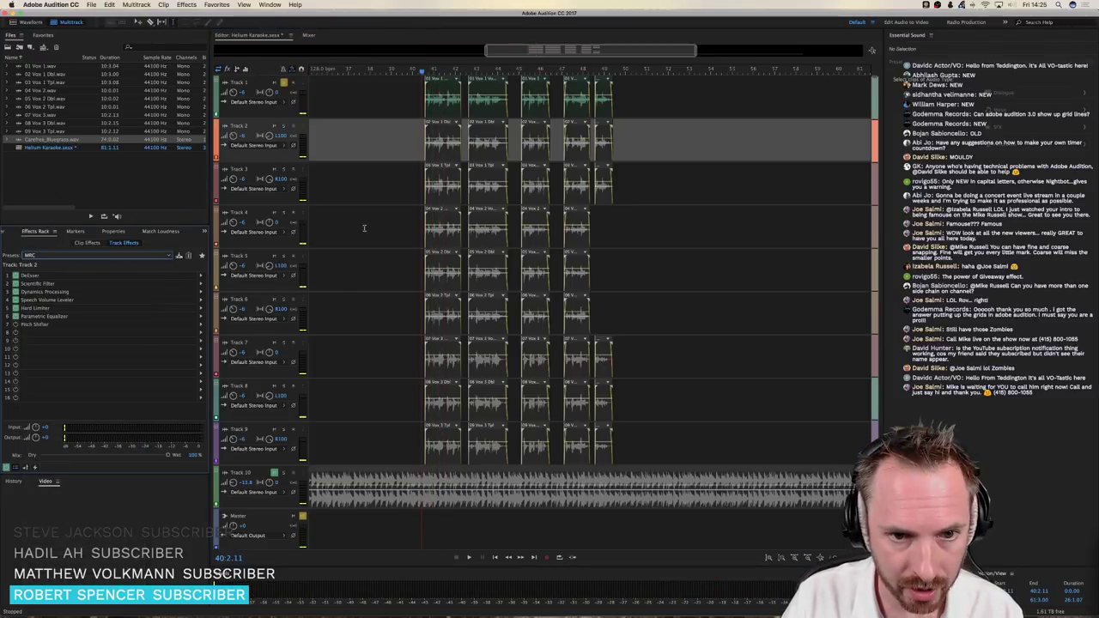
key("space")
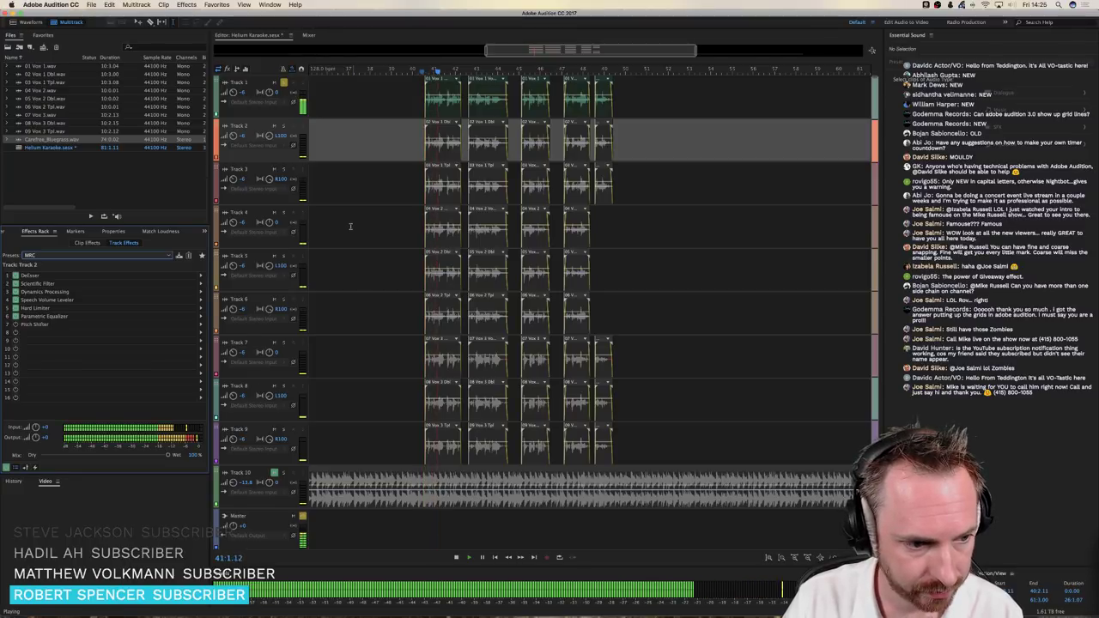
key("space")
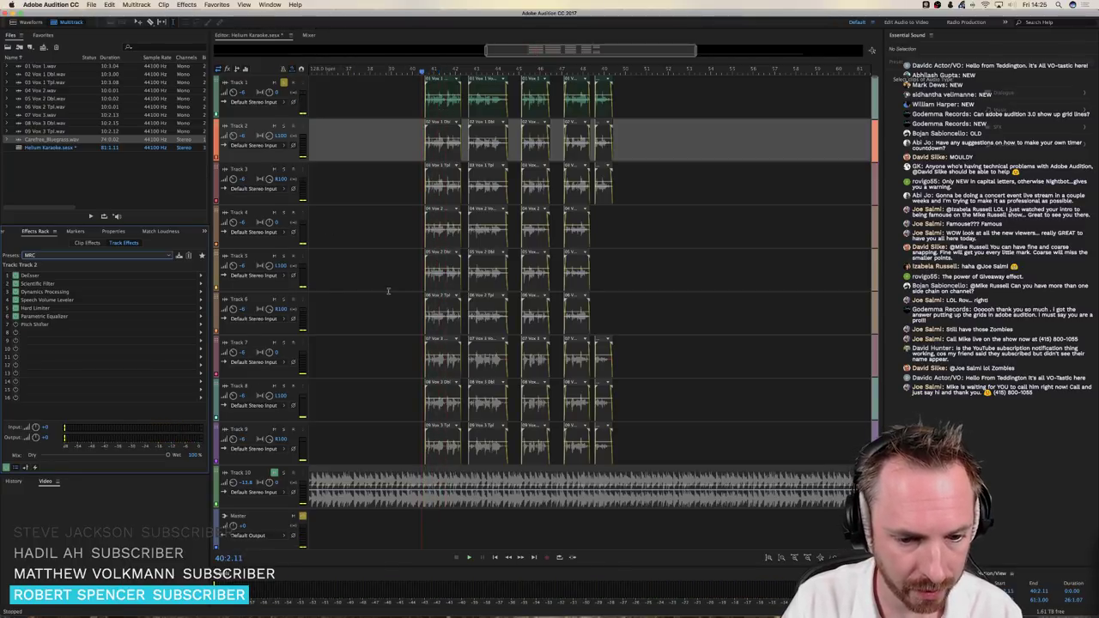
Add a bus track below Track 9 and name it Sung Vocals
left_click(348, 453)
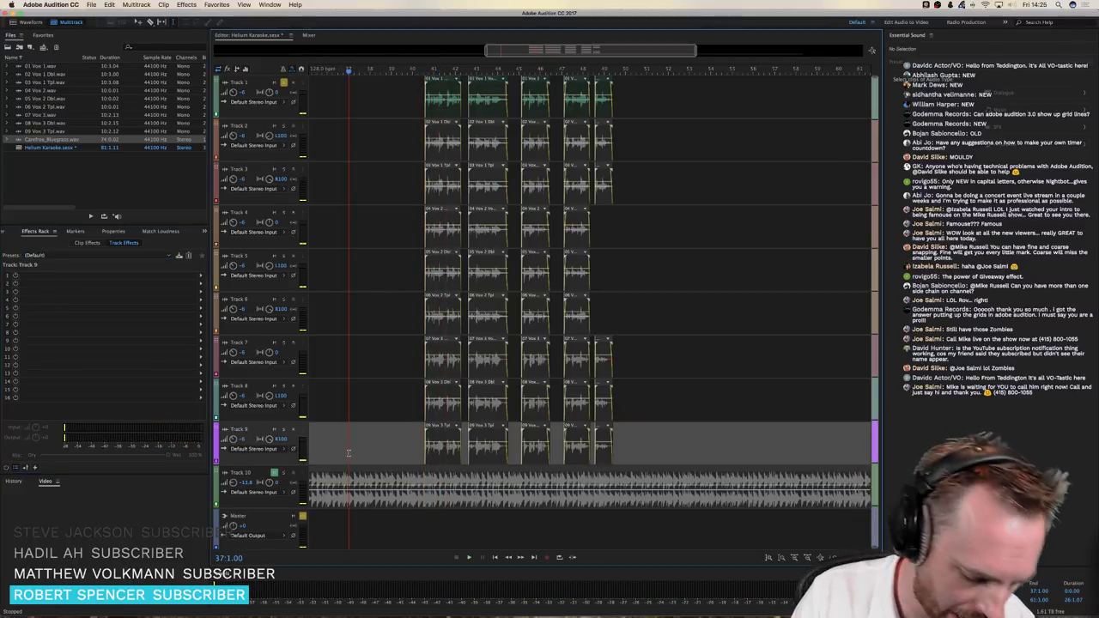
key("alt+b")
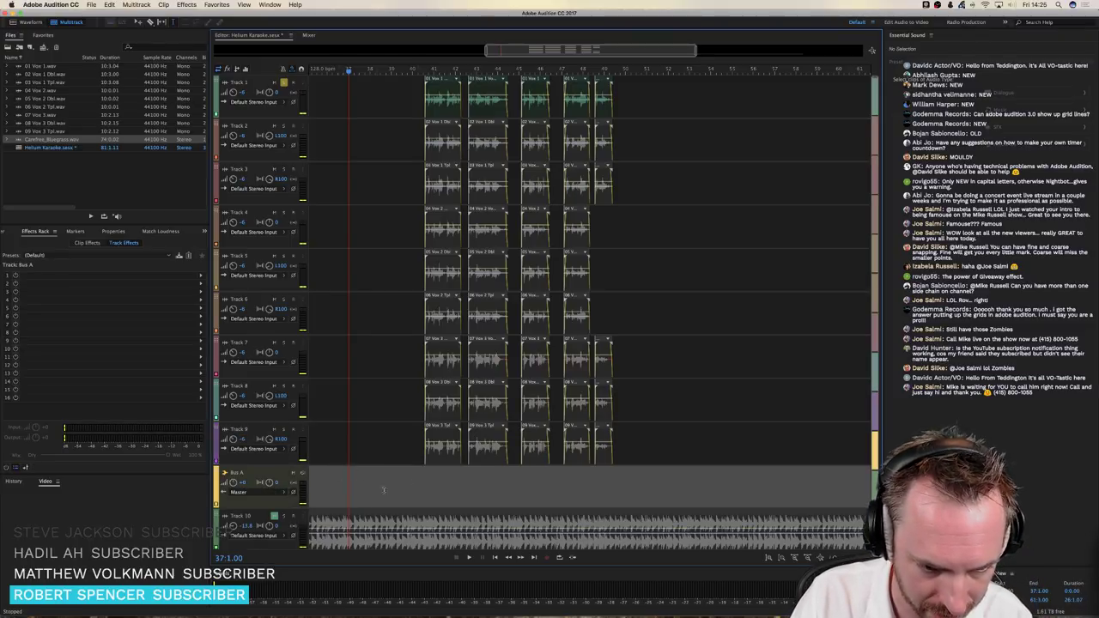
left_click(381, 481)
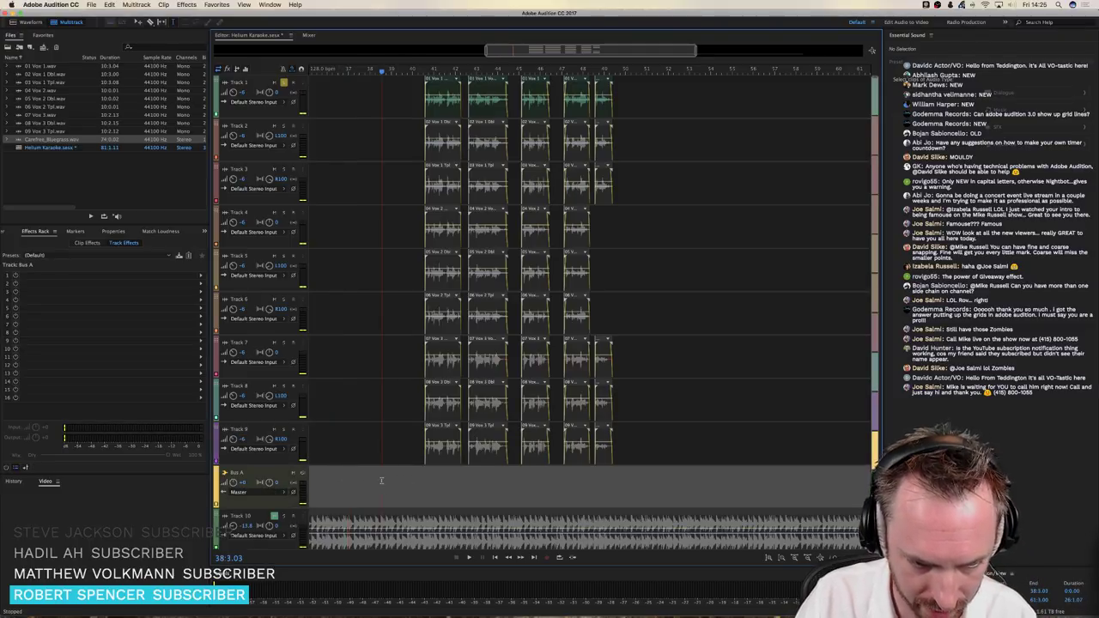
left_click(242, 475)
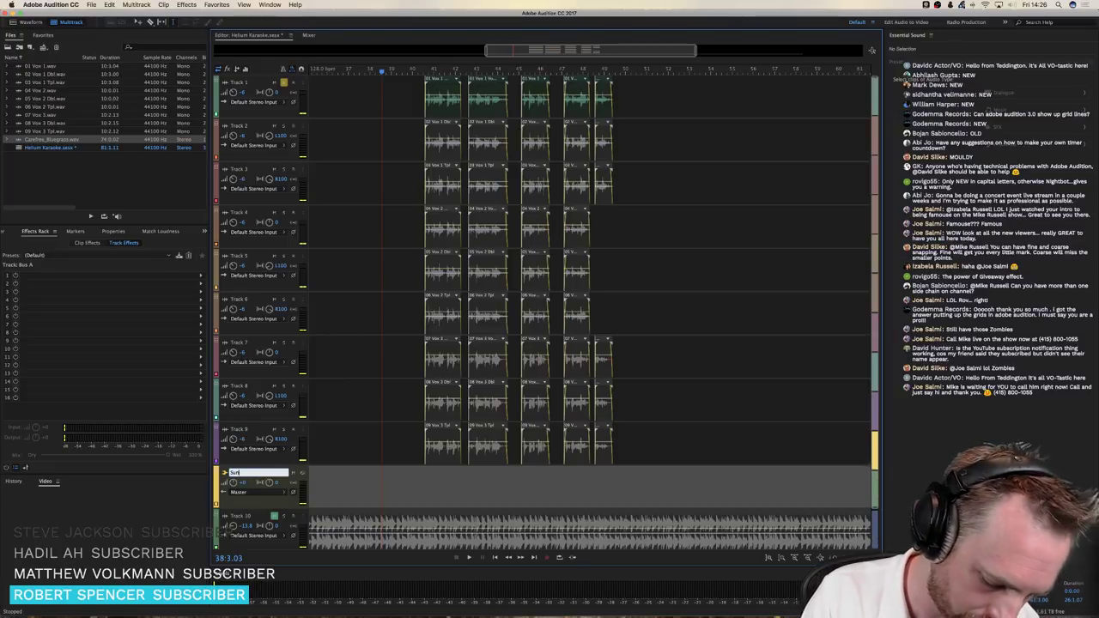
type("Song Vocals")
key("Return")
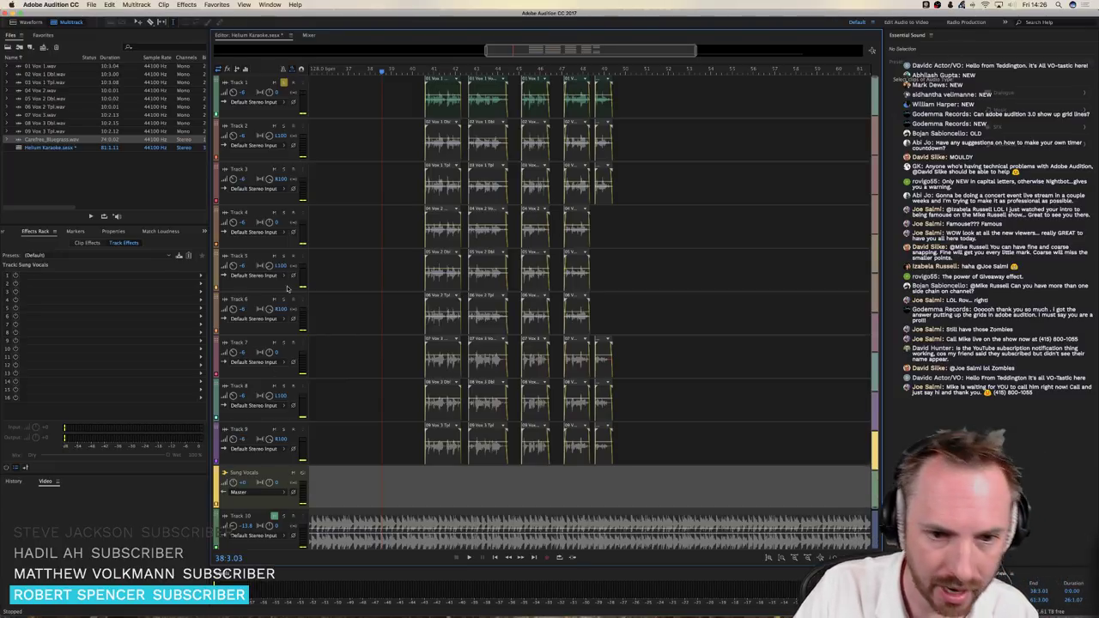
Route the outputs of Tracks 2, 3 and 4 to the Sung Vocals bus
scroll(270, 114, "down", 2)
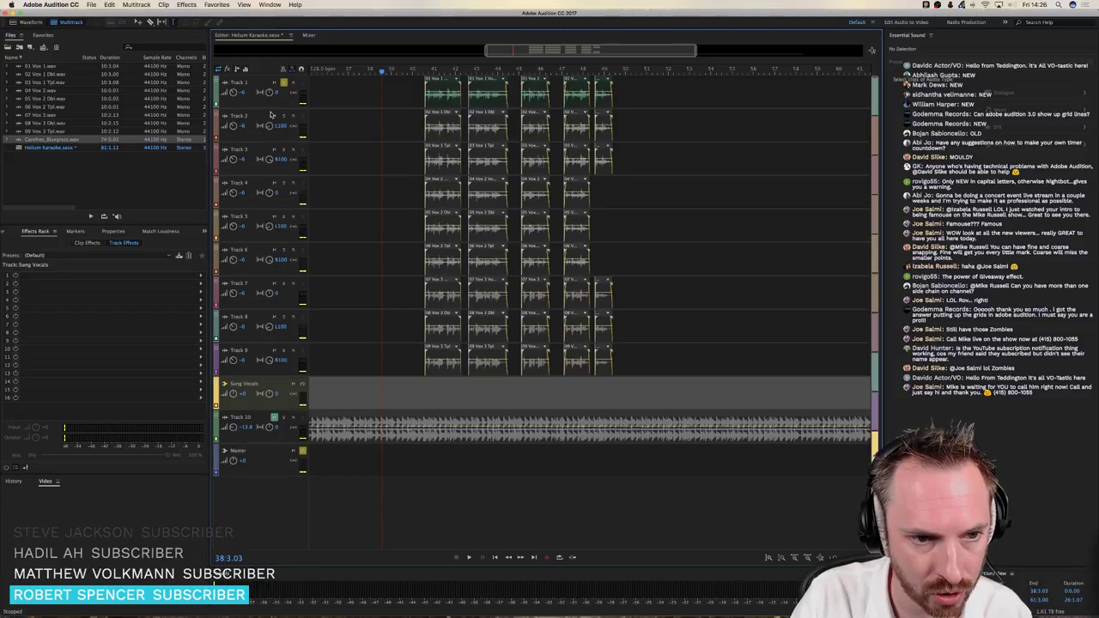
scroll(269, 114, "up", 4)
left_click(288, 113)
mouse_move(310, 143)
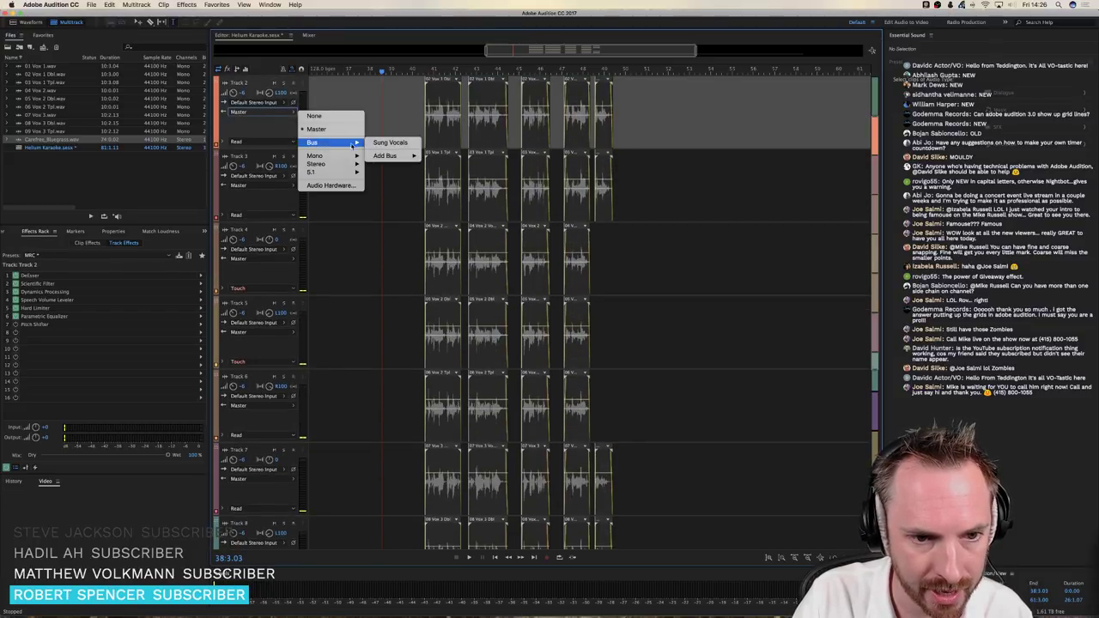
left_click(400, 146)
left_click(270, 187)
mouse_move(330, 216)
left_click(391, 217)
left_click(266, 259)
mouse_move(312, 289)
left_click(391, 290)
Route the outputs of Tracks 5 and 6 to the Sung Vocals bus
left_click(265, 333)
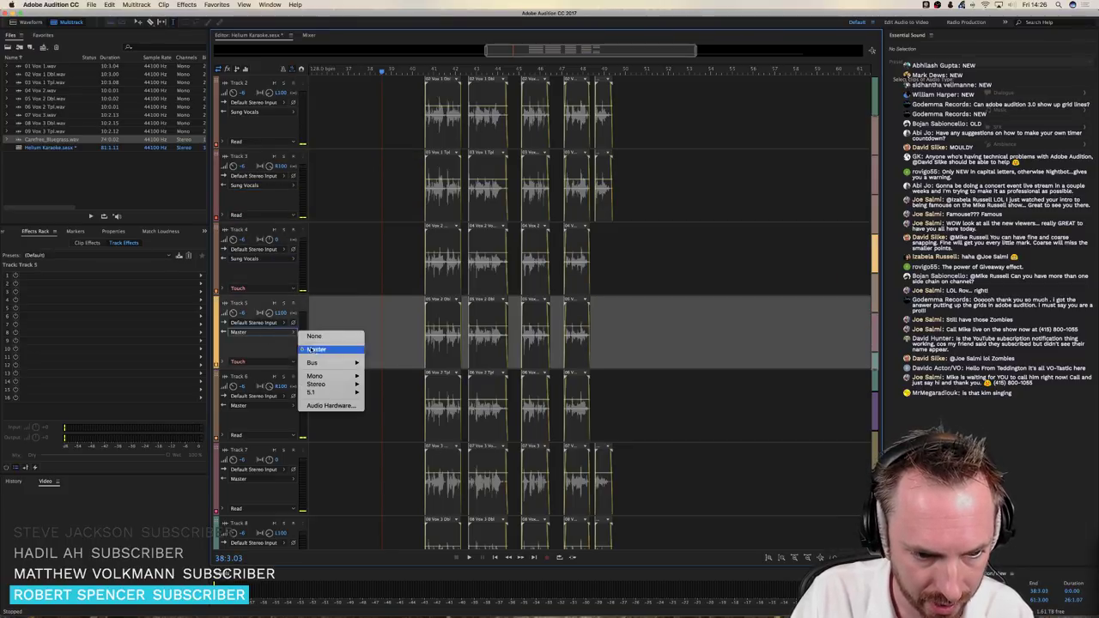
mouse_move(330, 362)
left_click(391, 362)
left_click(257, 405)
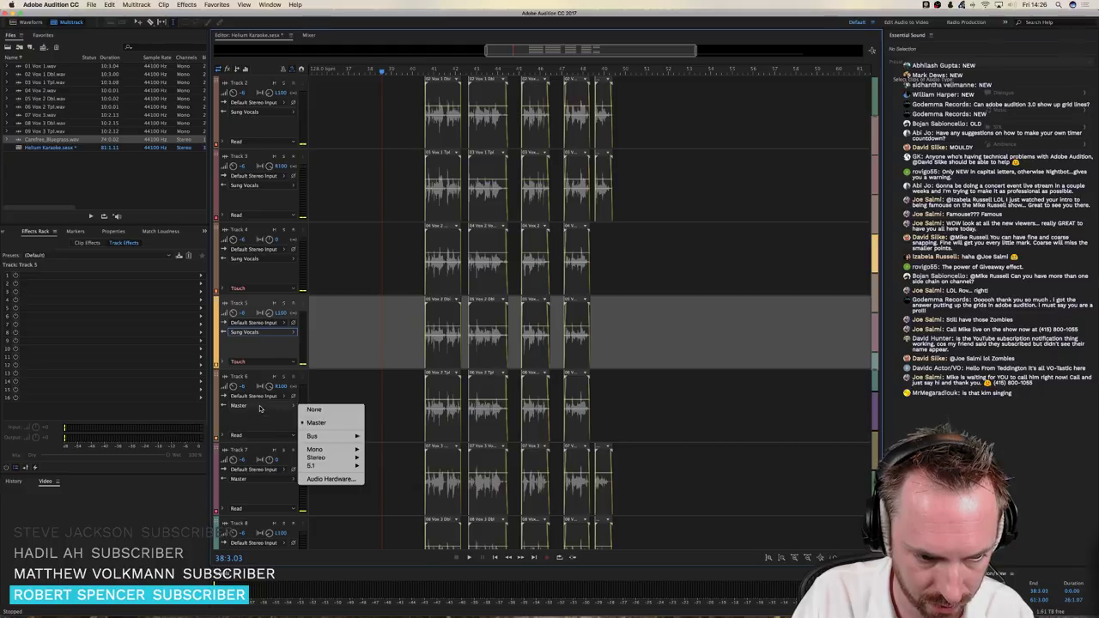
mouse_move(312, 436)
left_click(390, 437)
Route the outputs of Tracks 7, 8 and 9 to the Sung Vocals bus
scroll(361, 412, "down", 3)
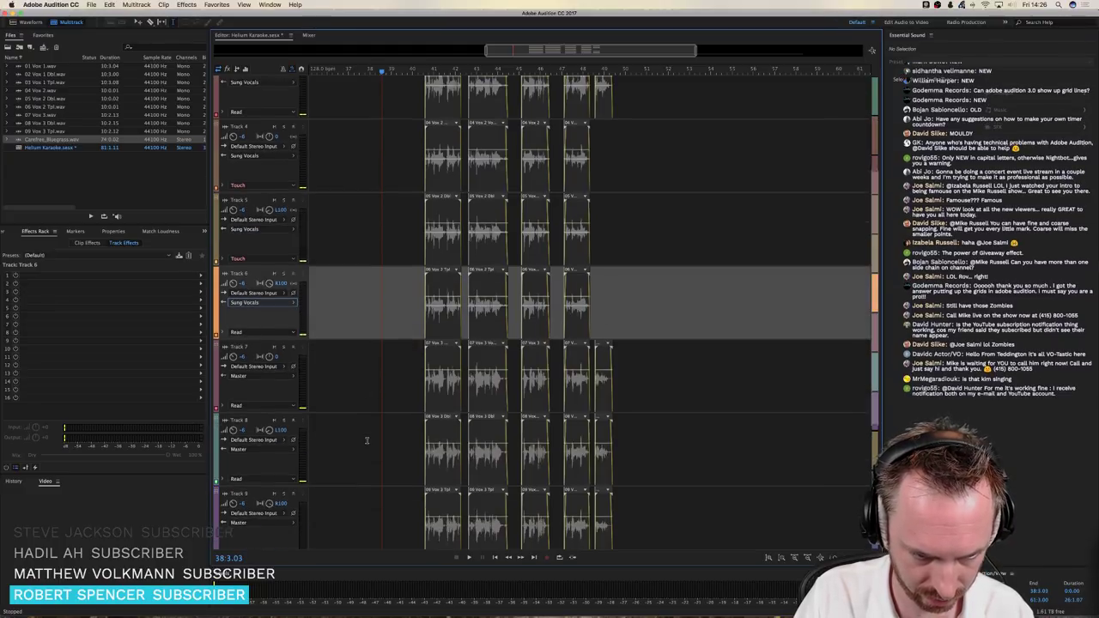
left_click(257, 350)
mouse_move(315, 393)
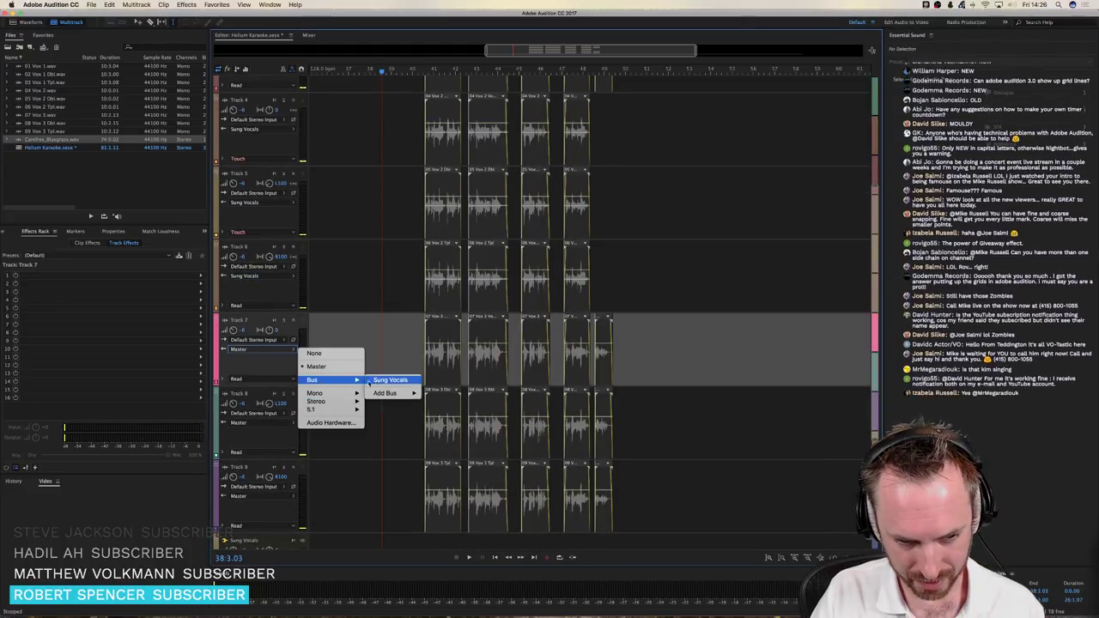
left_click(391, 380)
left_click(258, 423)
mouse_move(314, 453)
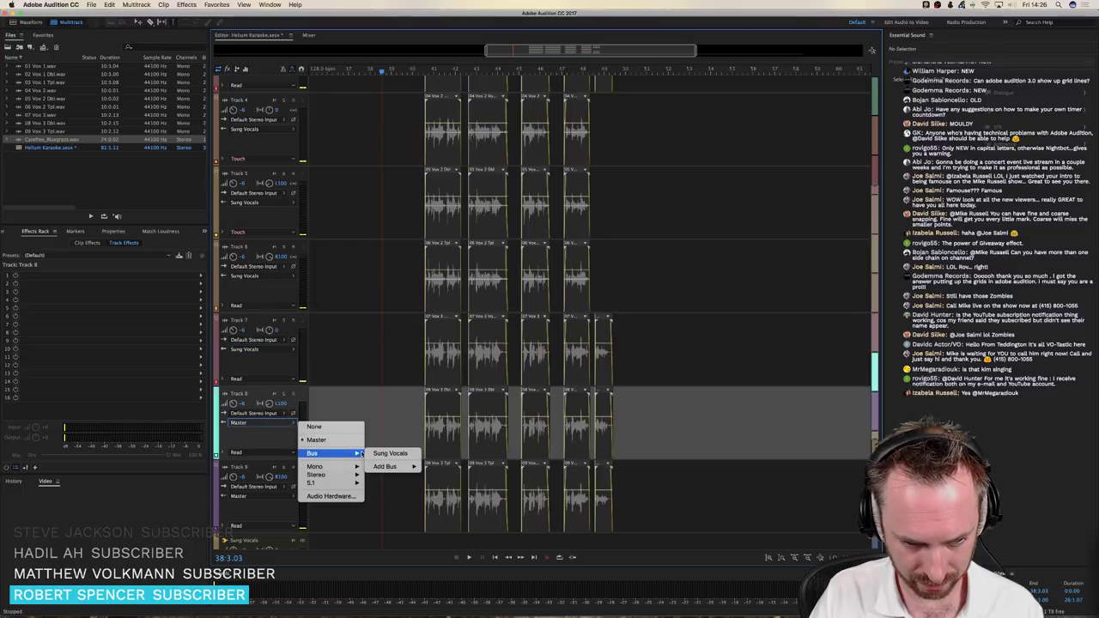
left_click(390, 451)
scroll(347, 471, "down", 3)
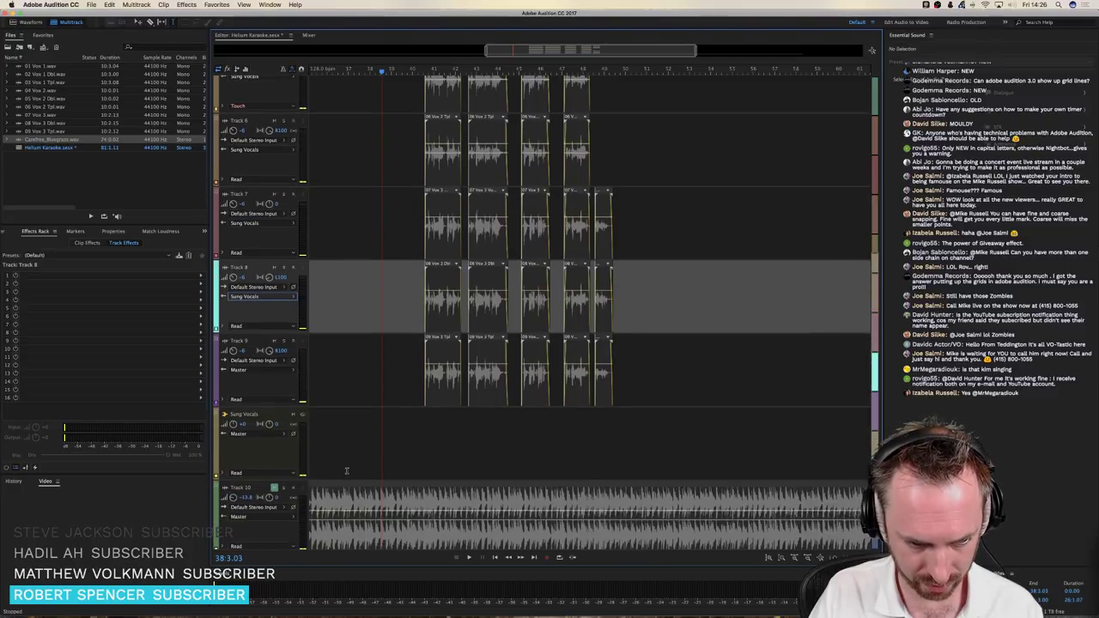
left_click(262, 371)
mouse_move(327, 401)
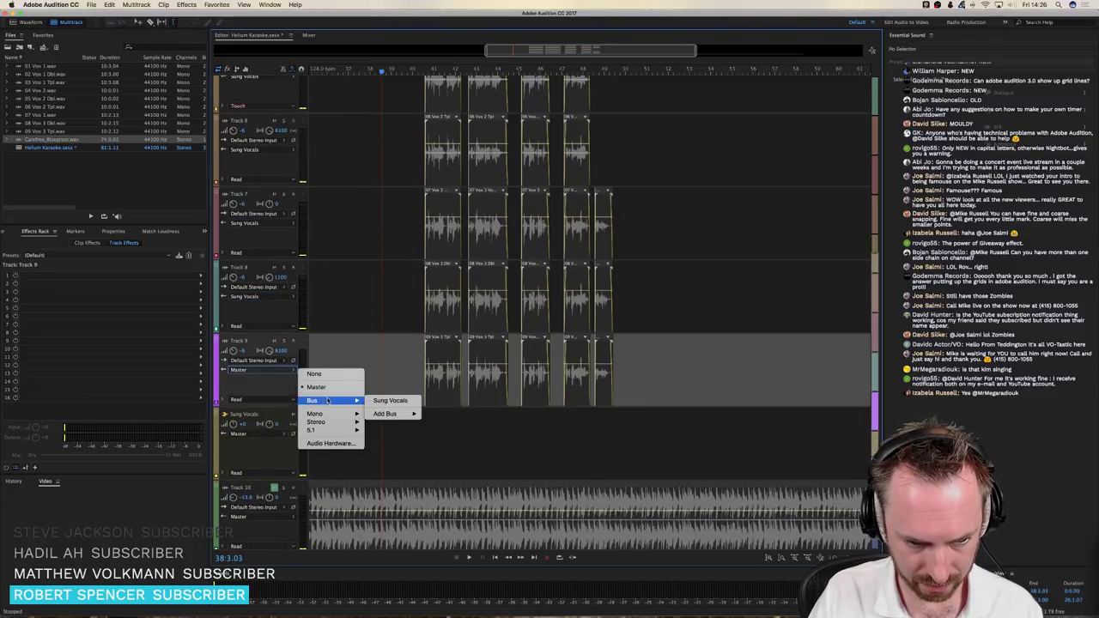
left_click(388, 400)
Play the soloed Track 1 from the start of its first clip and check the Sung Vocals bus meter
scroll(399, 253, "up", 10)
scroll(426, 107, "up", 3)
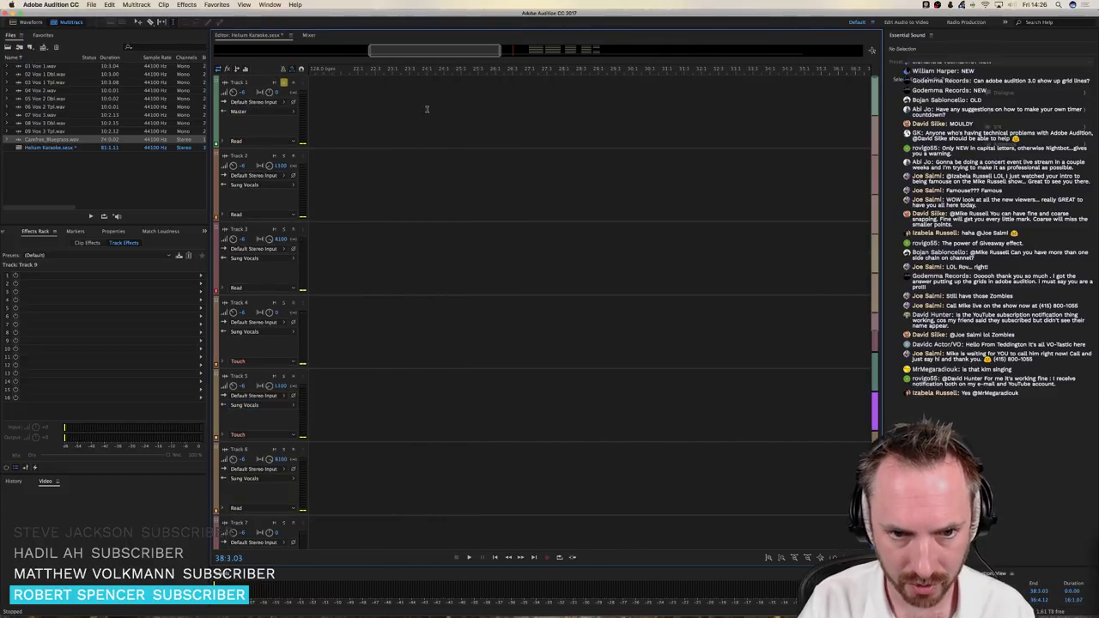
scroll(409, 75, "down", 3)
scroll(409, 76, "up", 3)
scroll(409, 75, "down", 3)
scroll(608, 257, "down", 5)
scroll(608, 258, "down", 3)
scroll(636, 189, "up", 8)
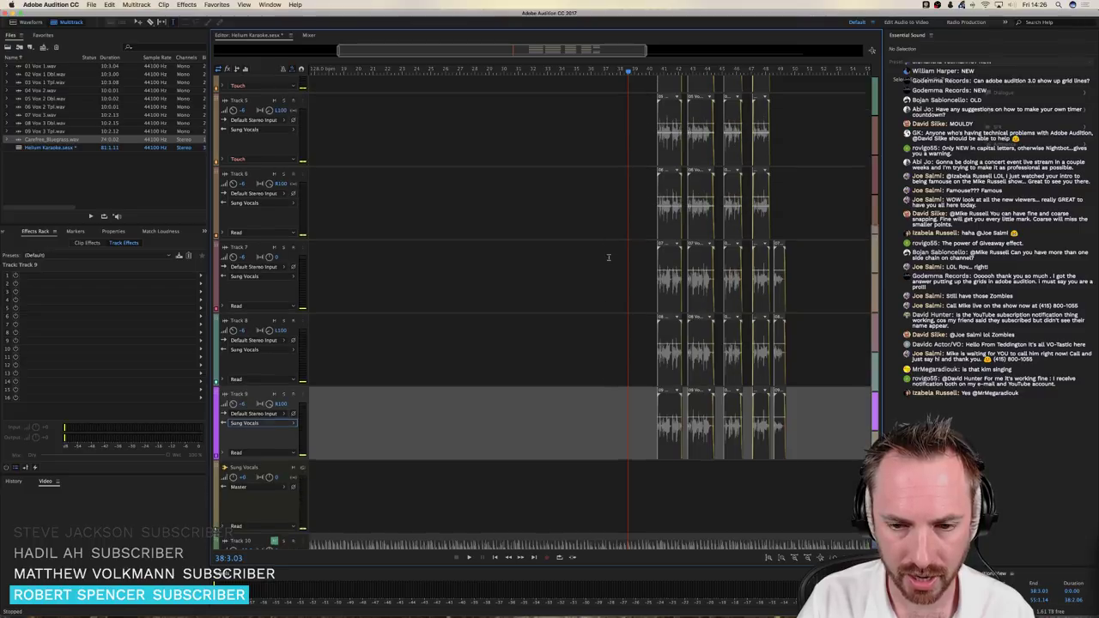
left_click(657, 127)
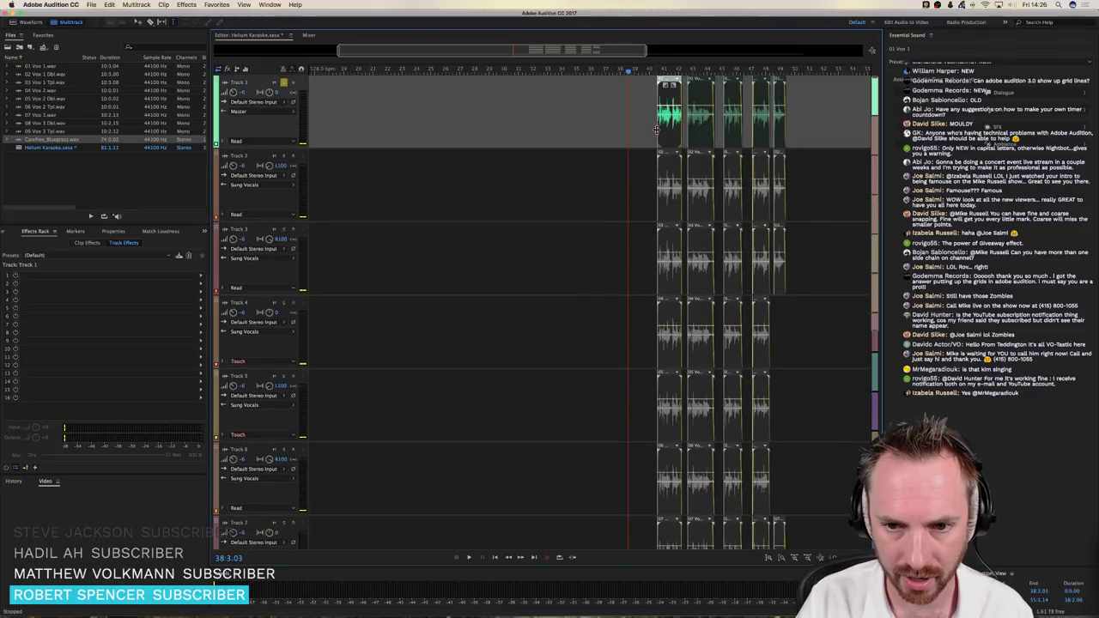
key("space")
scroll(652, 146, "down", 5)
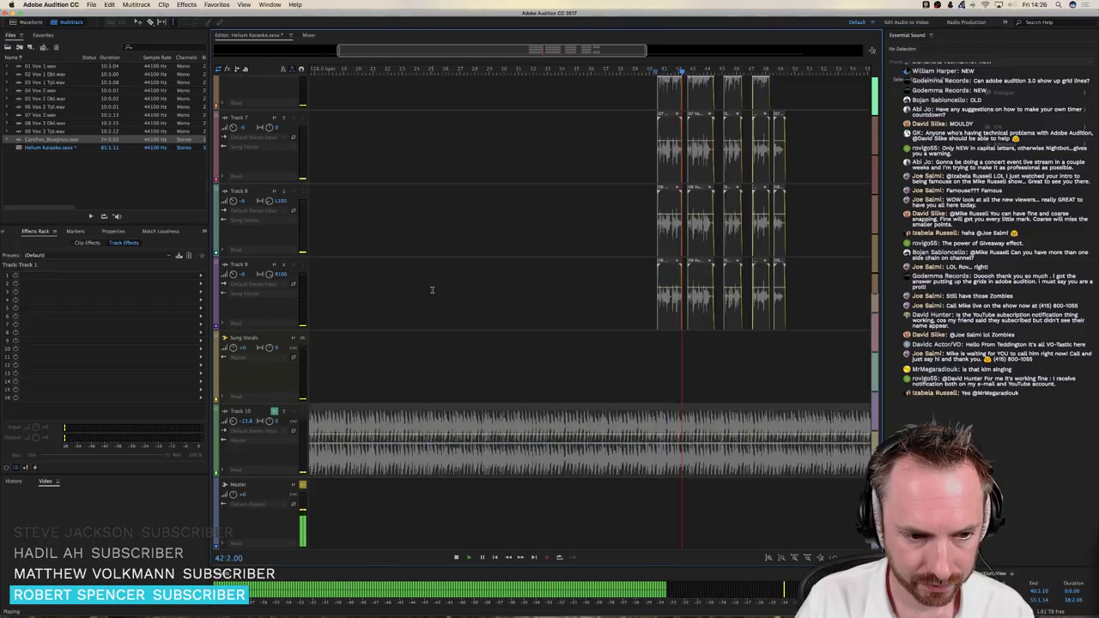
key("space")
Play all vocal takes from 40:2.10 with no track soloed and check the level on the Sung Vocals bus
scroll(433, 291, "up", 8)
scroll(517, 189, "down", 5)
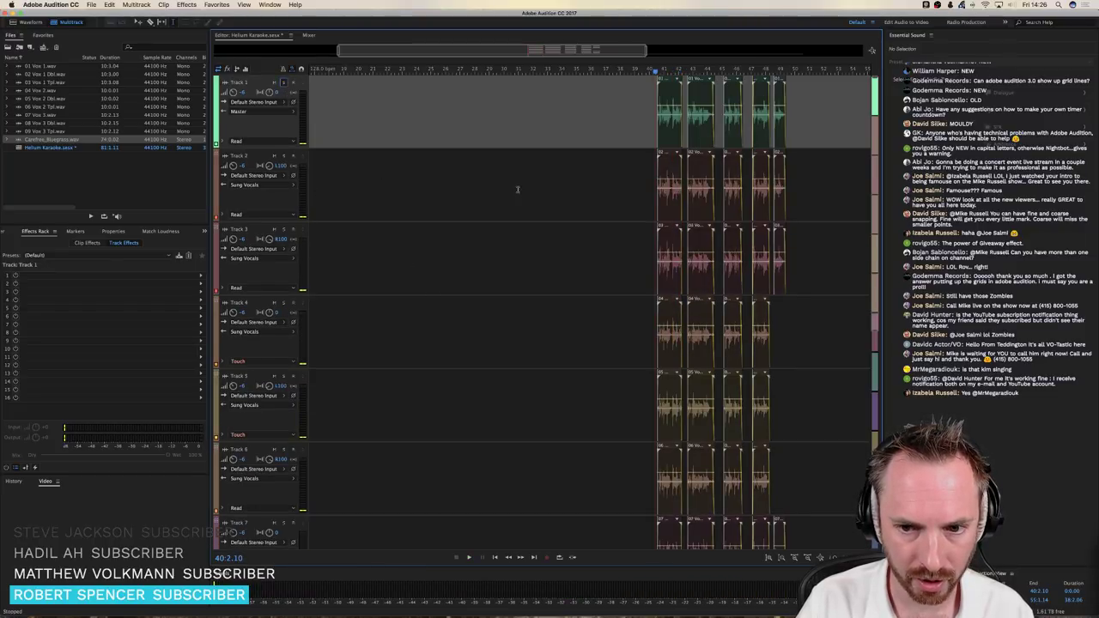
key("space")
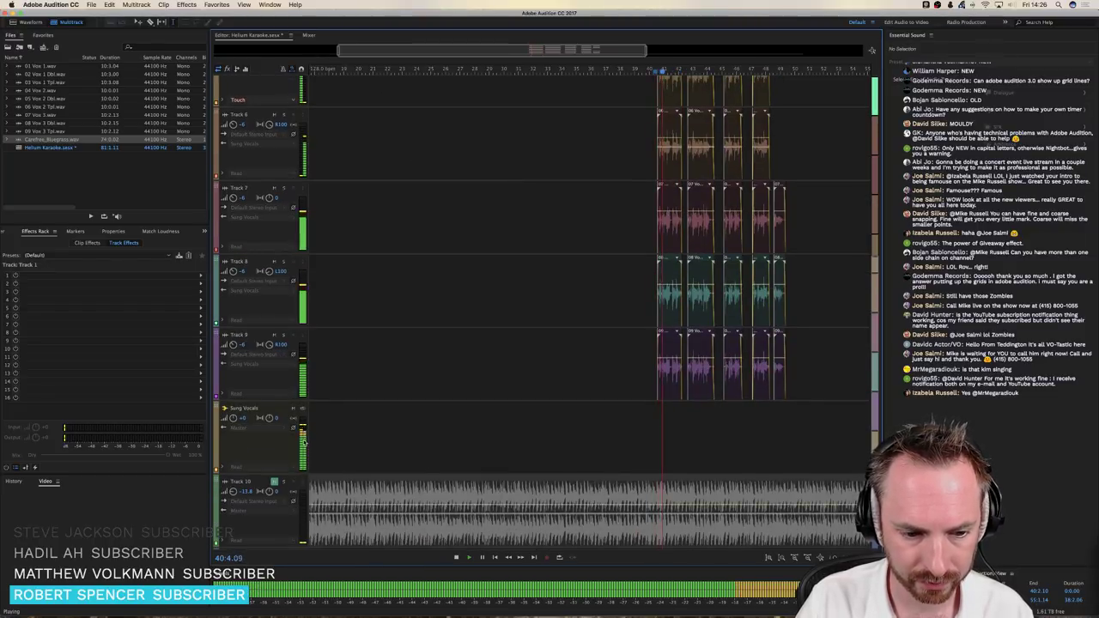
key("space")
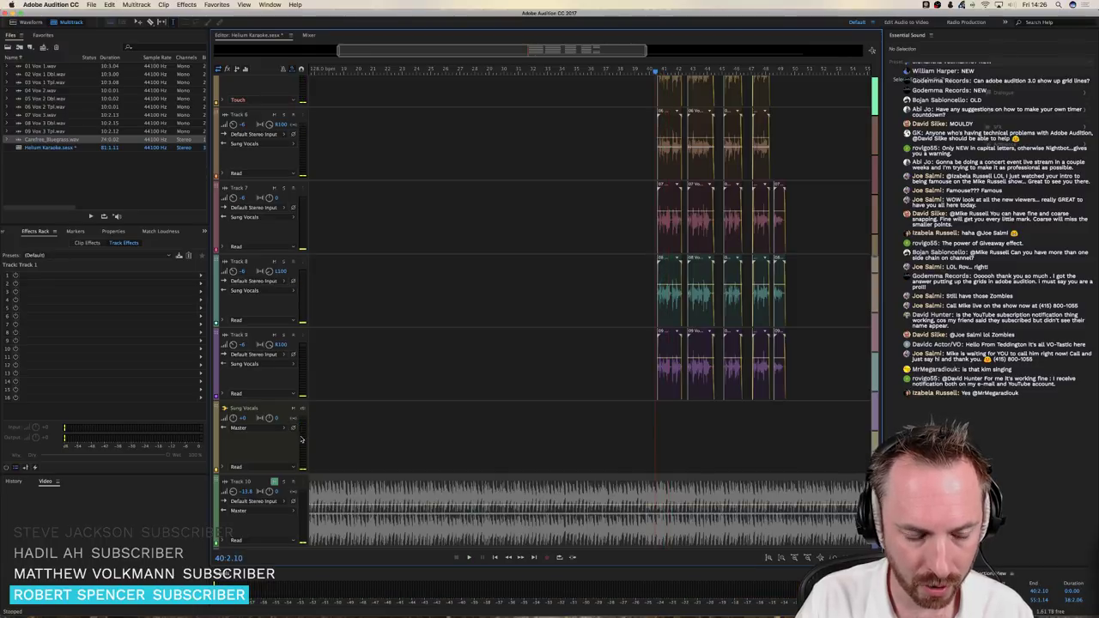
key("space")
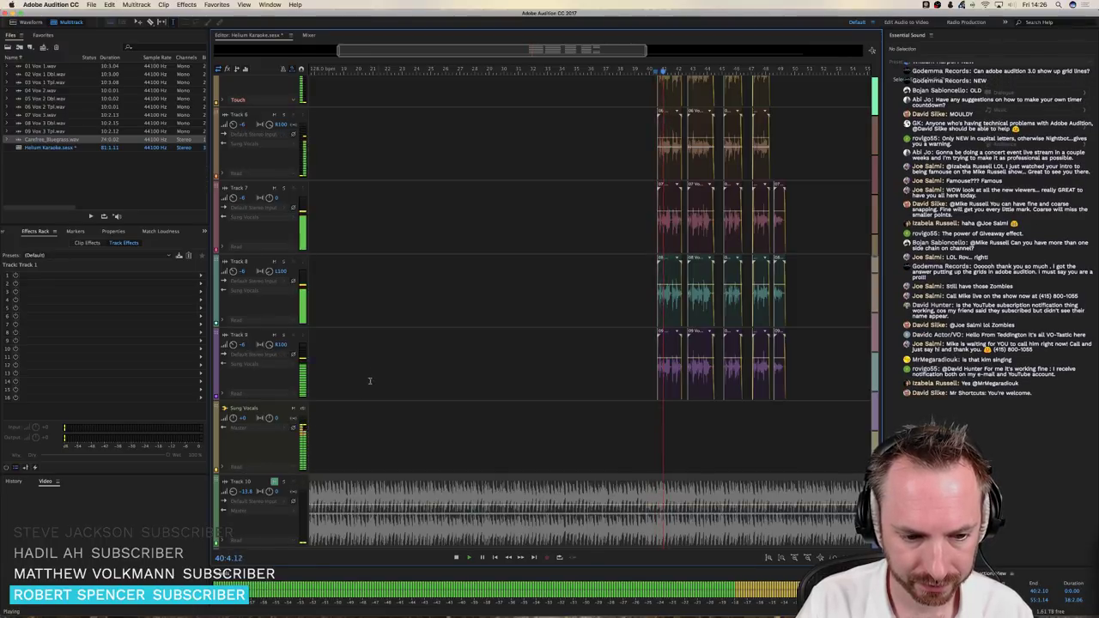
key("space")
scroll(364, 351, "up", 5)
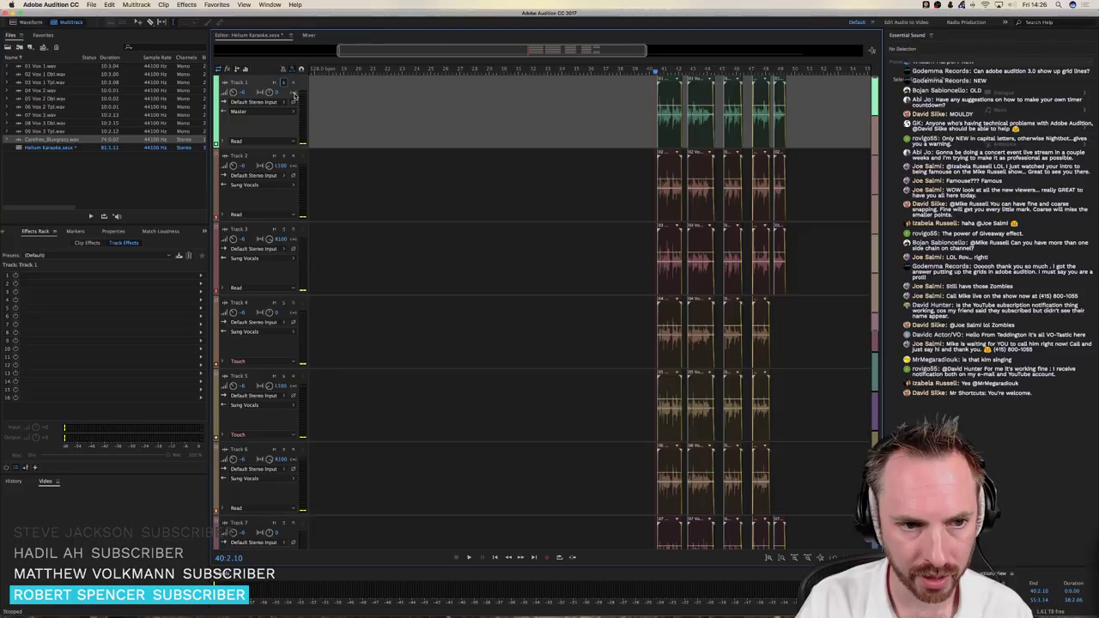
Solo Track 1, load the MRC rack preset as its track effects, and play it from just before the first clip
left_click(284, 84)
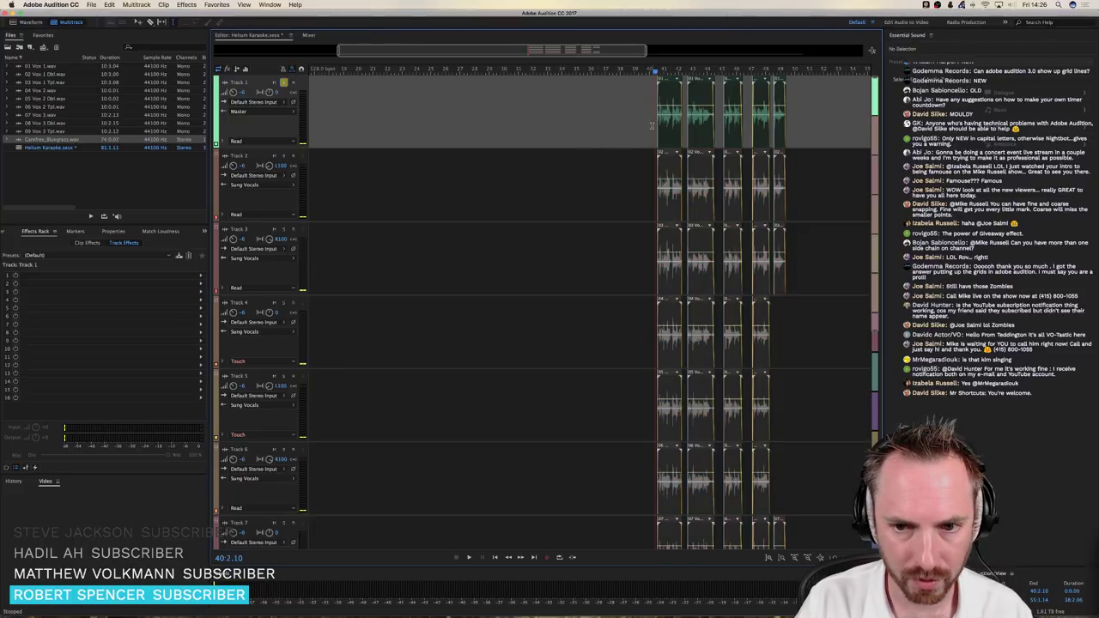
left_click(52, 255)
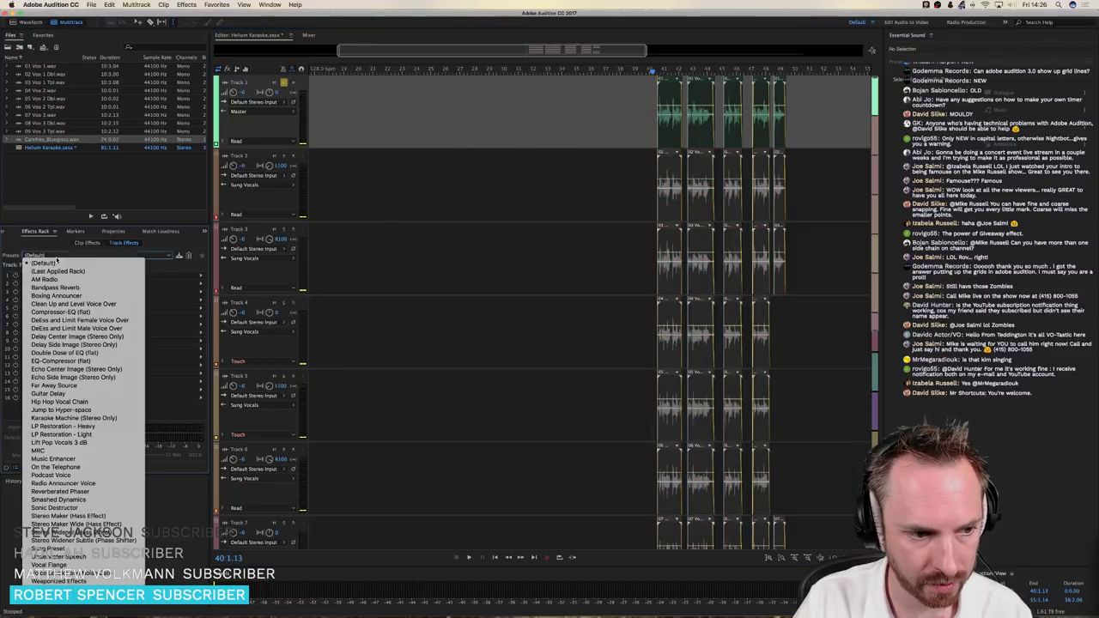
left_click(82, 450)
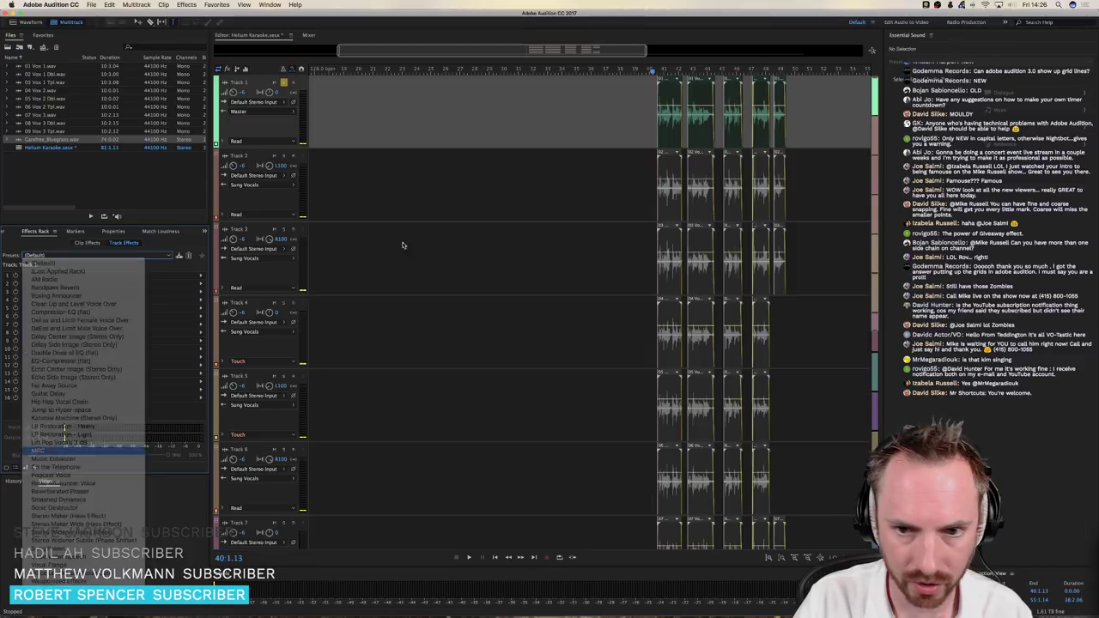
key("space")
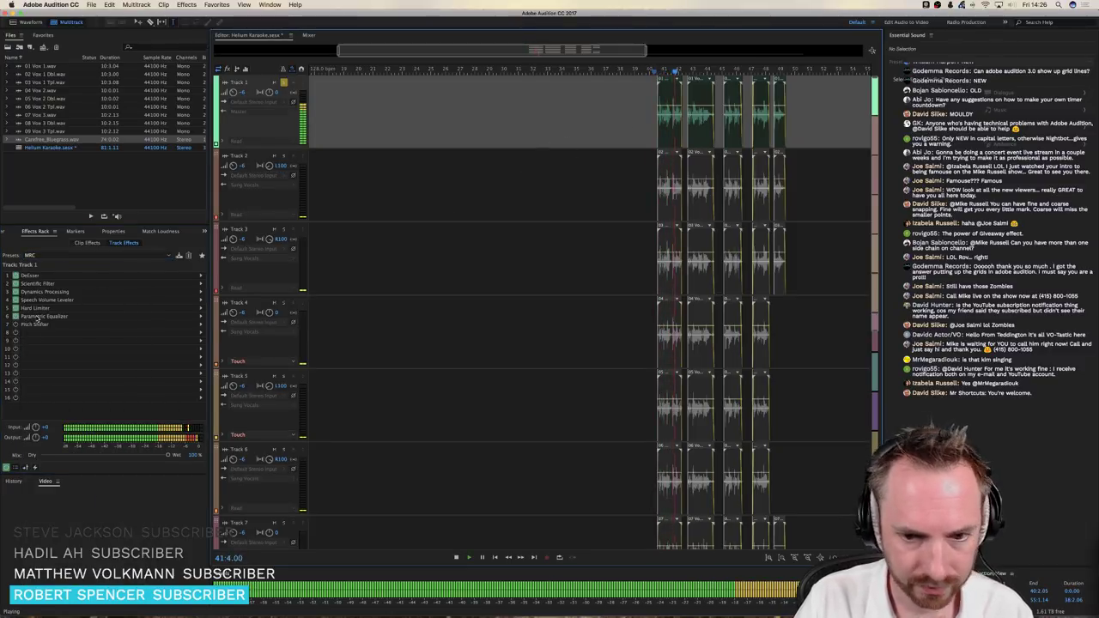
key("space")
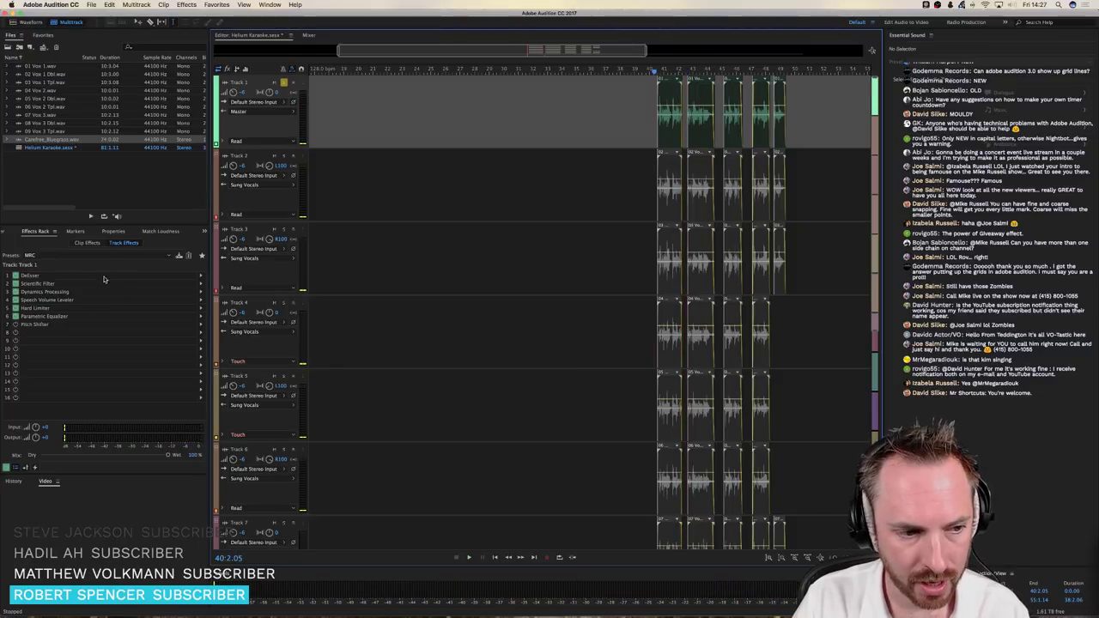
Compare Track 1's sound under the (Default) rack preset and the MRC rack preset by playing the opening with each
left_click(61, 256)
left_click(52, 261)
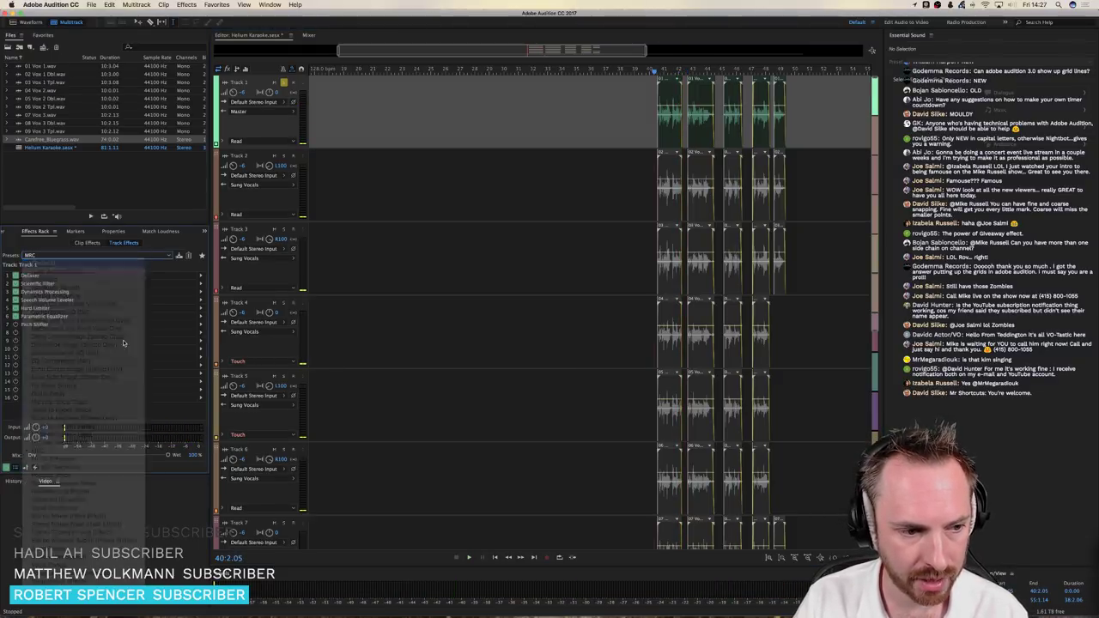
key("space")
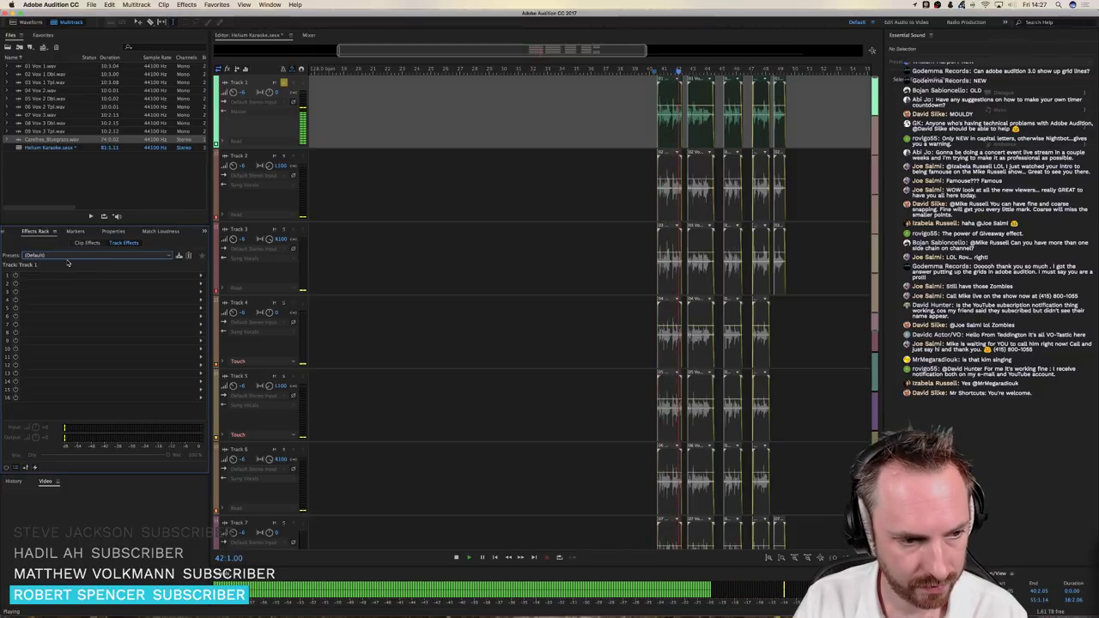
key("space")
left_click(65, 256)
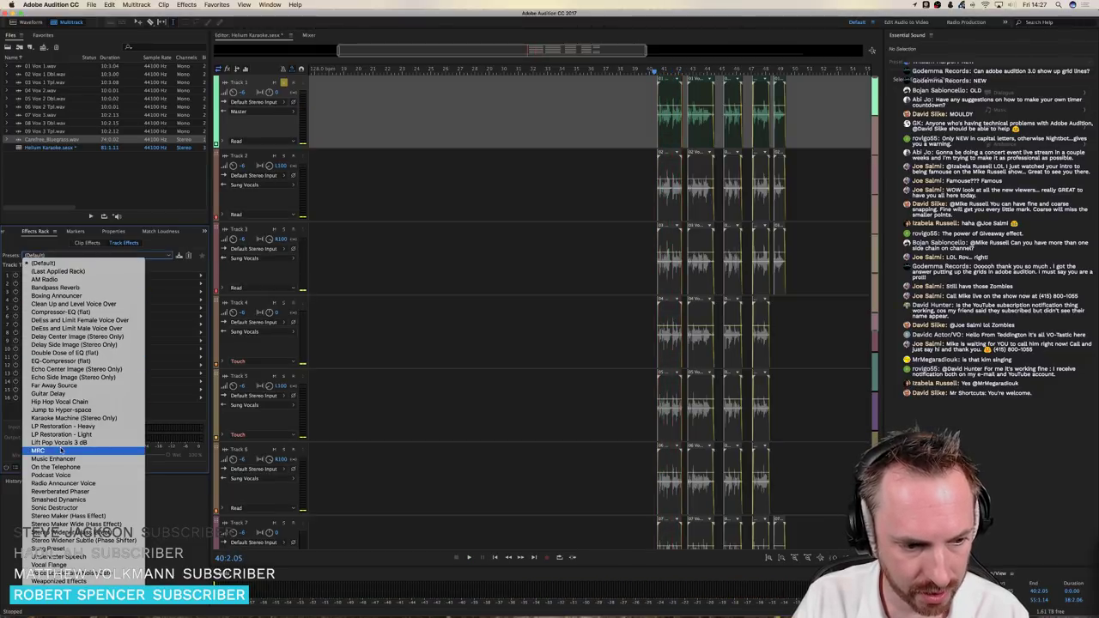
left_click(60, 450)
key("space")
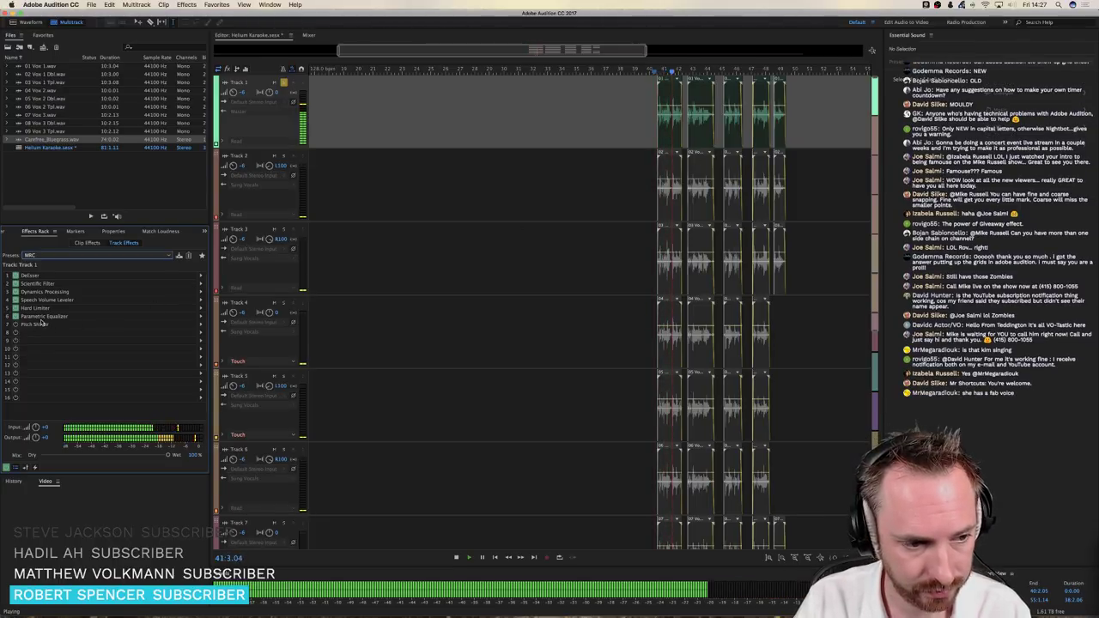
key("space")
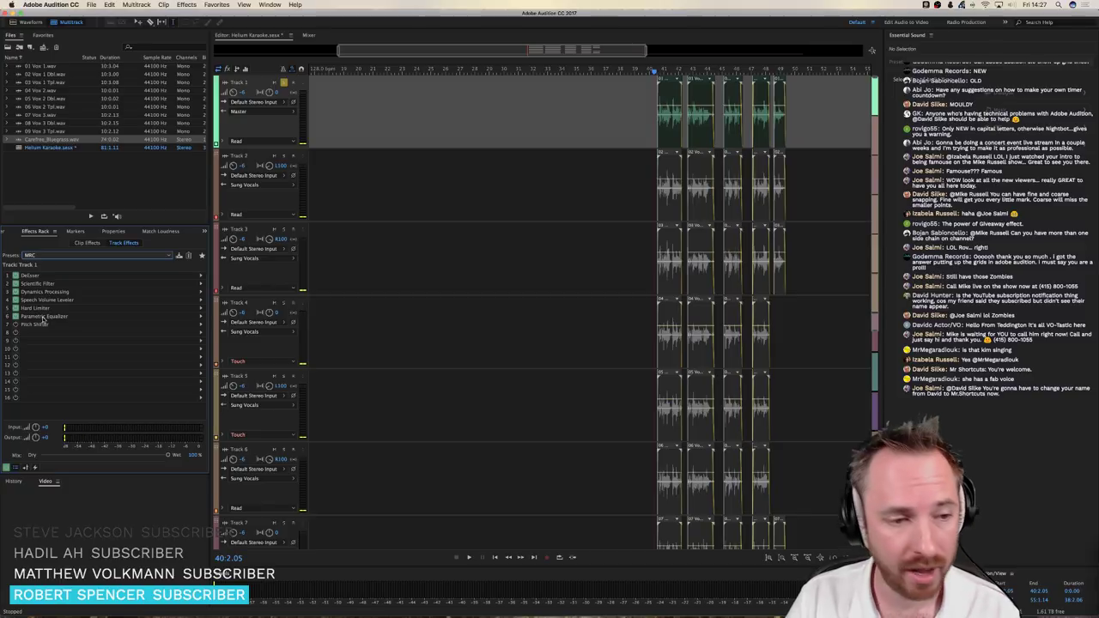
Open the Parametric Equalizer in Track 1's effects rack and reset it to the (Default) preset
double_click(47, 317)
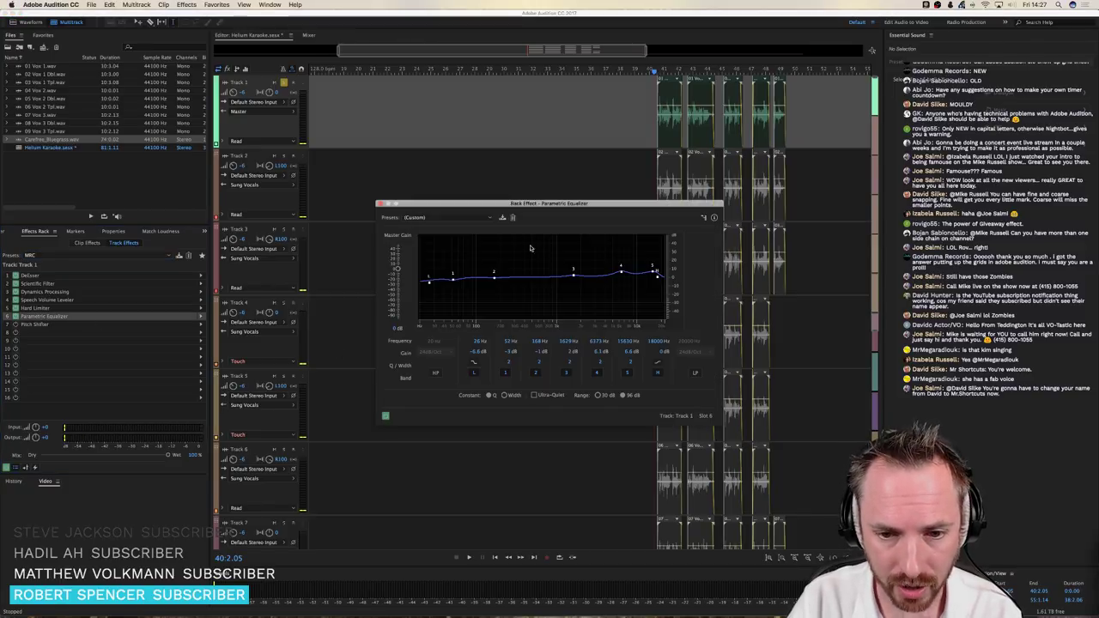
left_click(435, 216)
left_click(434, 225)
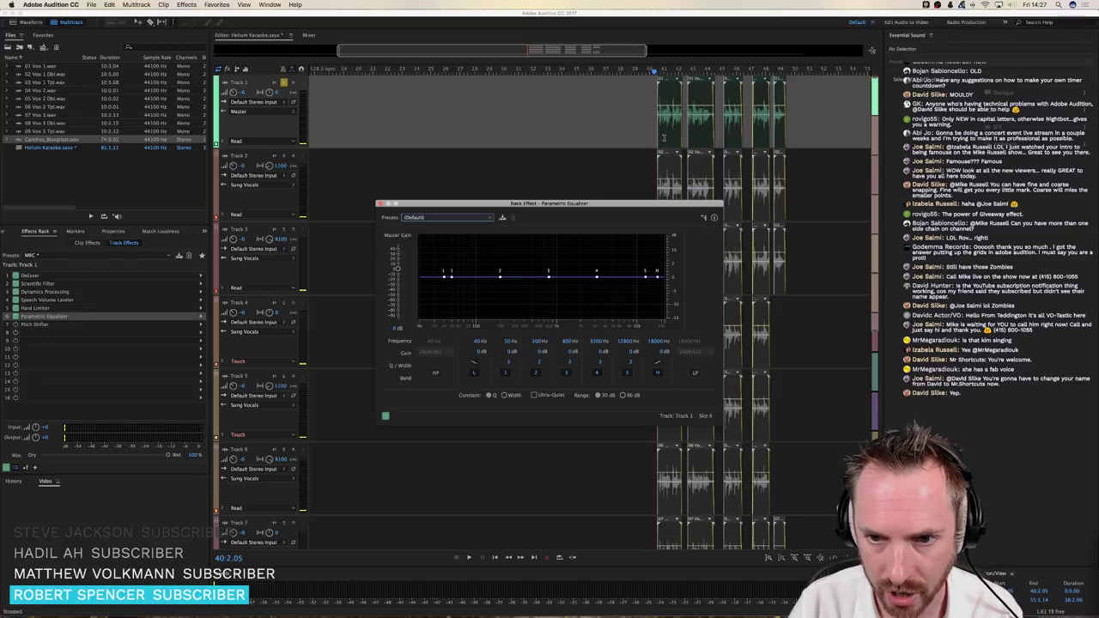
Boost Track 1's highs in the equalizer with band 5 about 7.3 dB near 17000 Hz and band H about 8.8 dB near 20200 Hz, checking by playback
key("space")
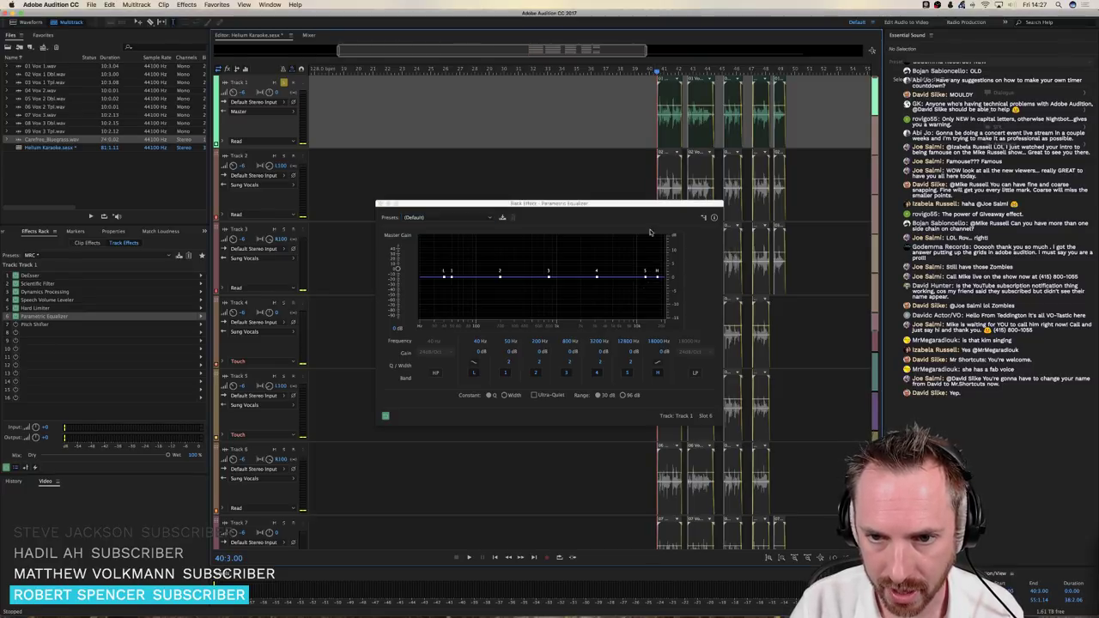
left_click_drag(648, 281, 628, 257)
left_click_drag(540, 259, 660, 274)
key("space")
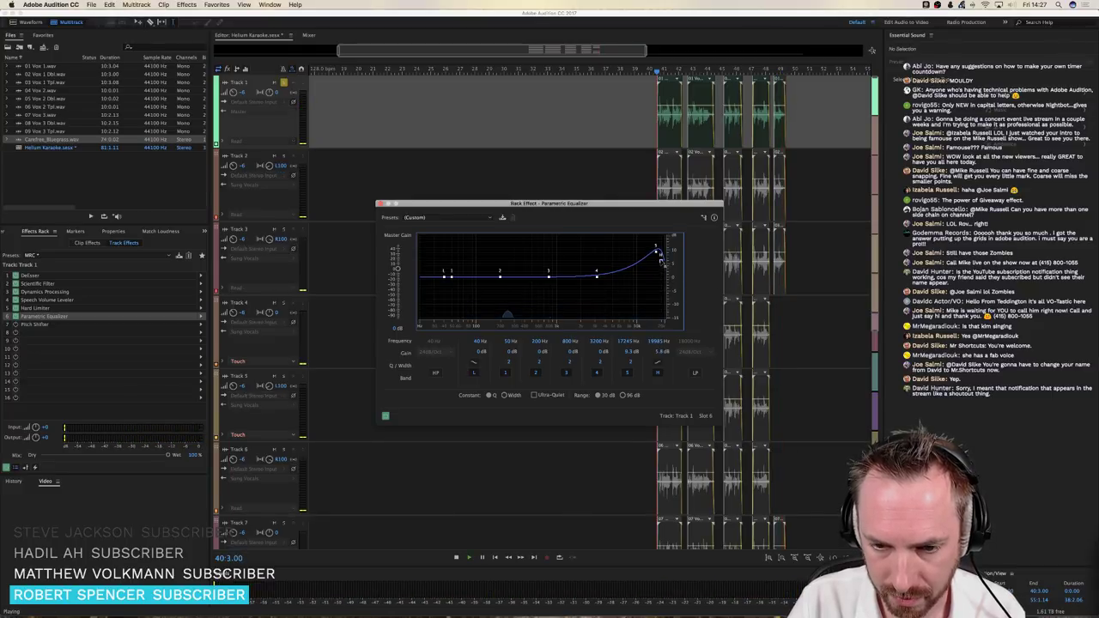
key("space")
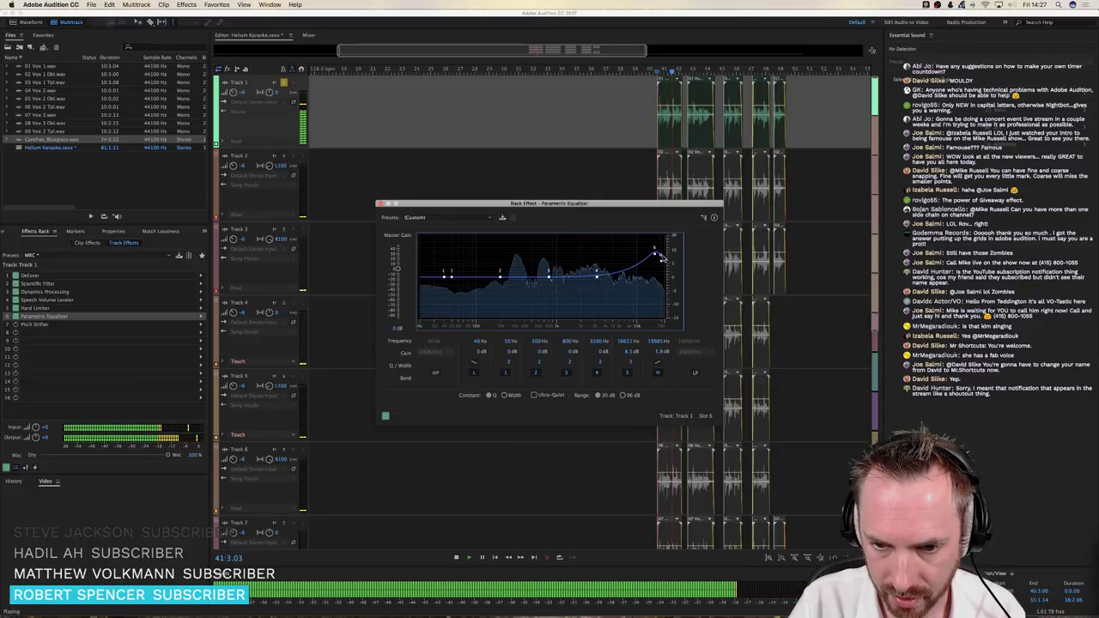
left_click_drag(661, 252, 661, 252)
key("space")
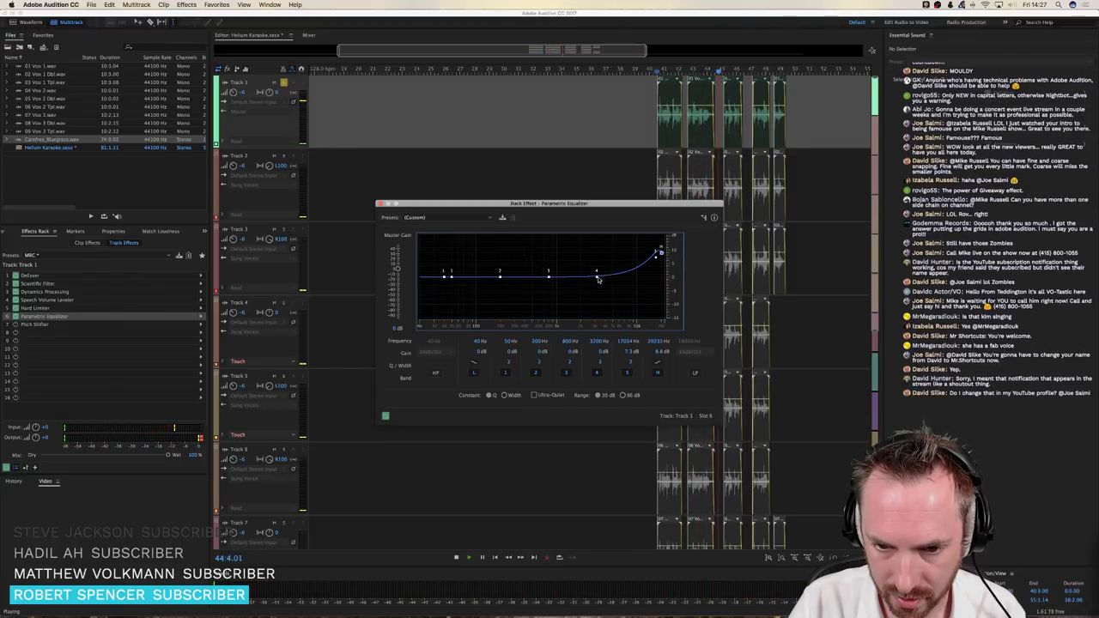
During playback, boost equalizer bands 3, 4, 5 and H about 1.3, 2.2, 6.5 and 6.5 dB near 550, 2500, 13200 and 21250 Hz
key("space")
mouse_move(598, 277)
left_mouse_down()
mouse_move(597, 297)
mouse_move(611, 282)
mouse_move(577, 274)
mouse_move(586, 271)
left_mouse_up()
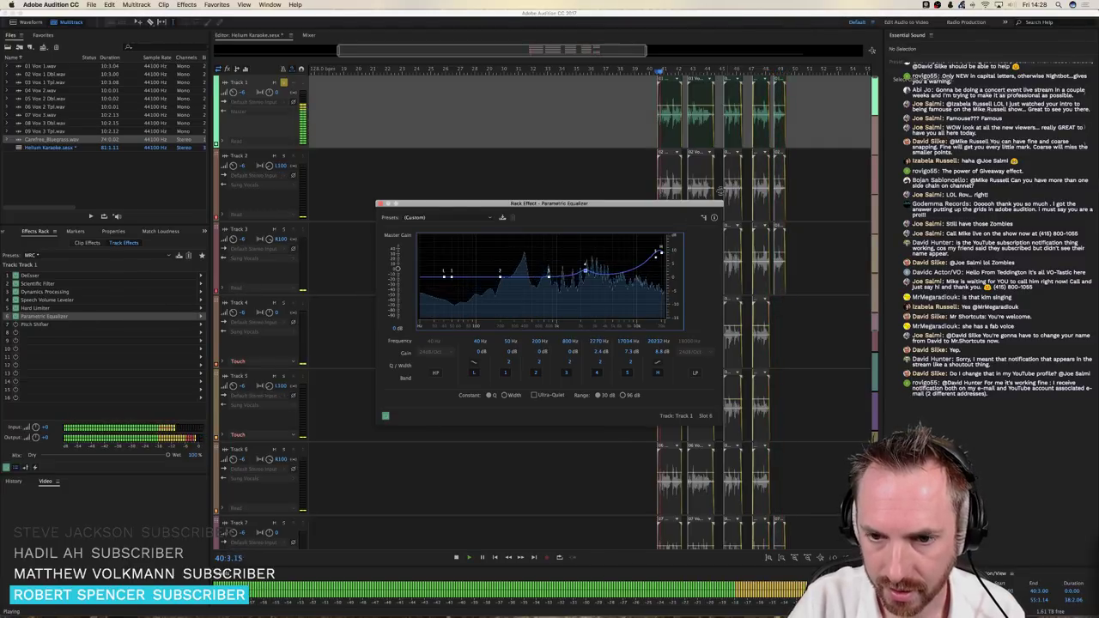
left_click_drag(584, 271, 588, 272)
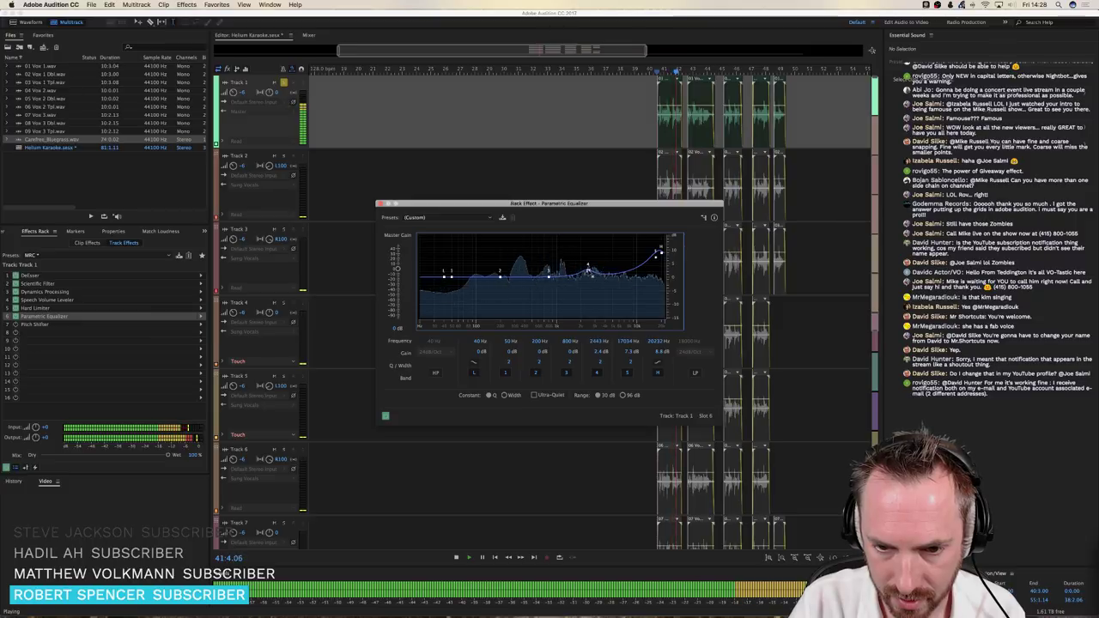
mouse_move(659, 250)
left_mouse_down()
mouse_move(662, 258)
mouse_move(647, 258)
mouse_move(663, 258)
left_mouse_up()
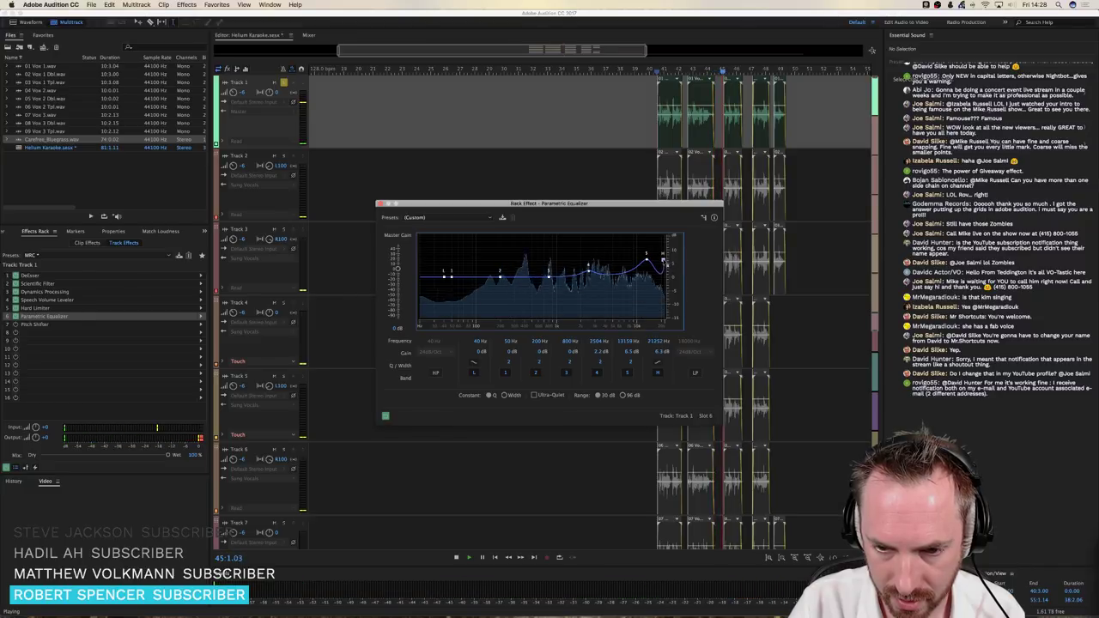
mouse_move(548, 273)
left_mouse_down()
mouse_move(559, 249)
mouse_move(535, 272)
left_mouse_up()
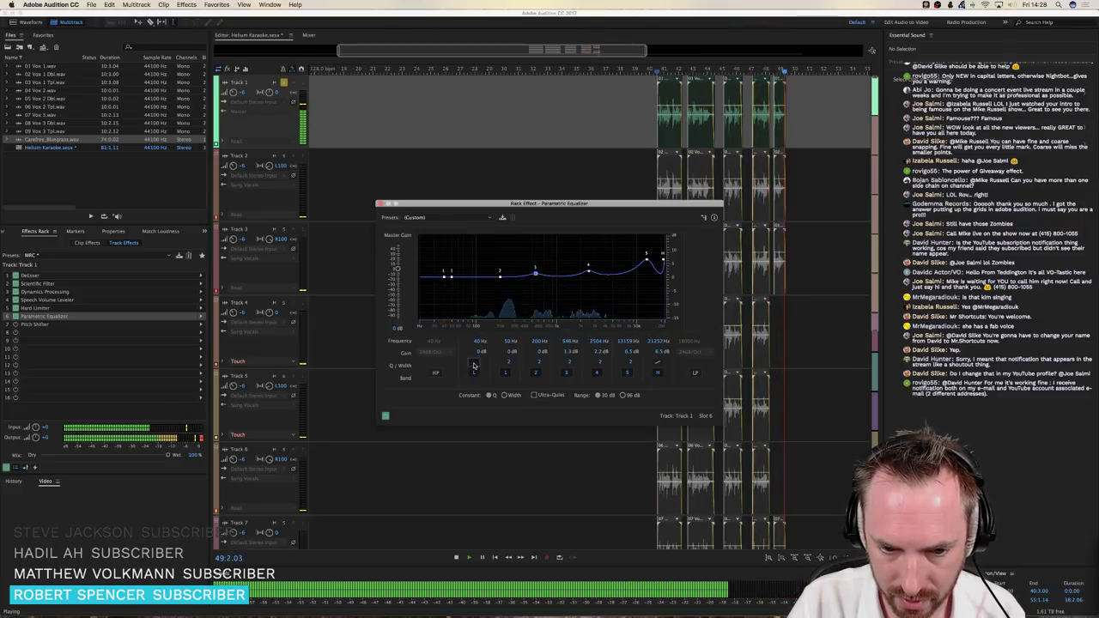
Cut Track 1's low end with equalizer band L at -15 dB near 69 Hz, check it by playback and close the equalizer
key("space")
key("space")
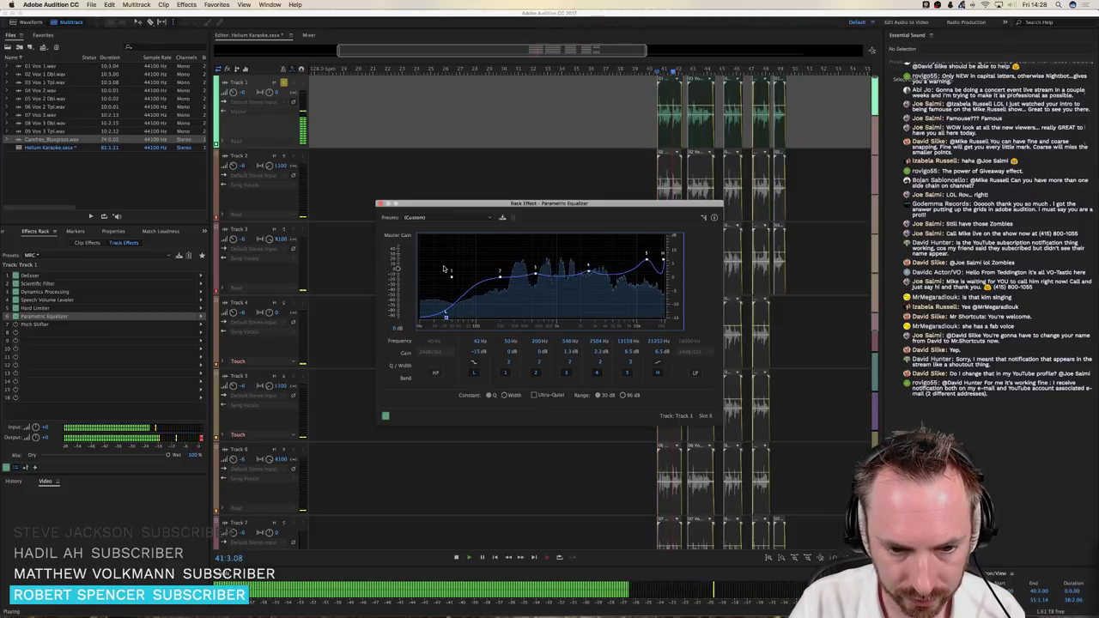
left_click_drag(447, 317, 463, 319)
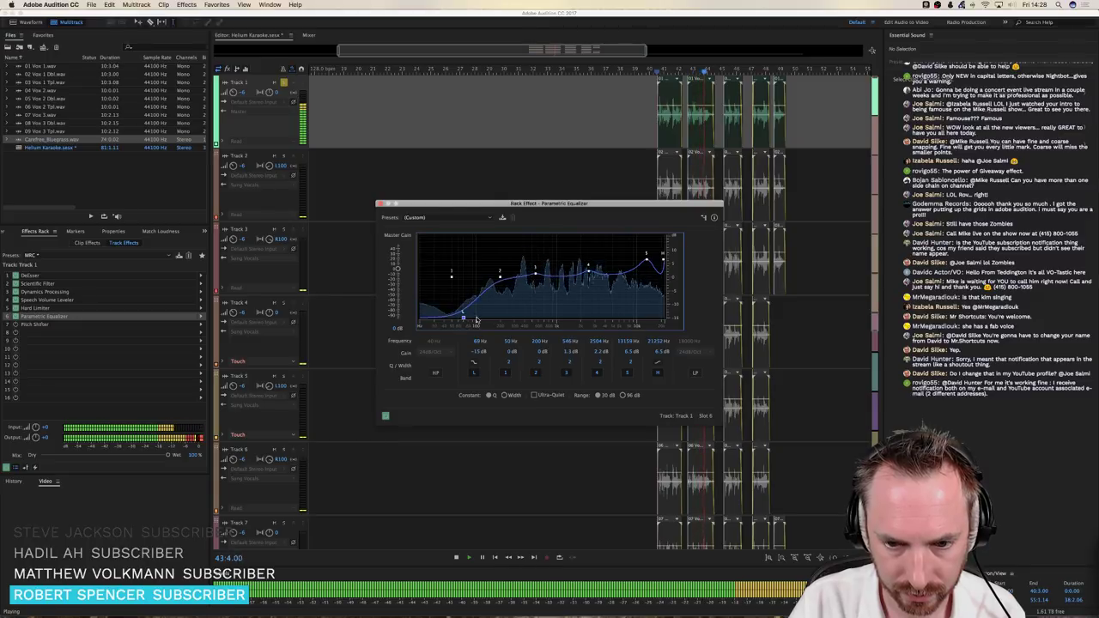
key("space")
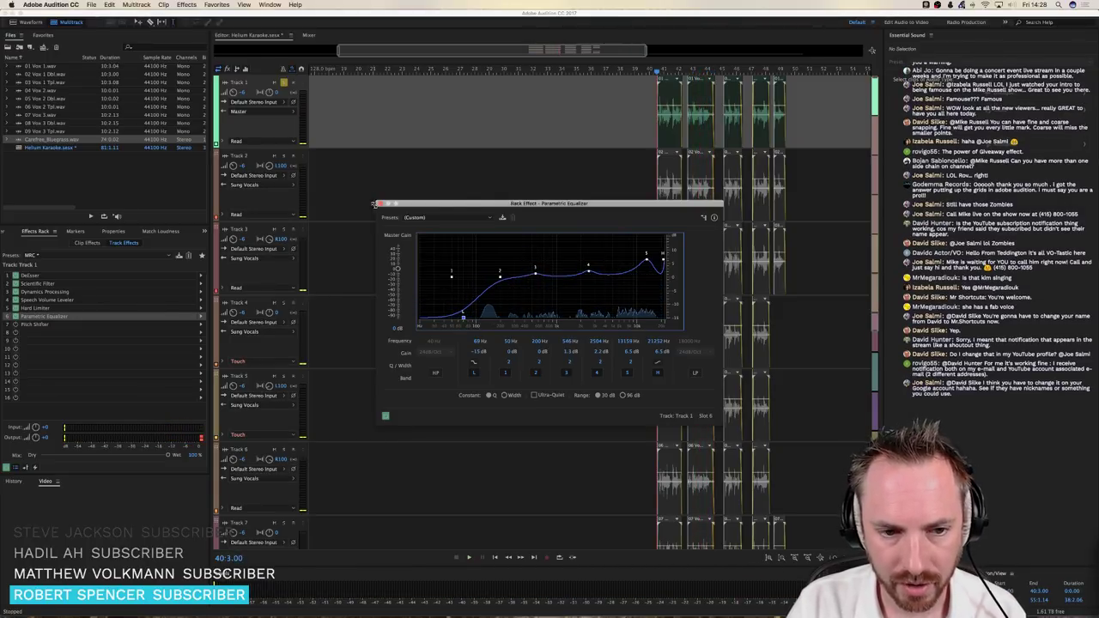
left_click(379, 205)
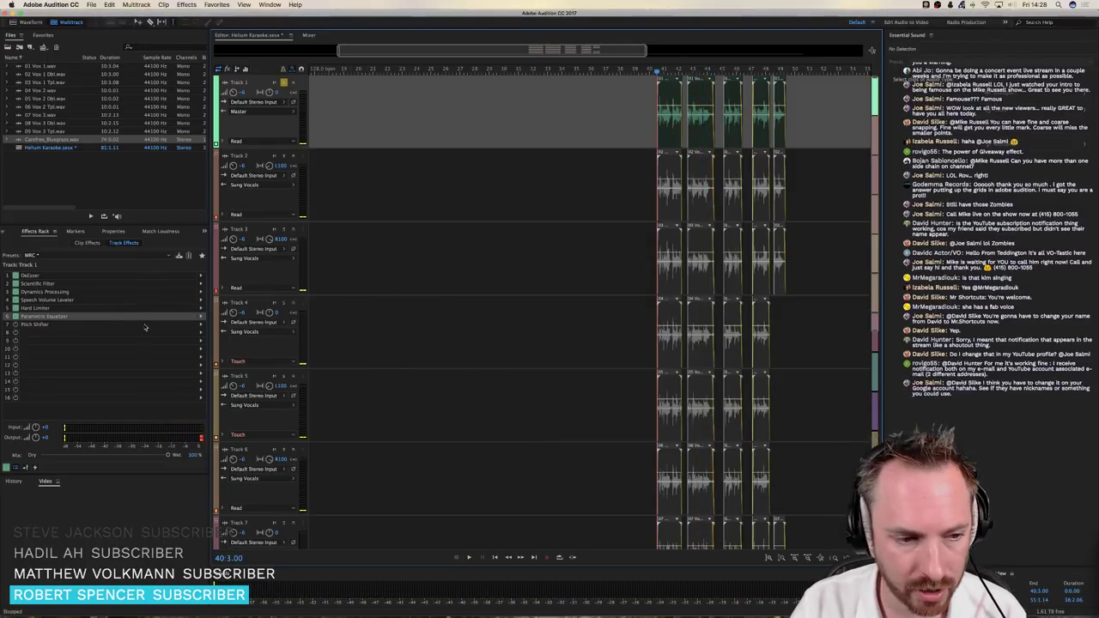
Insert the iZotope Neutron AU plug-in into slot 8 of Track 1's effects rack and dismiss its preset manager
left_click(203, 334)
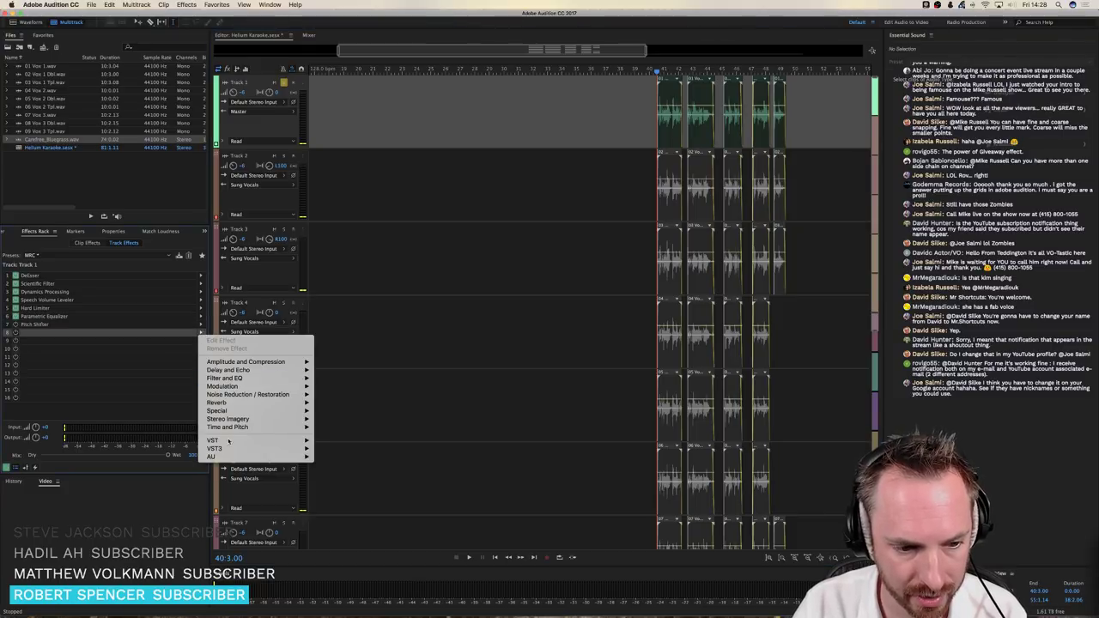
mouse_move(249, 457)
mouse_move(344, 481)
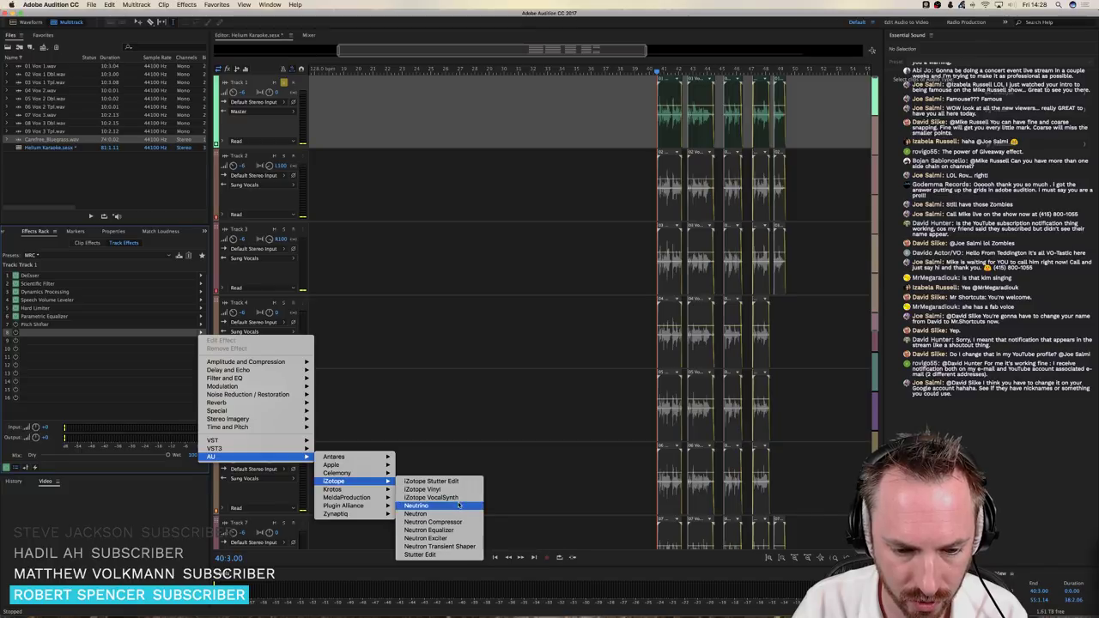
left_click(417, 506)
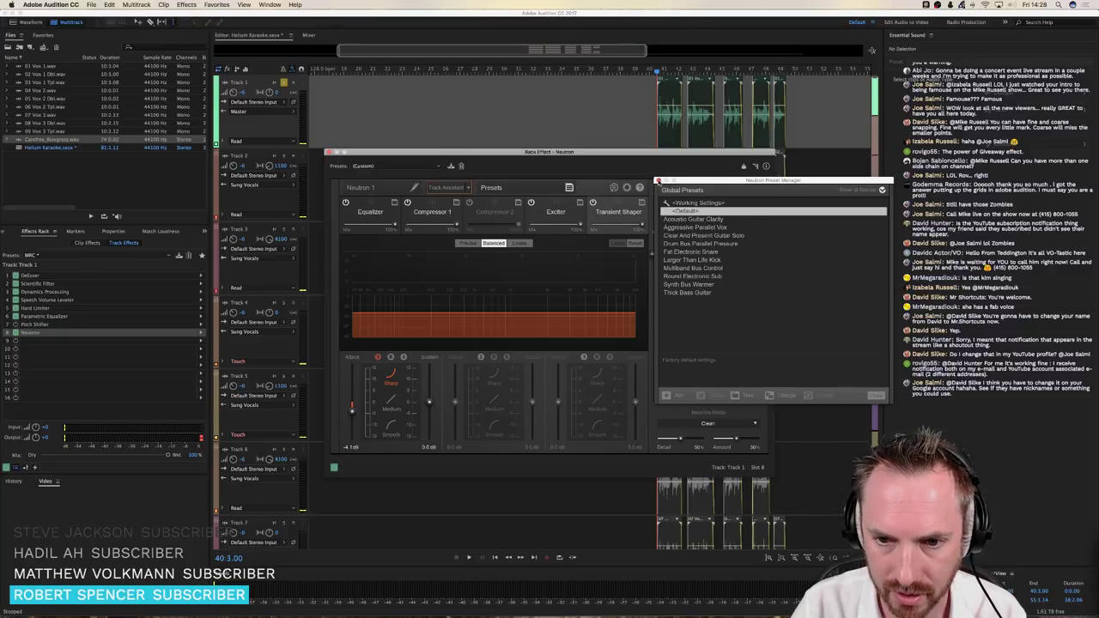
left_click(658, 180)
While playing the vocal, move the Neutron Equalizer's blue high band to about 9650 Hz, 3.7 dB, and widen its Q to 0.6
left_click(373, 219)
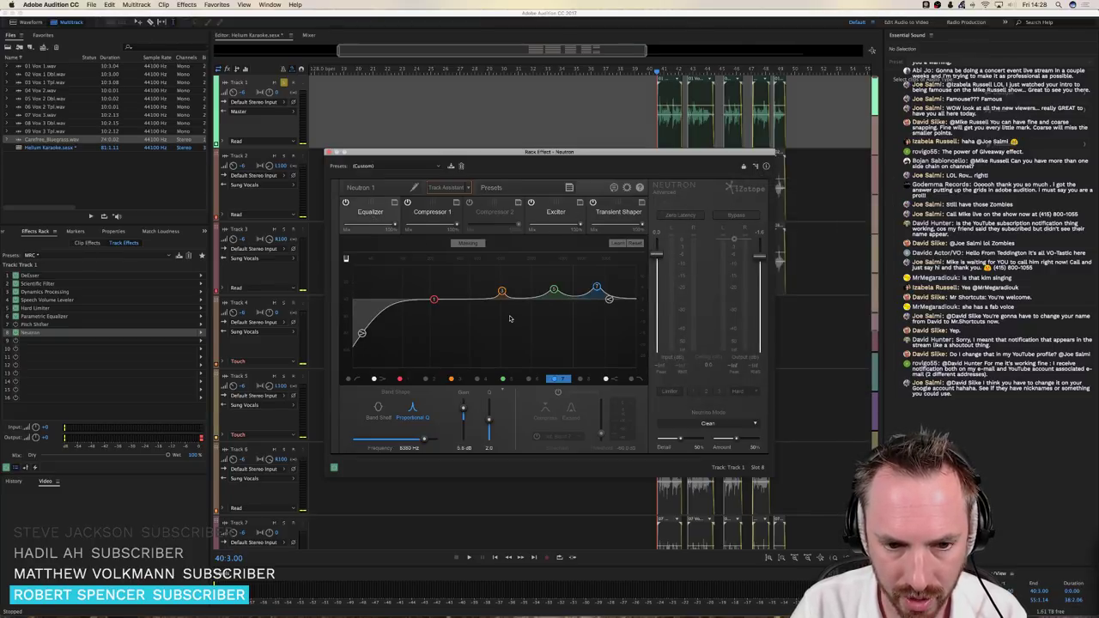
key("space")
mouse_move(597, 288)
left_mouse_down()
mouse_move(584, 297)
mouse_move(603, 291)
mouse_move(522, 282)
mouse_move(604, 292)
left_mouse_up()
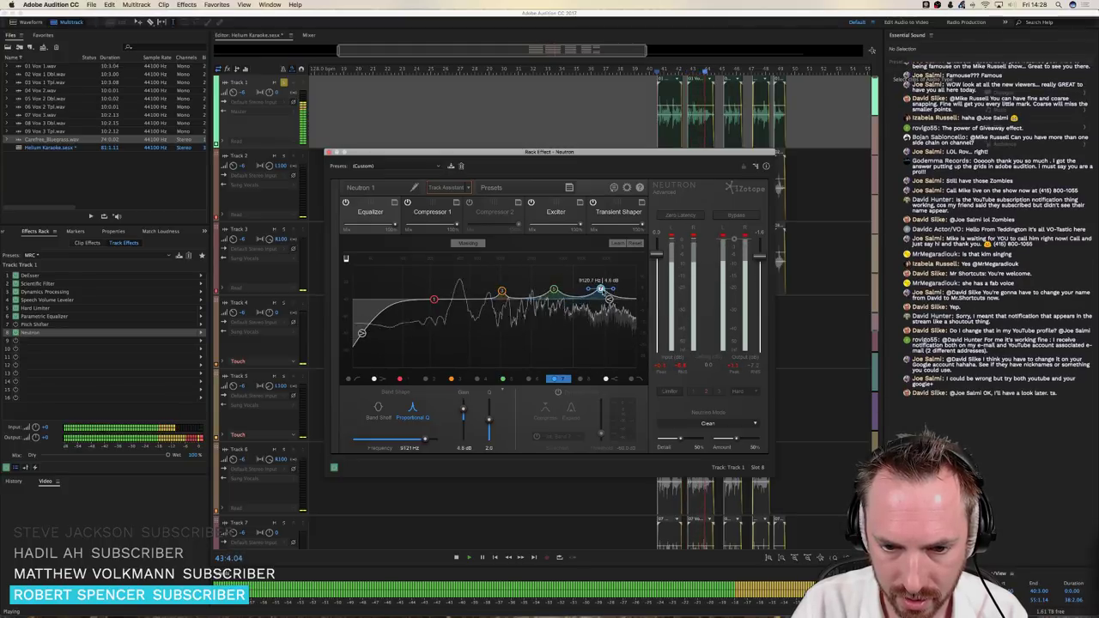
scroll(604, 292, "down", 5)
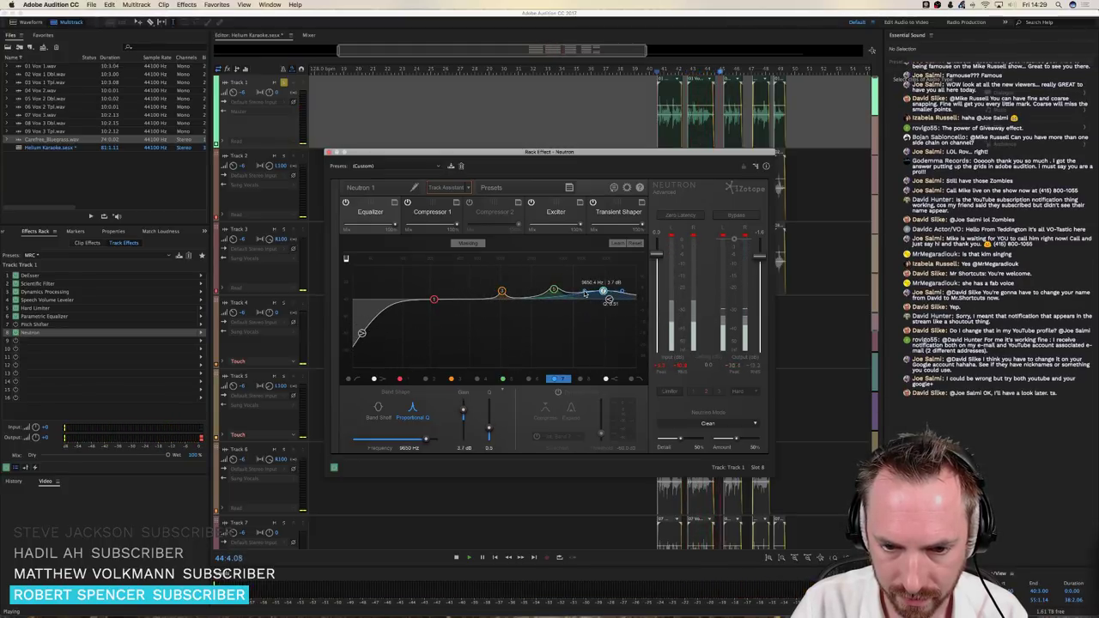
scroll(585, 293, "up", 1)
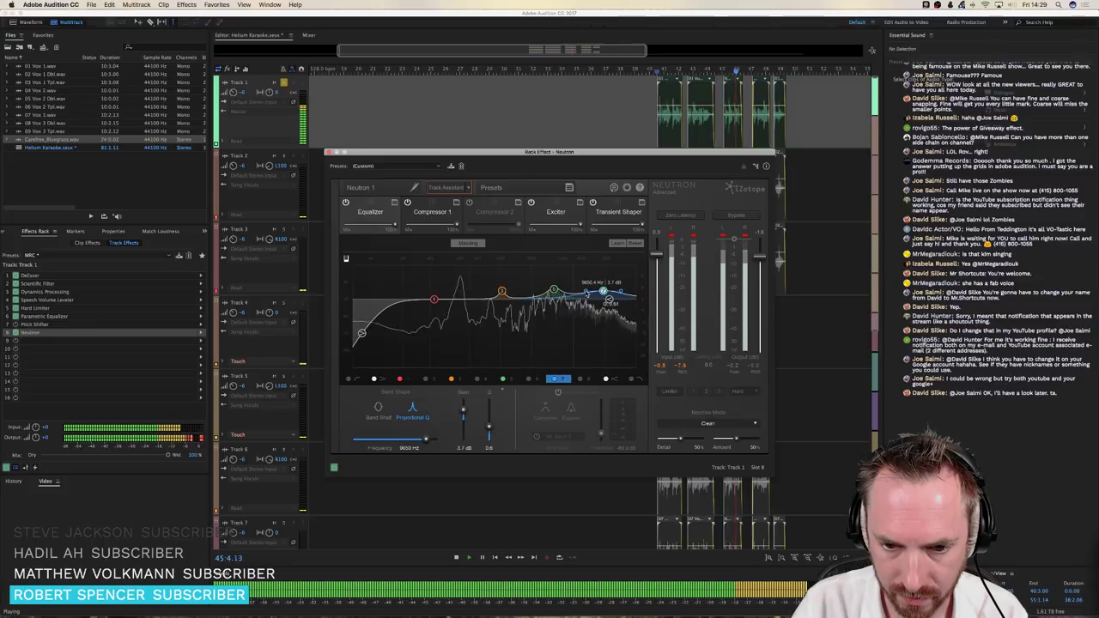
While auditioning the vocal, shift the green equalizer band to about 3725 Hz and move the orange band slightly higher in frequency
mouse_move(554, 290)
left_mouse_down()
mouse_move(537, 292)
mouse_move(559, 293)
left_mouse_up()
scroll(548, 294, "down", 1)
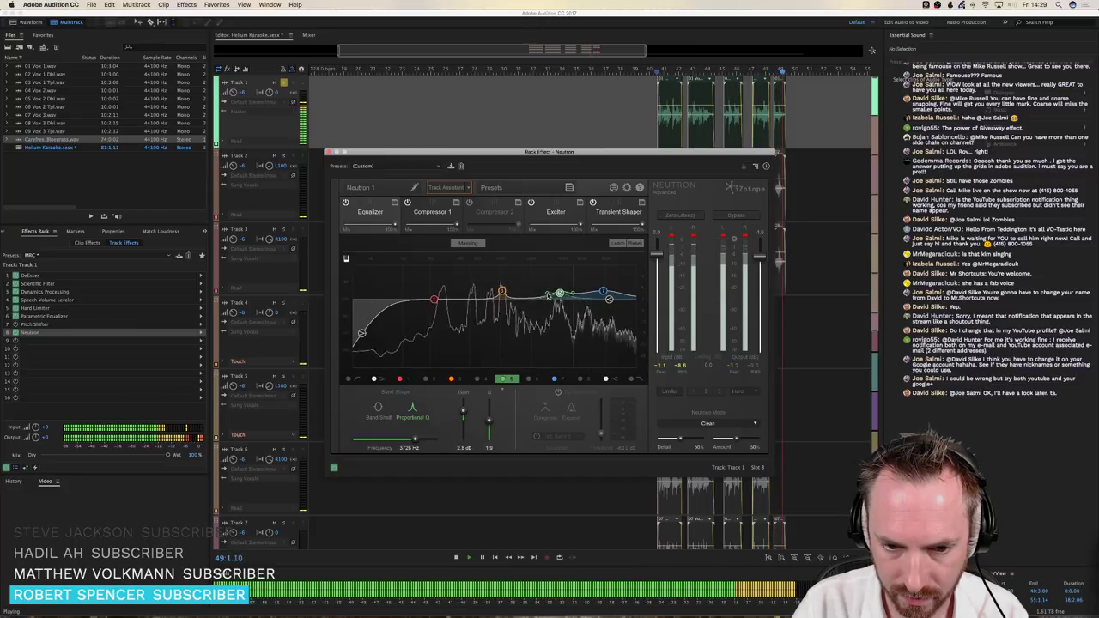
key("space")
key("space")
left_click_drag(501, 293, 529, 310)
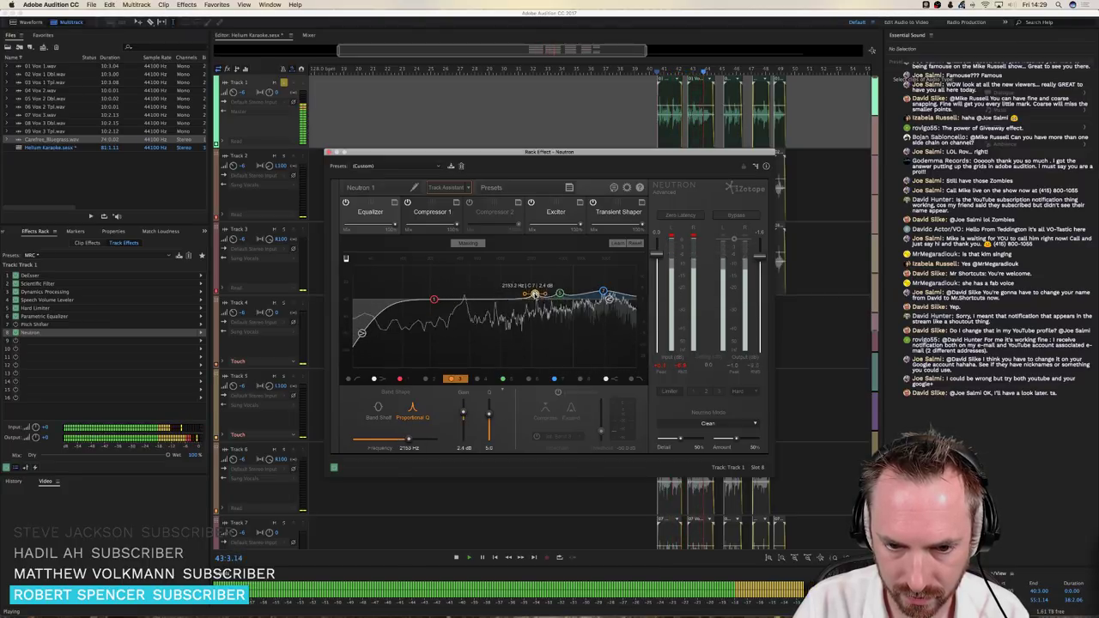
Boost the red equalizer band by about 2.2 dB near 355 Hz and move the low shelf to about 61 Hz, -16.3 dB
left_click(434, 299)
key("space")
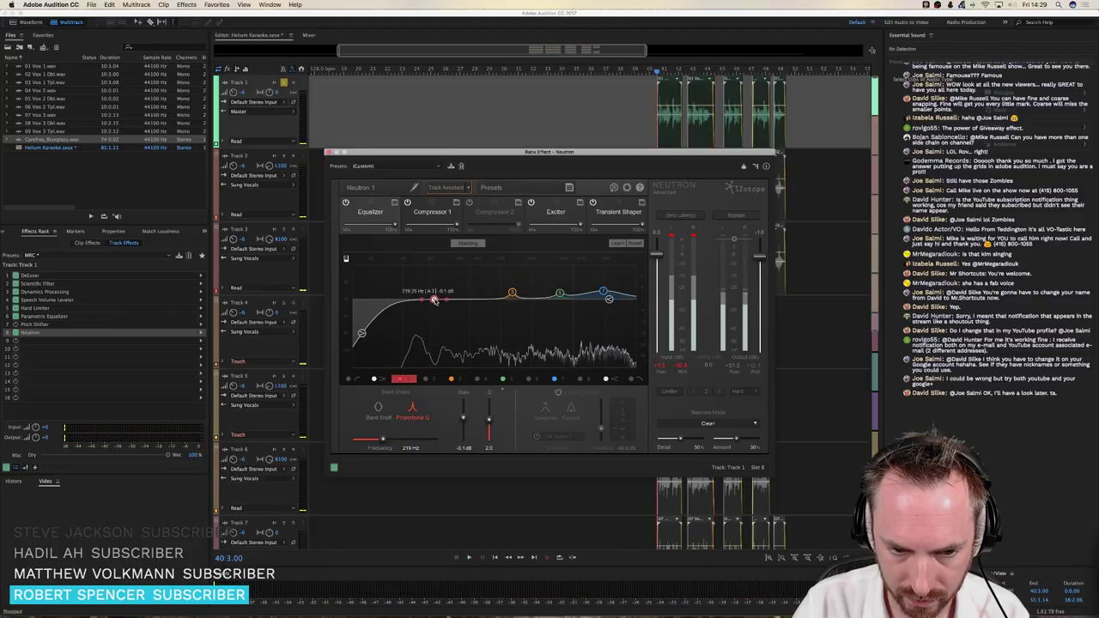
key("space")
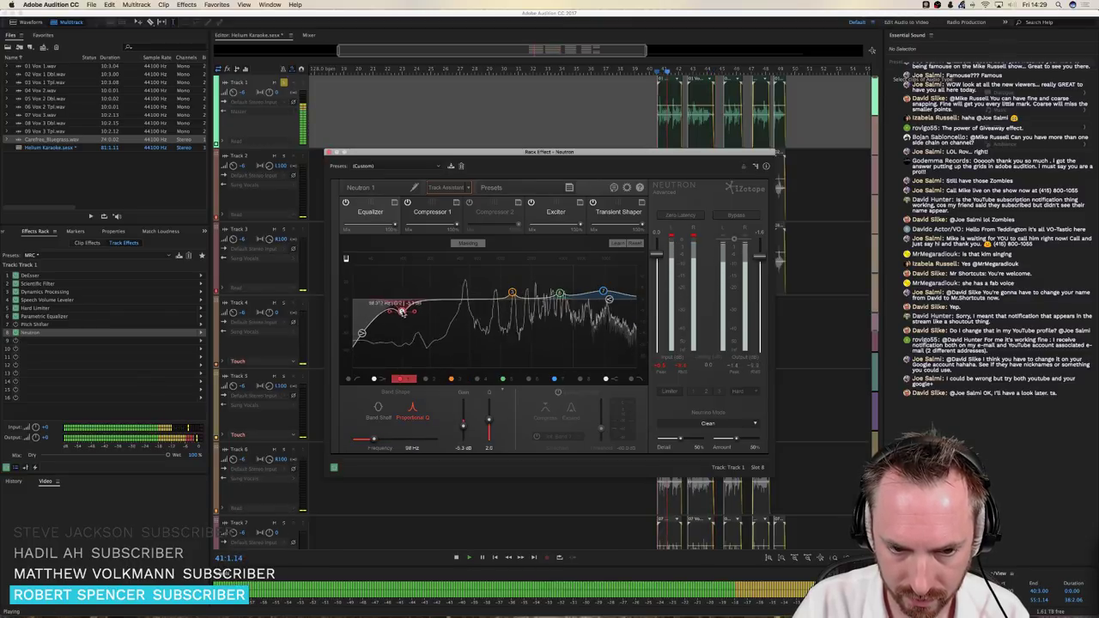
left_click_drag(454, 302, 457, 295)
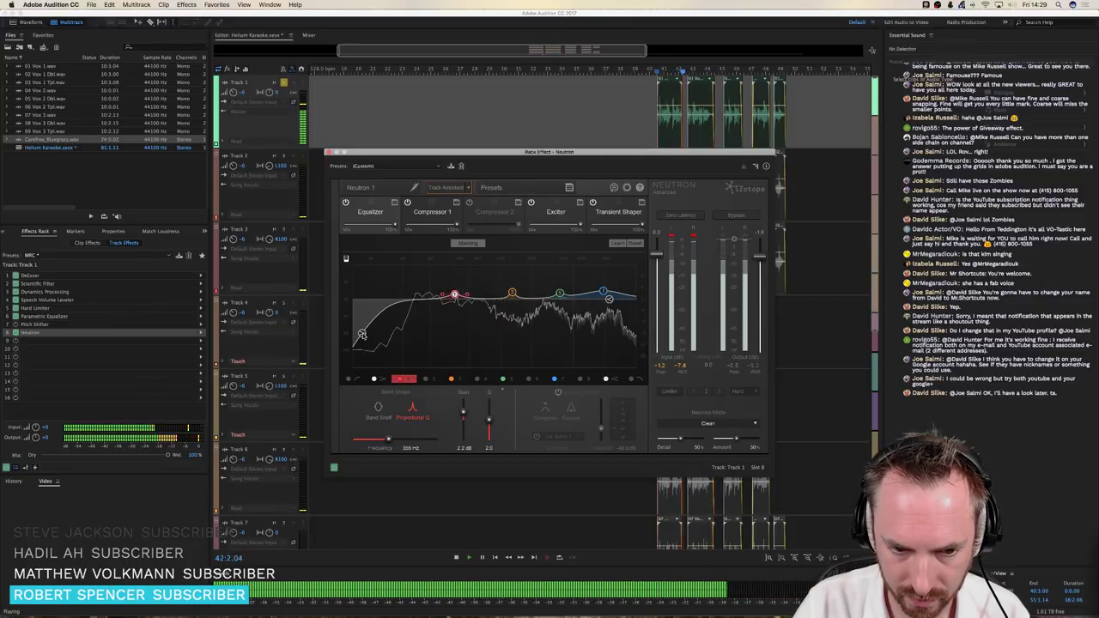
left_click_drag(361, 332, 382, 342)
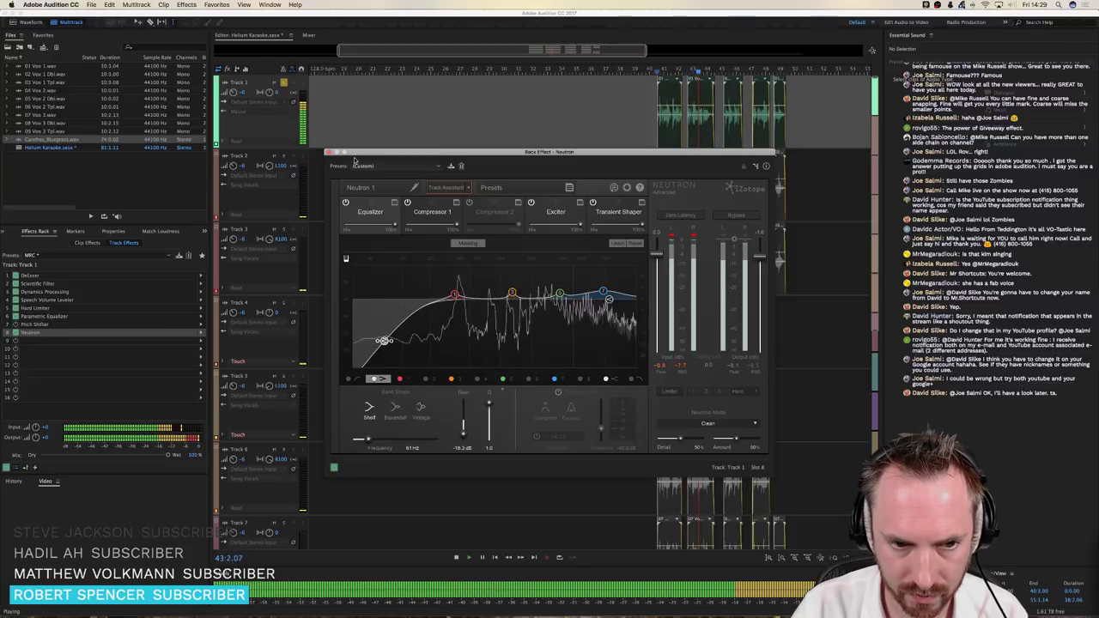
Look over Compressor 1, then raise the Exciter's high-band drive to about 9.3 dB while playing the vocal
left_click(421, 215)
key("space")
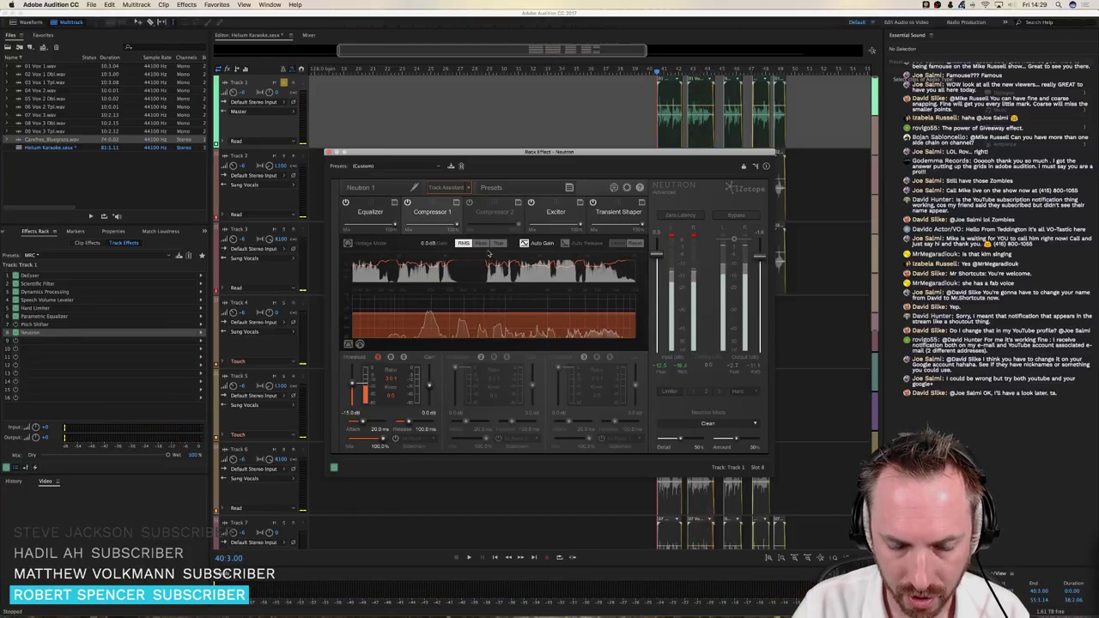
left_click(565, 219)
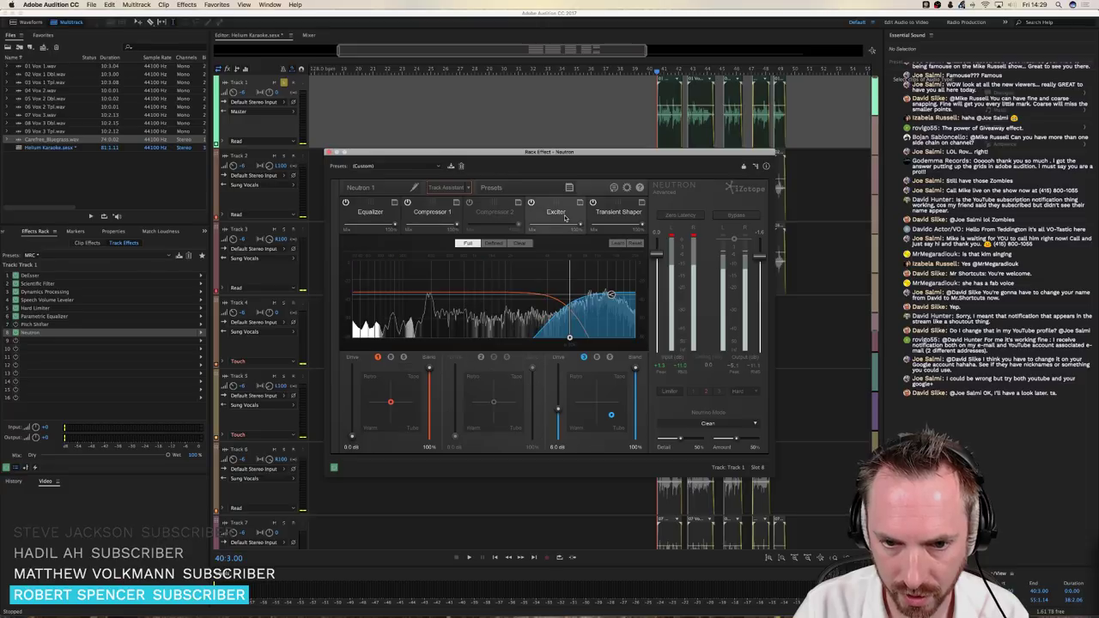
key("space")
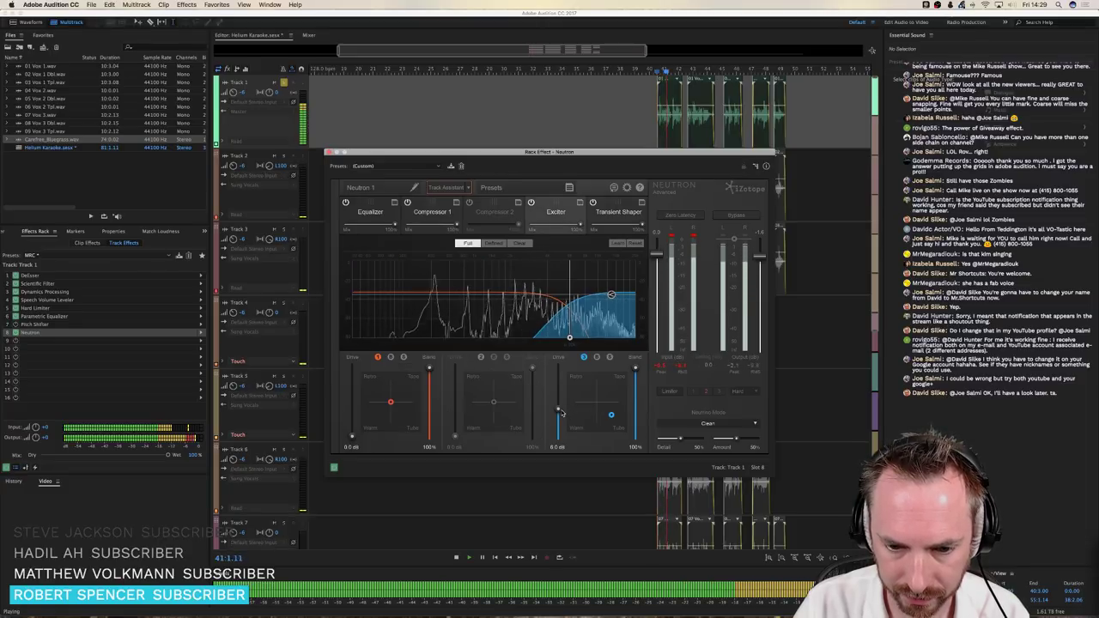
left_click_drag(559, 394, 560, 393)
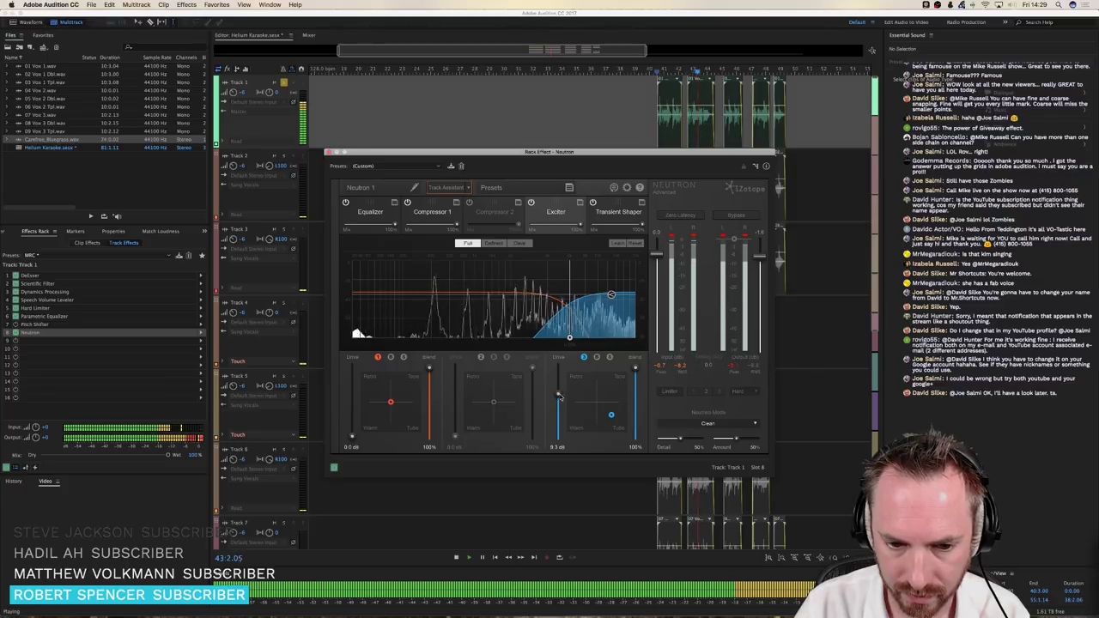
key("space")
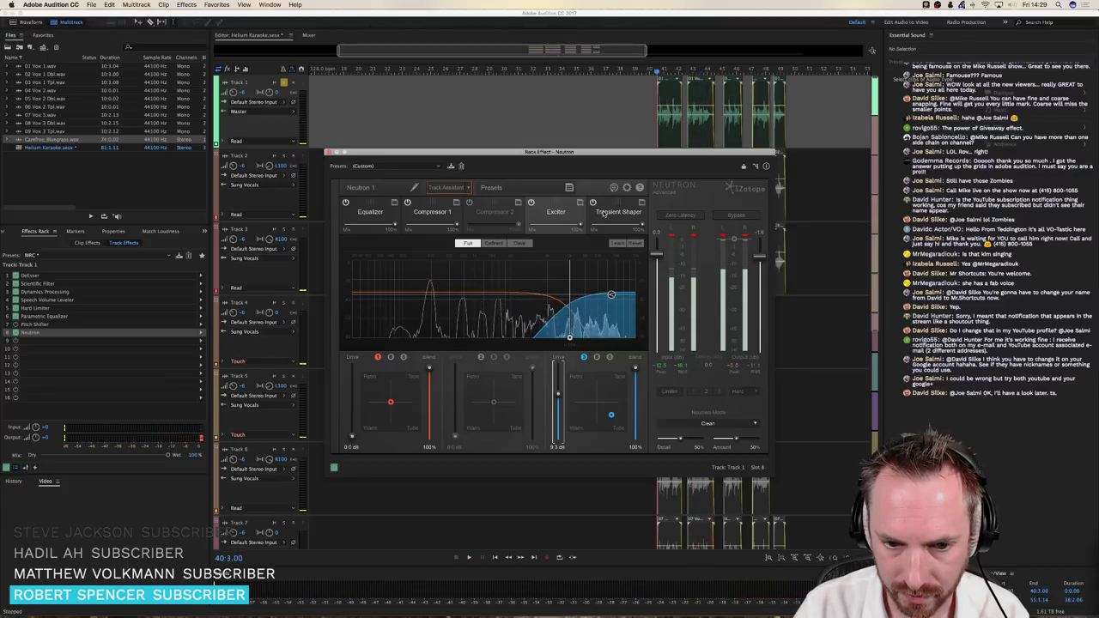
Check the Transient Shaper, close Neutron and save Track 1's effects rack as the preset "MRC Acapella"
left_click(606, 211)
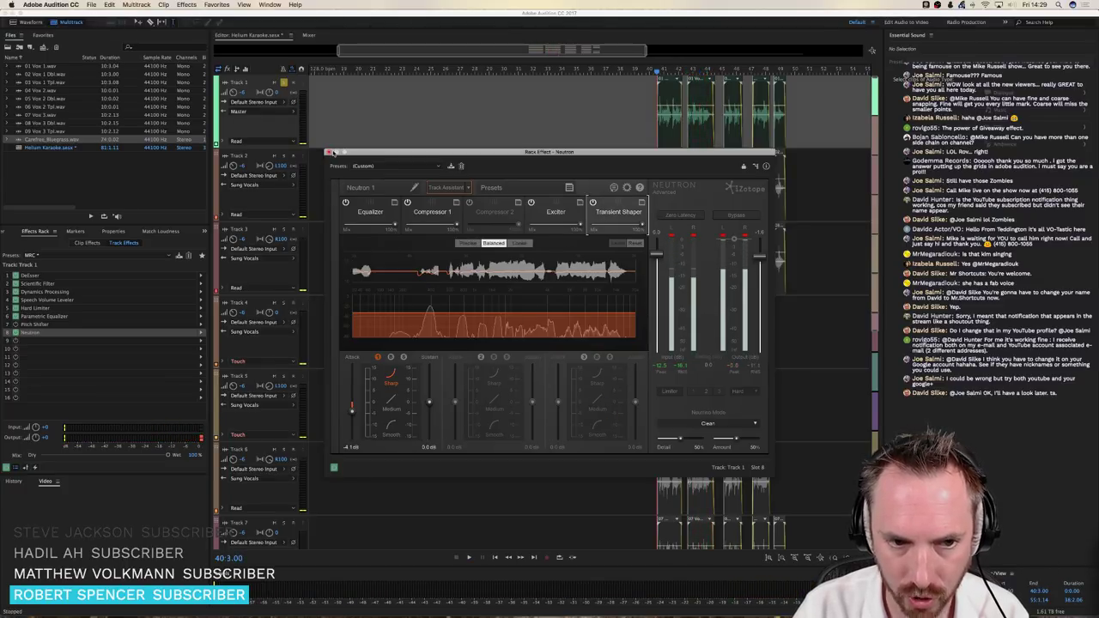
left_click(330, 152)
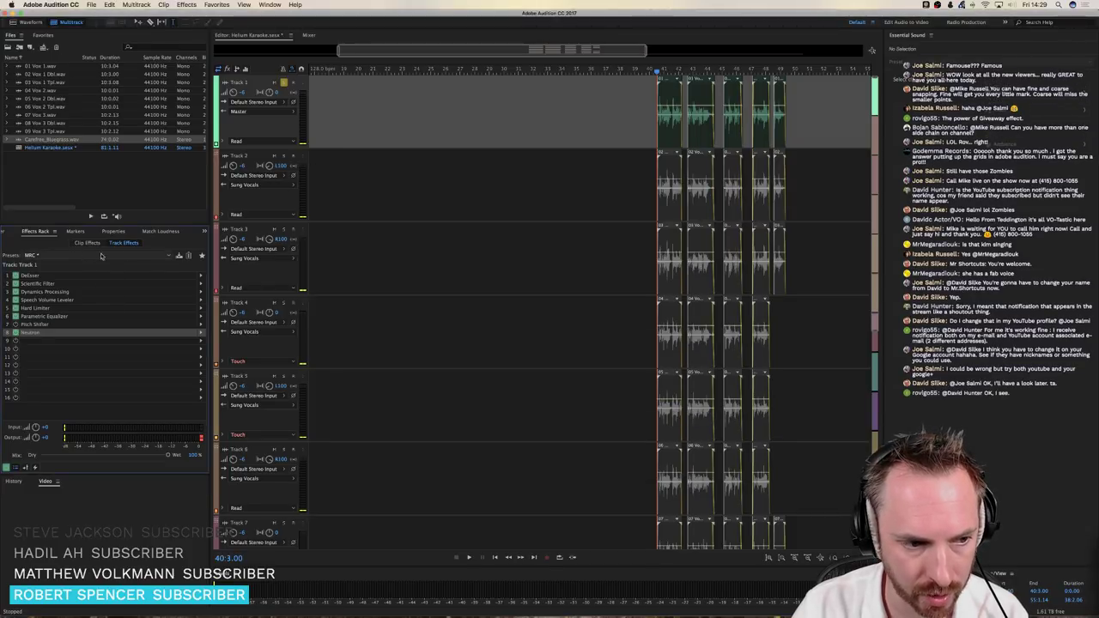
left_click(178, 255)
type("MRC Acapella")
key("Return")
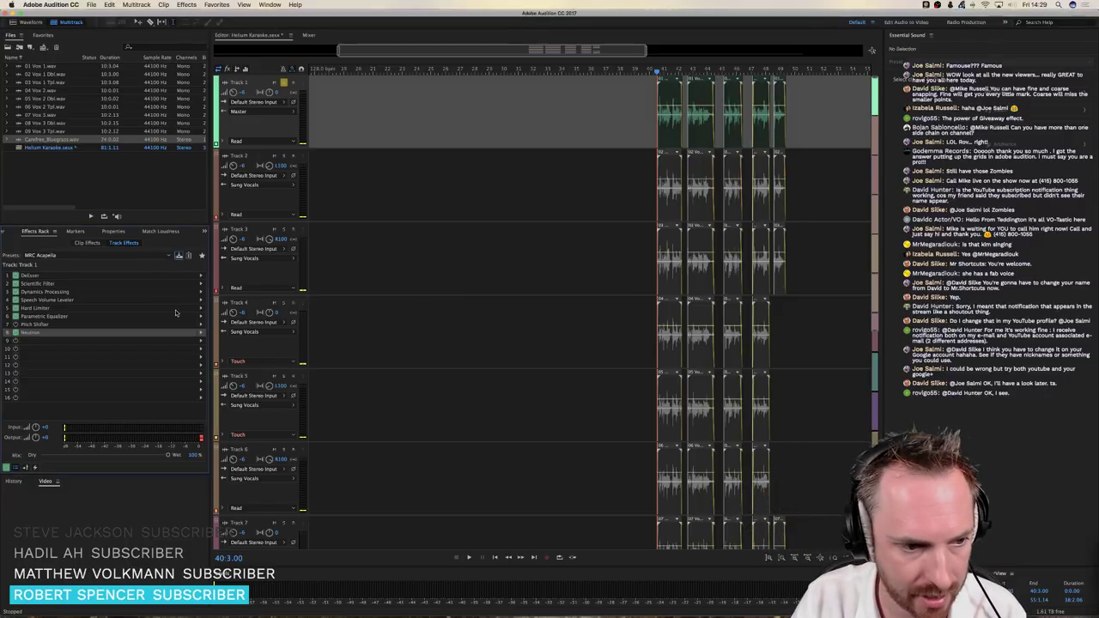
Apply the MRC Acapella rack preset to Track 2 and Track 3
left_click(621, 203)
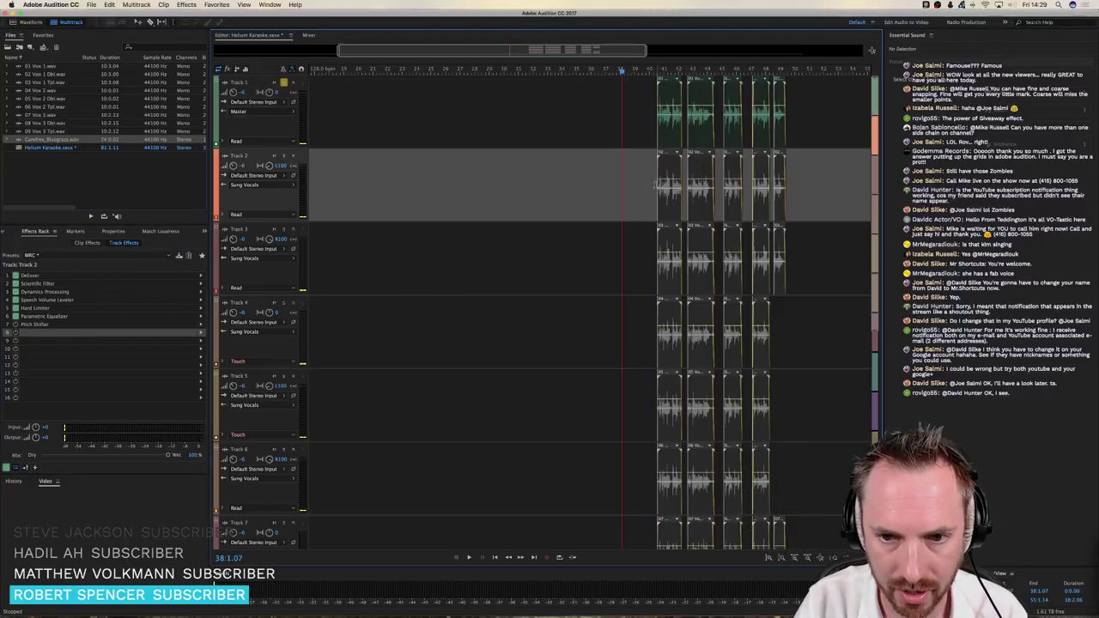
left_click(103, 255)
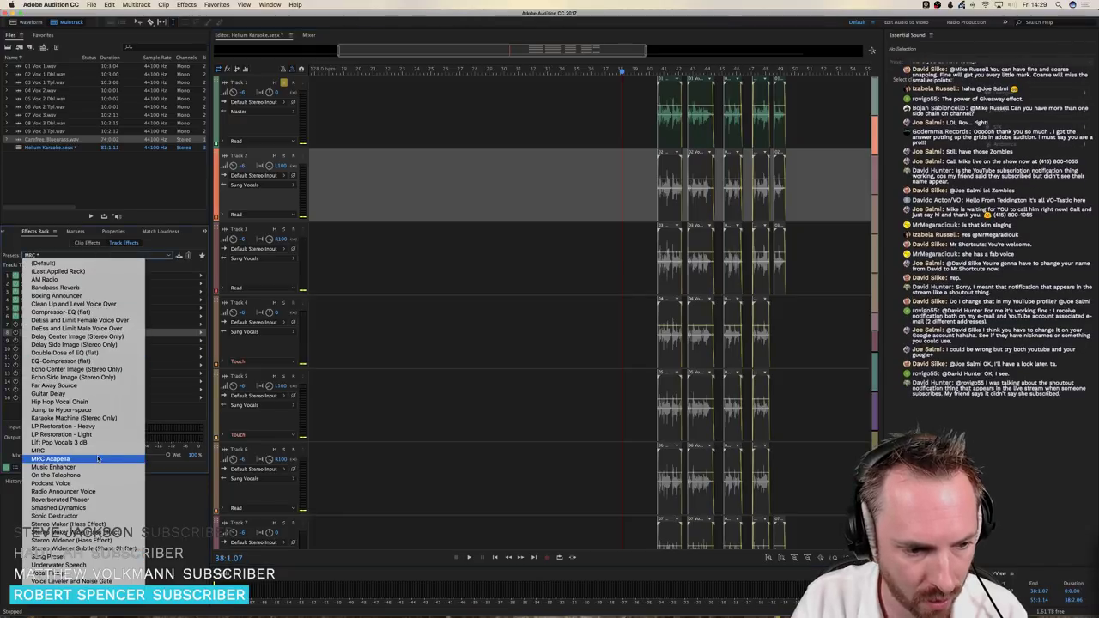
left_click(582, 265)
left_click(627, 257)
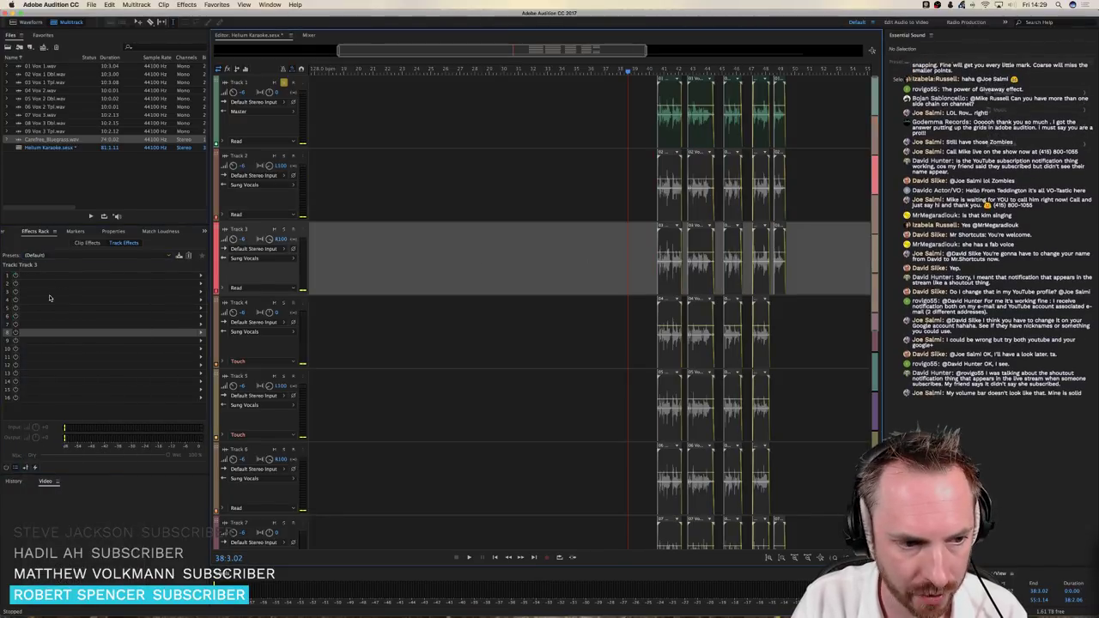
left_click(104, 256)
left_click(51, 458)
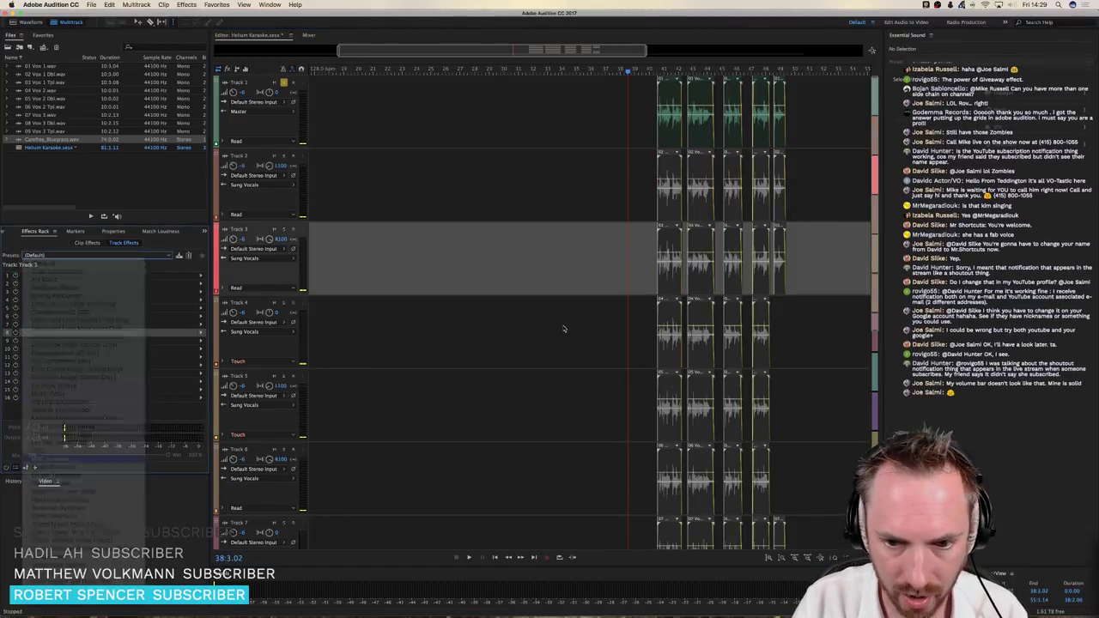
Apply the MRC Acapella rack preset to Track 4 and Track 5
left_click(591, 335)
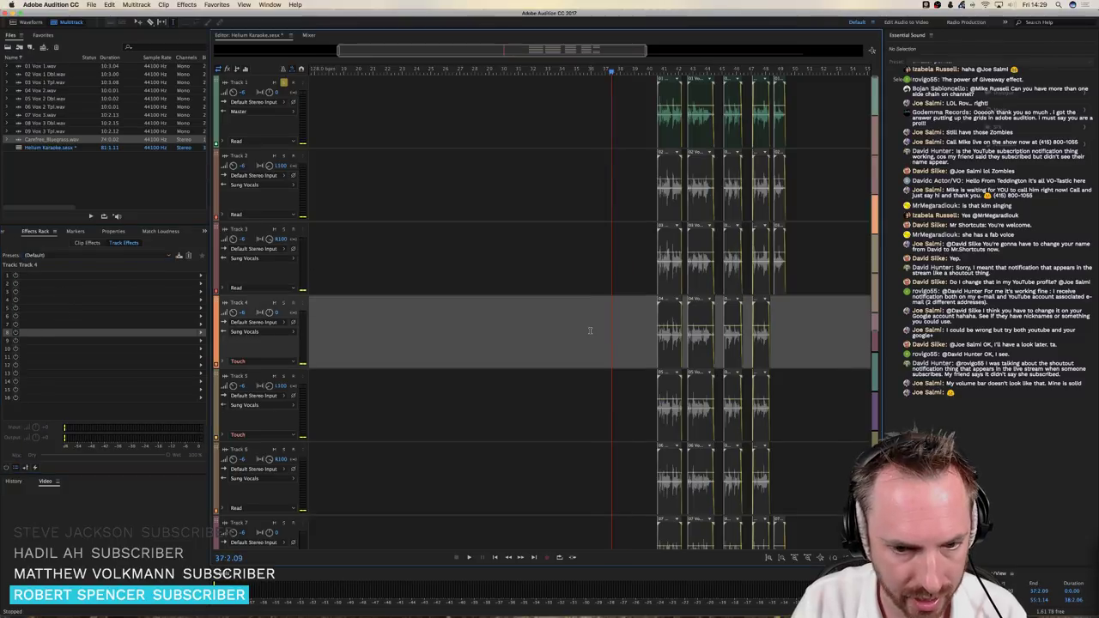
left_click(100, 256)
left_click(49, 455)
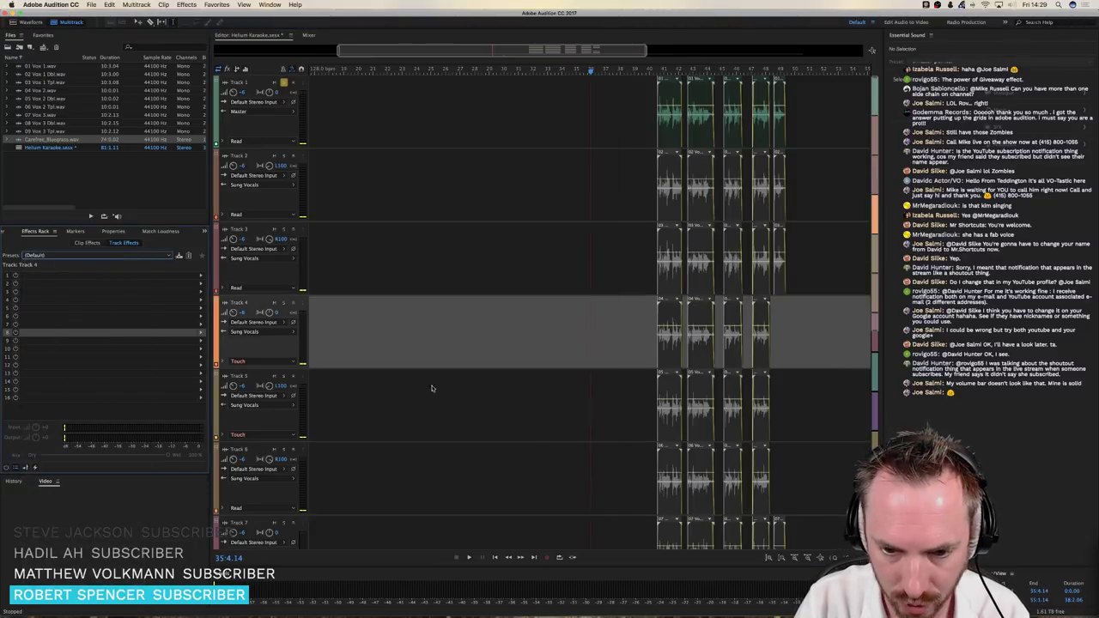
left_click(600, 406)
left_click(94, 256)
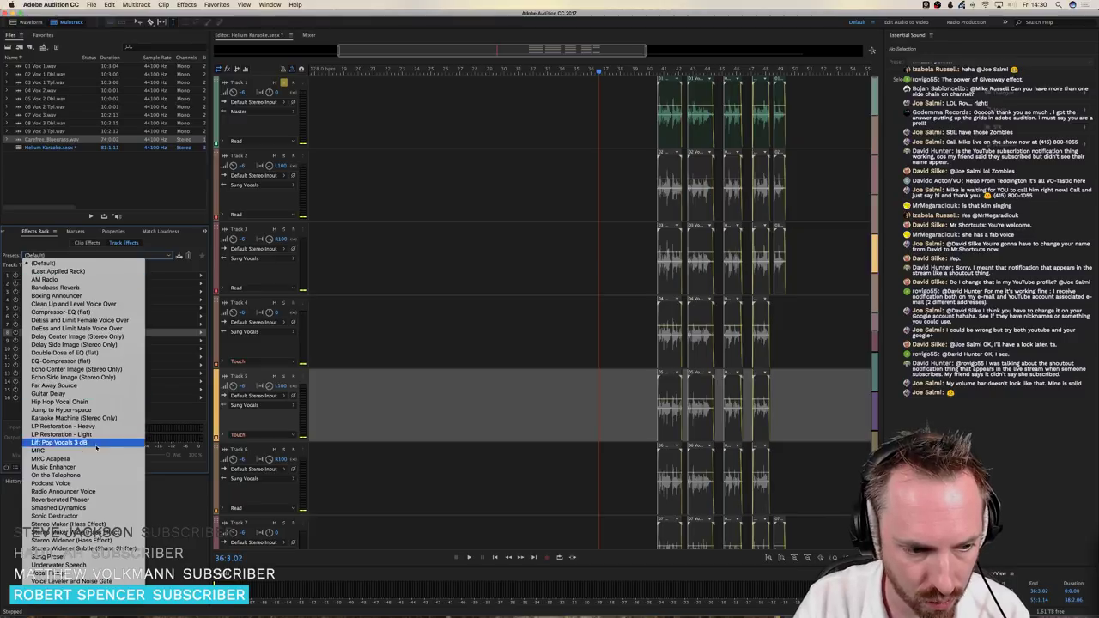
left_click(49, 454)
Apply the MRC Acapella rack preset to Track 6 and Track 7
left_click(640, 482)
scroll(620, 418, "down", 5)
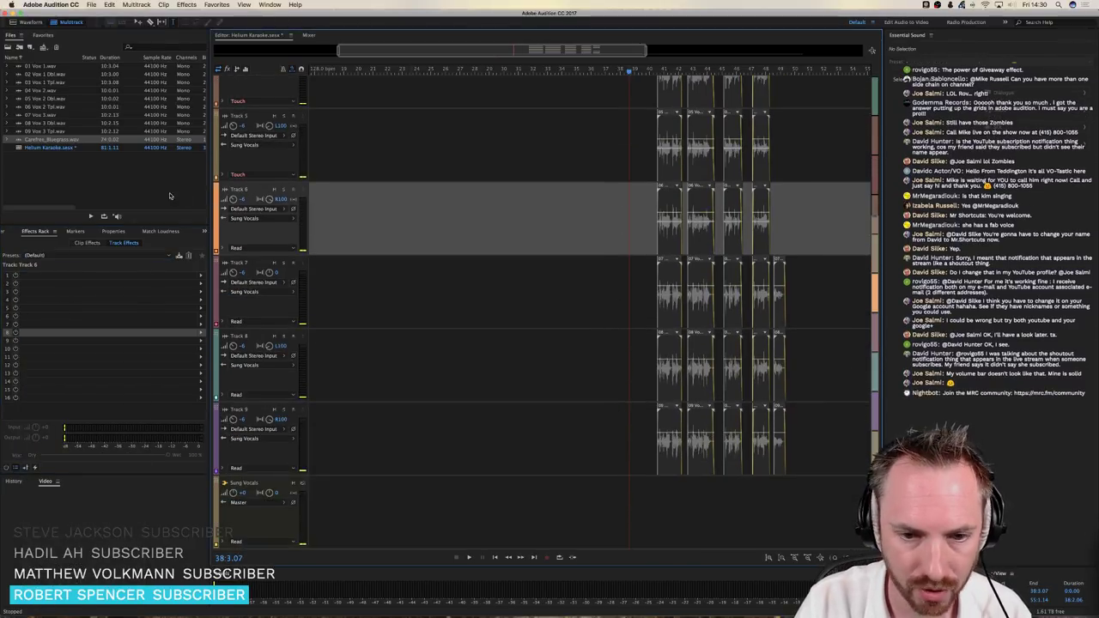
left_click(85, 256)
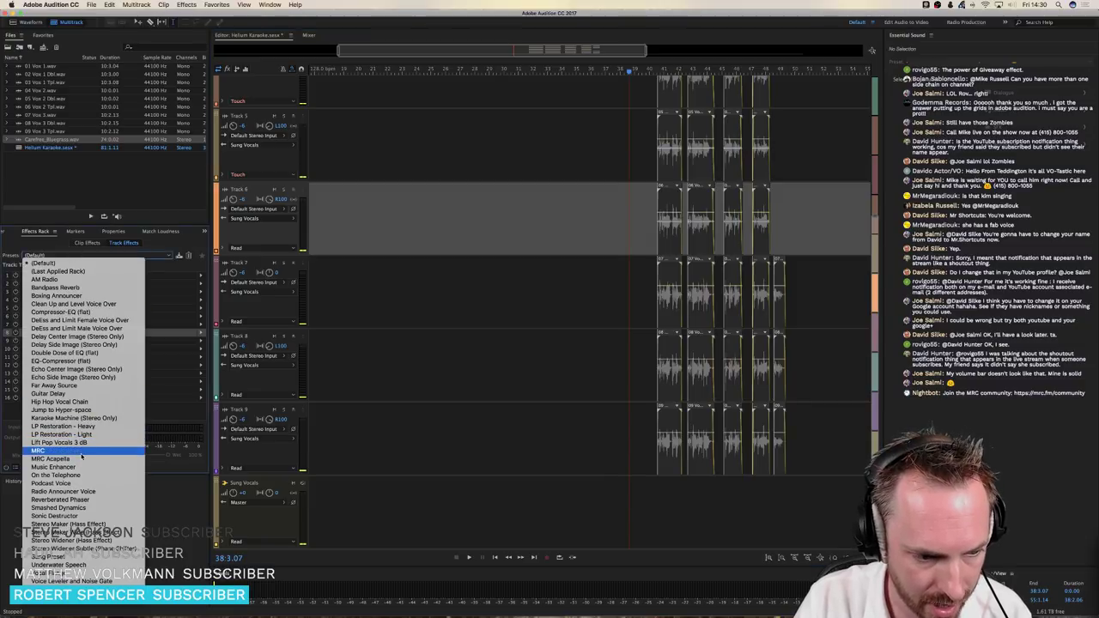
left_click(81, 462)
left_click(553, 311)
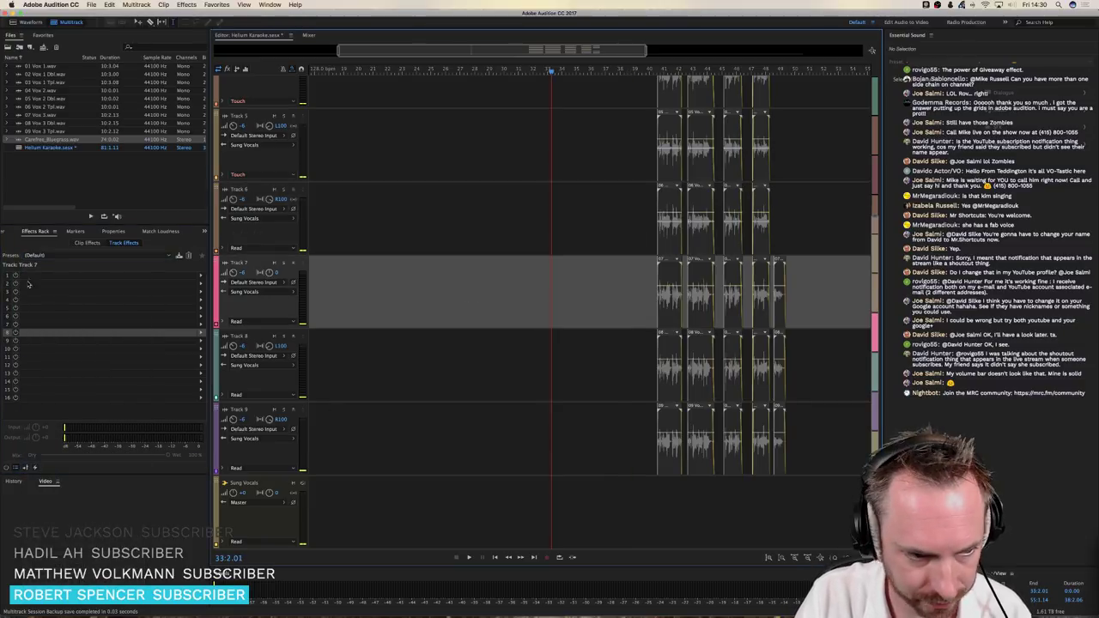
left_click(36, 257)
left_click(510, 383)
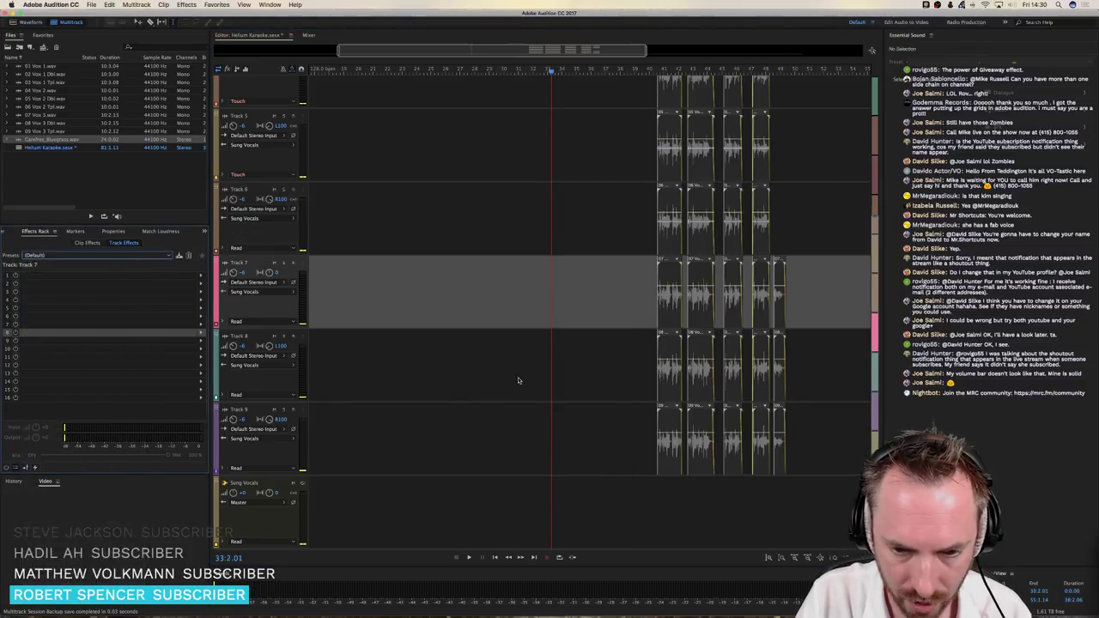
Apply the MRC Acapella rack preset to Track 8 and Track 9
left_click(616, 363)
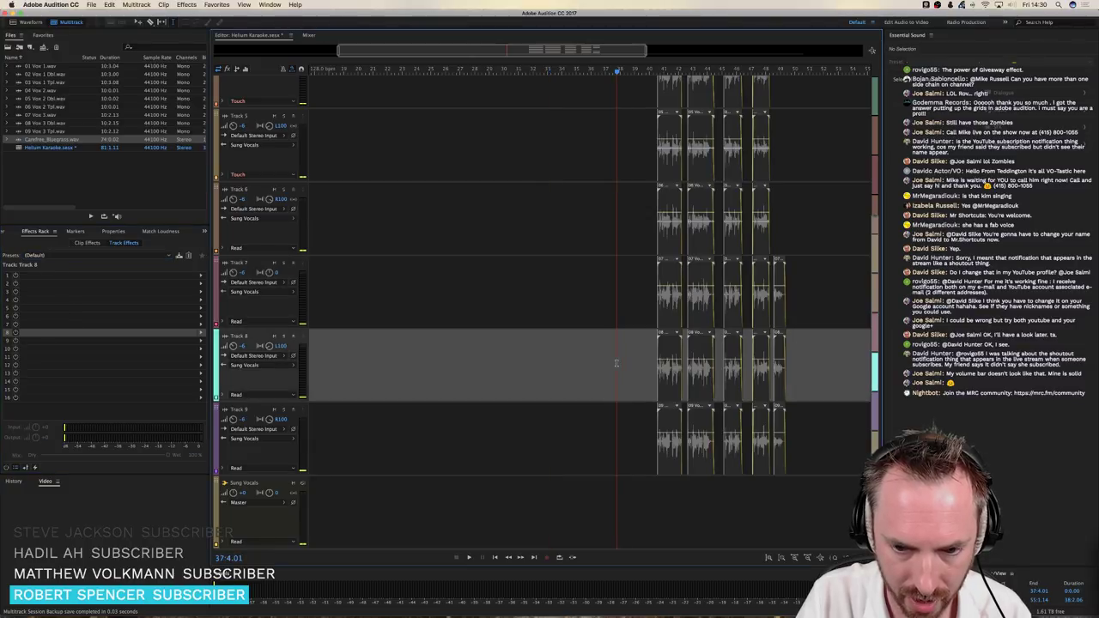
left_click(60, 256)
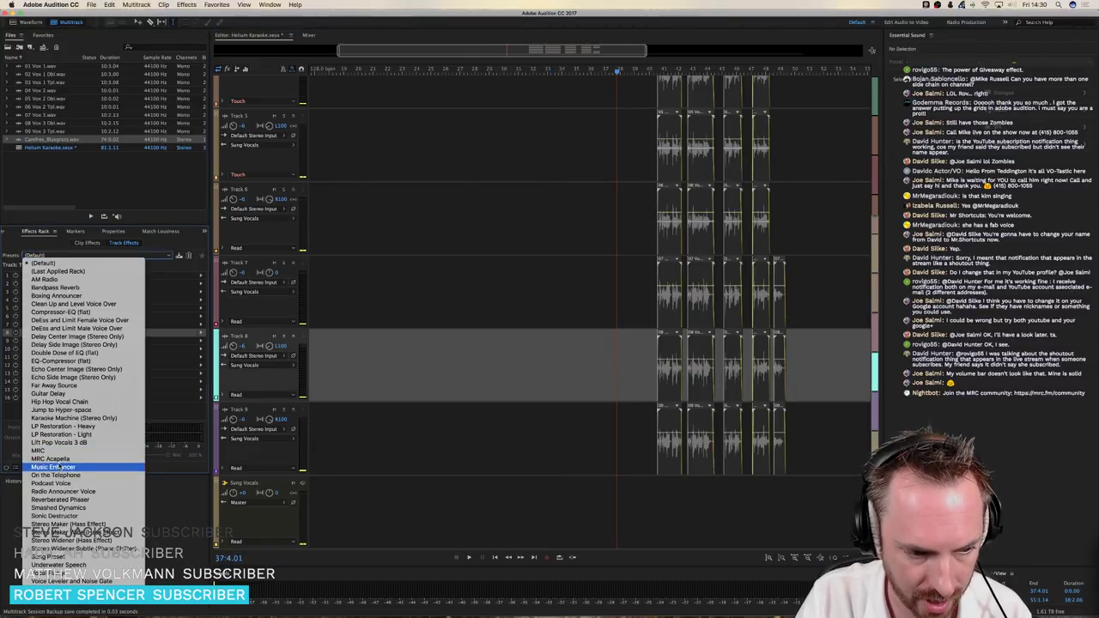
left_click(554, 453)
left_click(629, 438)
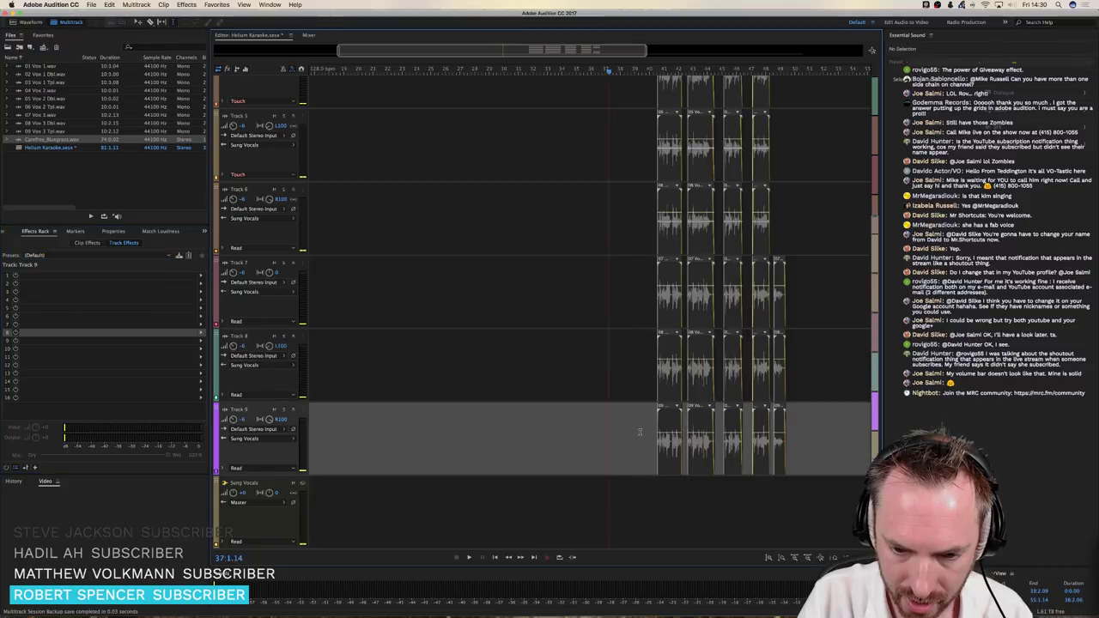
left_click(60, 256)
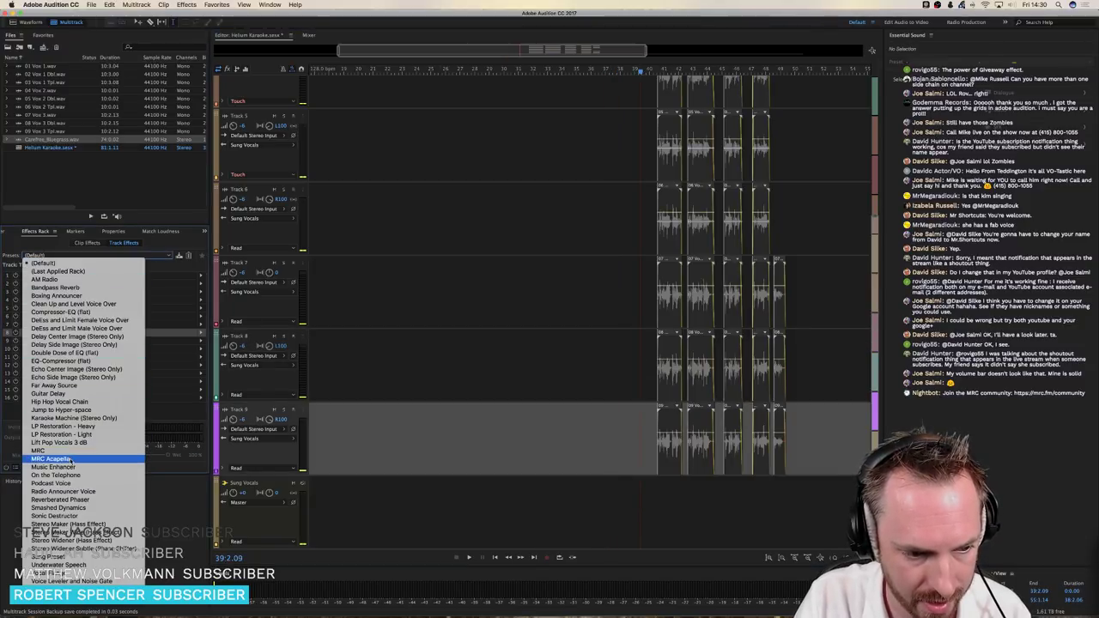
left_click(492, 260)
Turn off Track 1's solo and play all the processed vocal tracks together from the start of their clips
scroll(456, 189, "up", 5)
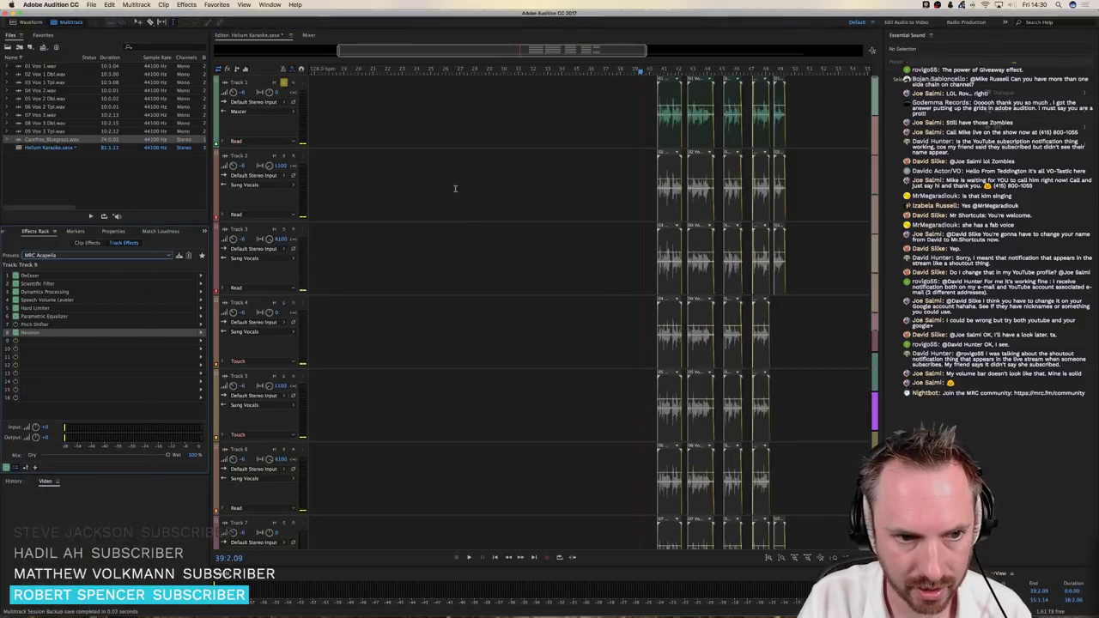
left_click(656, 77)
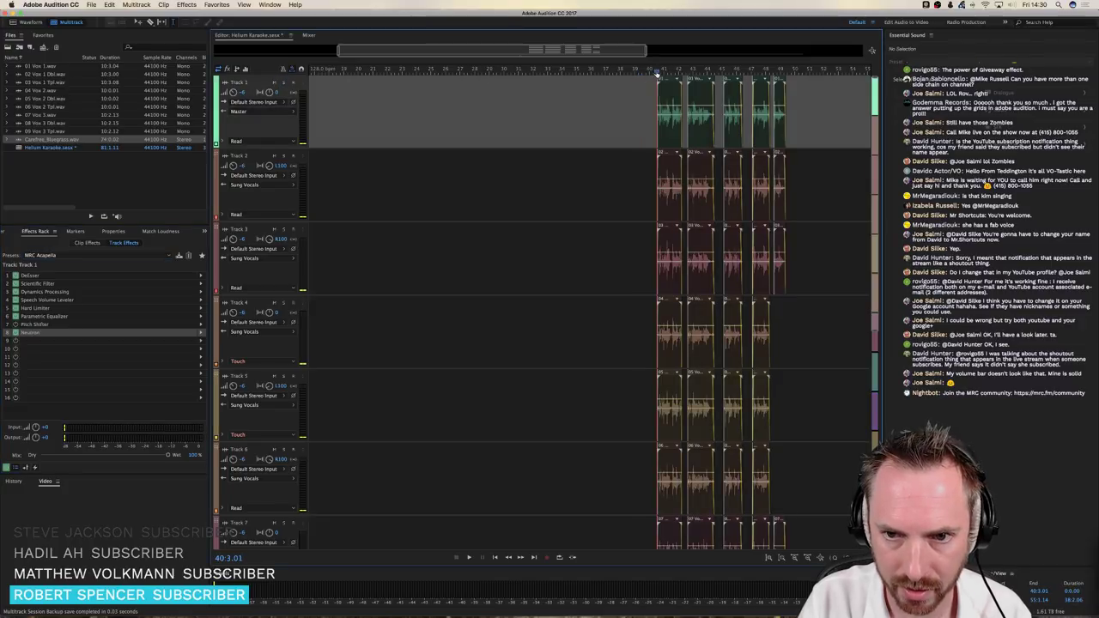
key("space")
scroll(659, 72, "down", 3)
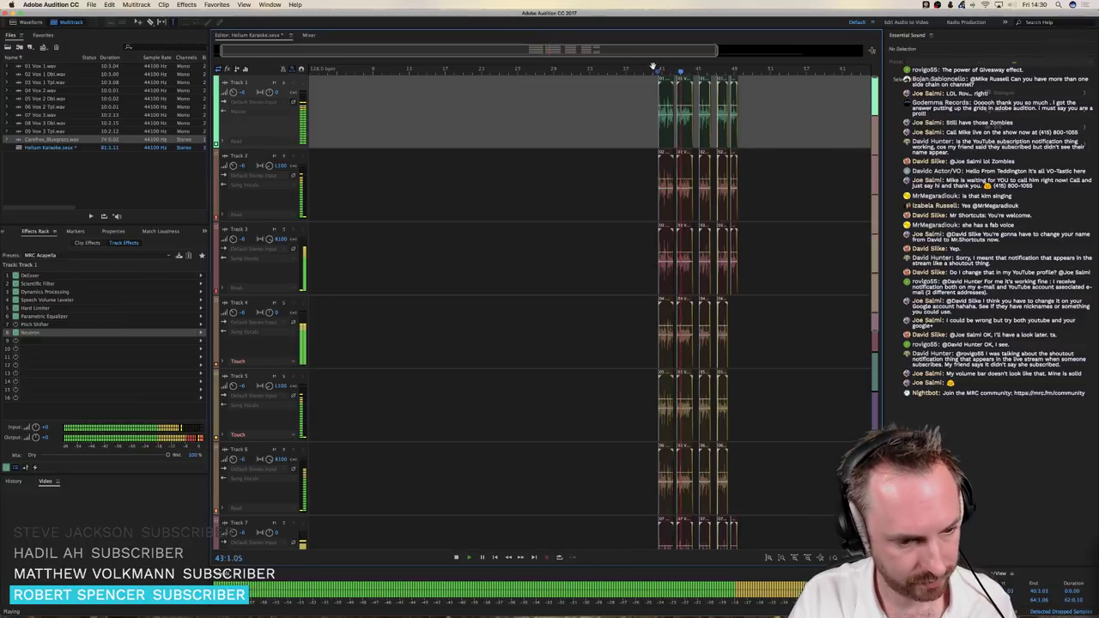
key("space")
scroll(652, 67, "down", 1)
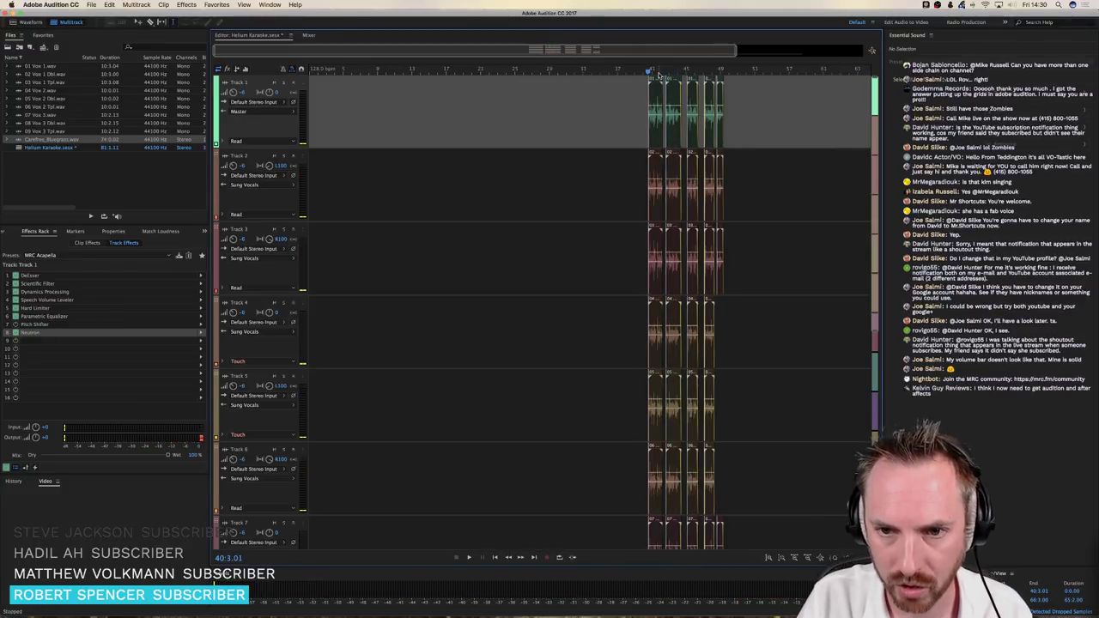
scroll(658, 77, "down", 1)
key("space")
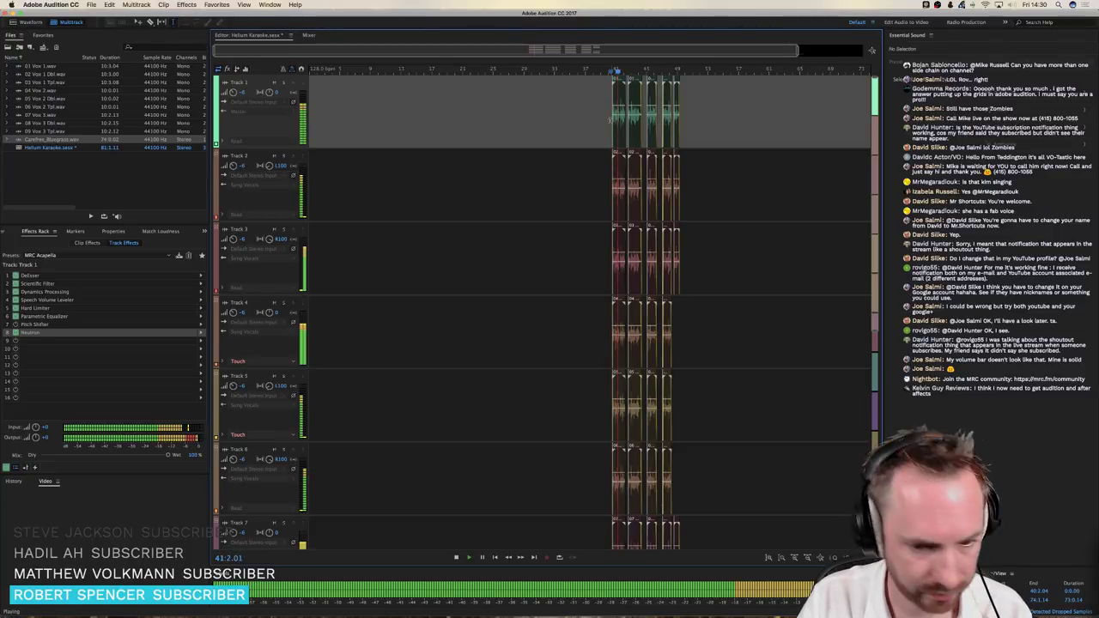
scroll(609, 101, "down", 5)
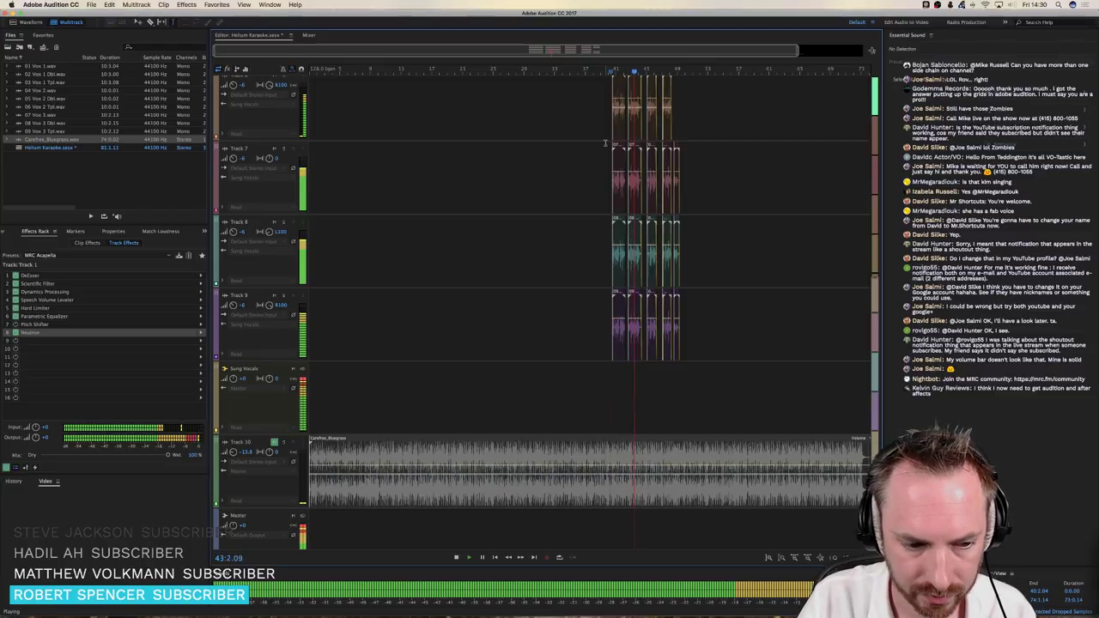
key("space")
scroll(605, 144, "up", 5)
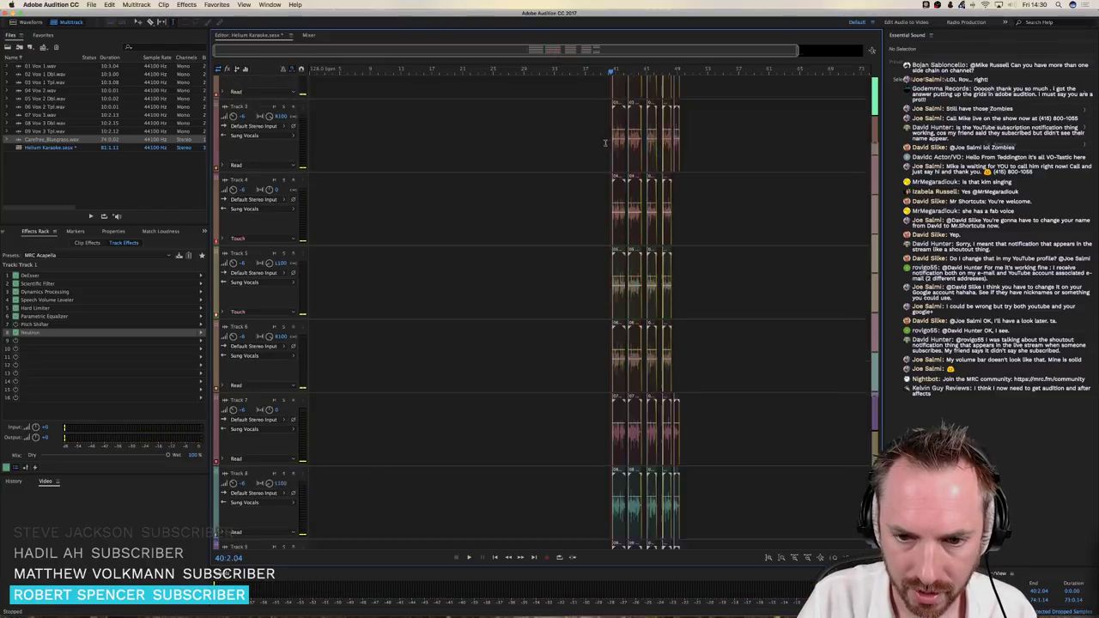
Select all vocal clips on Tracks 1 to 9 and bounce the selected clips in the time selection to a new track
left_click_drag(592, 99, 712, 504)
scroll(301, 208, "down", 5)
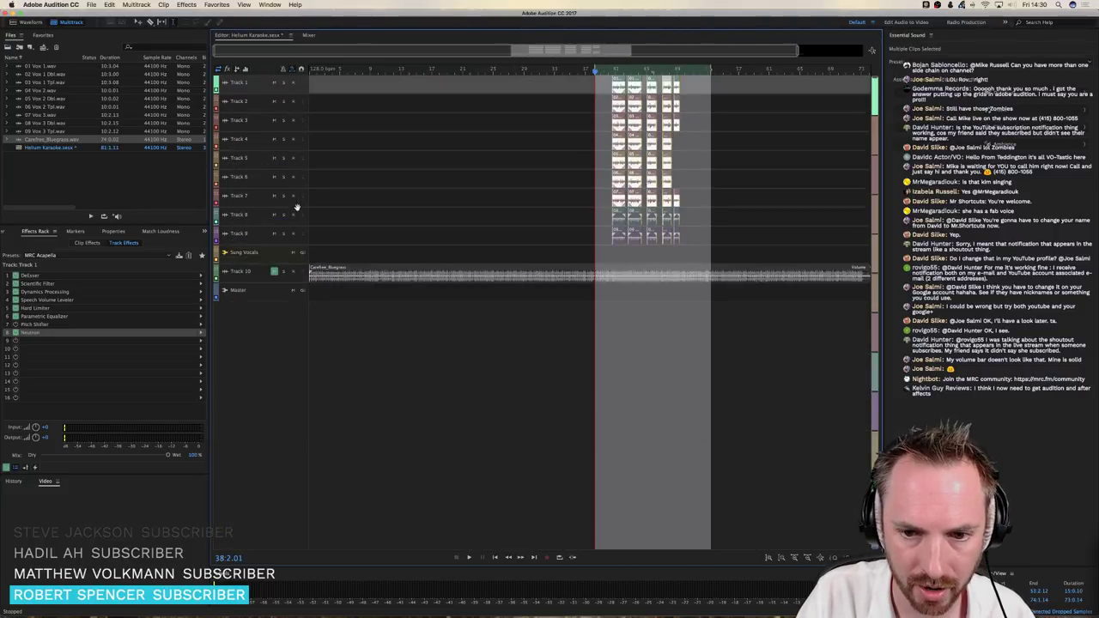
left_click(598, 87)
left_click_drag(604, 86, 706, 215)
left_click(135, 4)
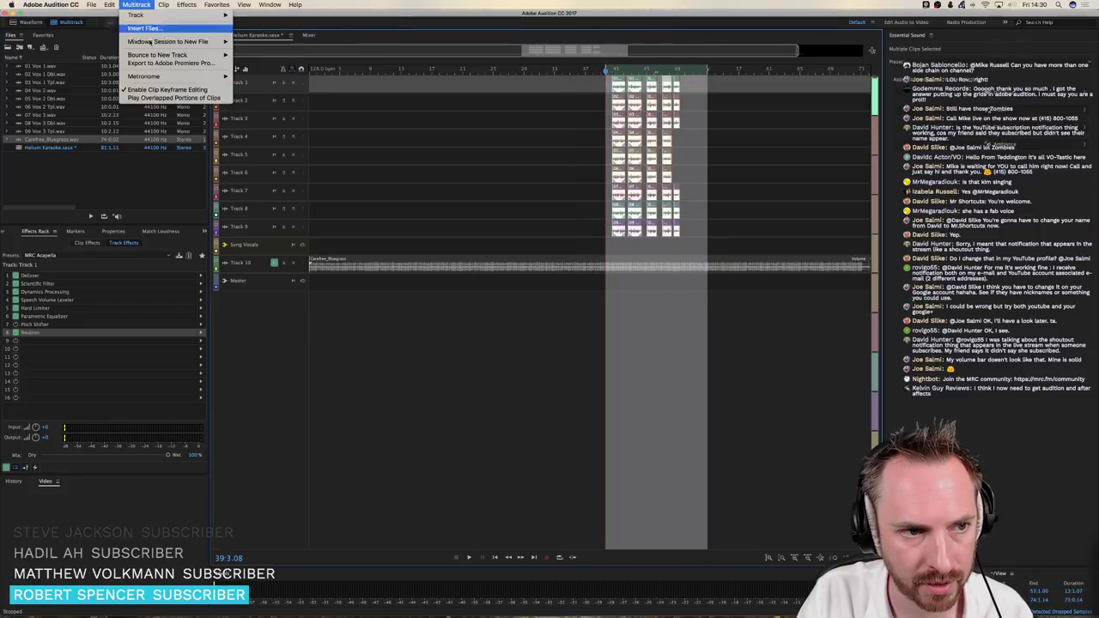
mouse_move(206, 55)
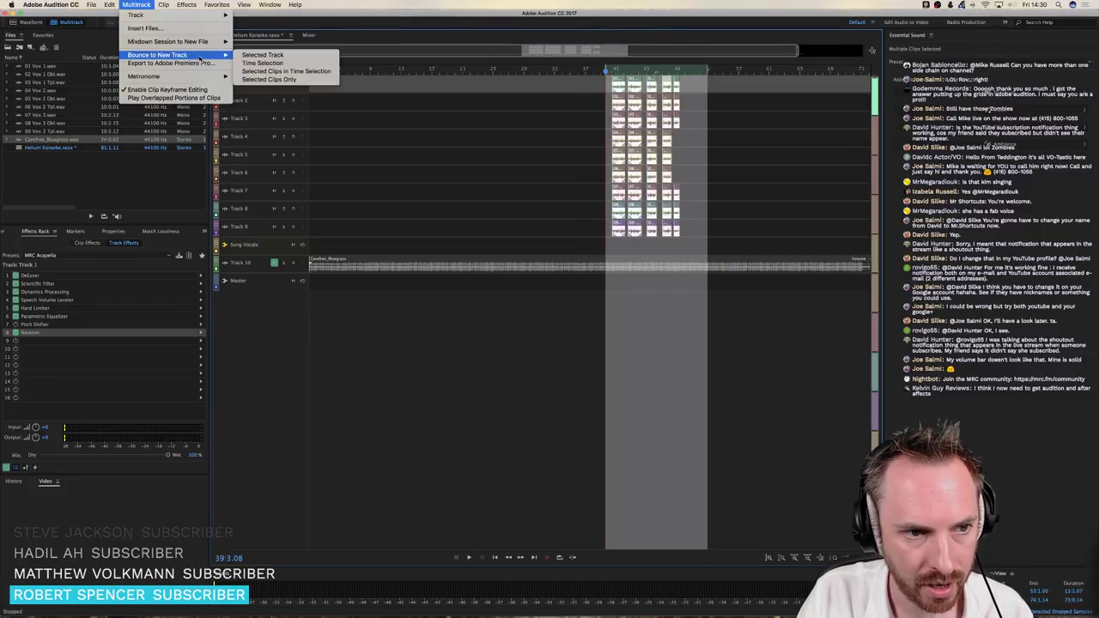
left_click(246, 71)
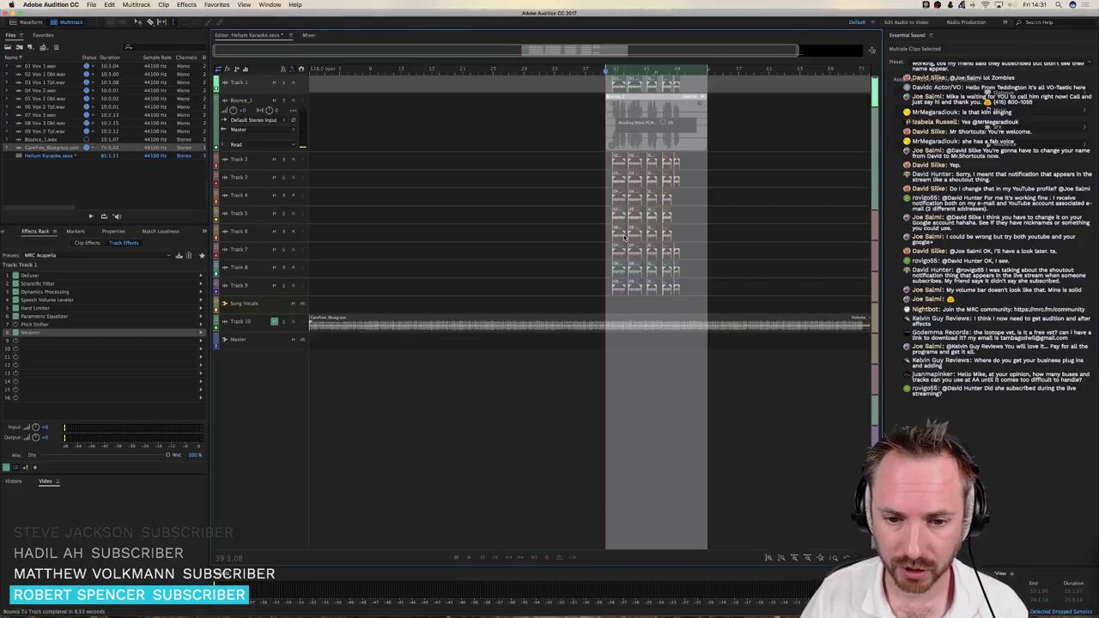
Open the bounced vocal clip in the waveform editor, normalize it to -0.1 dB and return to the multitrack session
left_click(595, 123)
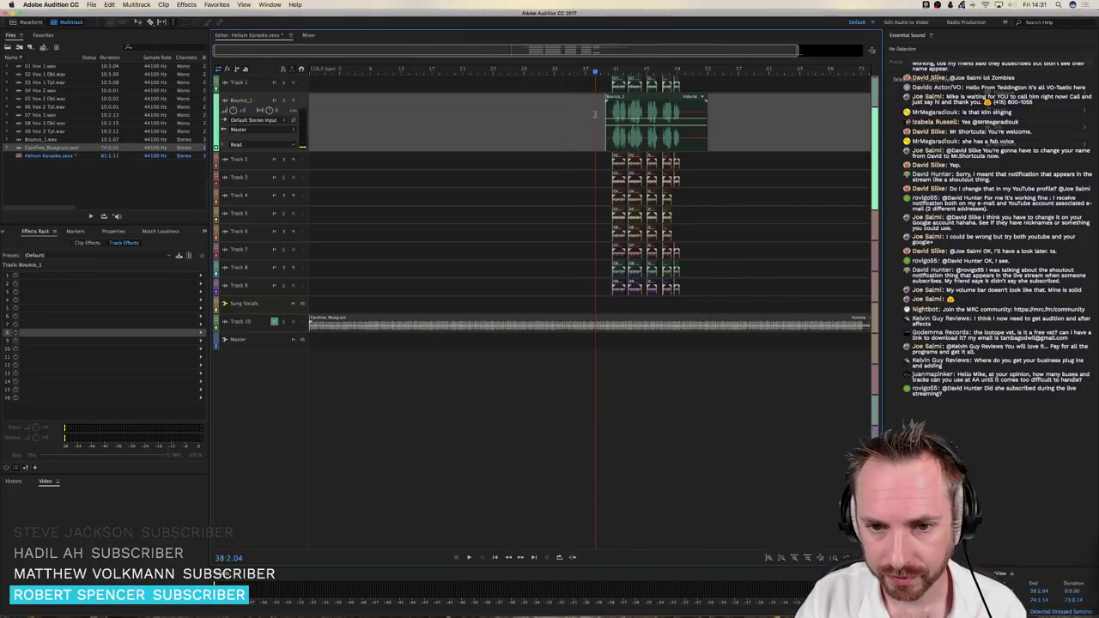
double_click(635, 120)
left_click(229, 4)
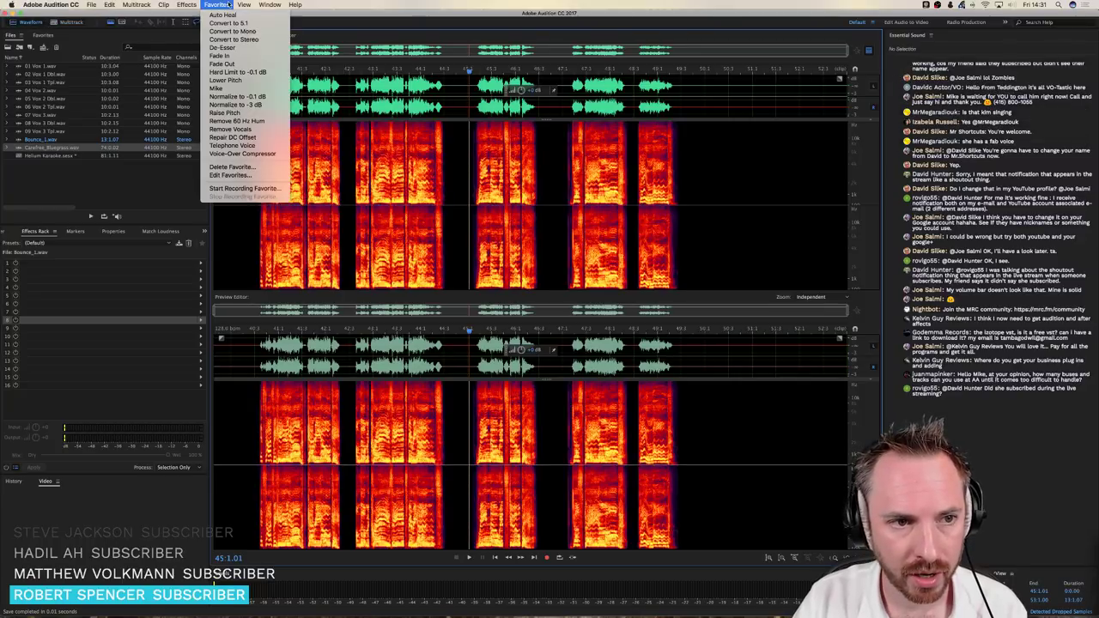
left_click(239, 97)
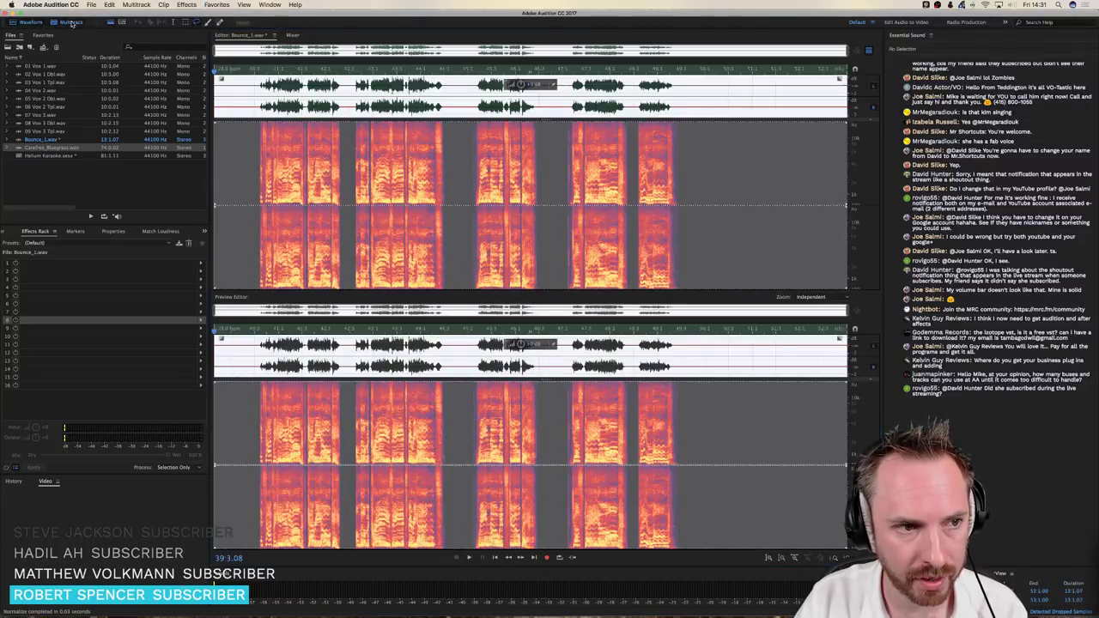
left_click(72, 22)
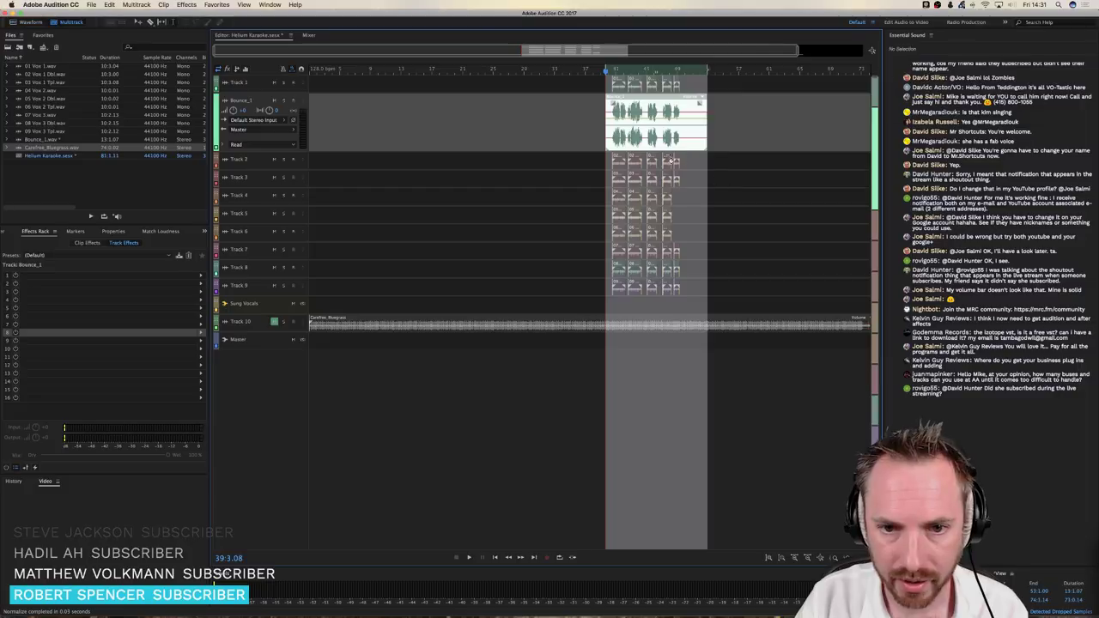
Solo the Bounce_1 track and route its output to the Sung Vocals bus
left_click(284, 100)
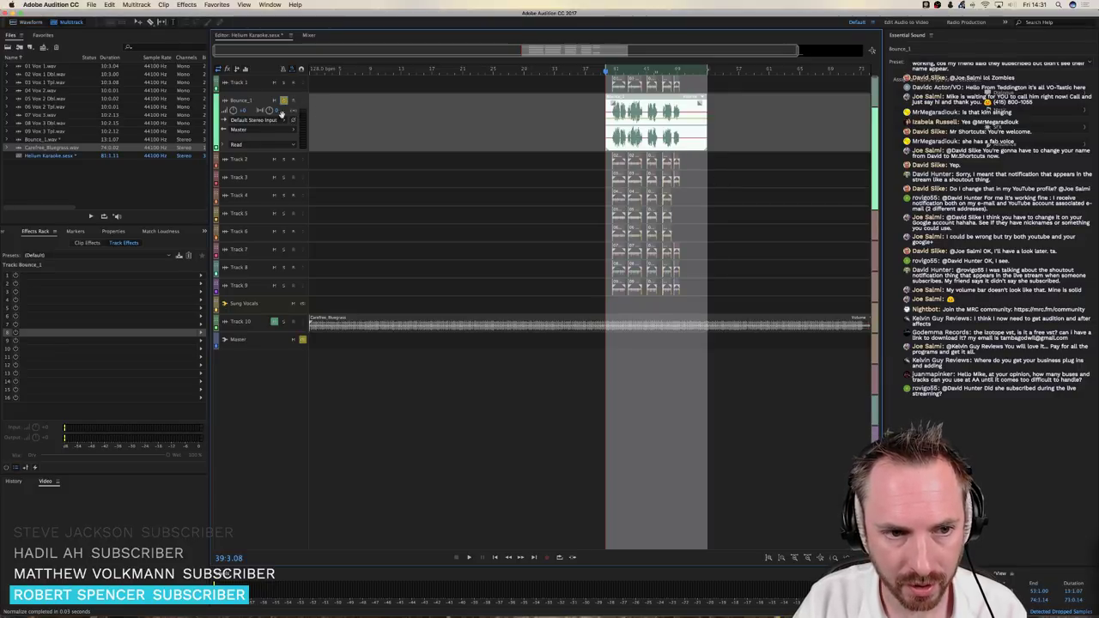
left_click(264, 133)
mouse_move(328, 161)
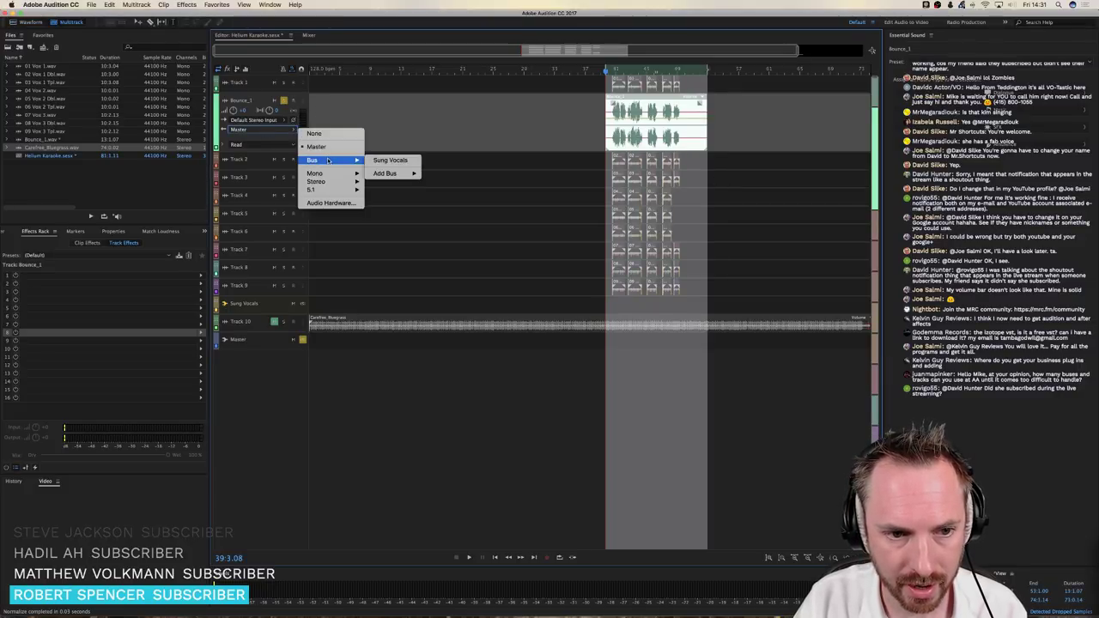
left_click(385, 160)
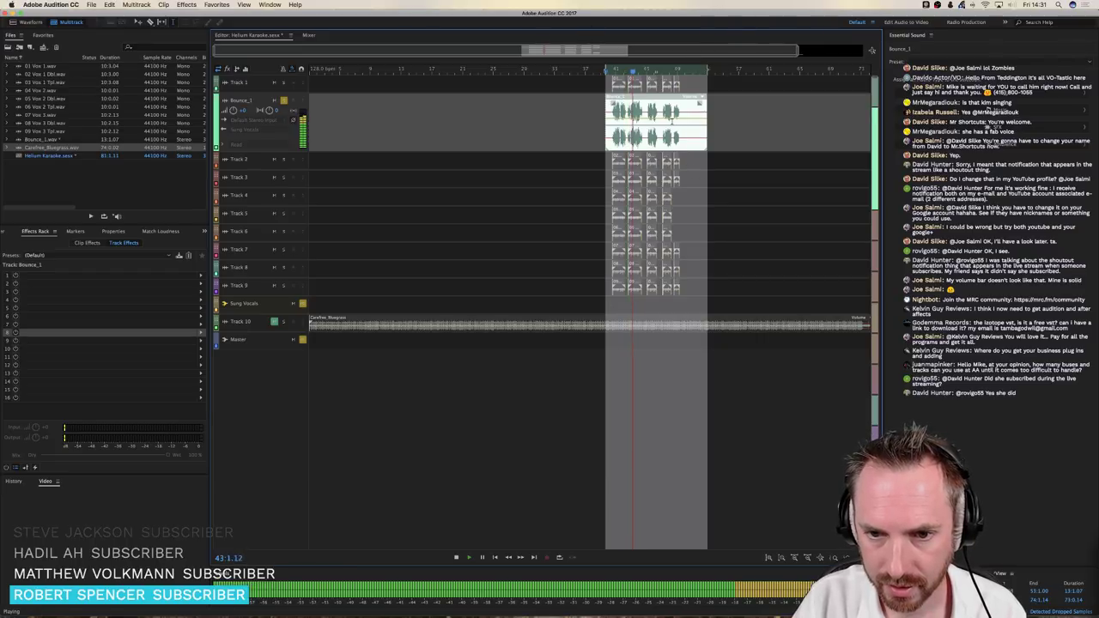
Unmute Track 10 and turn off the soloing while playing the session, then stop playback
left_click(273, 323)
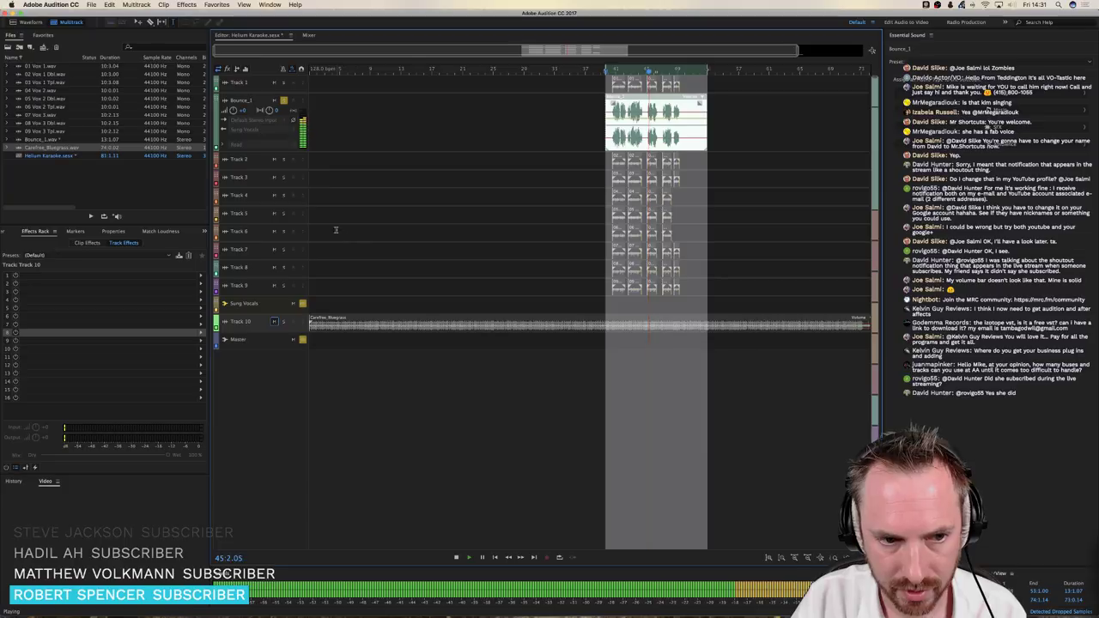
left_click(301, 306)
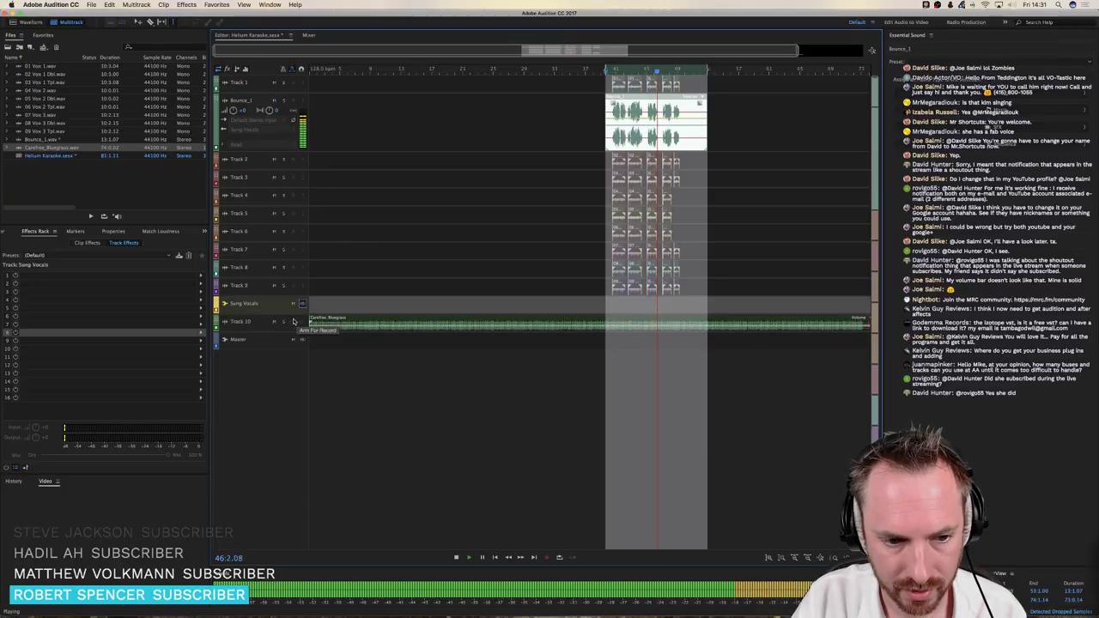
left_click(694, 228)
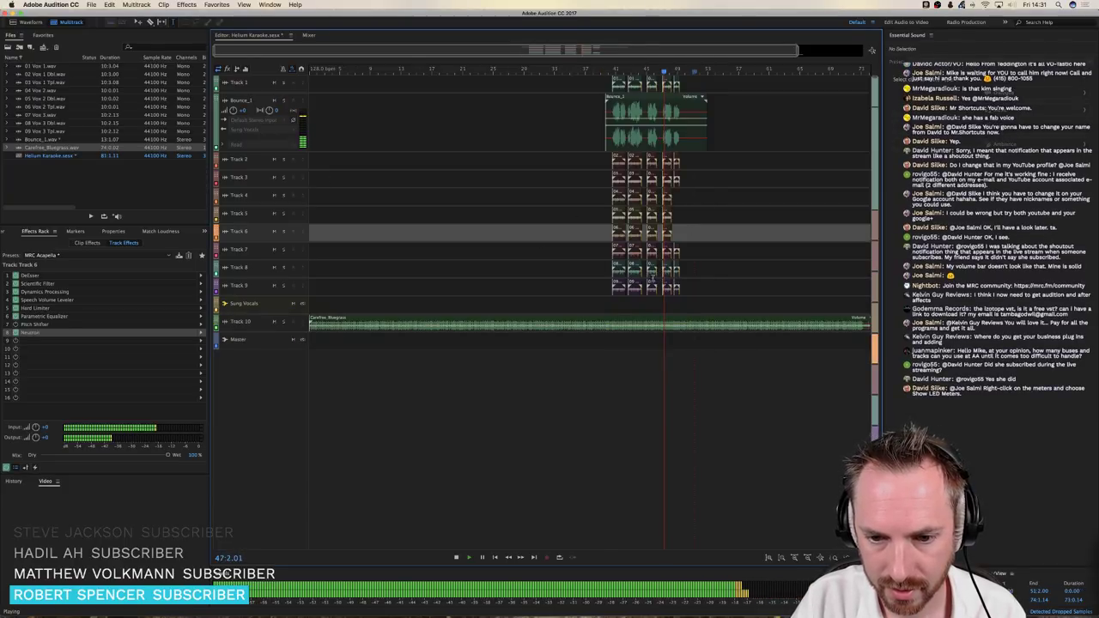
left_click(687, 215)
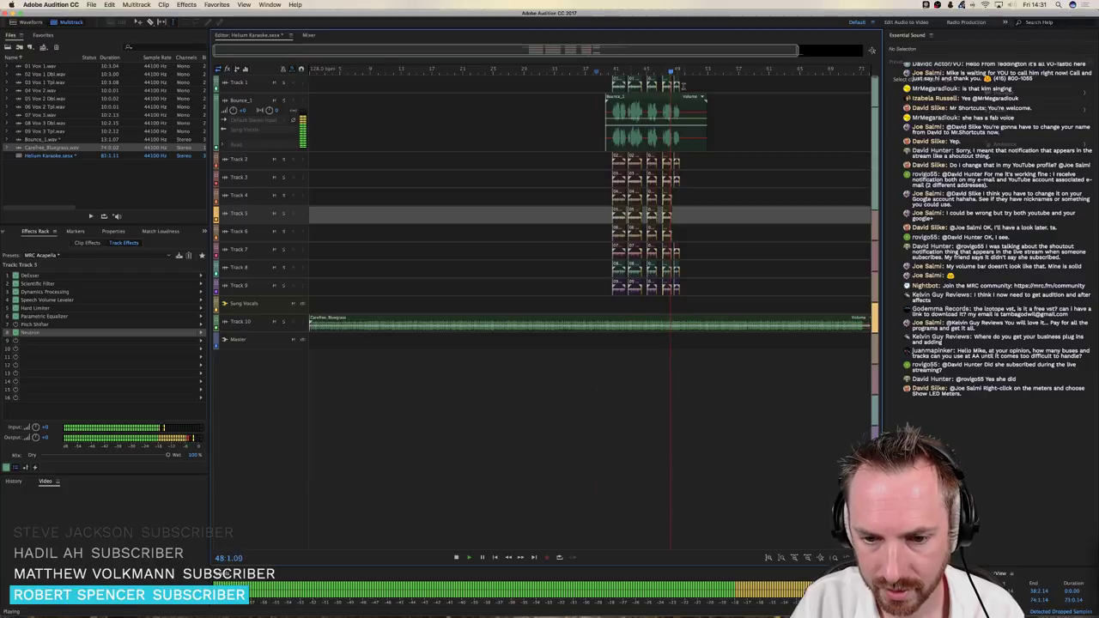
scroll(682, 75, "up", 3)
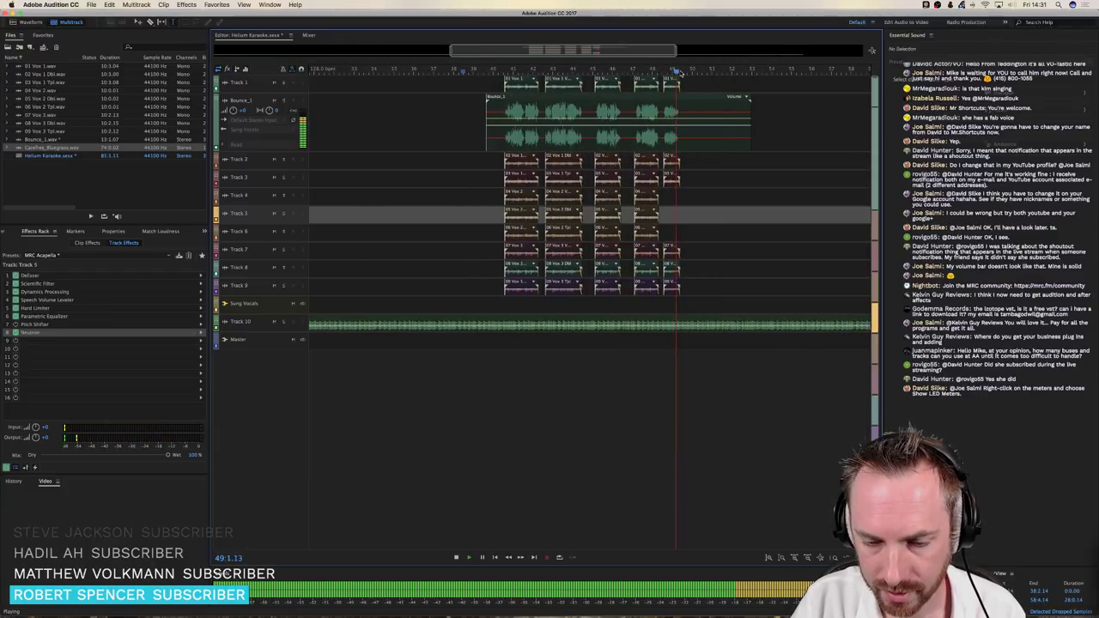
key("space")
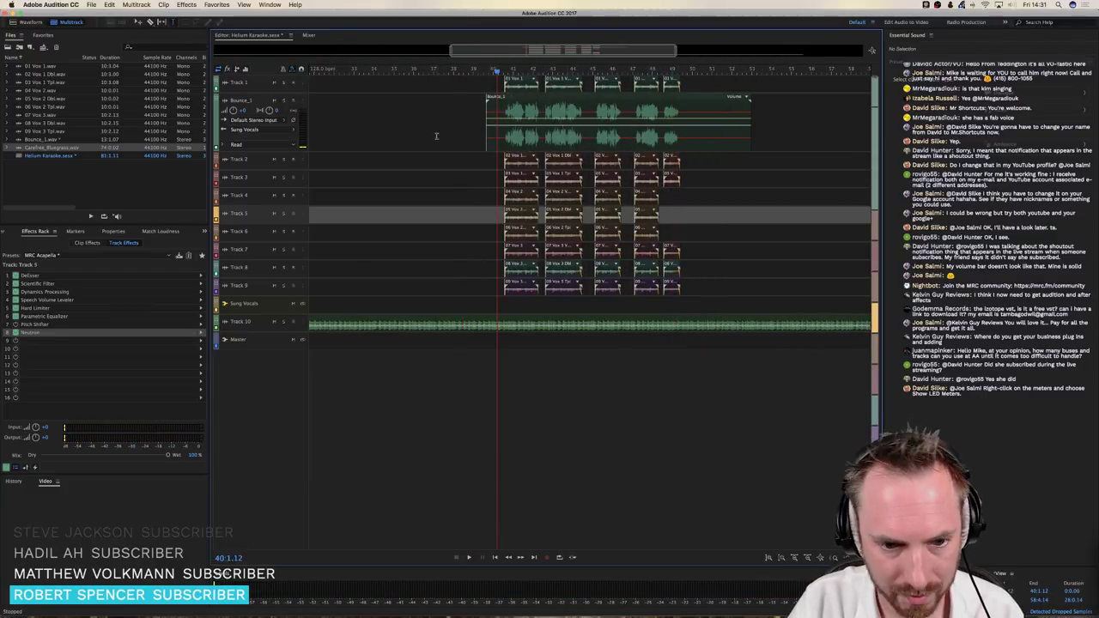
Delete the original vocal clips from Tracks 1 to 9, keeping the Bounce_1 clip and the music track
scroll(396, 256, "up", 5)
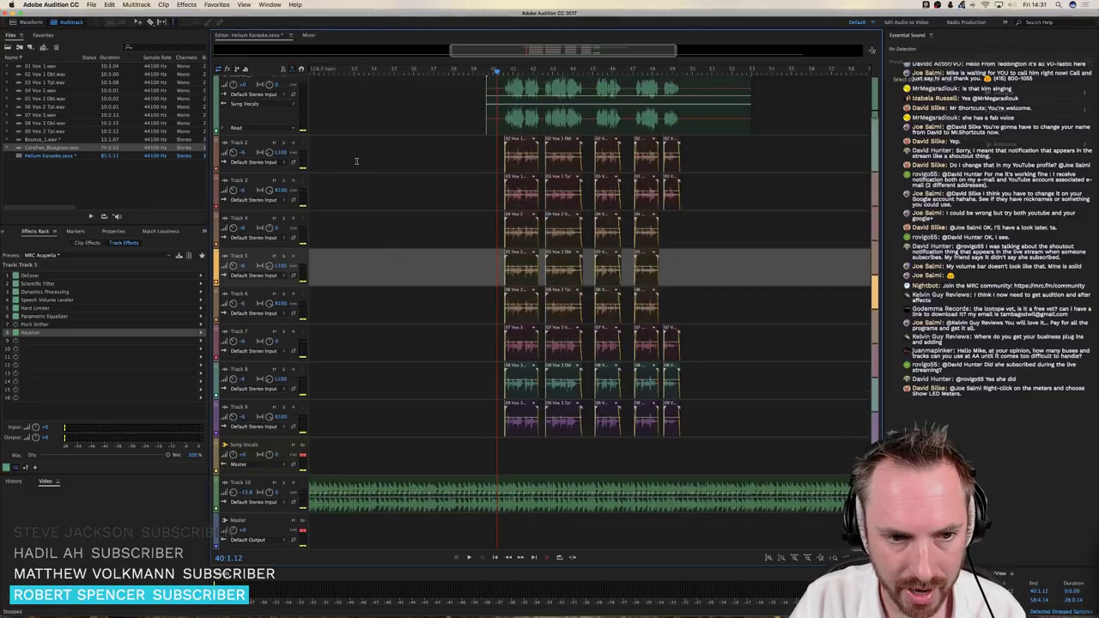
left_click(356, 160)
left_click_drag(722, 422, 415, 421)
key("Delete")
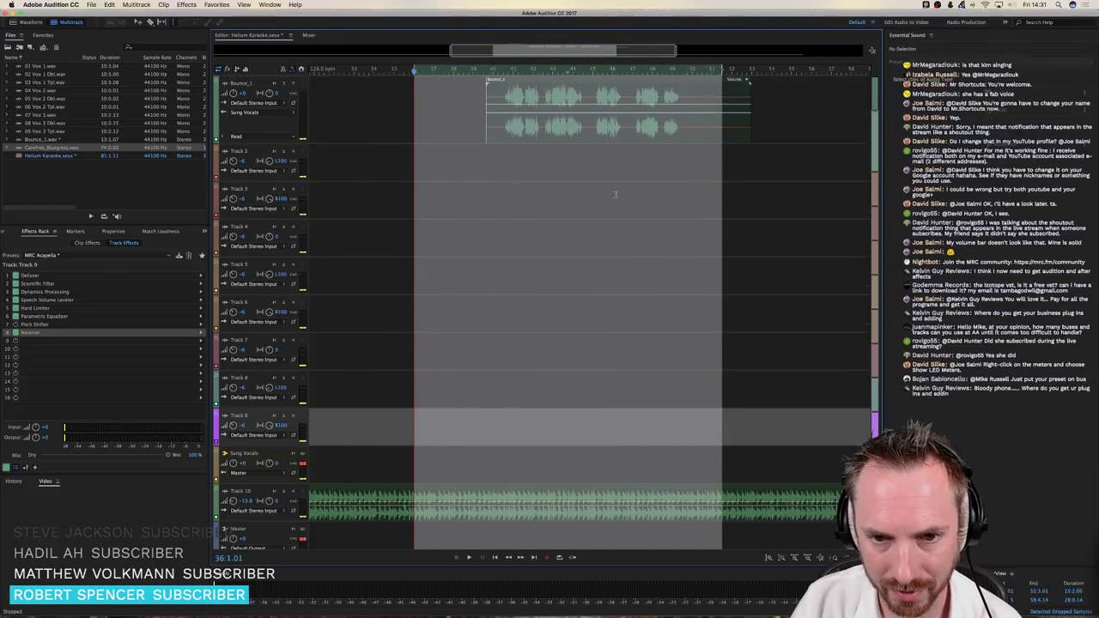
scroll(615, 194, "up", 1)
left_click_drag(702, 95, 434, 95)
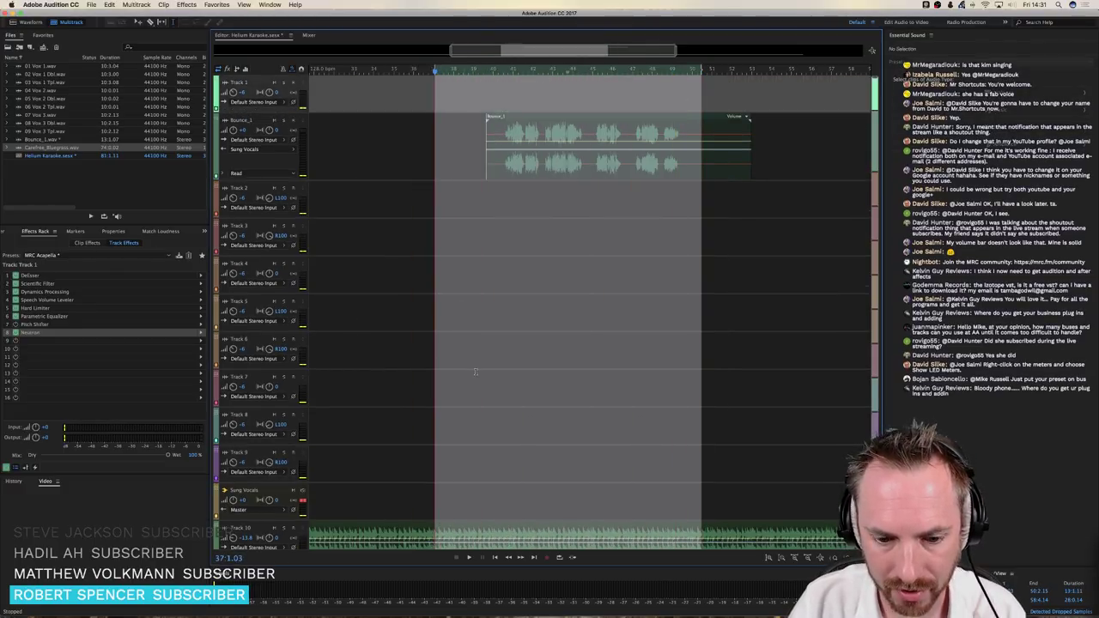
Play from just before the vocals and set Track 10's volume to -6.9 dB and Bounce_1's volume to +0.6 dB
left_click(475, 369)
key("space")
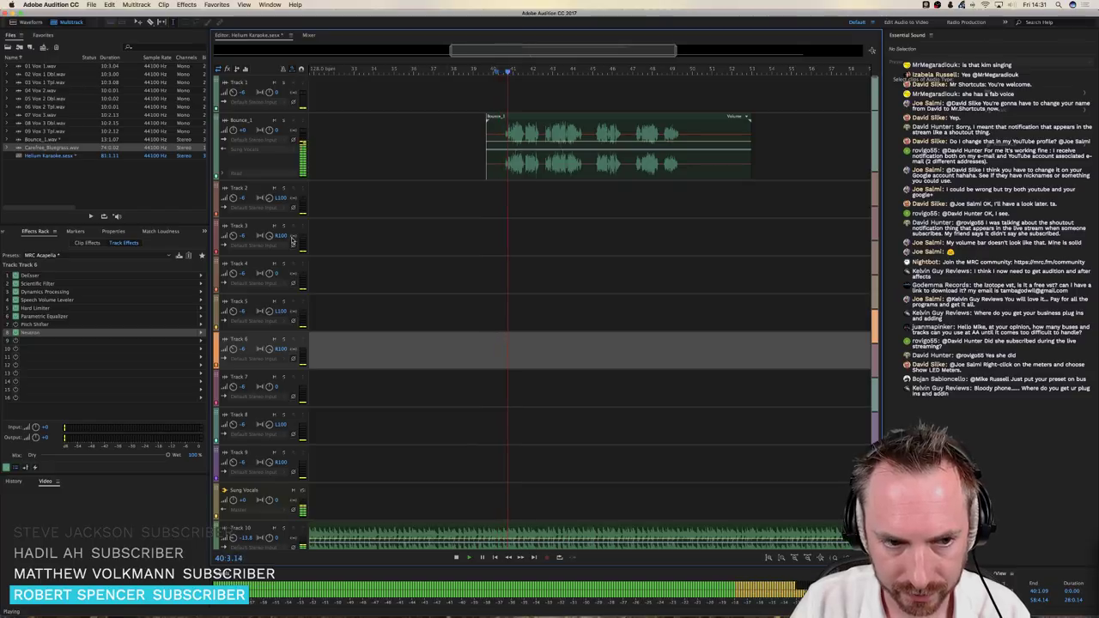
left_click(232, 539)
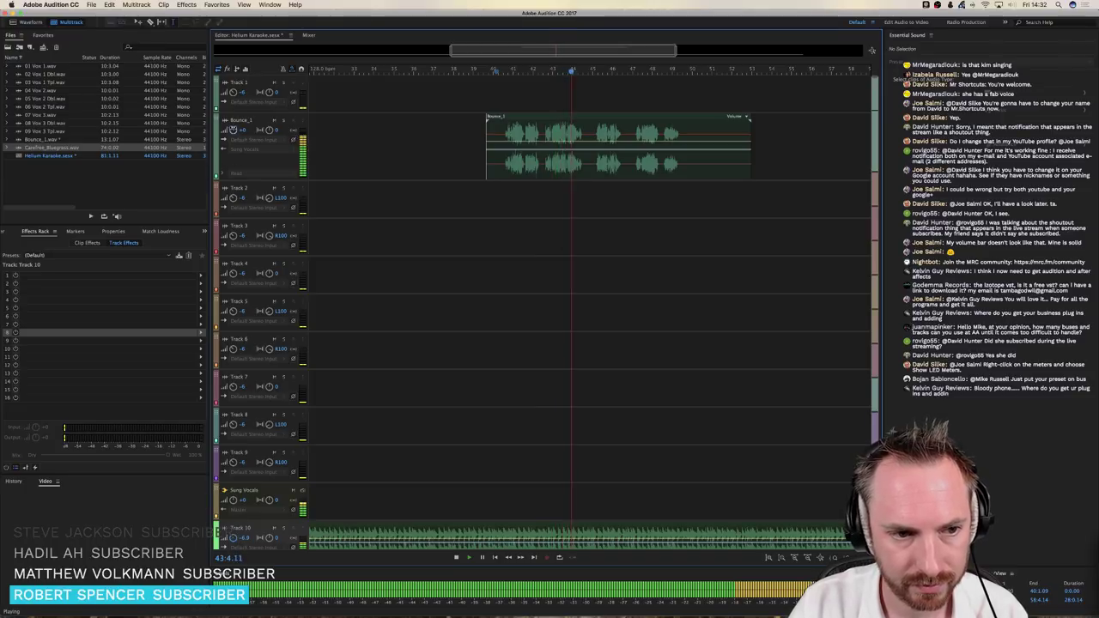
left_click_drag(233, 129, 234, 129)
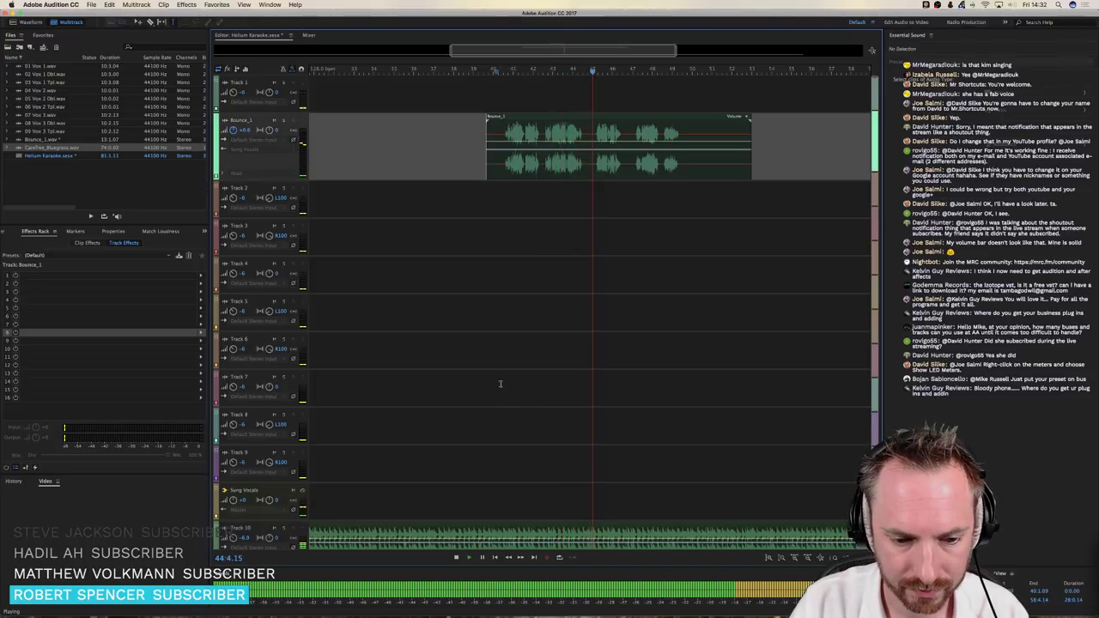
Add a Studio Reverb to the first effect slot of the Sung Vocals bus, with Dry at 100% and Wet at about 50%
left_click(418, 496)
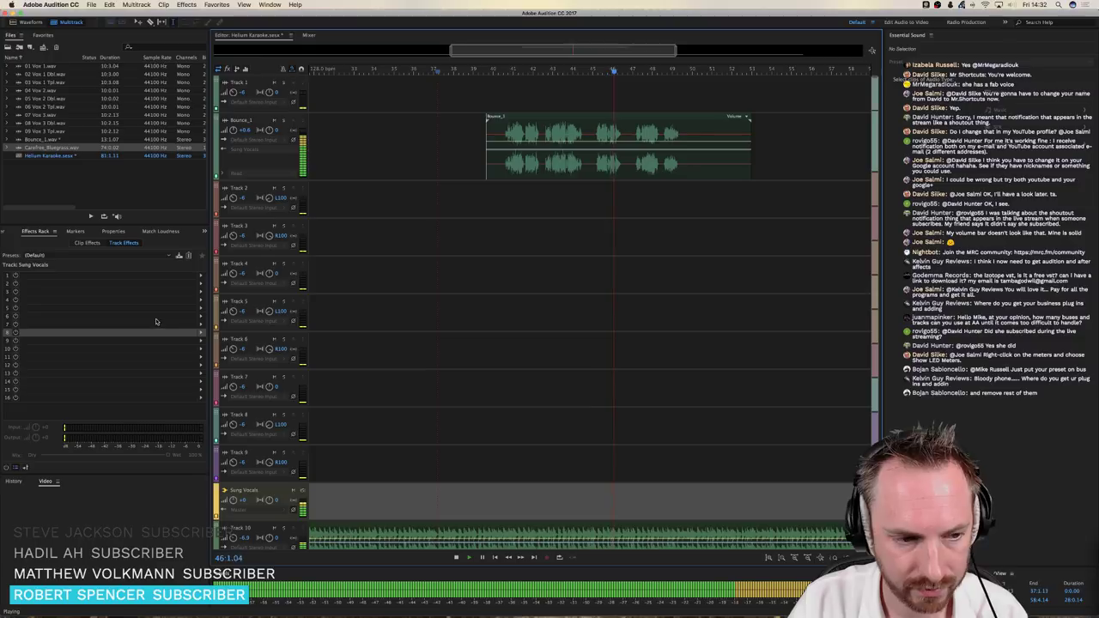
left_click(201, 276)
mouse_move(258, 346)
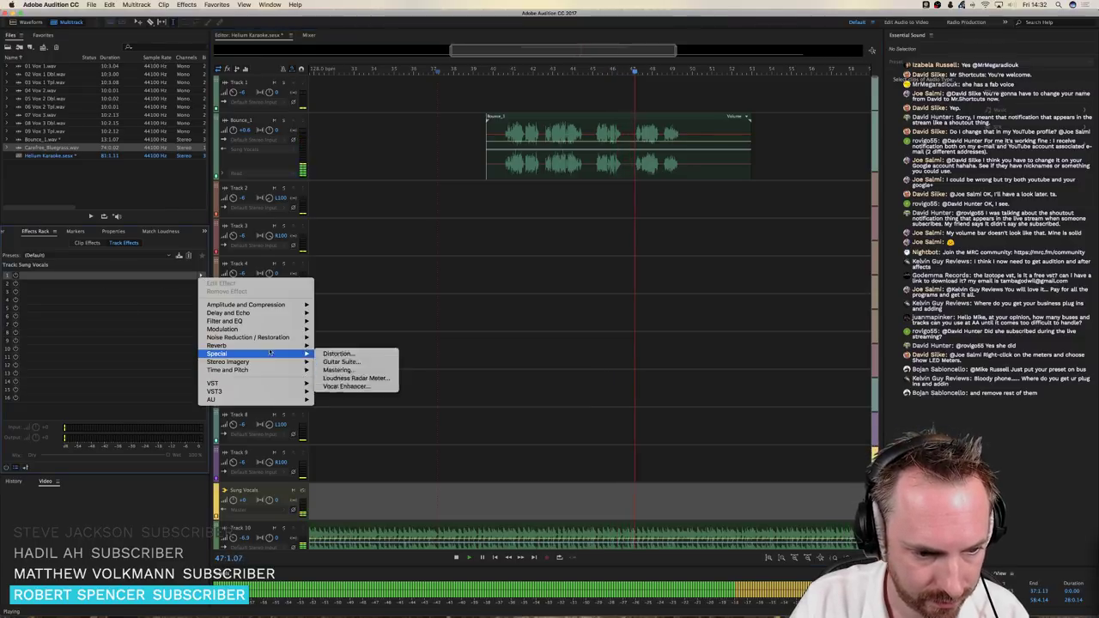
left_click(347, 370)
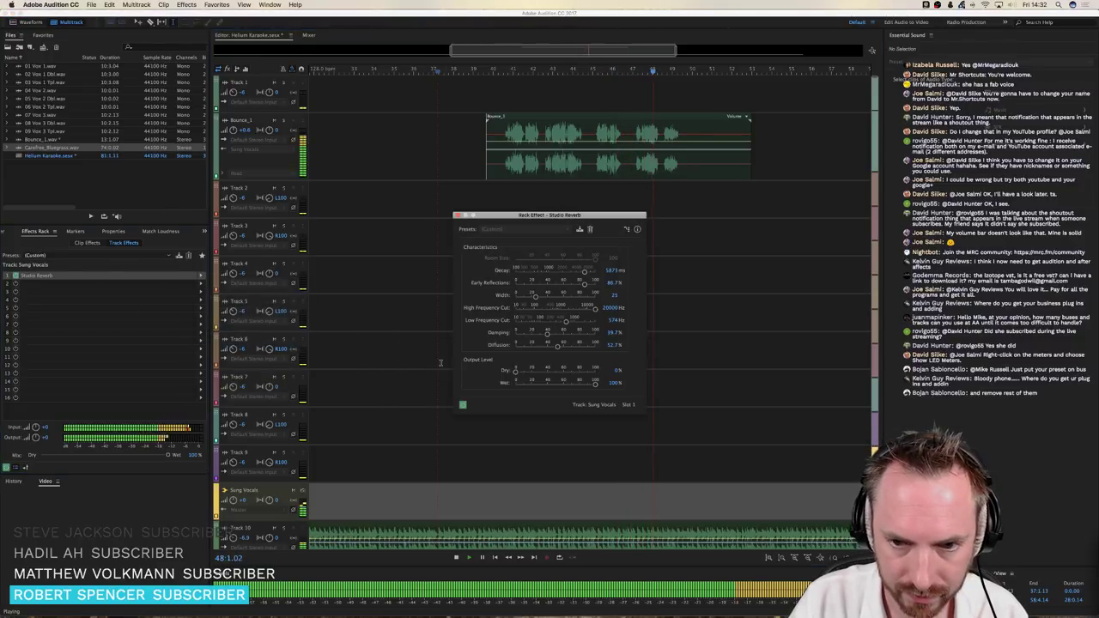
left_click_drag(515, 370, 556, 384)
Play the last vocal phrase and solo the Bounce_1 track to listen to its reverb tail
left_click(685, 182)
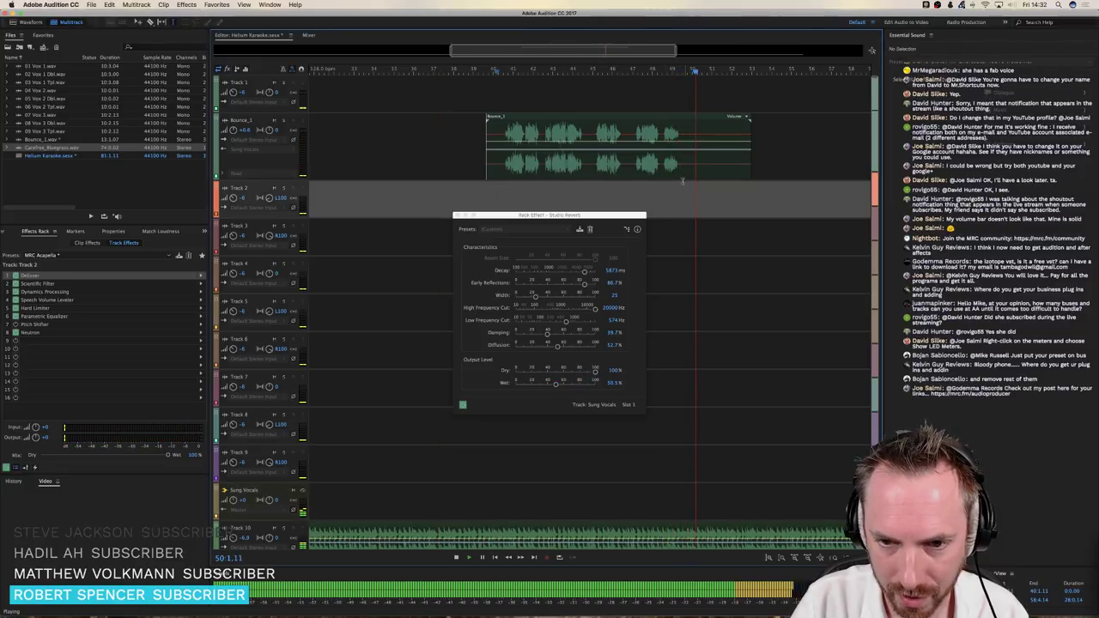
left_click(661, 181)
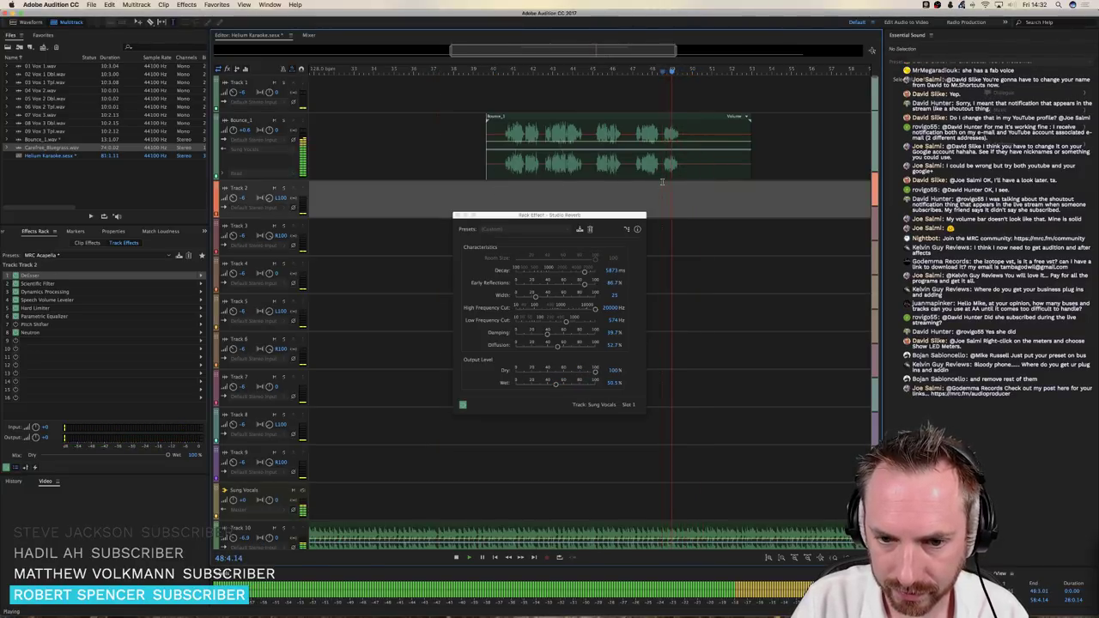
key("space")
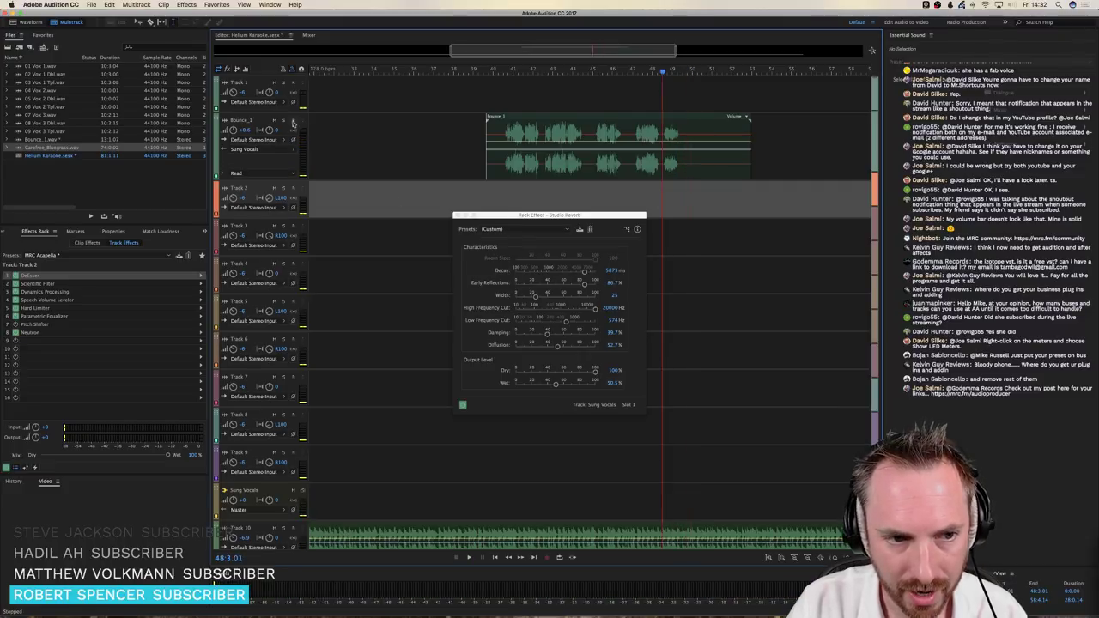
left_click(662, 172)
key("space")
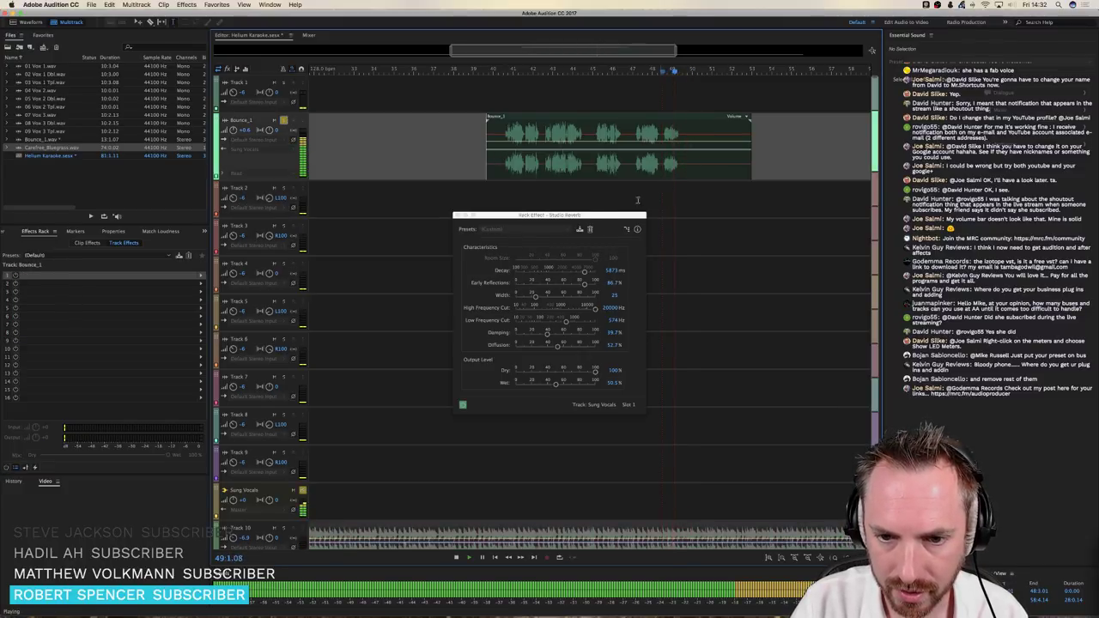
Play the soloed vocals from near their start, stop playback and set the Studio Reverb's Wet level to 27.1%
left_click(510, 190)
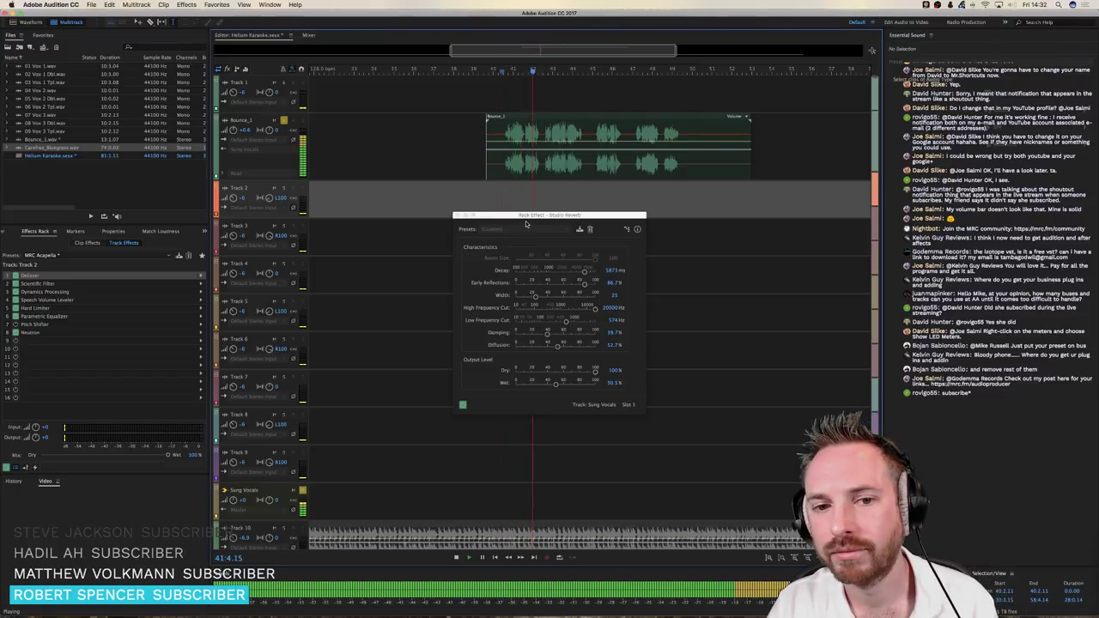
key("space")
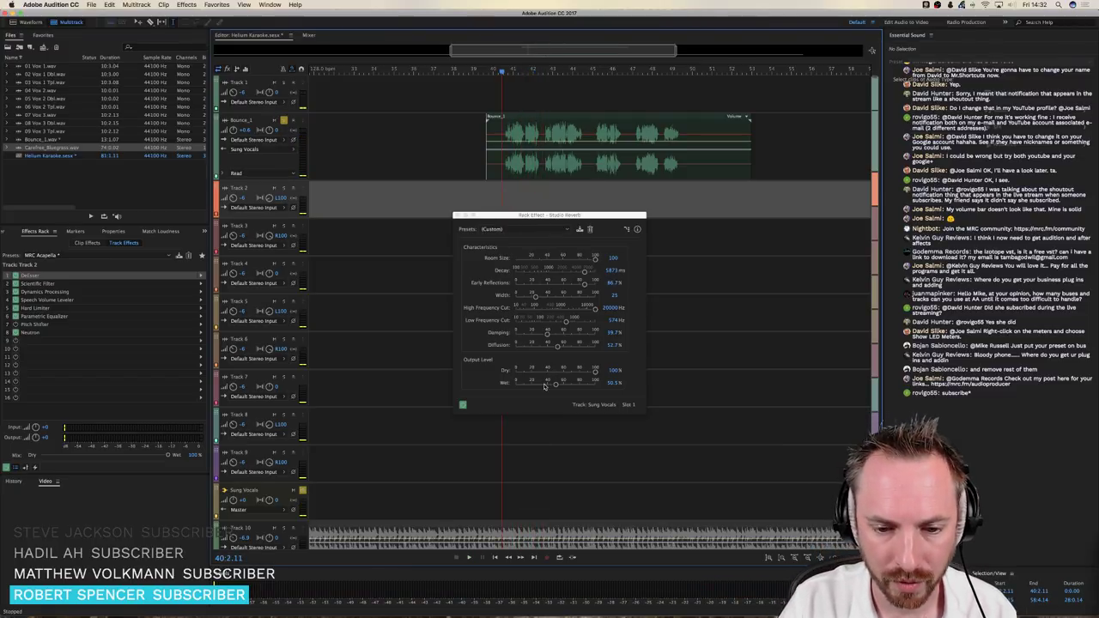
left_click_drag(543, 387, 537, 386)
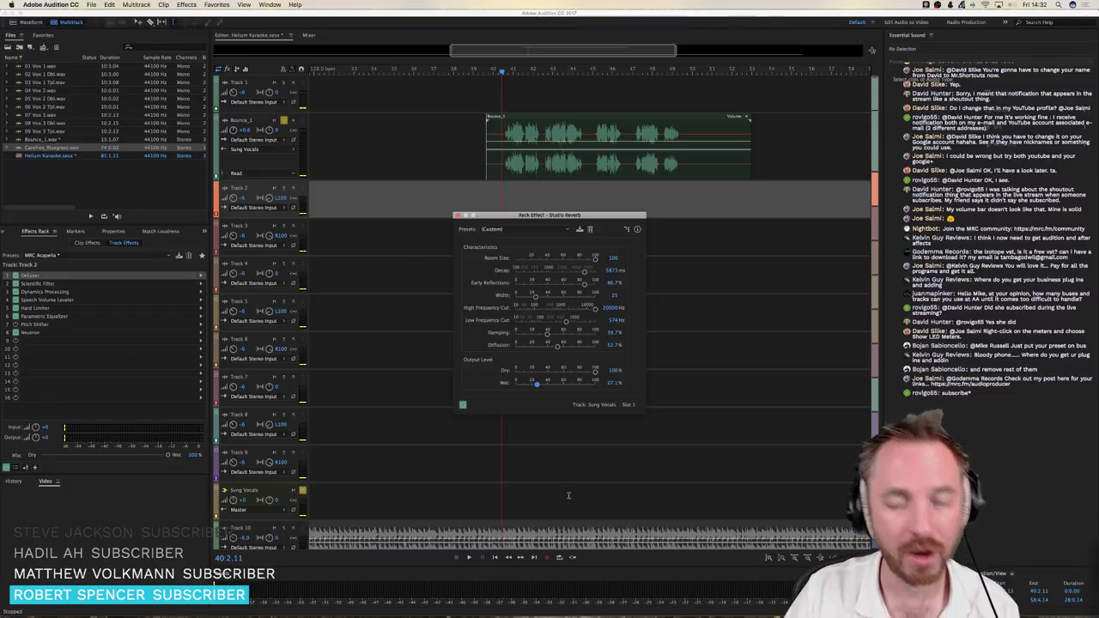
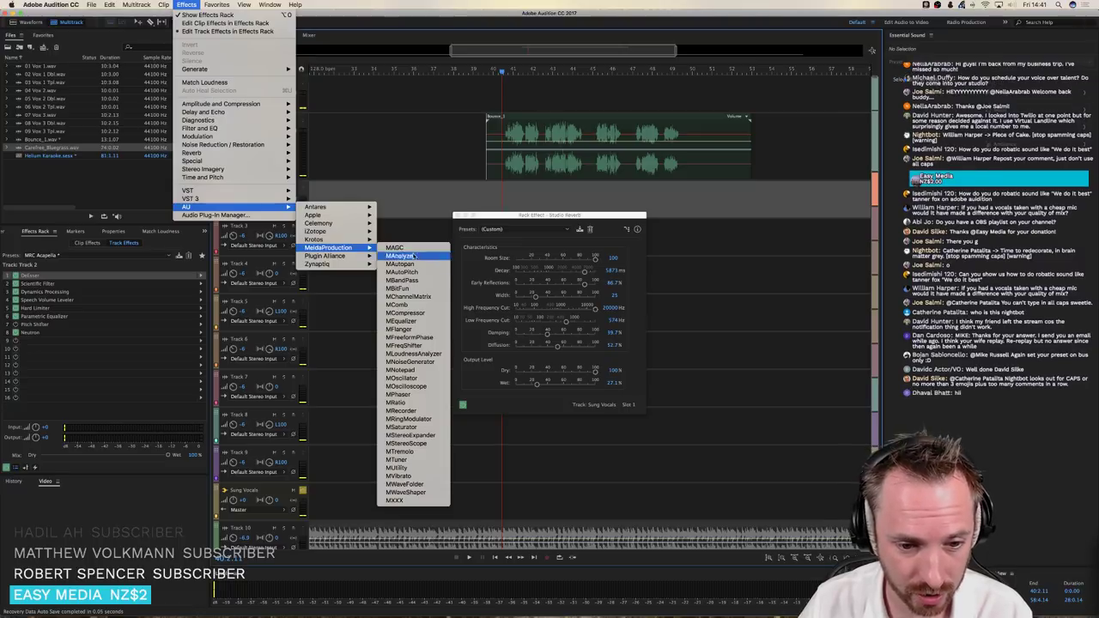
View the available AU plug-ins from MeldaProduction, Zynaptiq and iZotope, and close the Studio Reverb window
mouse_move(351, 257)
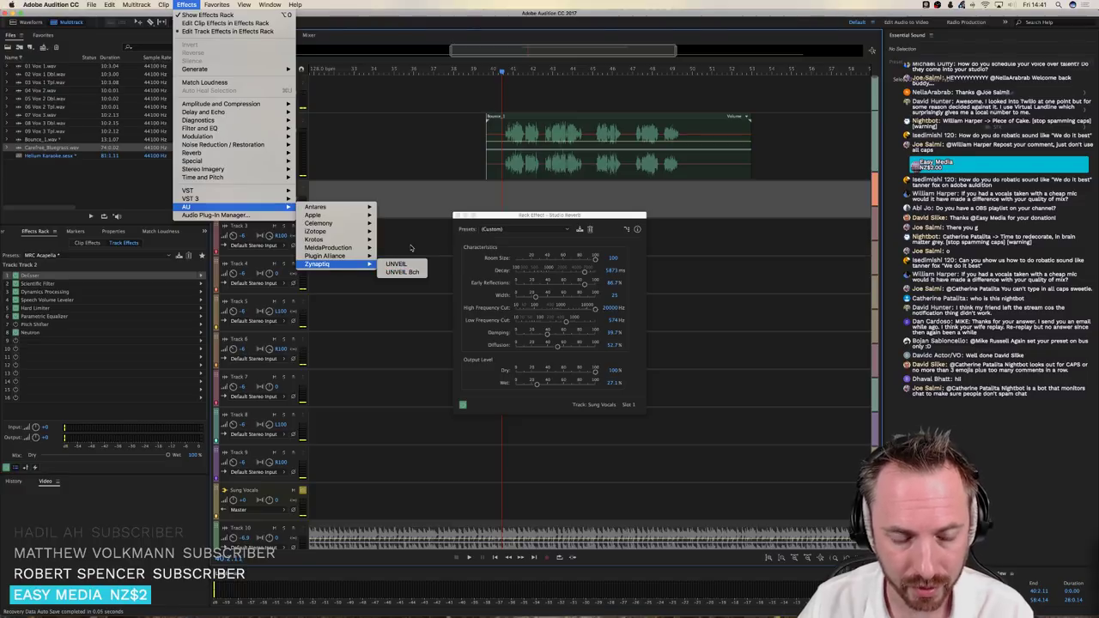
mouse_move(340, 234)
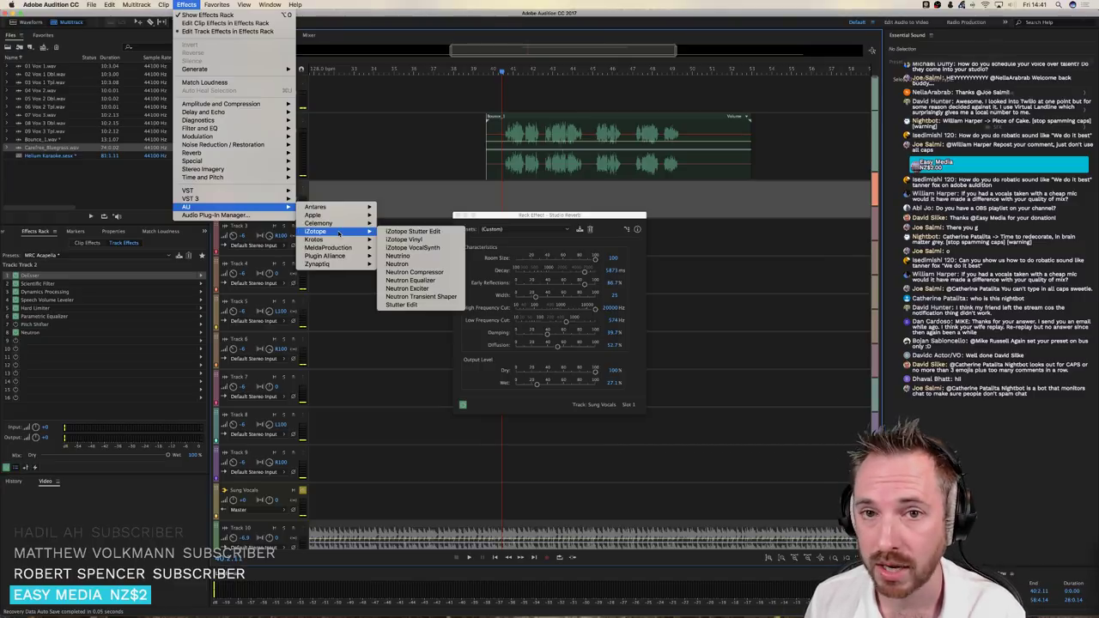
left_click(402, 160)
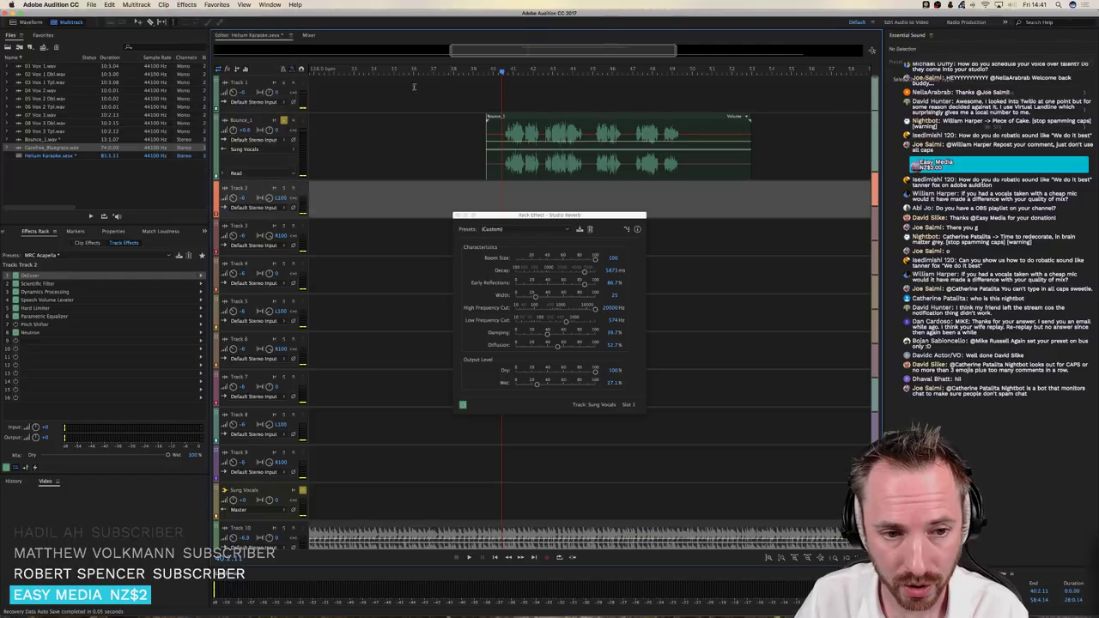
left_click(456, 215)
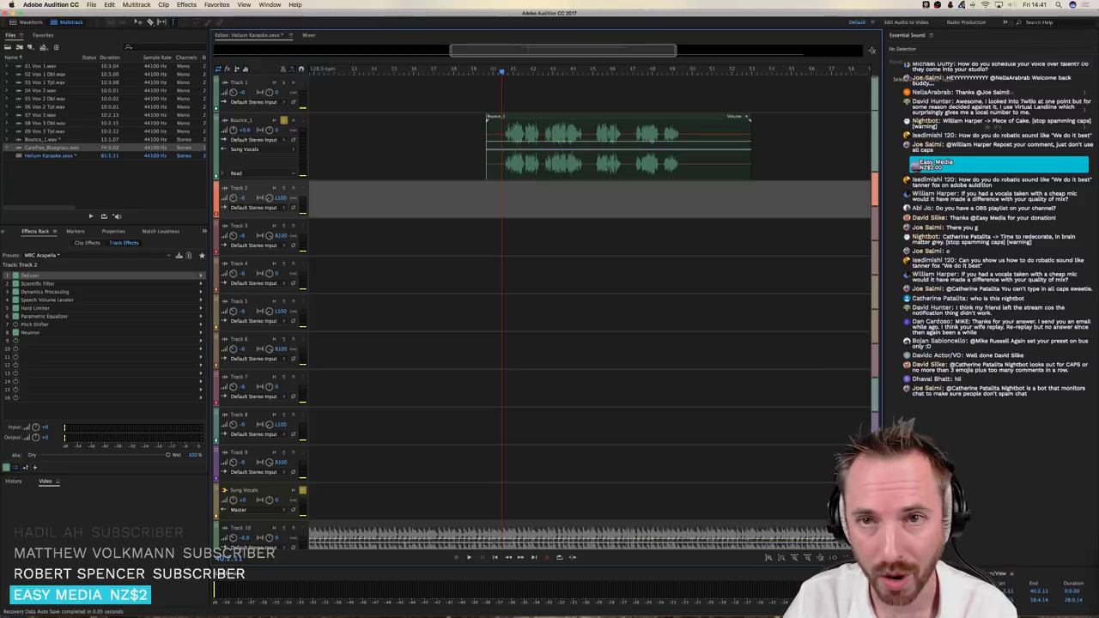
Create a multitrack session named Acapella 2 and add the nine vocal stems and the music file from Finder on separate tracks
key("super+Tab")
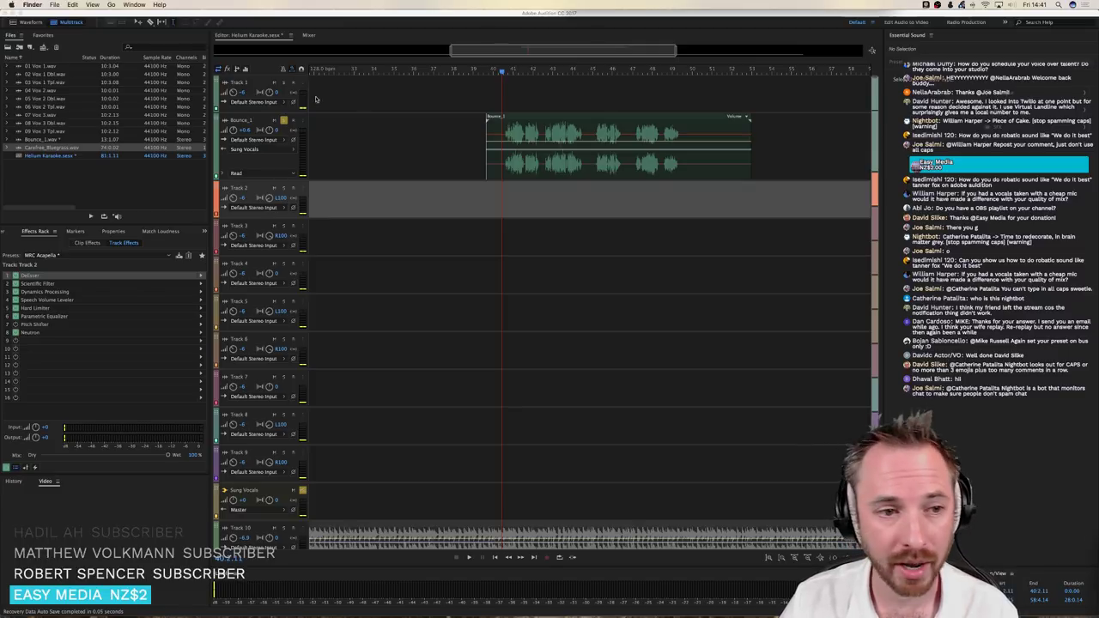
left_click(349, 147)
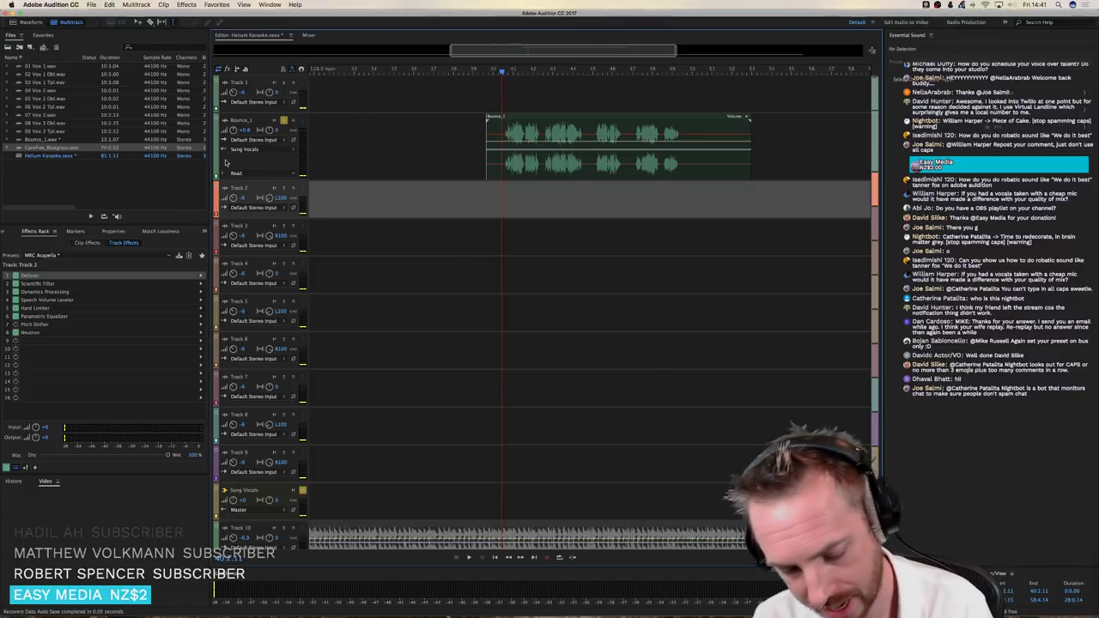
key("super+n")
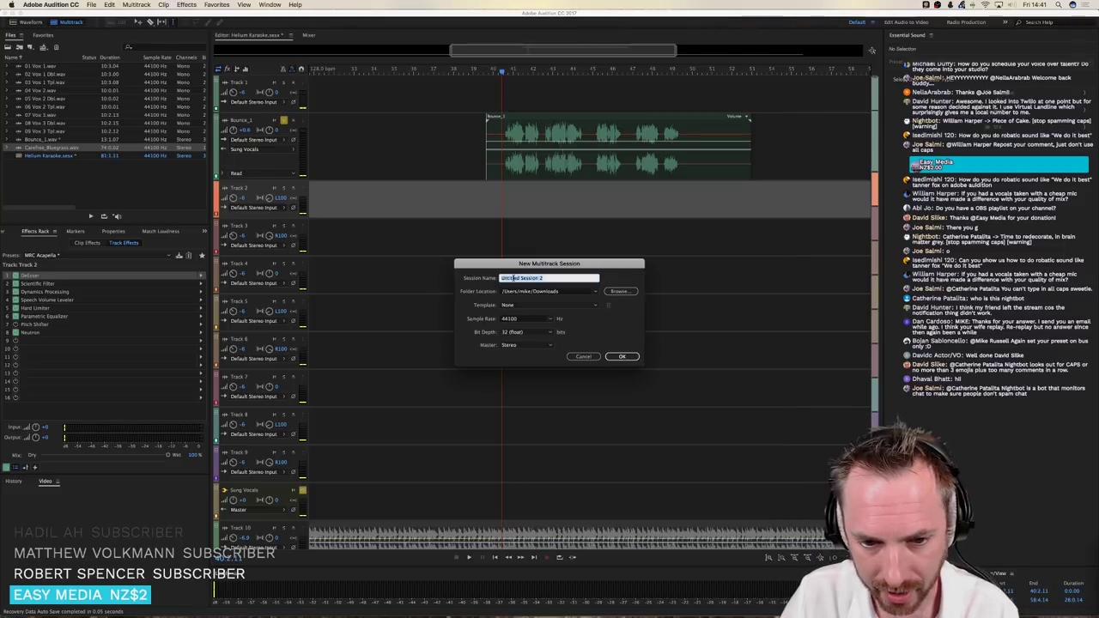
type("Acap")
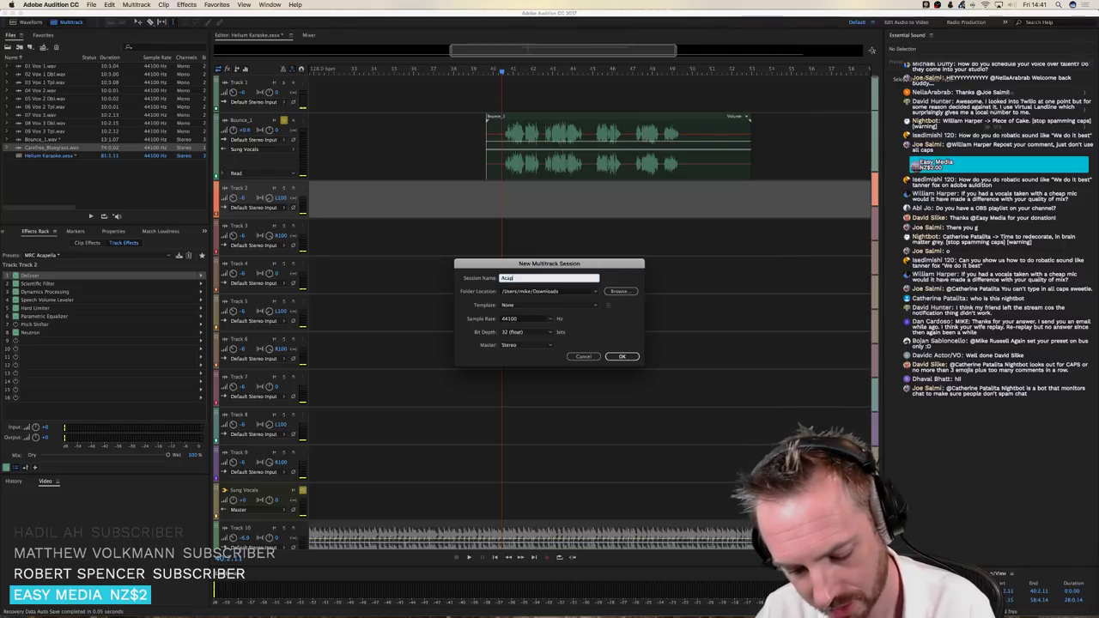
type("ella 2")
key("Return")
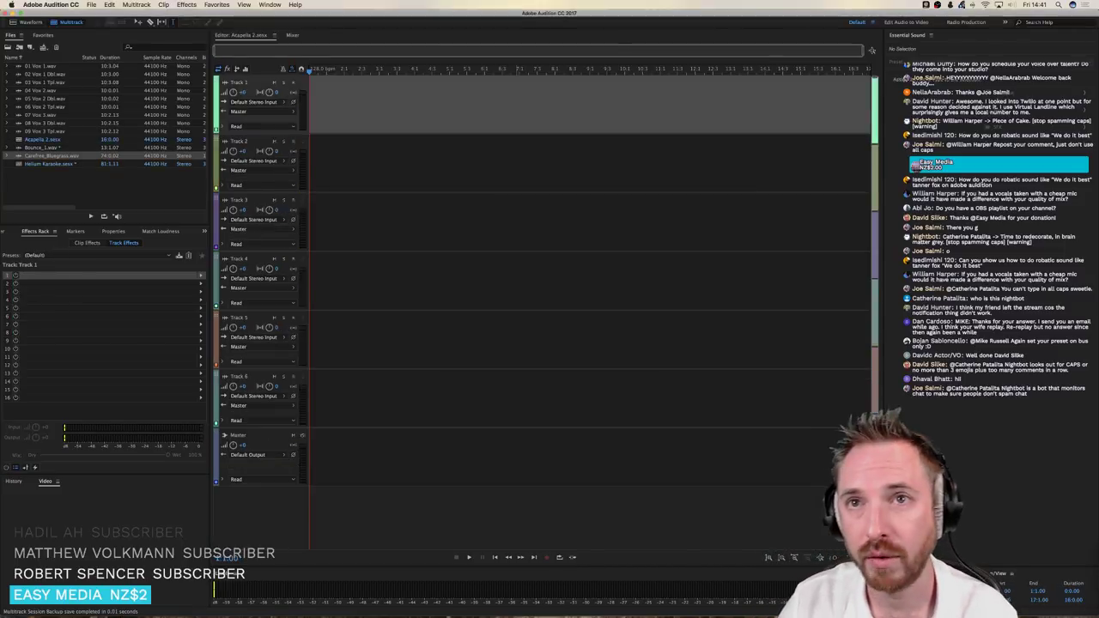
key("super+Tab")
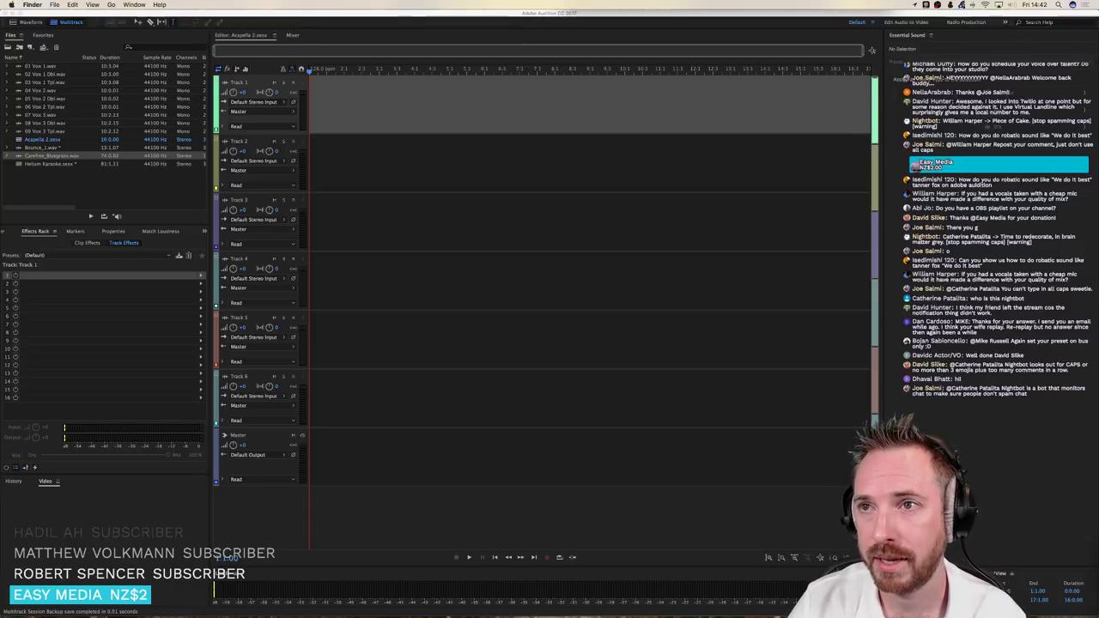
left_click_drag(552, 83, 250, 90)
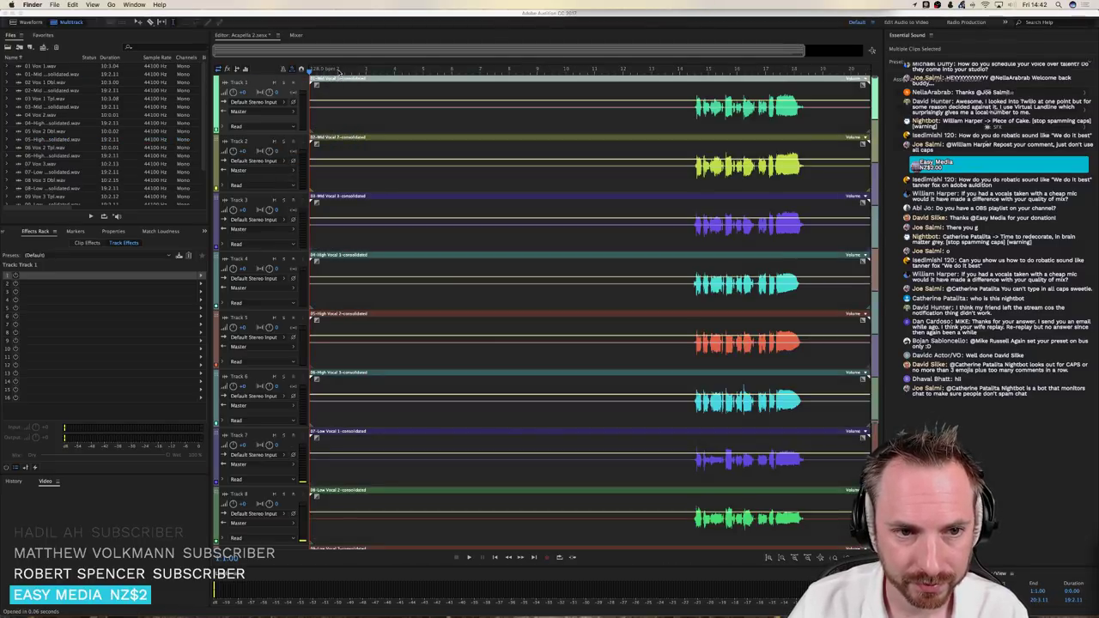
Set the tempo of the time display to 126 beats per minute
right_click(337, 72)
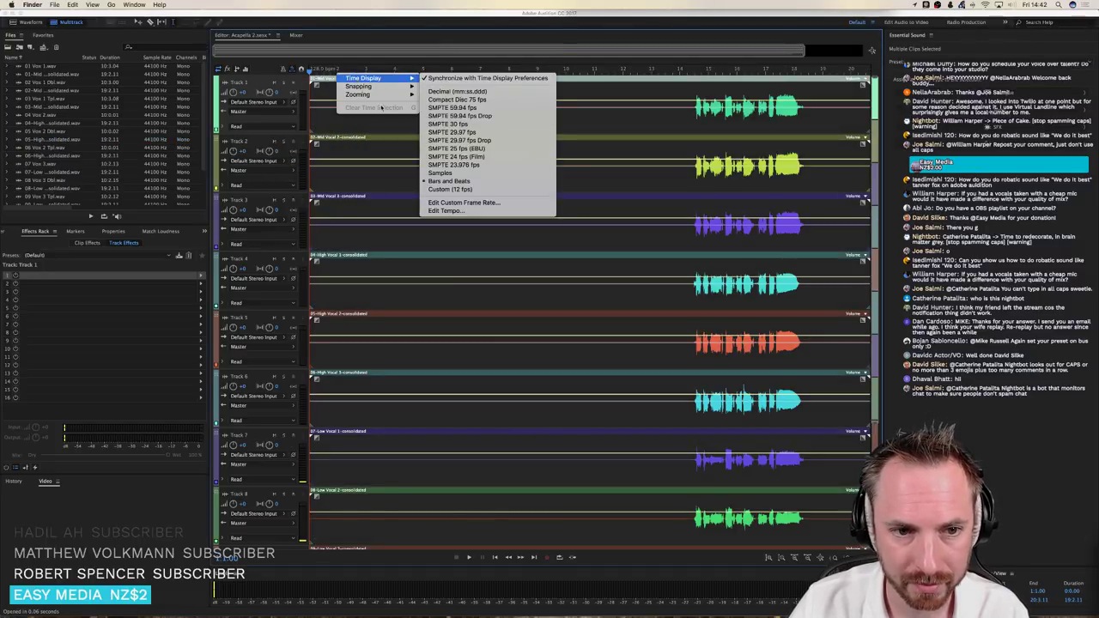
left_click(365, 88)
left_click(357, 86)
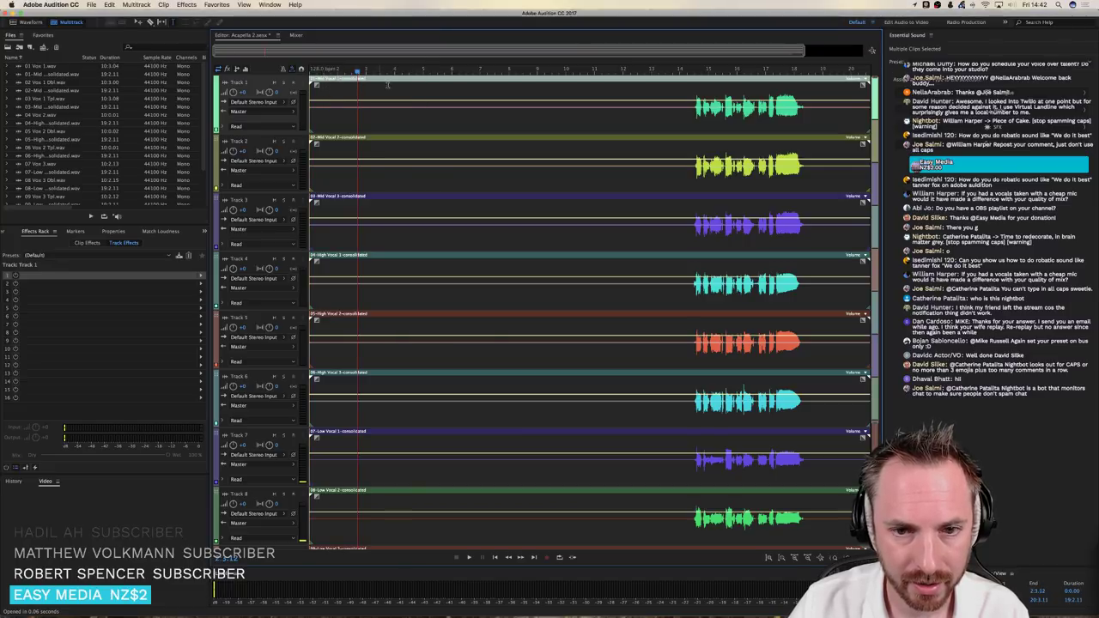
right_click(432, 73)
mouse_move(463, 76)
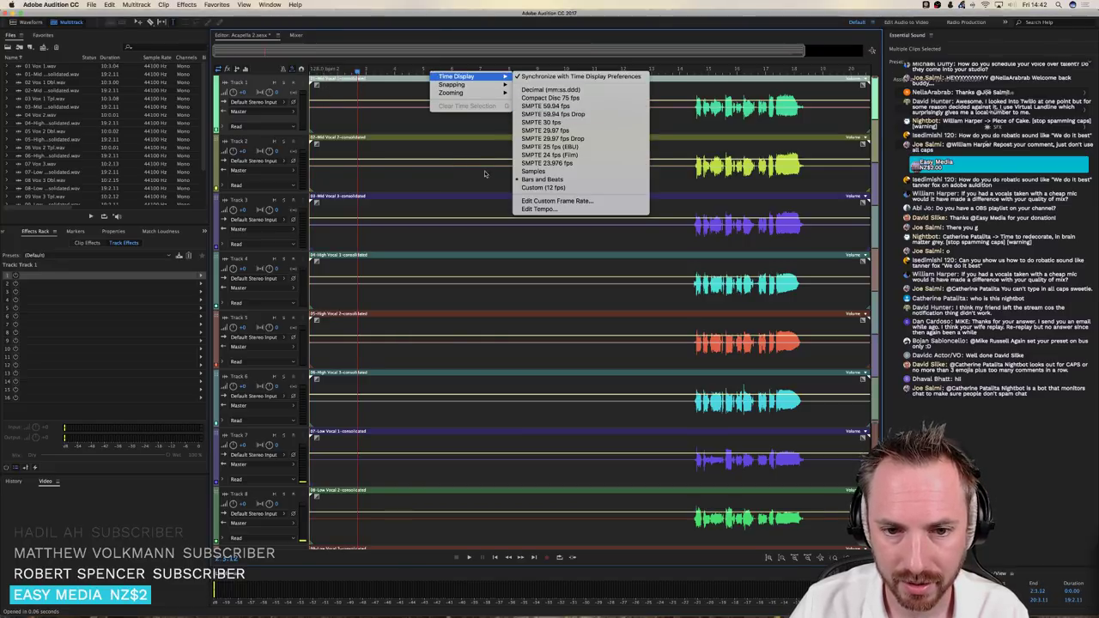
left_click(544, 210)
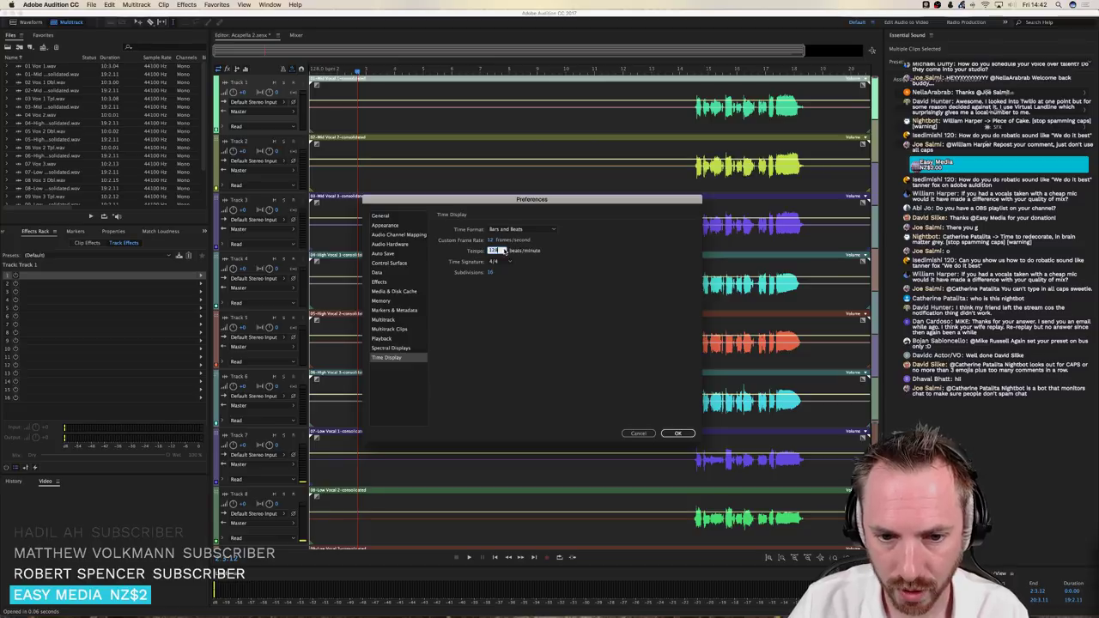
type("126")
key("Return")
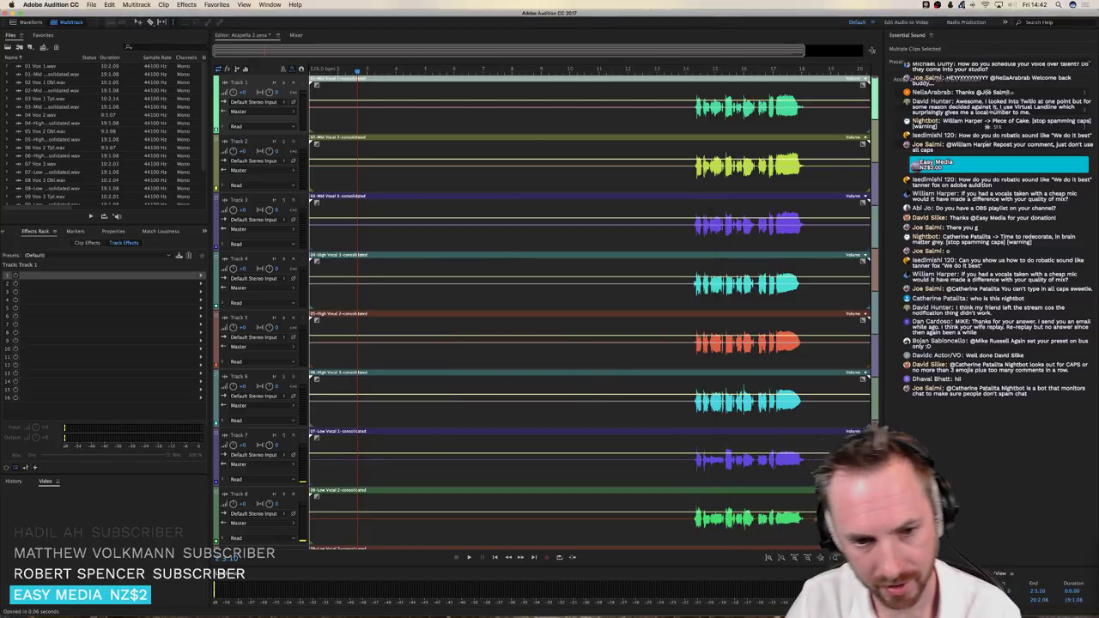
Play the session from around bar 14 to check the vocals' timing against the music
scroll(650, 299, "down", 5)
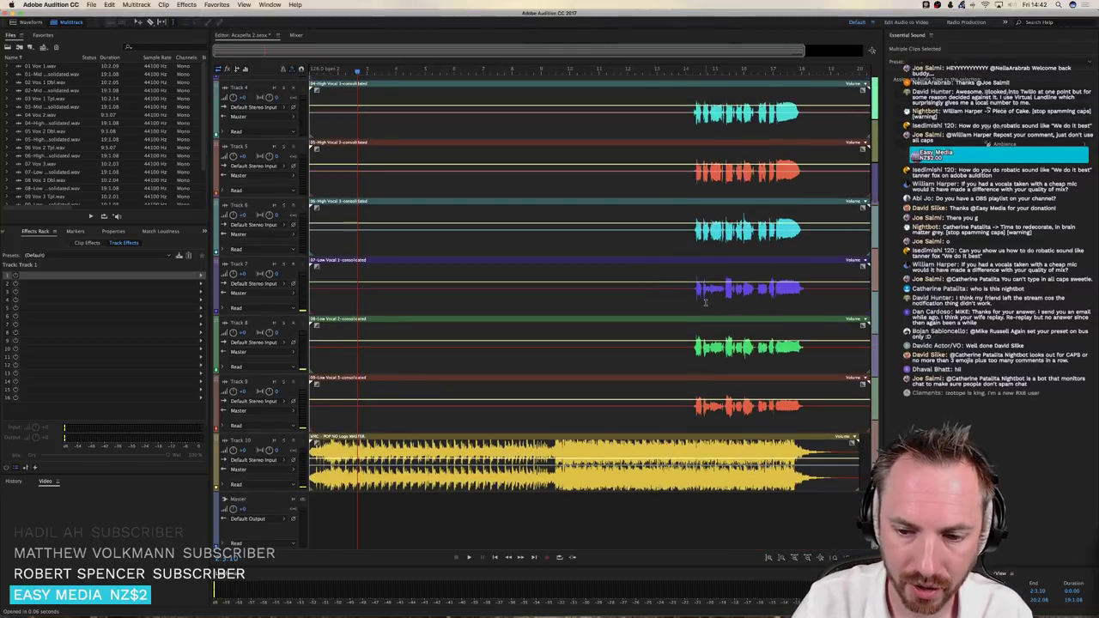
left_click(704, 516)
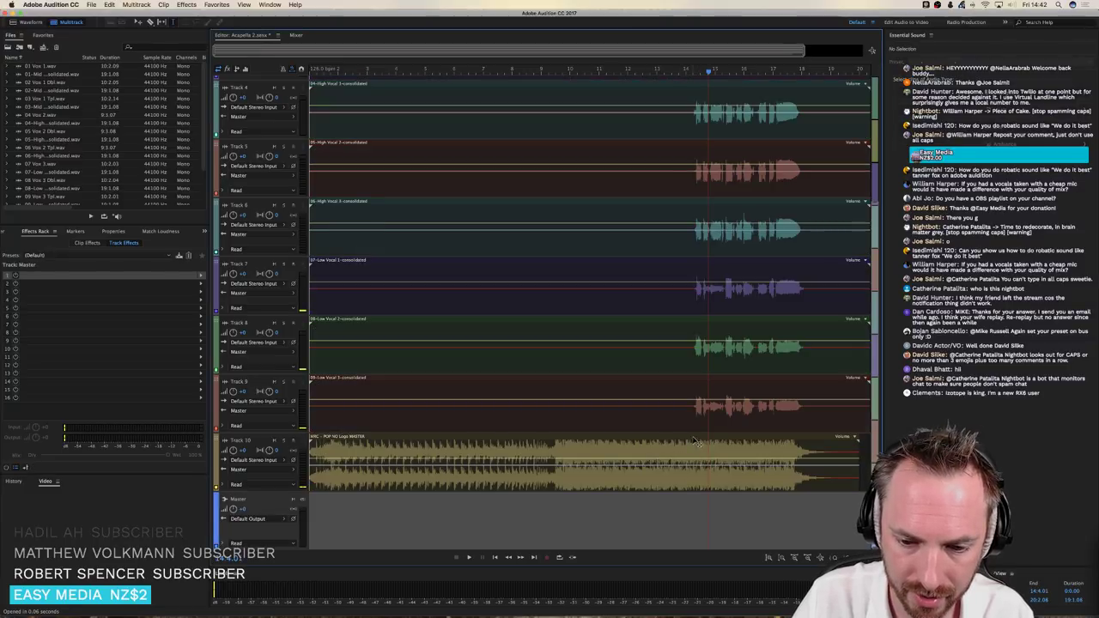
left_click(687, 423)
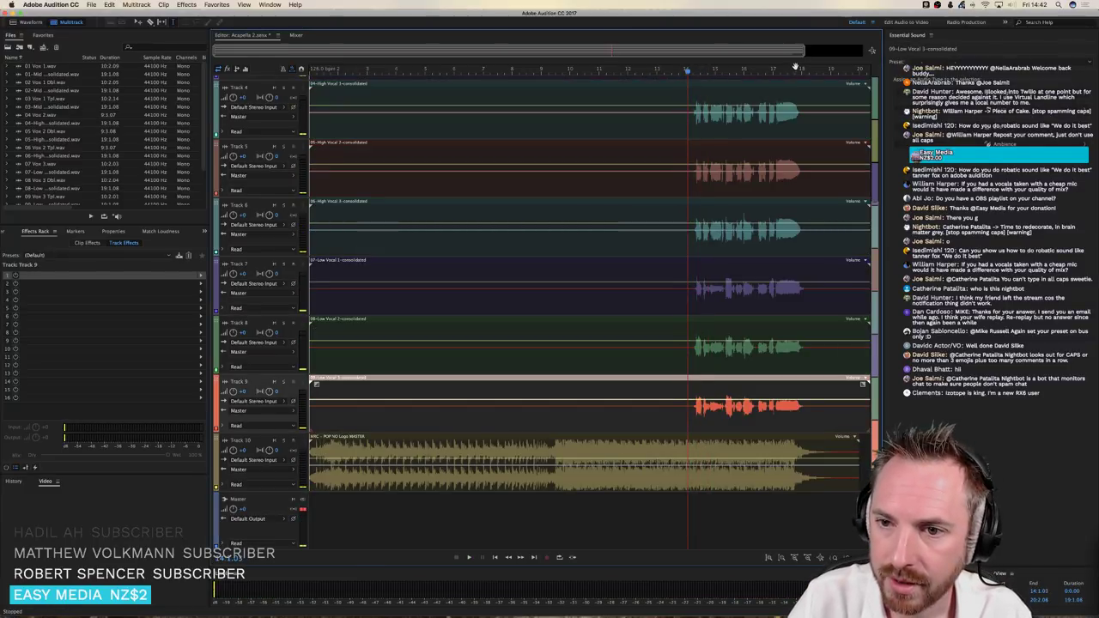
scroll(794, 66, "up", 5)
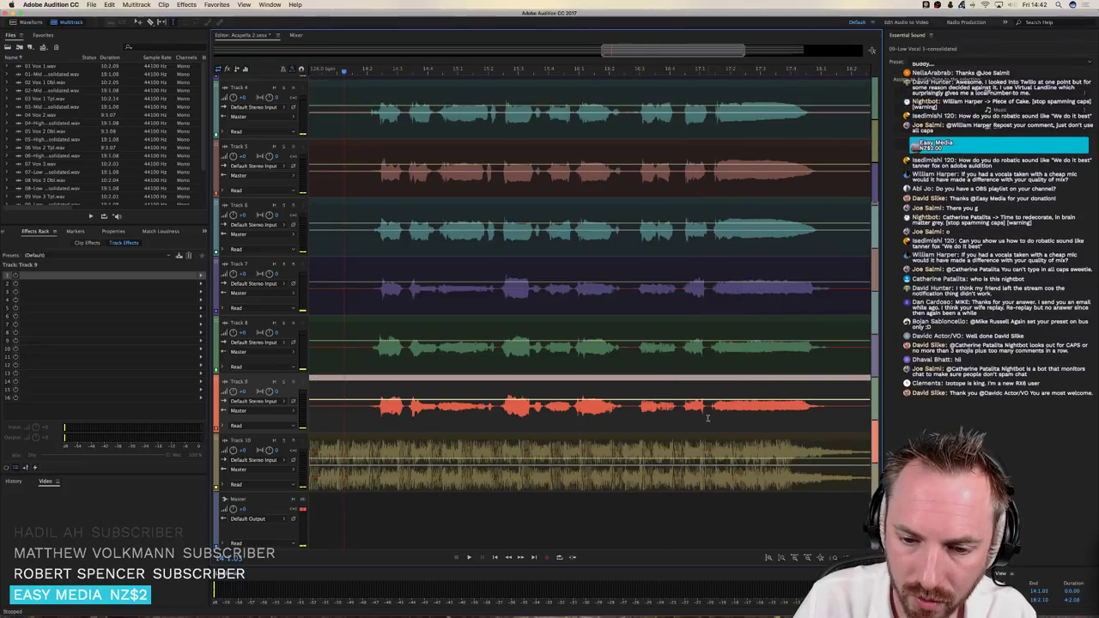
Shift the vocal clips on Tracks 1 to 9 about two and a half beats later and play them against the music
key("ctrl+a")
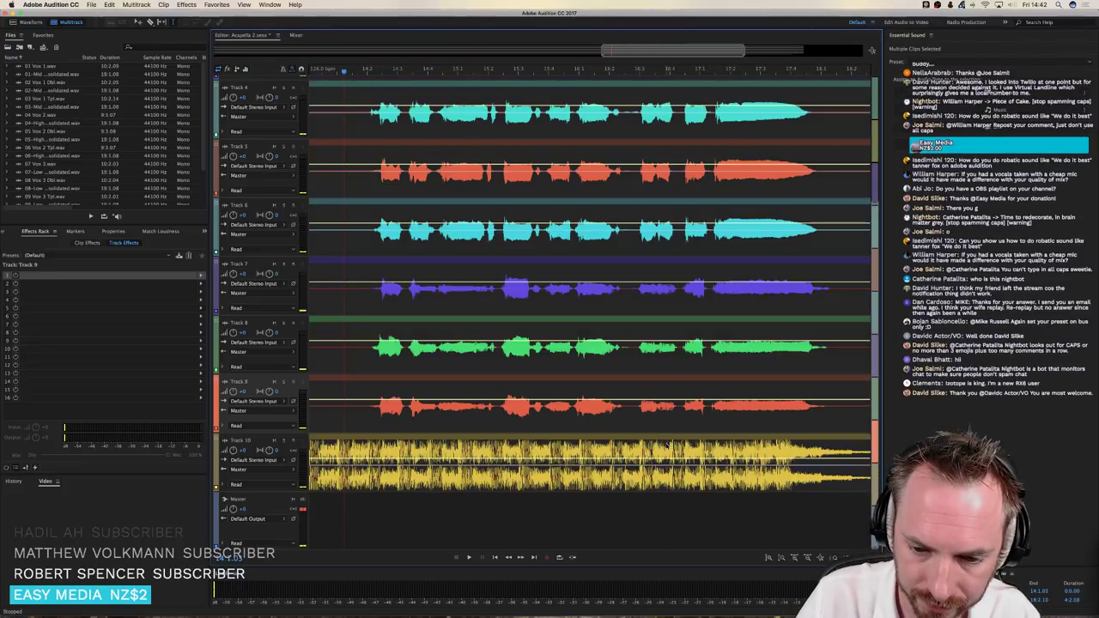
left_click_drag(643, 412, 721, 419)
key("space")
key("space")
key("space")
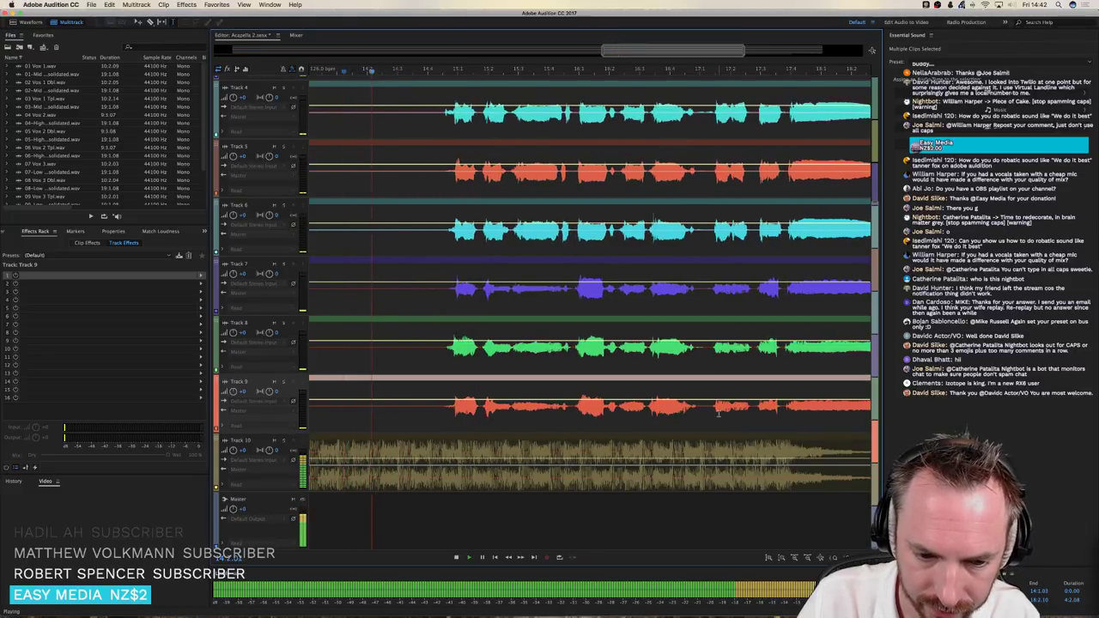
scroll(606, 415, "right", 2)
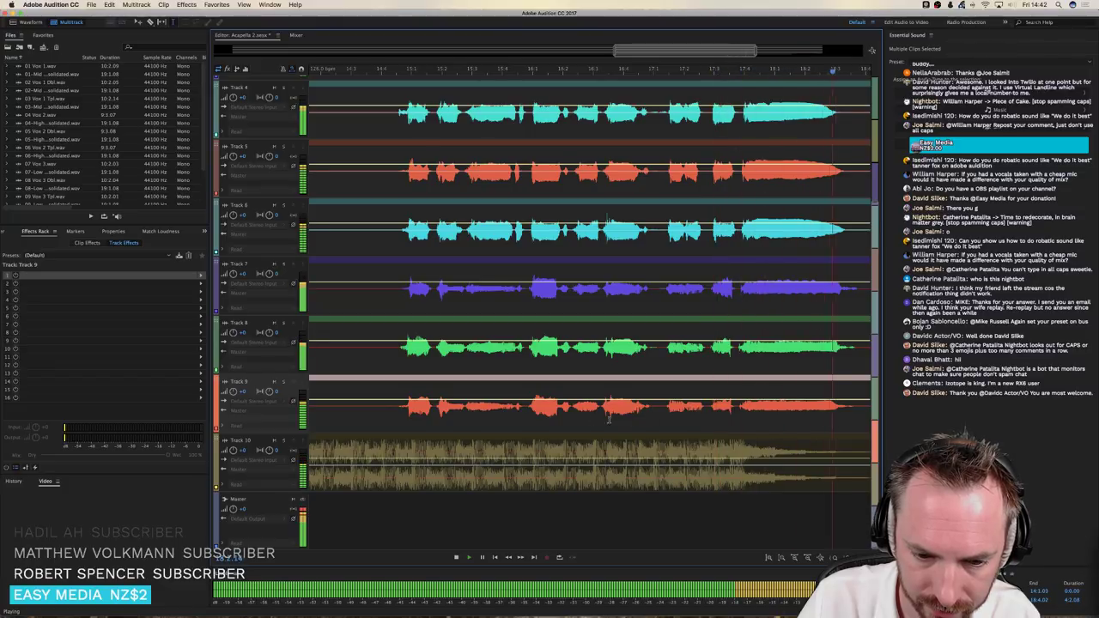
Stop playback and mute the music on Track 10
key("space")
left_click(280, 441)
scroll(381, 329, "right", 10)
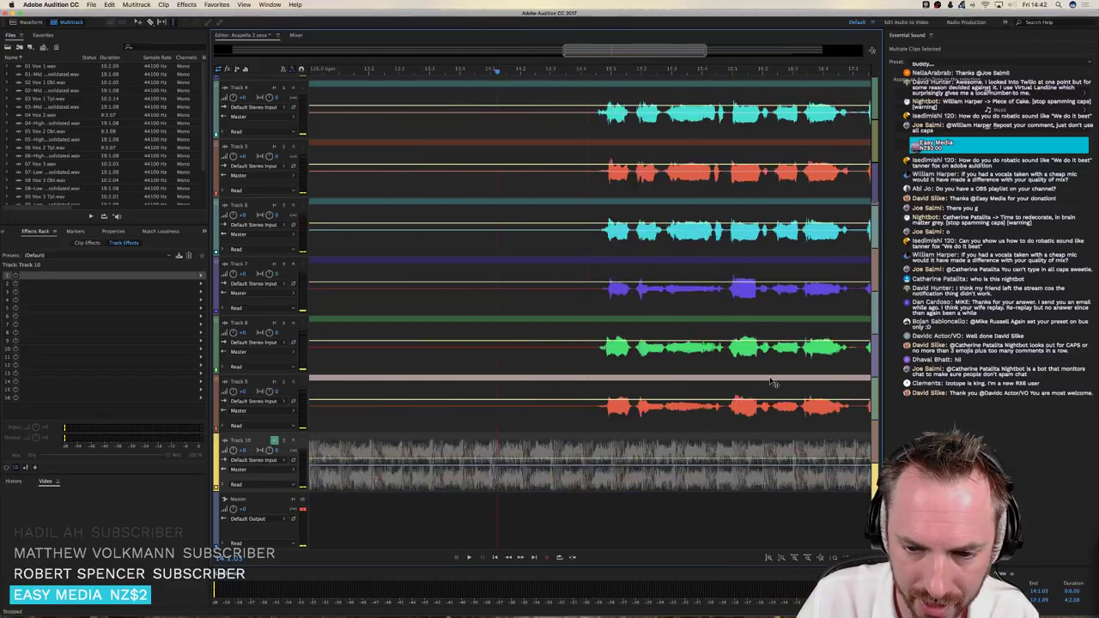
Play the vocals without the music from just before bar 15 through the end of the phrase
scroll(381, 329, "left", 3)
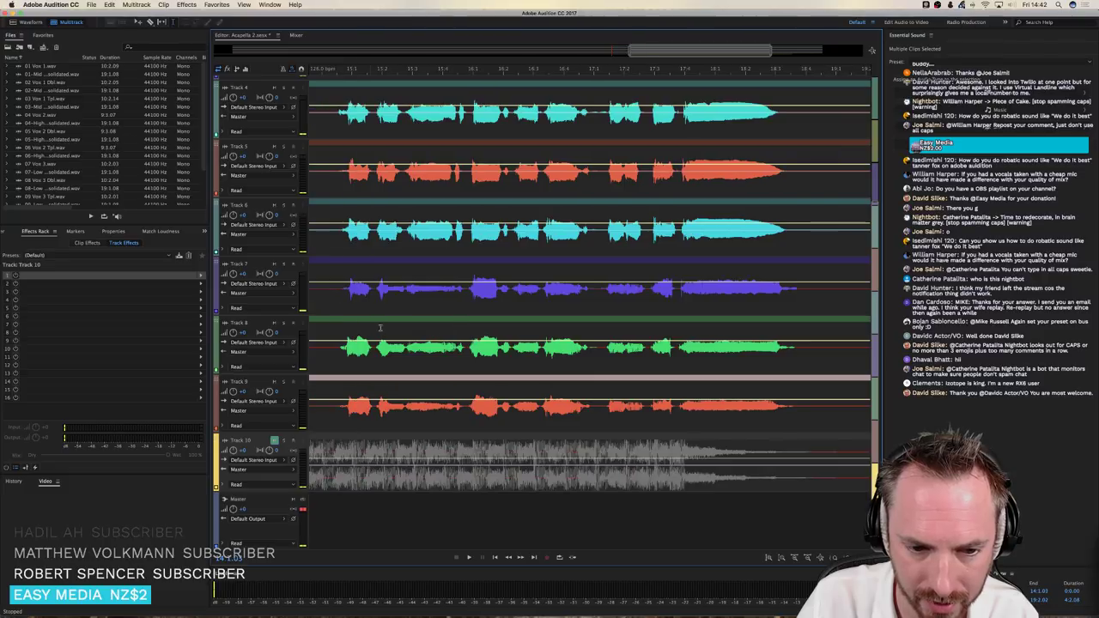
left_click(343, 301)
key("space")
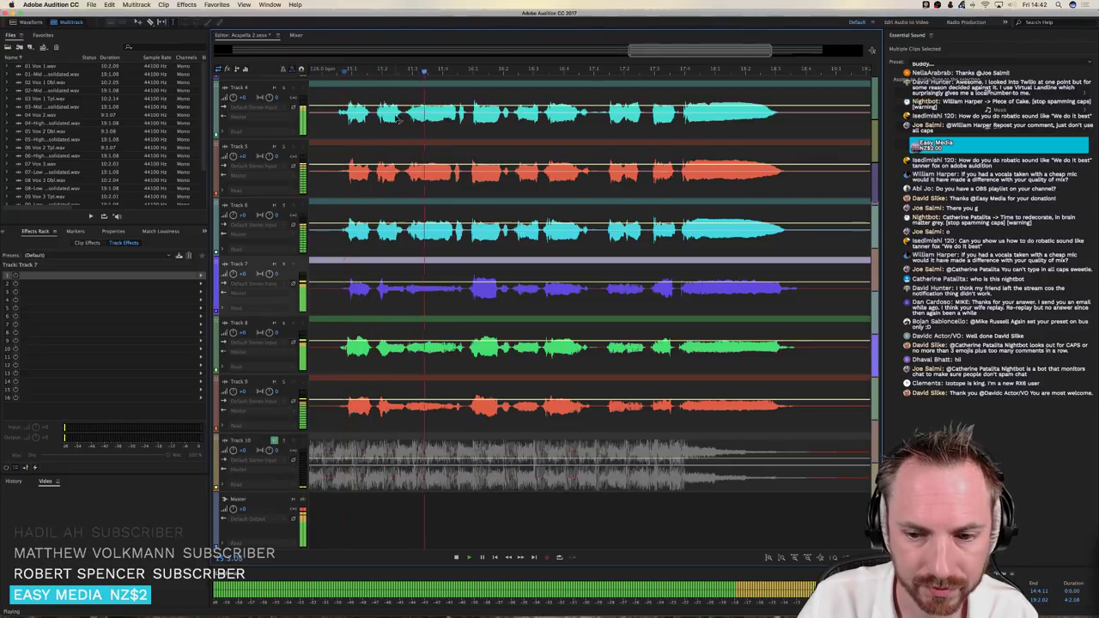
scroll(396, 120, "up", 3)
scroll(396, 120, "up", 2)
scroll(483, 228, "down", 2)
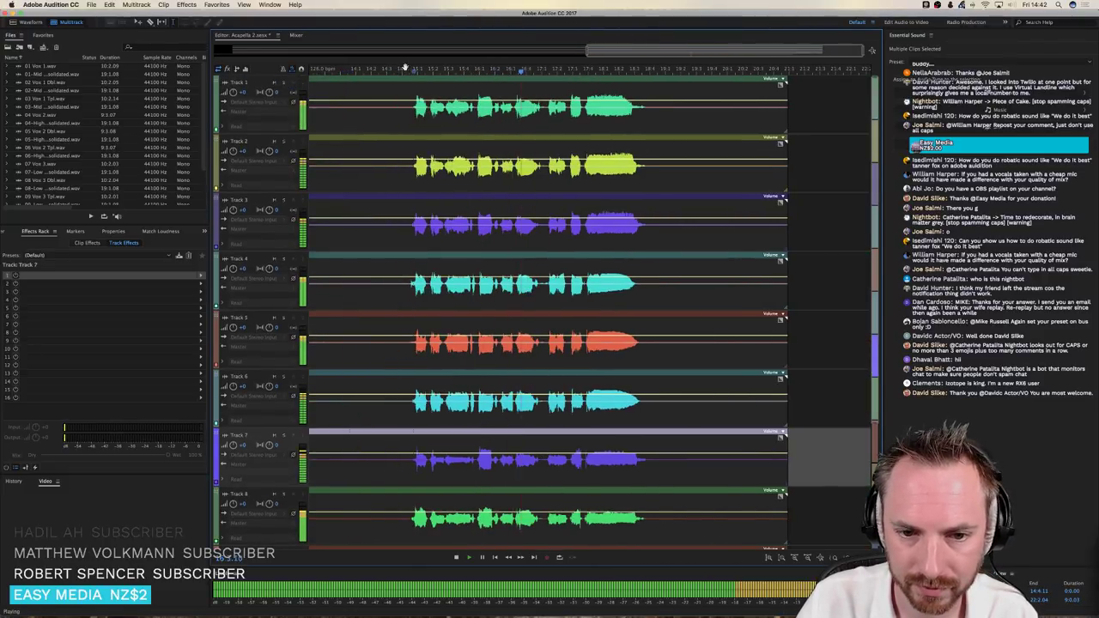
scroll(483, 228, "down", 3)
scroll(440, 196, "up", 3)
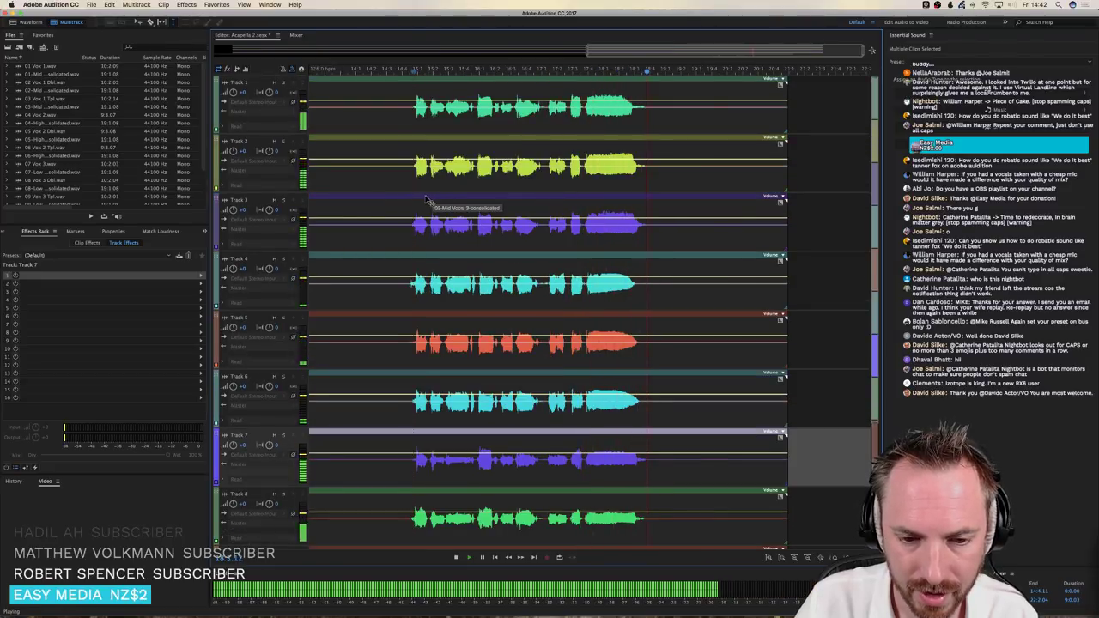
key("space")
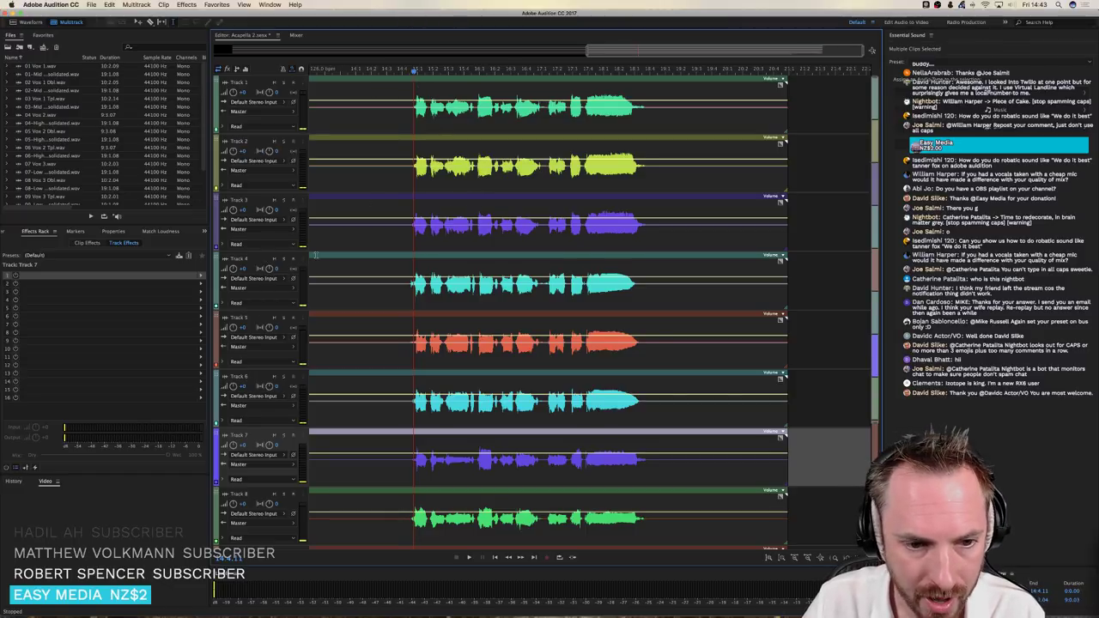
Apply the MRC Acapella rack preset to Track 1 and audition the track in solo, then unsolo it
left_click(417, 178)
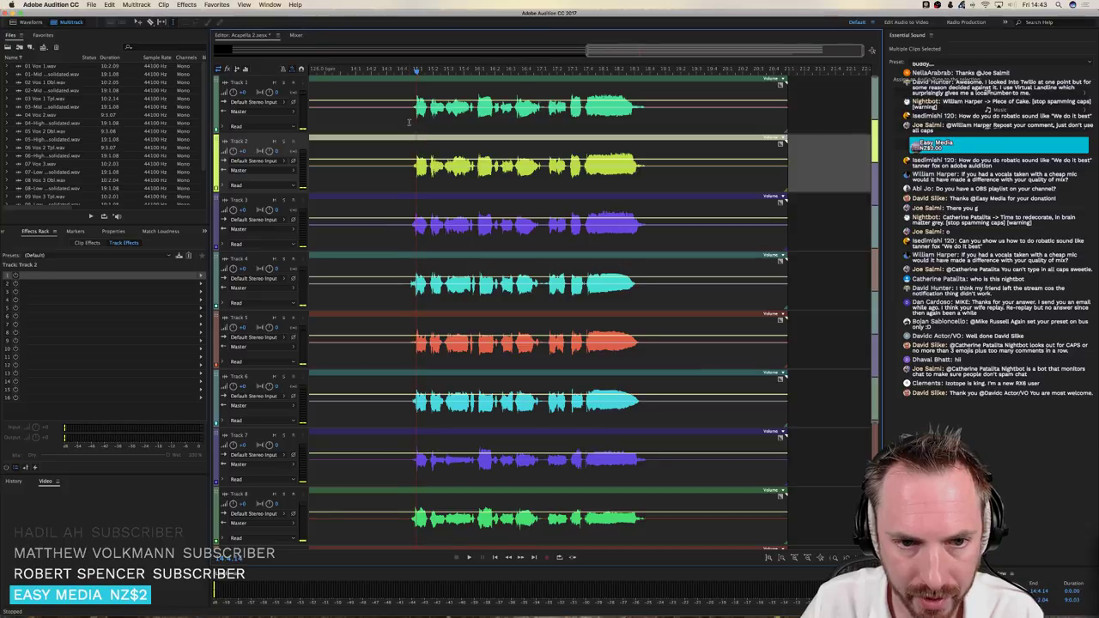
left_click(103, 255)
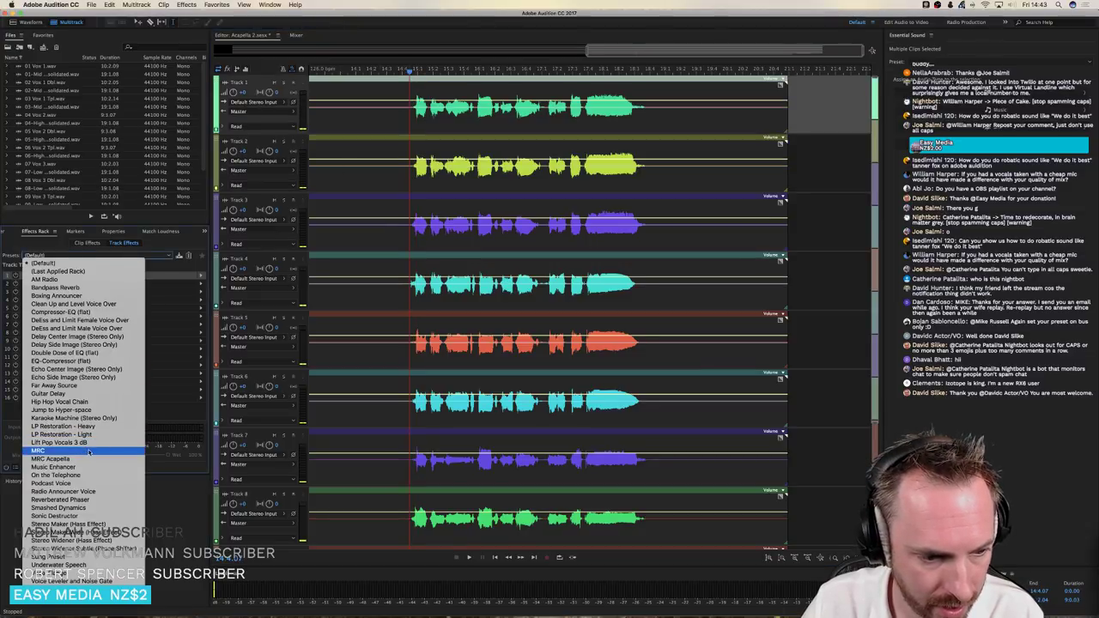
left_click(77, 459)
left_click(284, 83)
key("space")
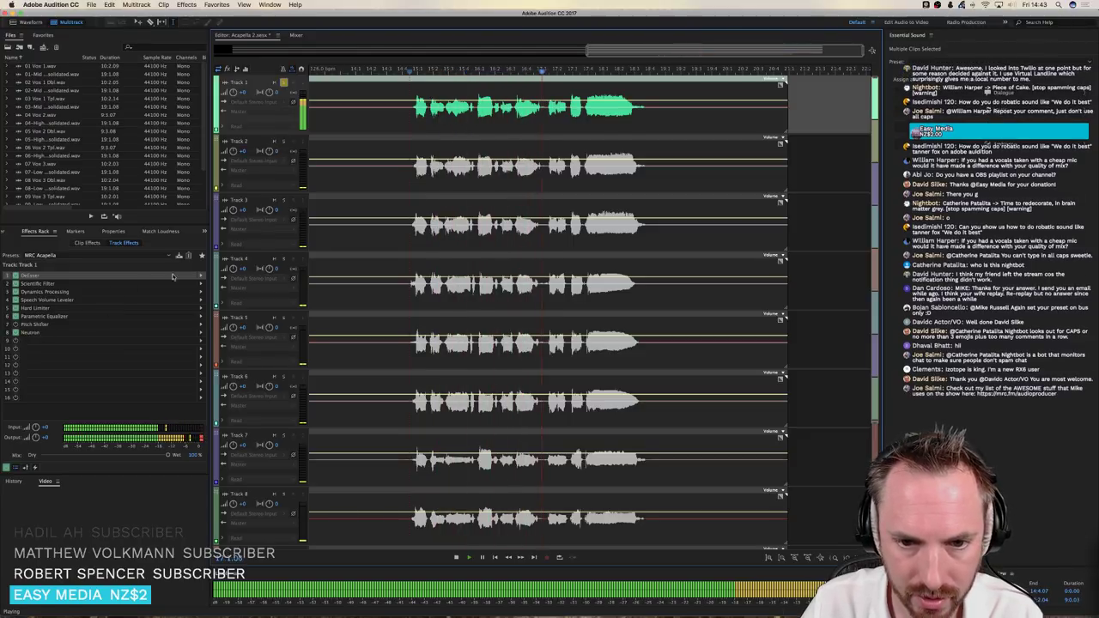
key("space")
left_click(285, 83)
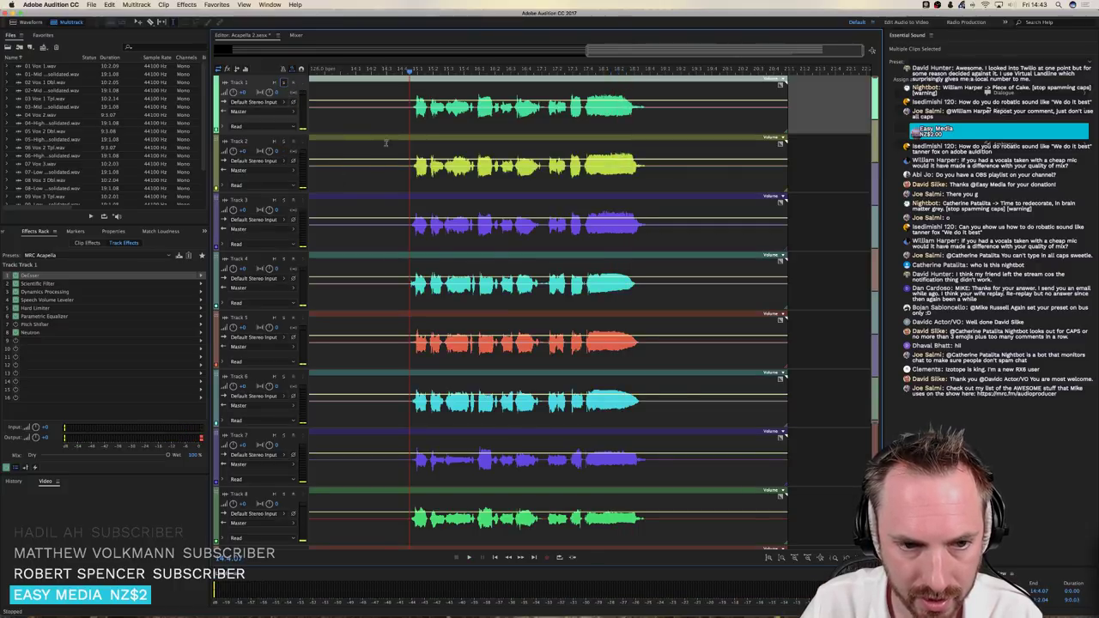
Apply the MRC Acapella track effects preset to Tracks 2, 3 and 4
left_click(386, 143)
left_click(285, 142)
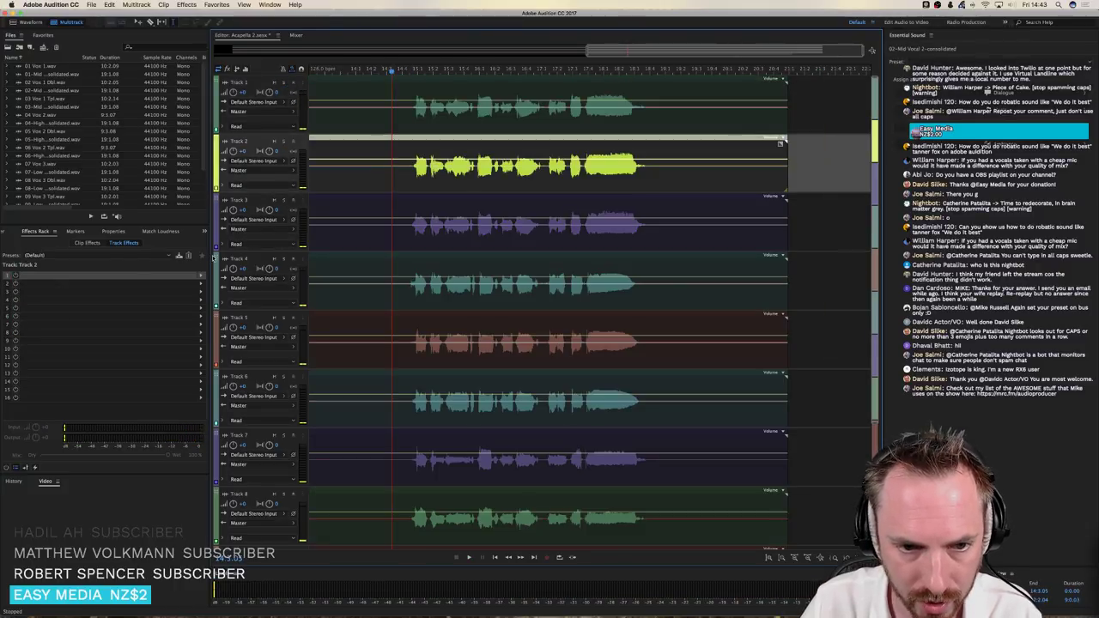
left_click(111, 255)
key("Escape")
left_click(400, 243)
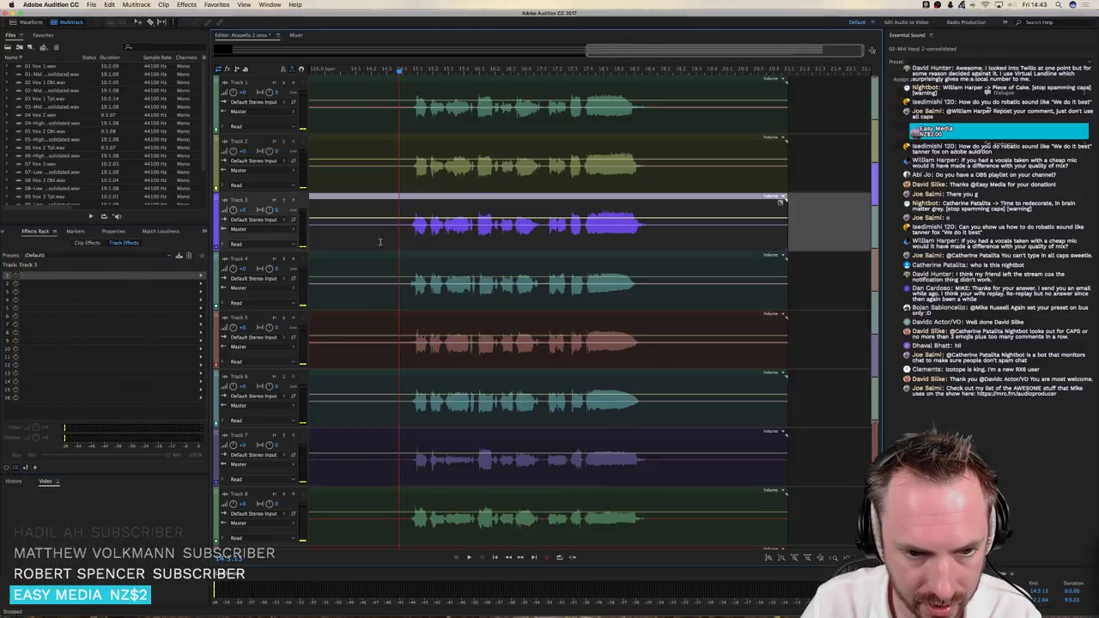
left_click(146, 257)
key("Escape")
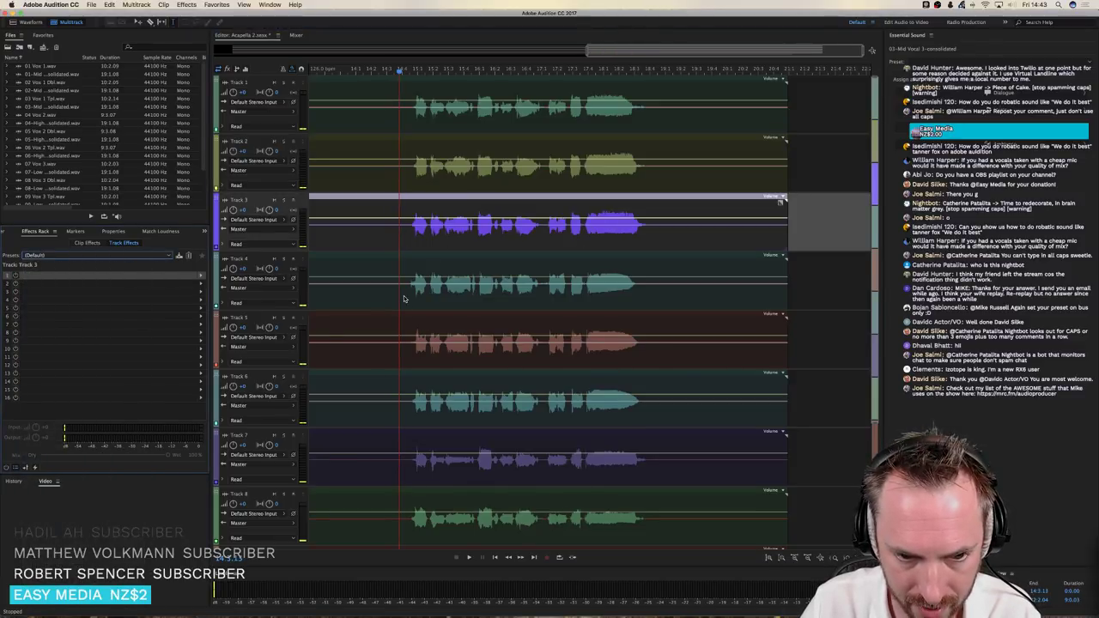
left_click(403, 298)
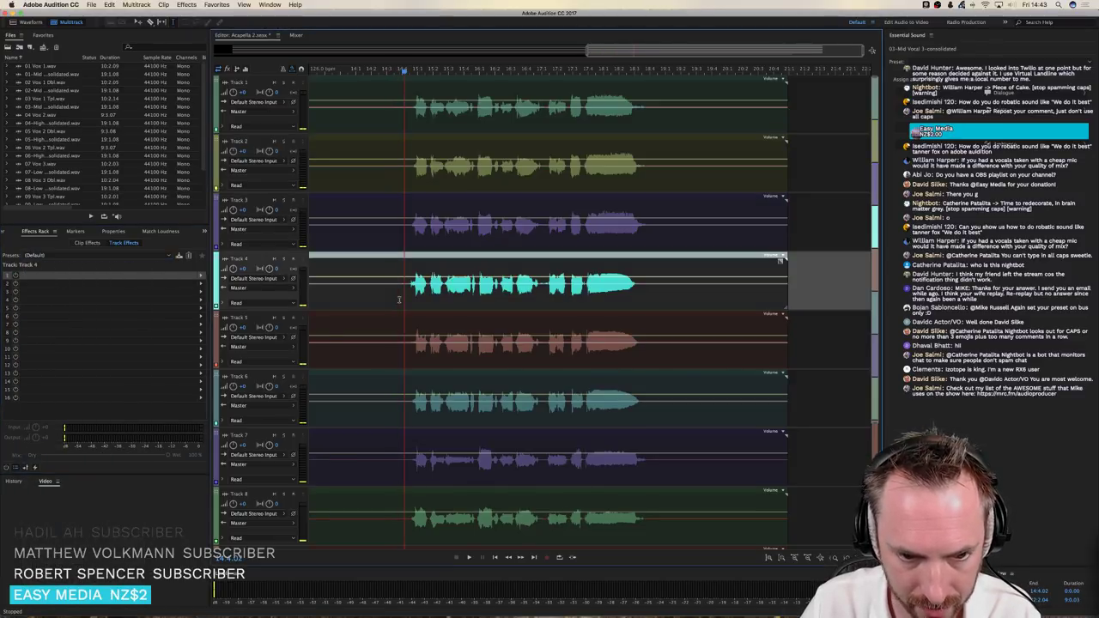
left_click(86, 256)
key("Escape")
Apply the MRC Acapella track effects preset to Tracks 5, 6, 7 and 8
left_click(390, 348)
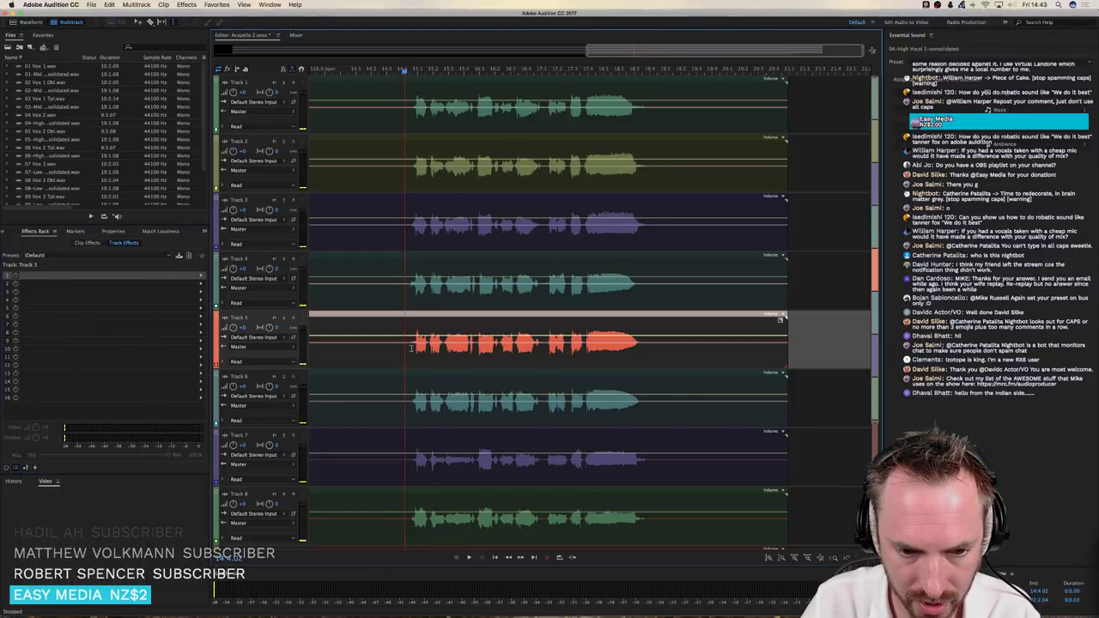
left_click(48, 256)
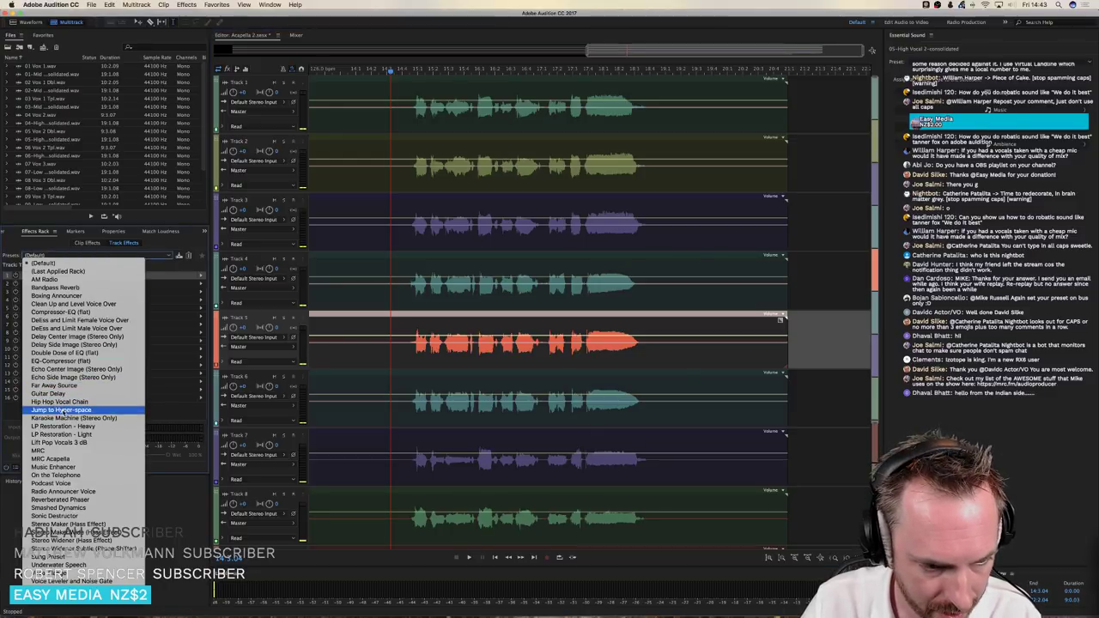
key("Escape")
left_click(398, 413)
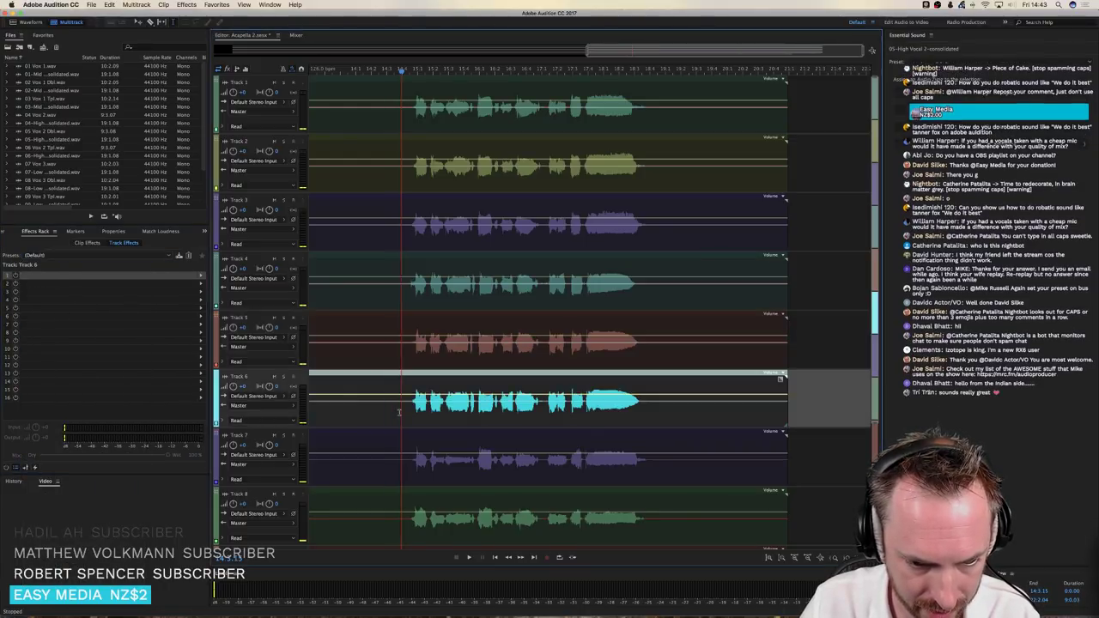
left_click(68, 256)
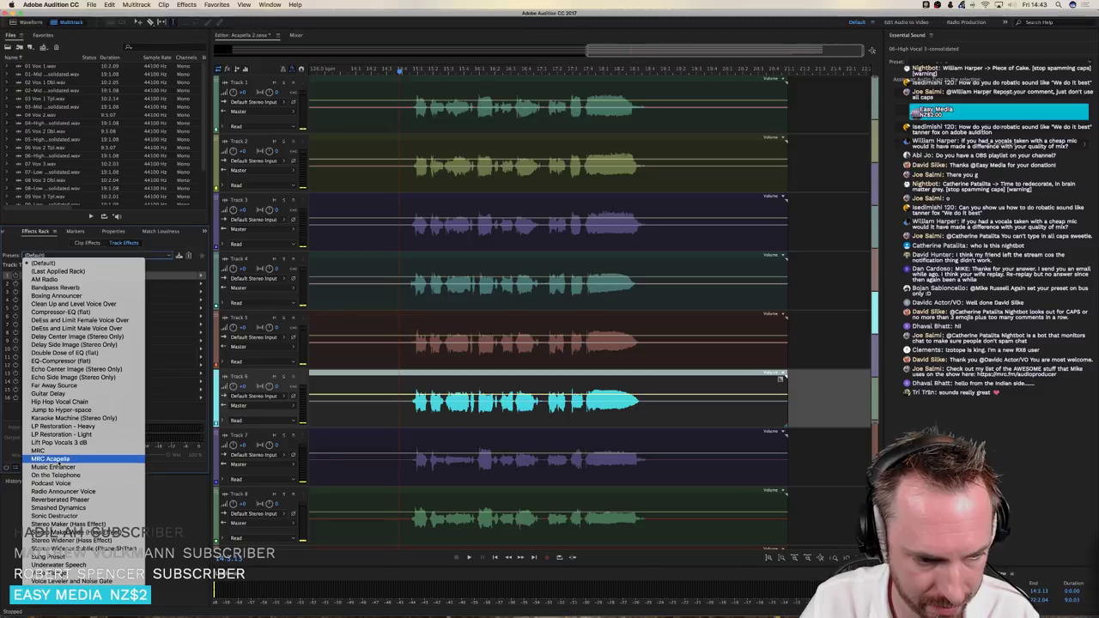
key("Escape")
left_click(401, 471)
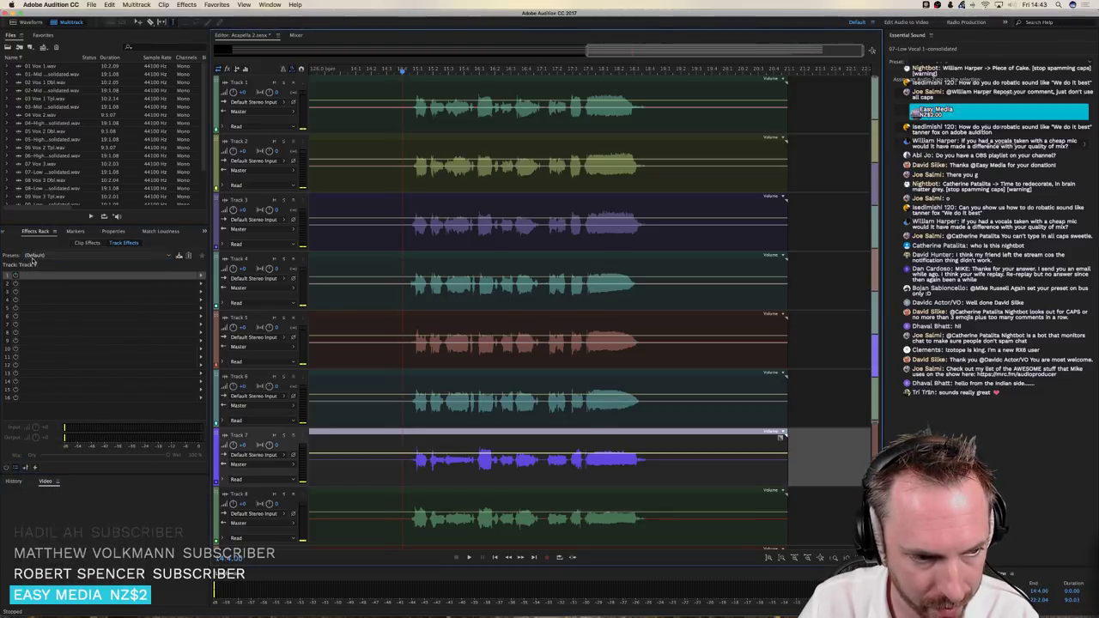
left_click(69, 255)
key("Escape")
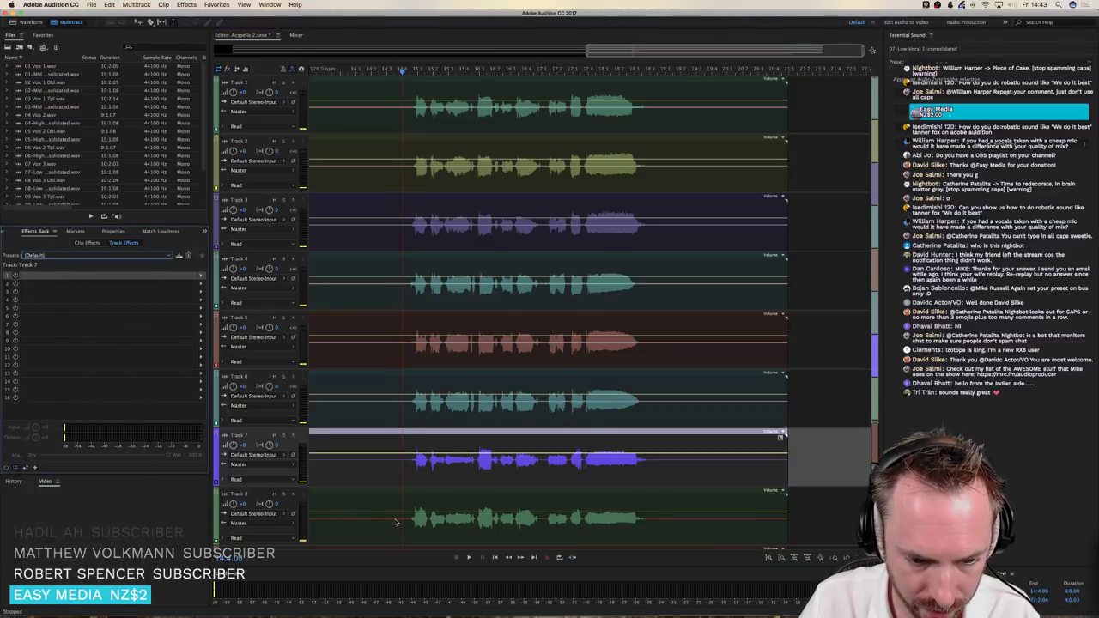
left_click(404, 525)
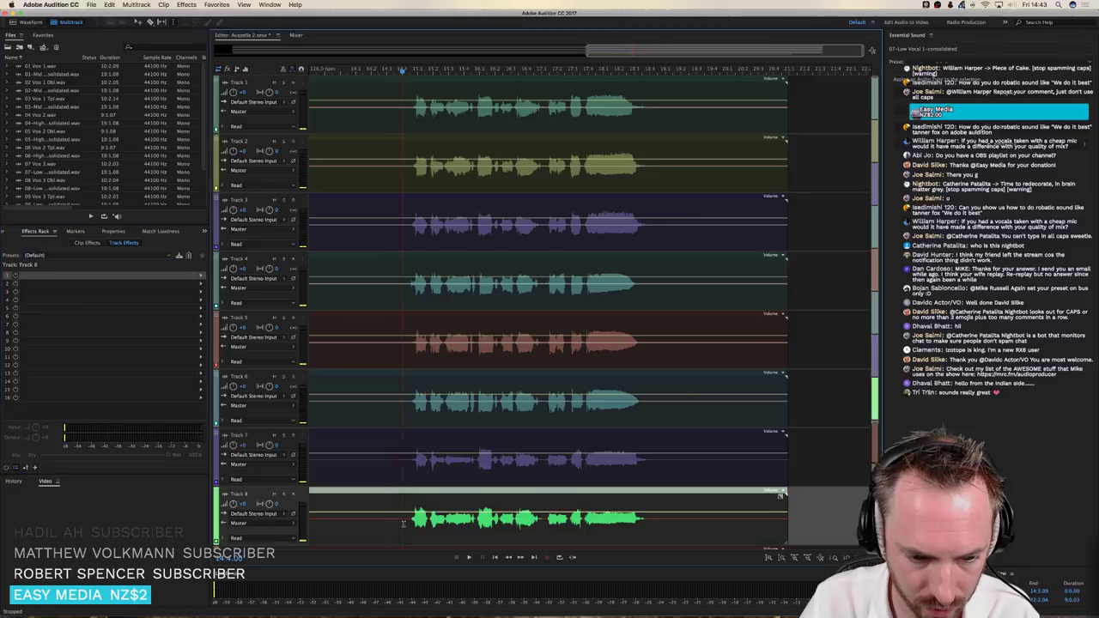
left_click(82, 255)
key("Escape")
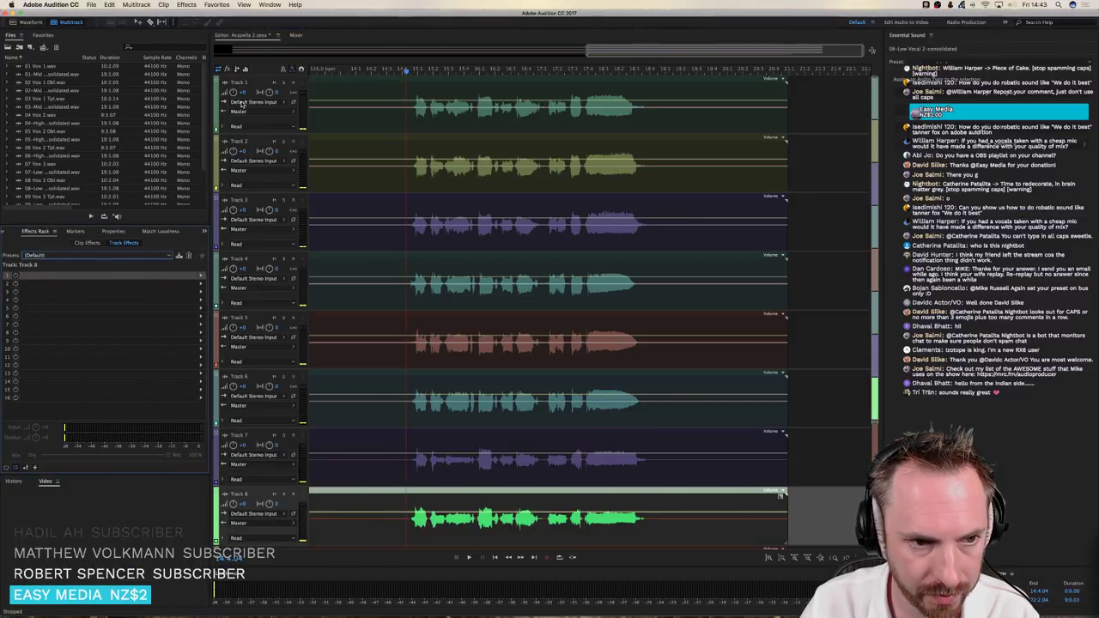
Set the volume of Tracks 1, 2 and 3 to -6 dB in the mixer
left_click(242, 93)
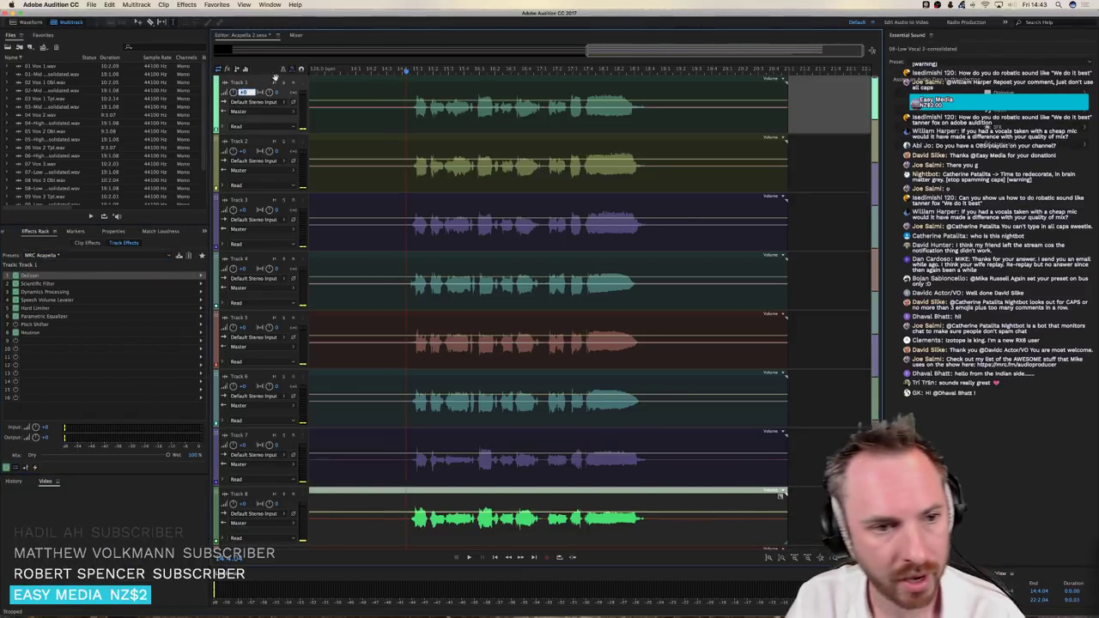
left_click(296, 35)
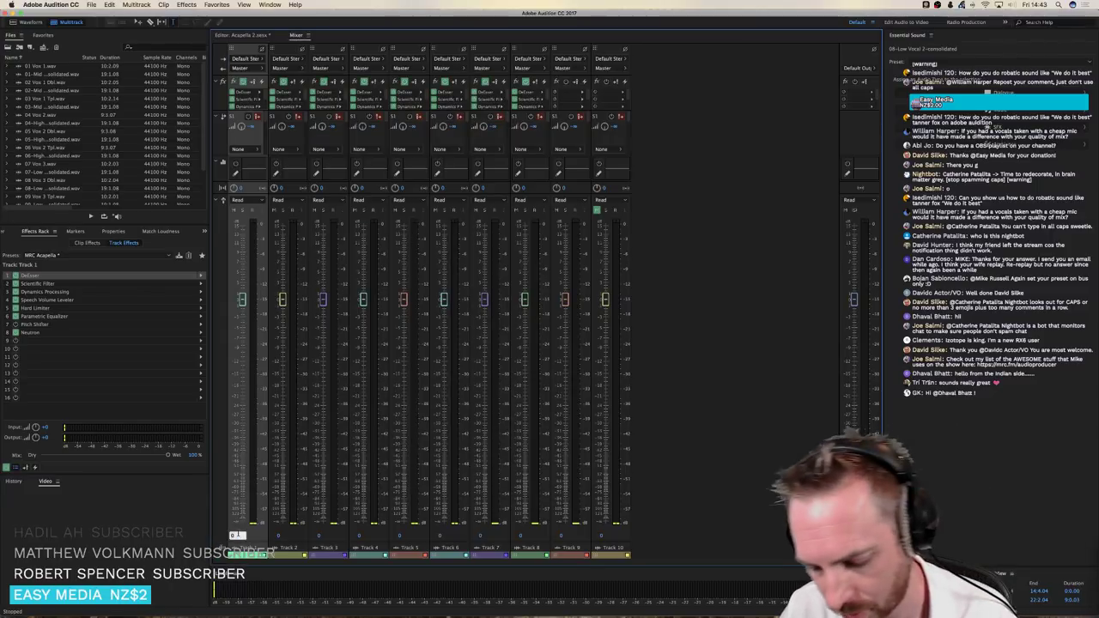
left_click(279, 539)
left_click(279, 539)
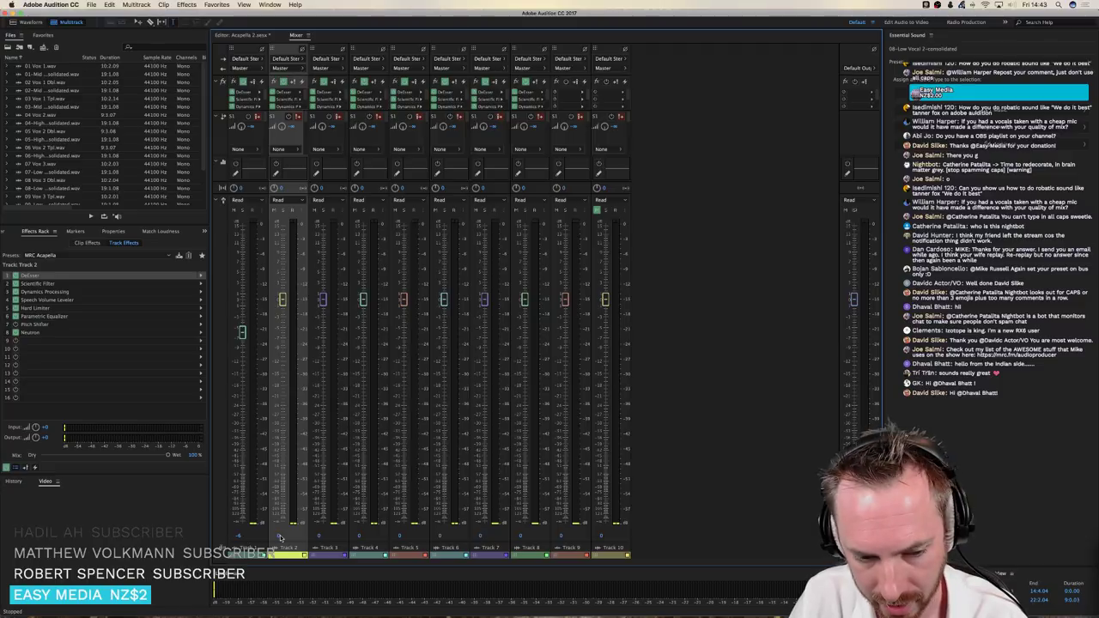
left_click_drag(283, 300, 283, 331)
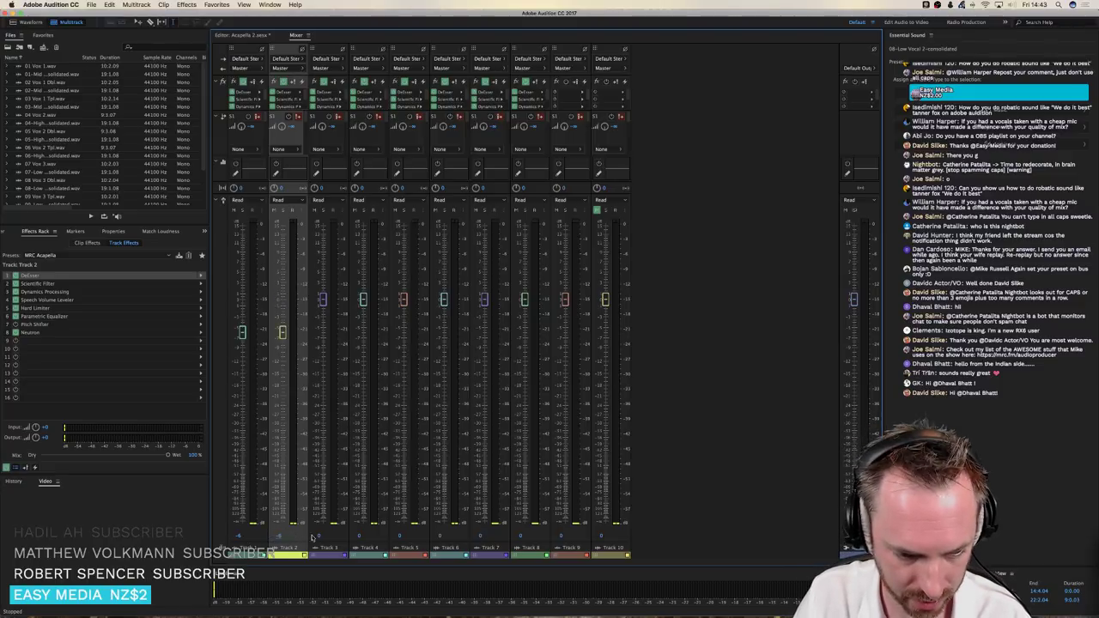
left_click(315, 536)
type("-6")
key("Return")
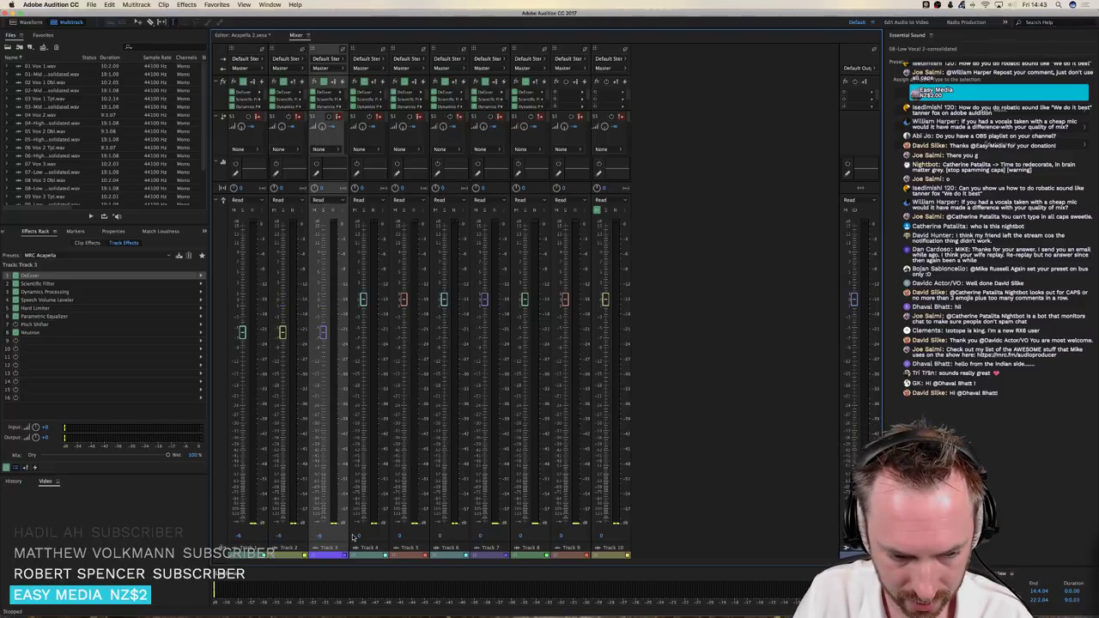
Set the volume of Tracks 4, 5 and 6 to -6 dB
left_click(360, 536)
type("-6")
key("Return")
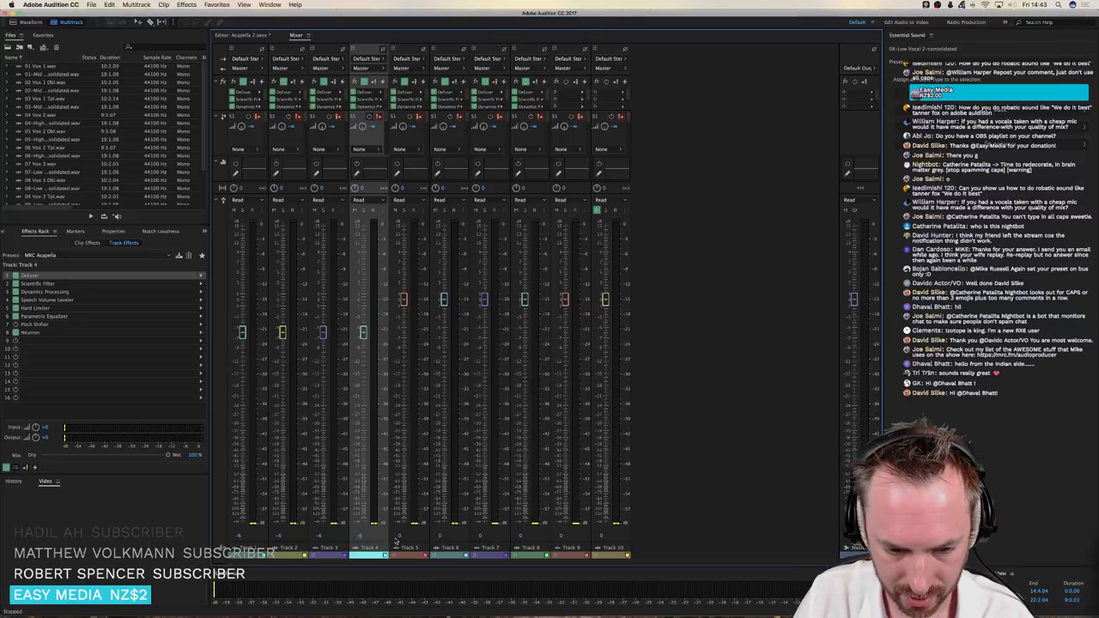
left_click(399, 535)
type("-6")
key("Return")
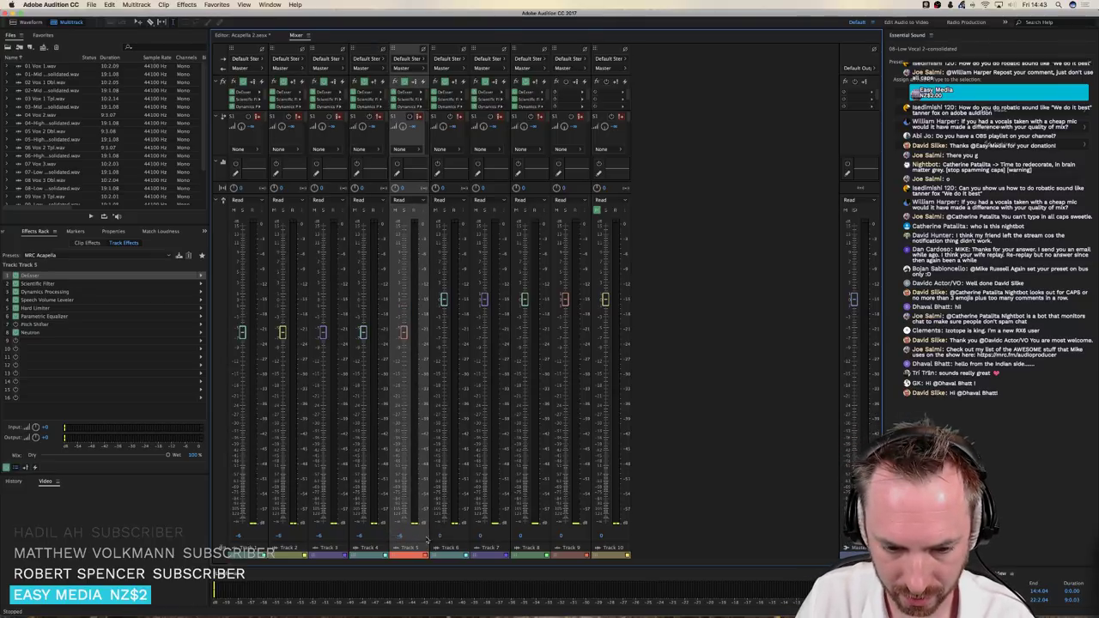
left_click(441, 537)
type("-6")
key("Return")
Set the volume of Tracks 7, 8 and 9 to -6 dB
left_click(481, 537)
type("-6")
key("Return")
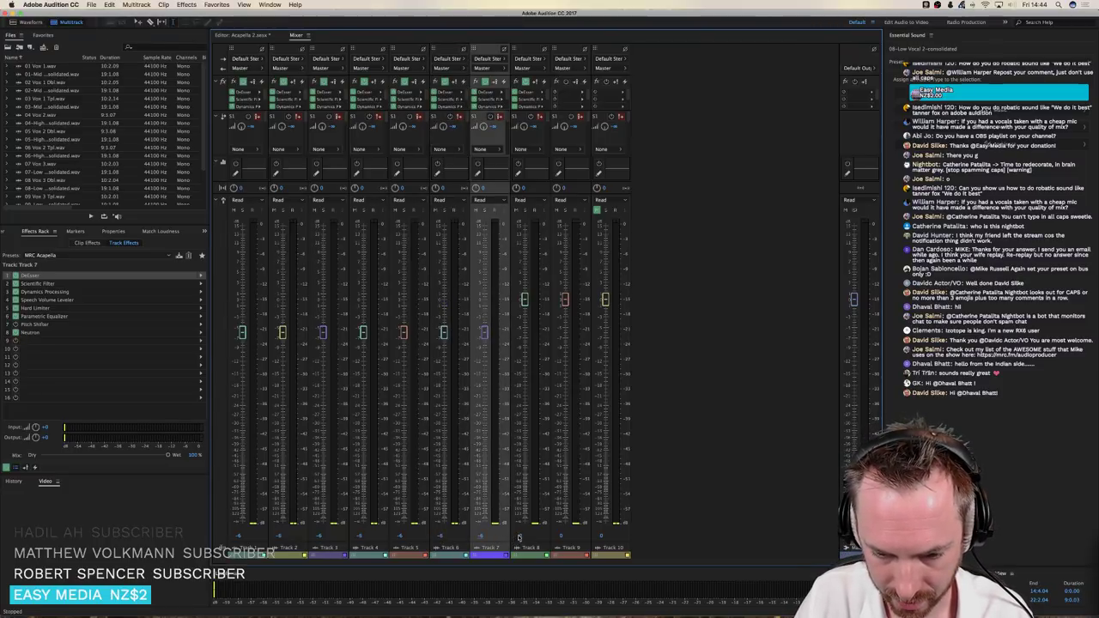
left_click(518, 537)
type("-6")
key("Return")
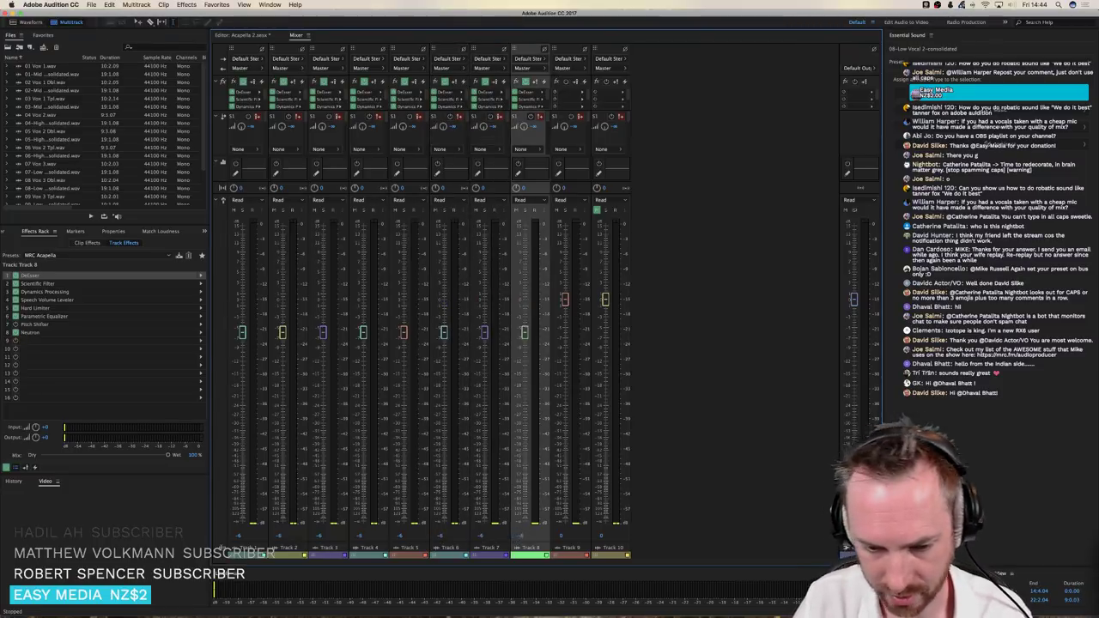
left_click(560, 537)
type("-6")
key("Return")
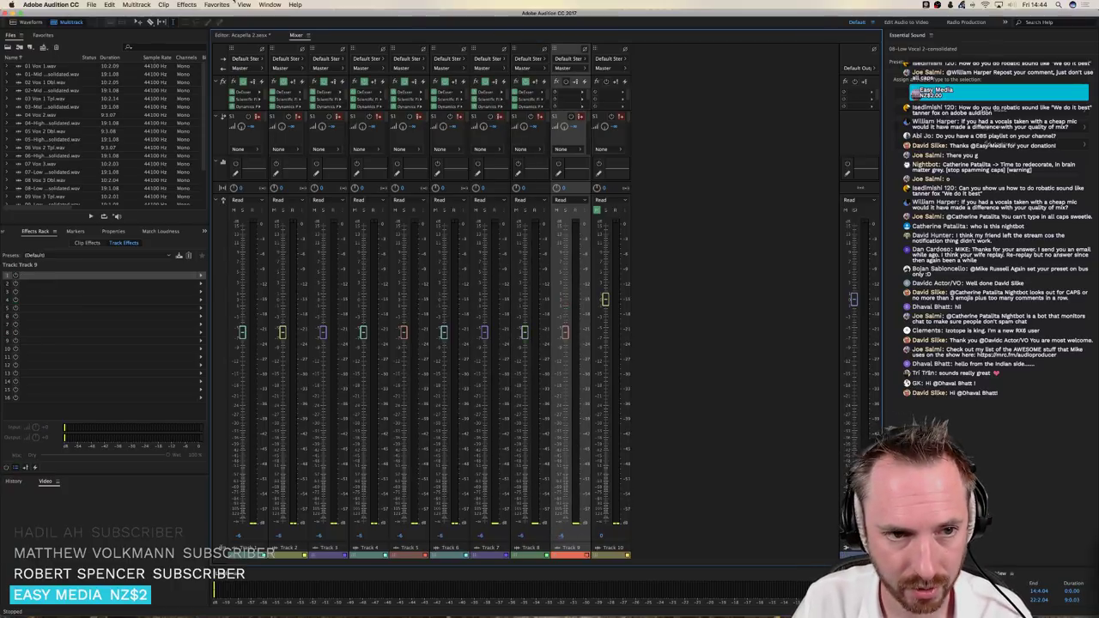
Play the session in the multitrack editor while panning Tracks 2 and 5 left and Tracks 3 and 6 right
left_click(225, 34)
scroll(452, 169, "up", 2)
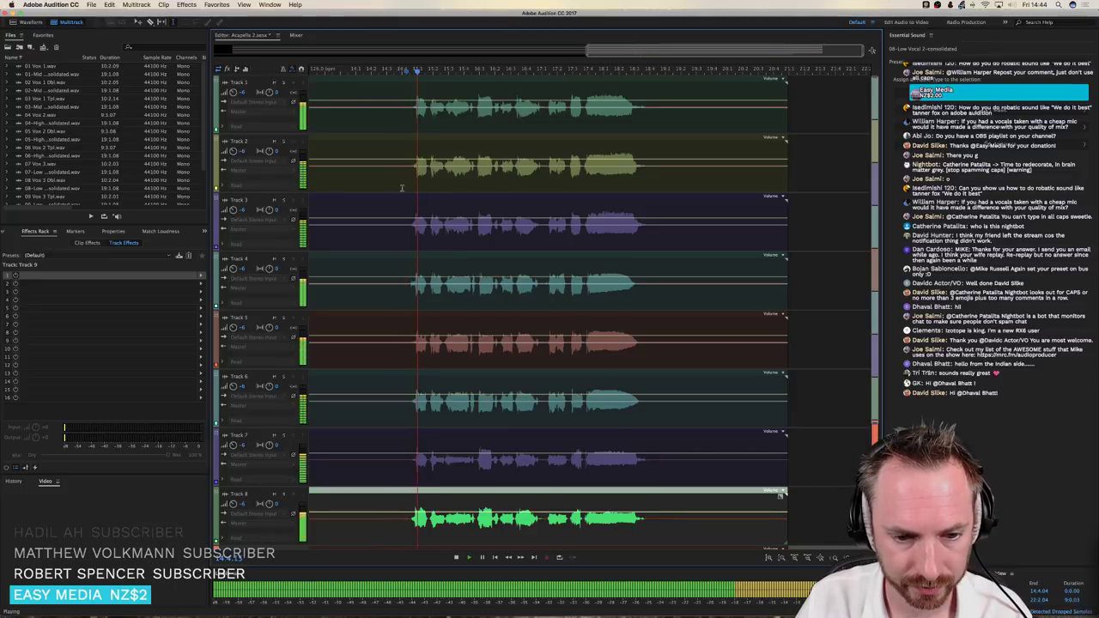
left_click(270, 151)
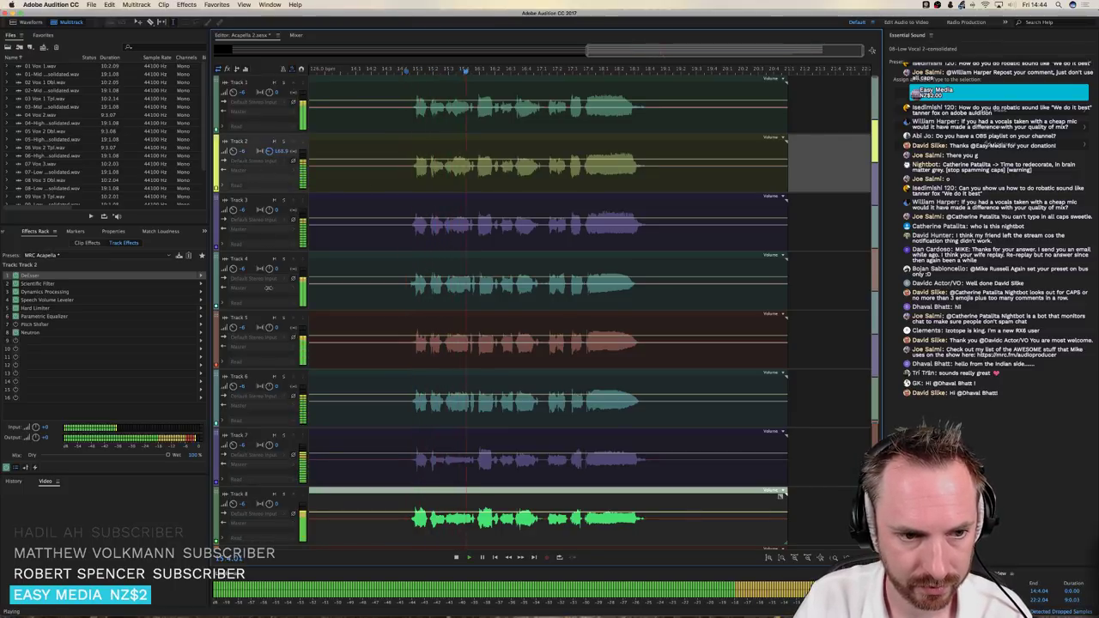
left_click(268, 211)
left_click(269, 333)
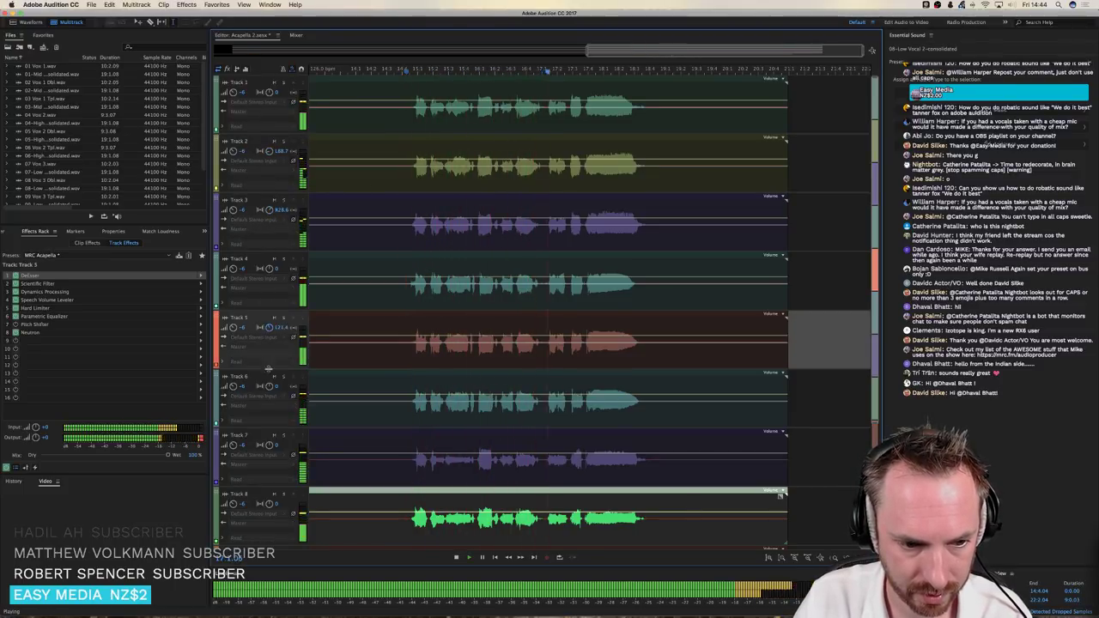
left_click(269, 397)
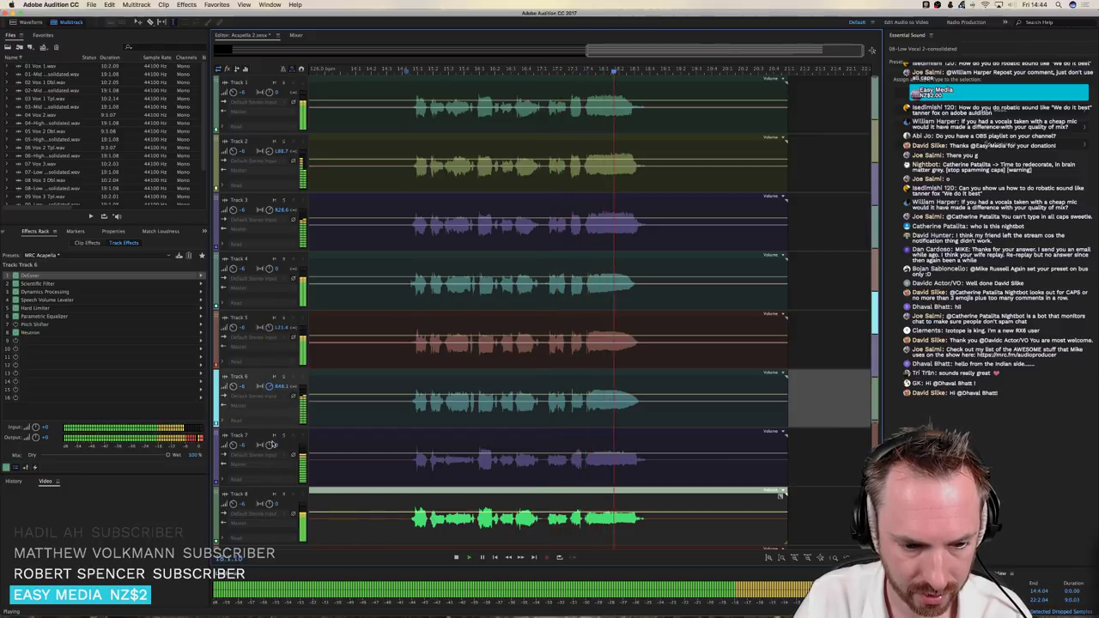
Pan Track 7 to L21.9, Track 8 to R38.2 and Track 9 slightly left
left_click(268, 471)
key("space")
left_click(271, 504)
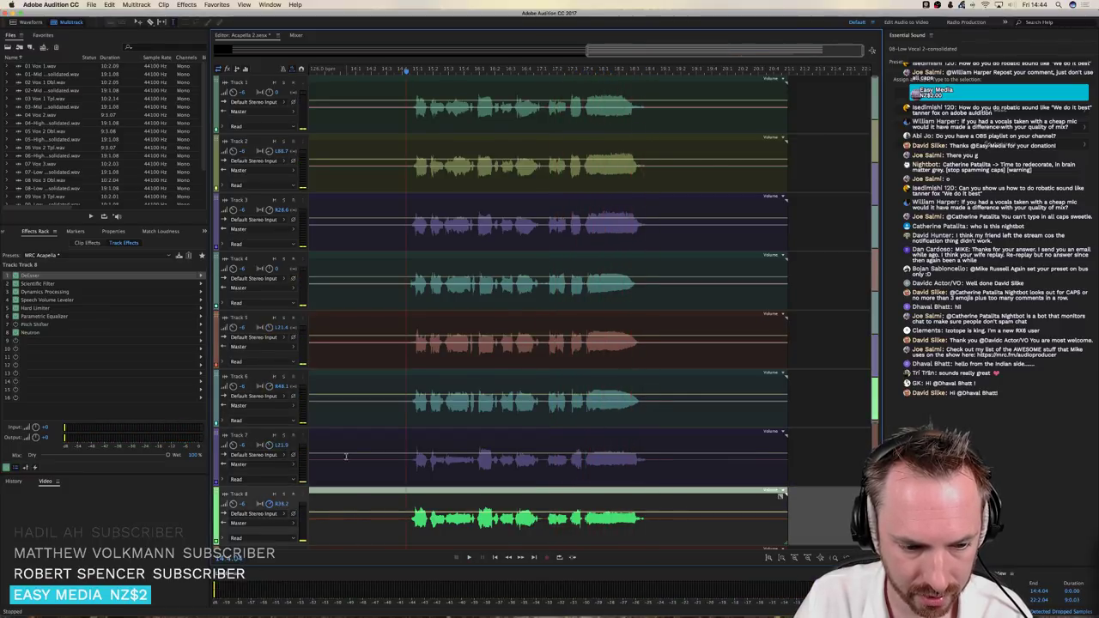
scroll(346, 456, "down", 5)
left_click(273, 402)
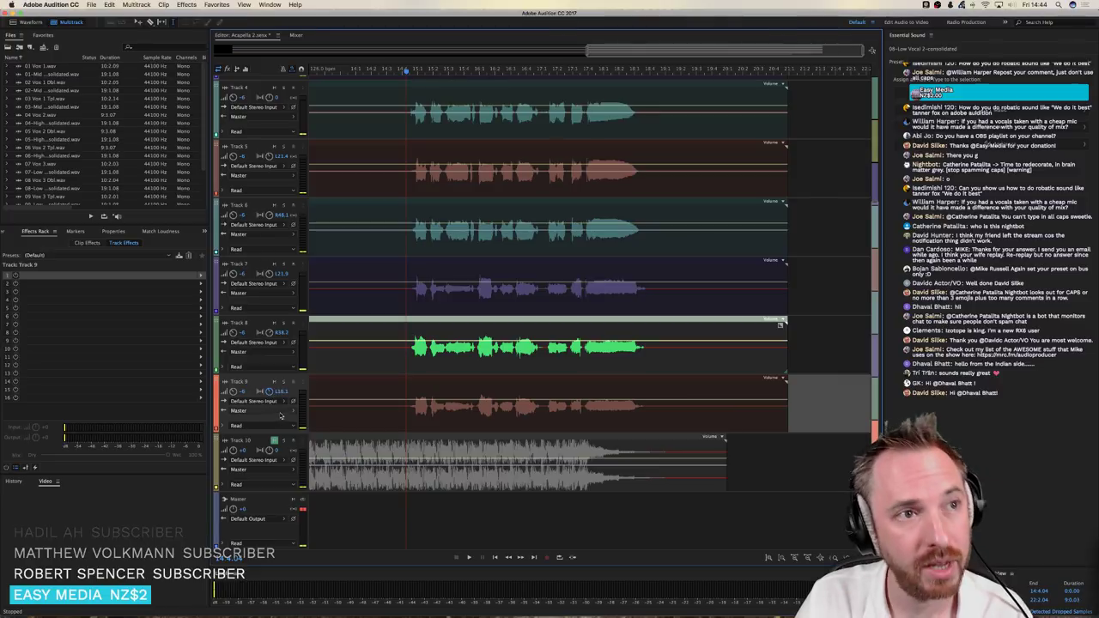
Play back the panned vocal tracks from just before the phrase and check the overall stereo mix
key("space")
key("super+Tab")
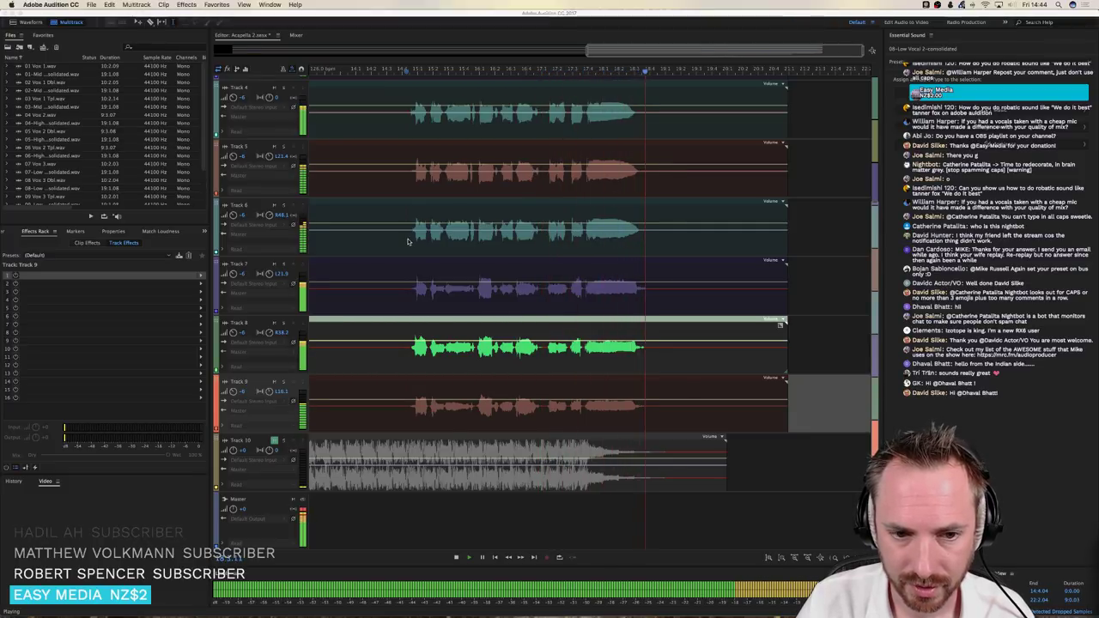
left_click(408, 239)
scroll(673, 301, "up", 3)
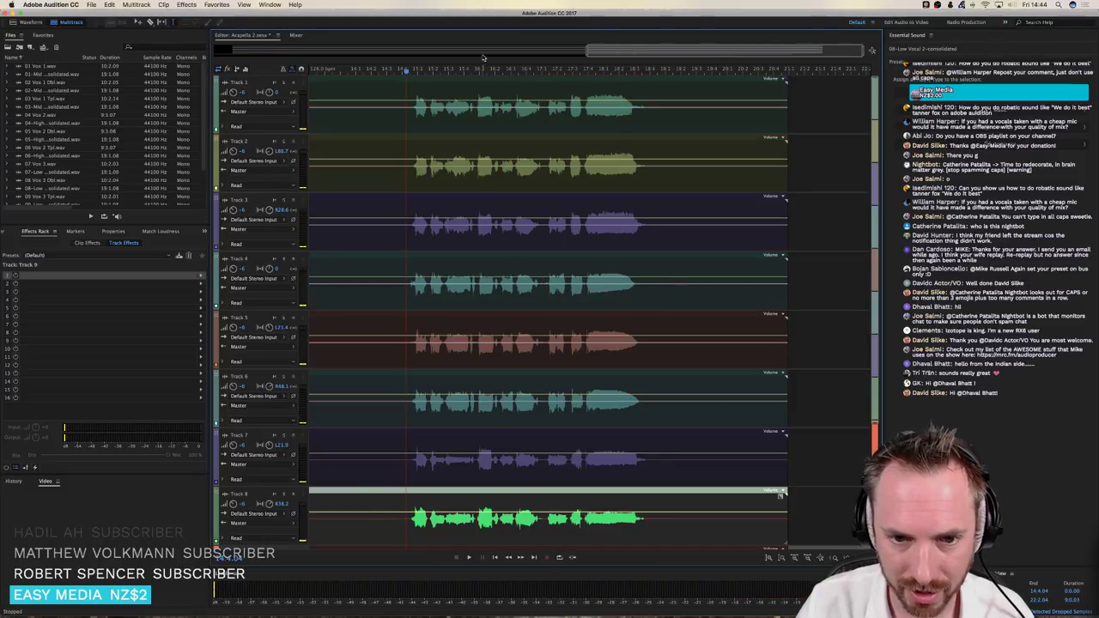
scroll(479, 62, "down", 1)
scroll(709, 240, "down", 3)
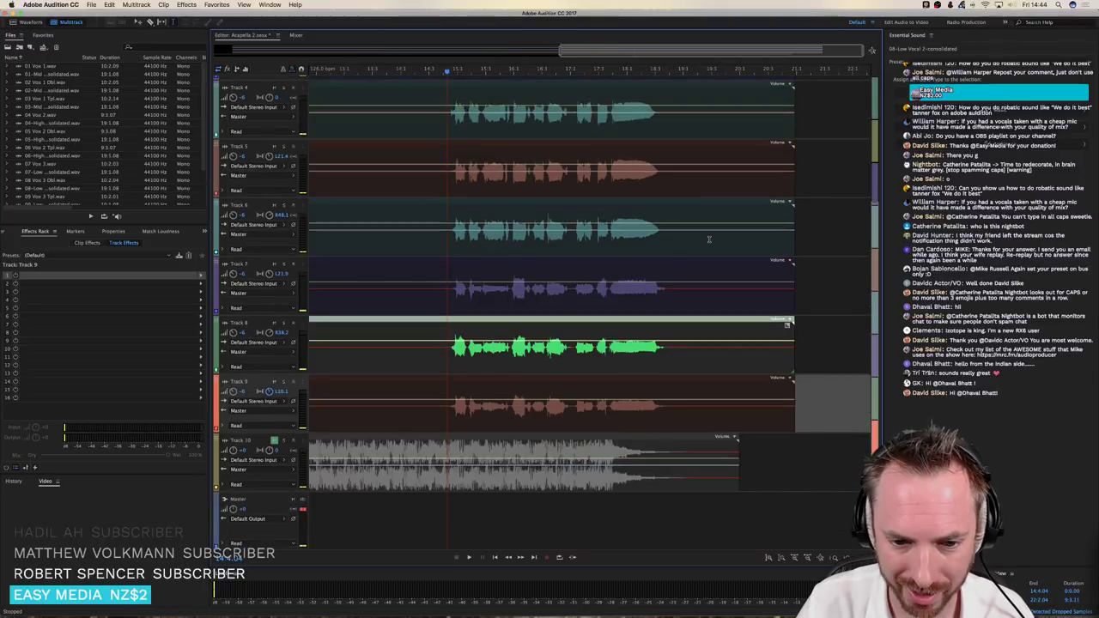
scroll(662, 241, "up", 3)
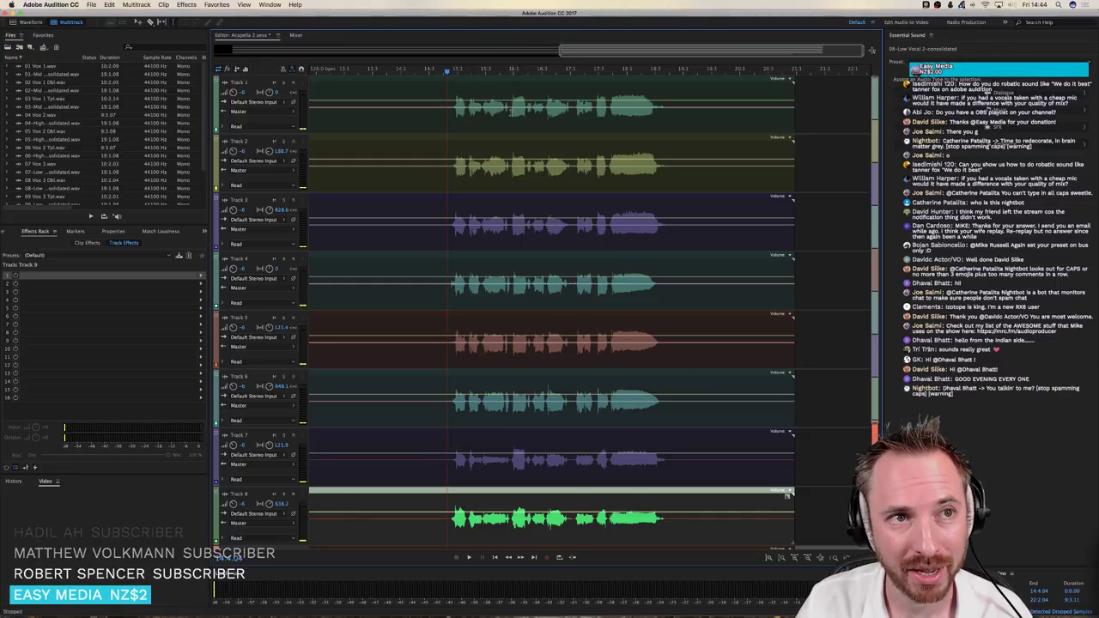
left_click(449, 179)
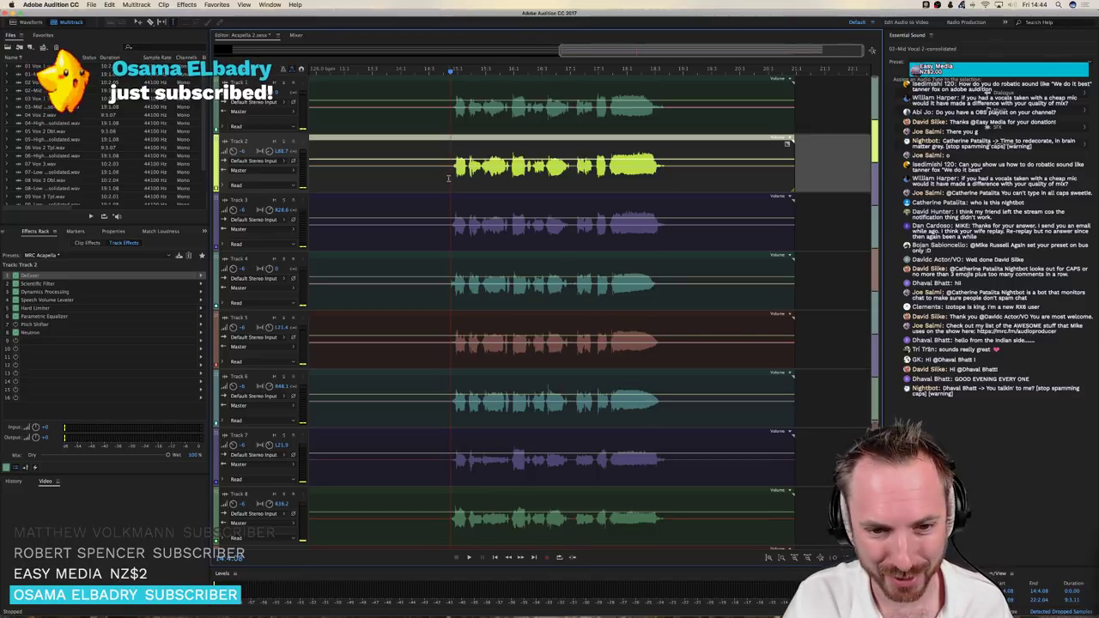
key("space")
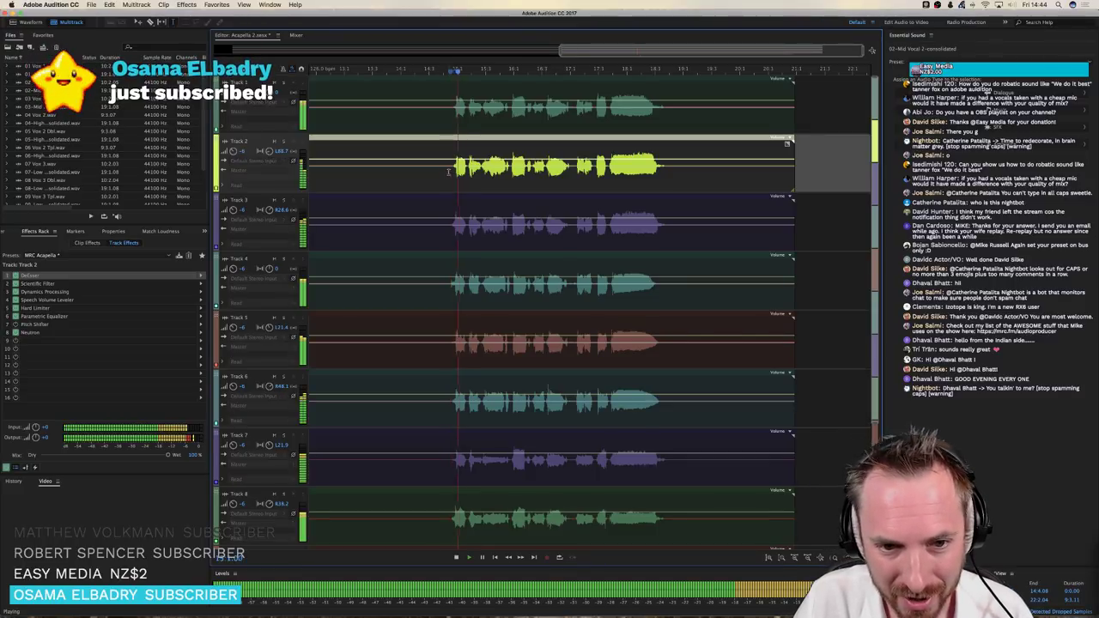
key("space")
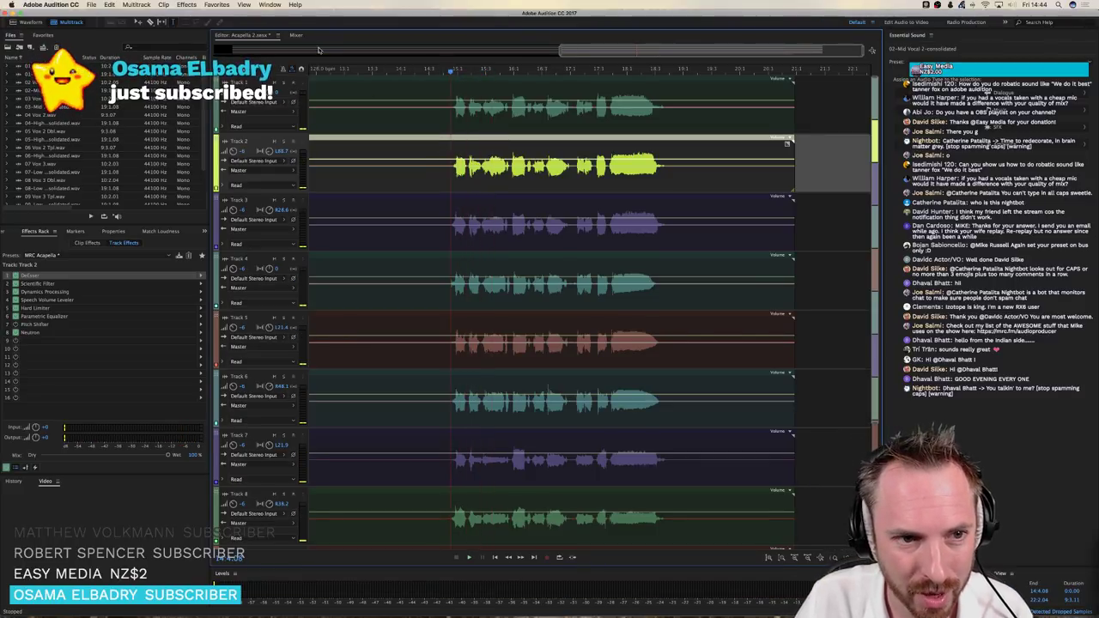
Turn on effects pre-rendering for Tracks 1 to 9 in the mixer
left_click(295, 35)
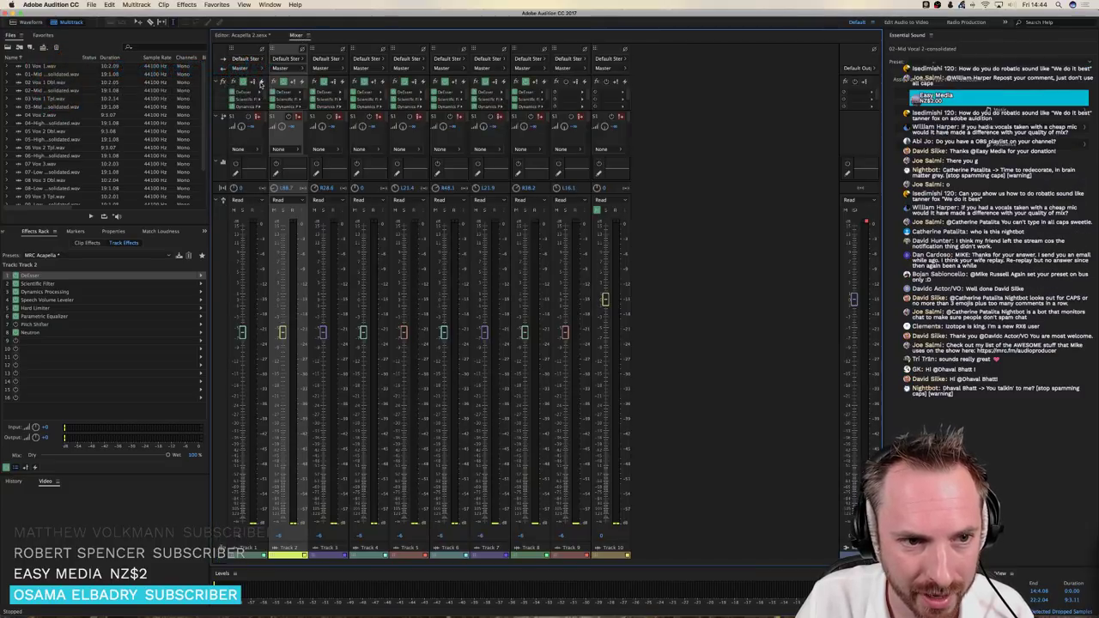
left_click(263, 83)
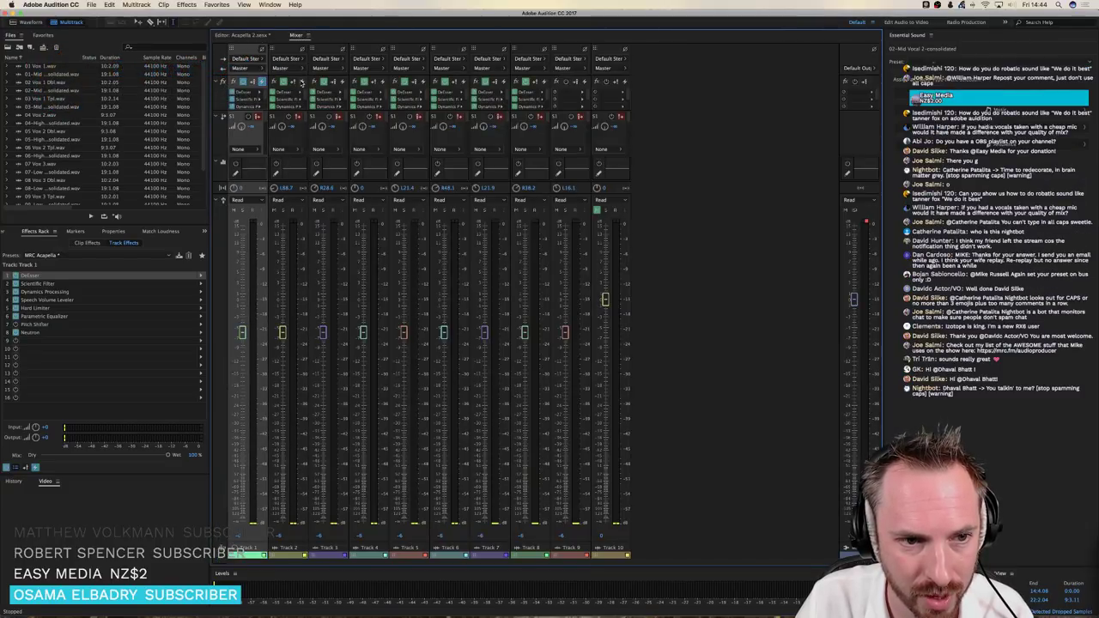
left_click(302, 81)
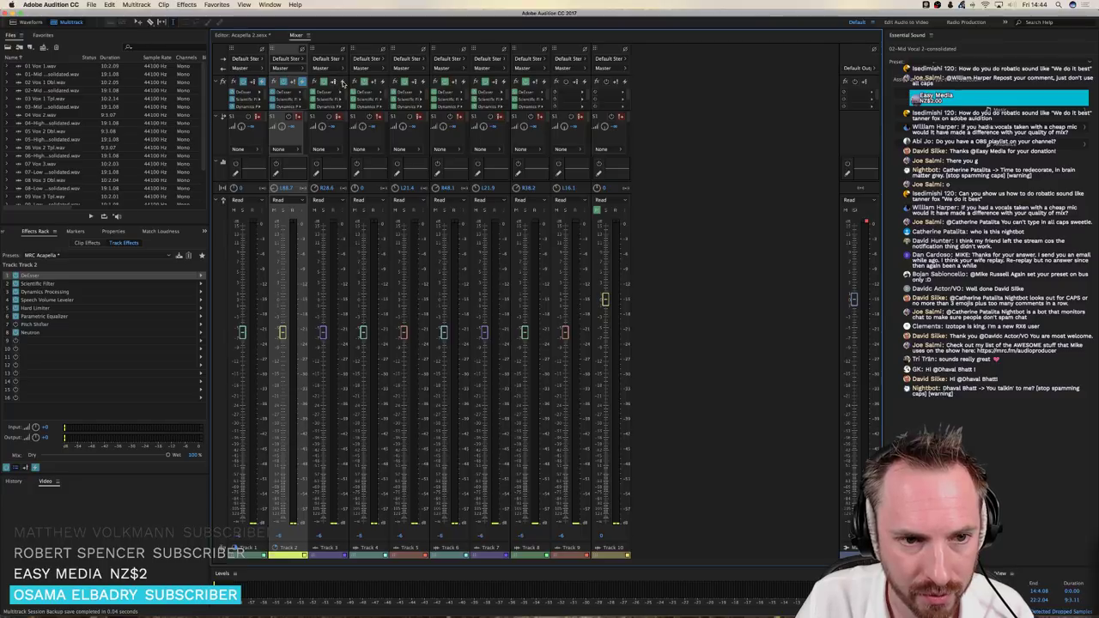
left_click(344, 82)
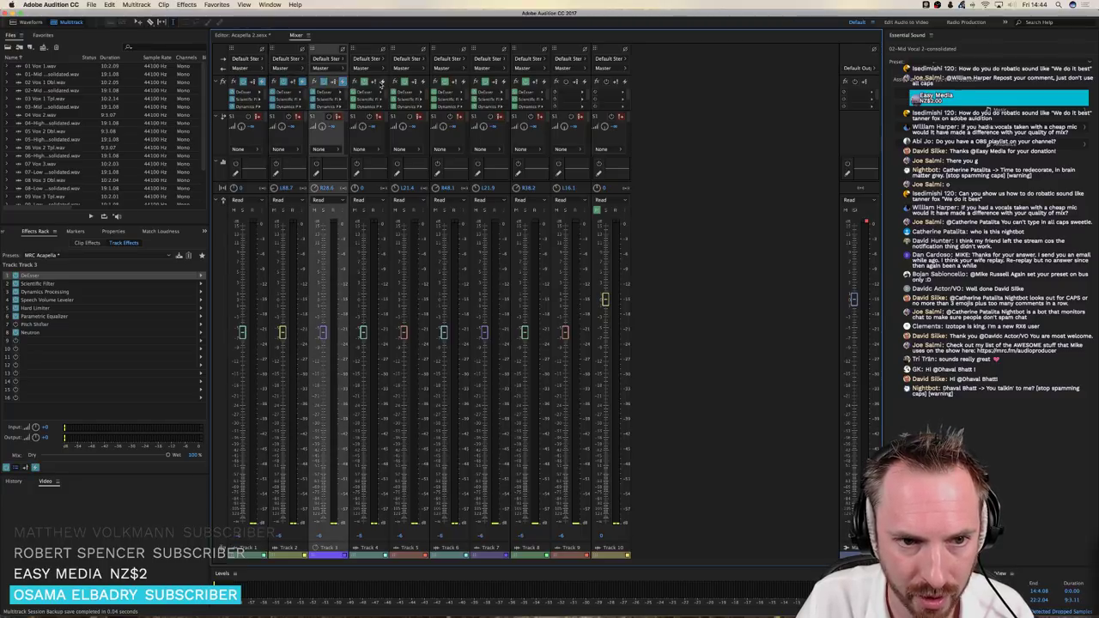
left_click(380, 82)
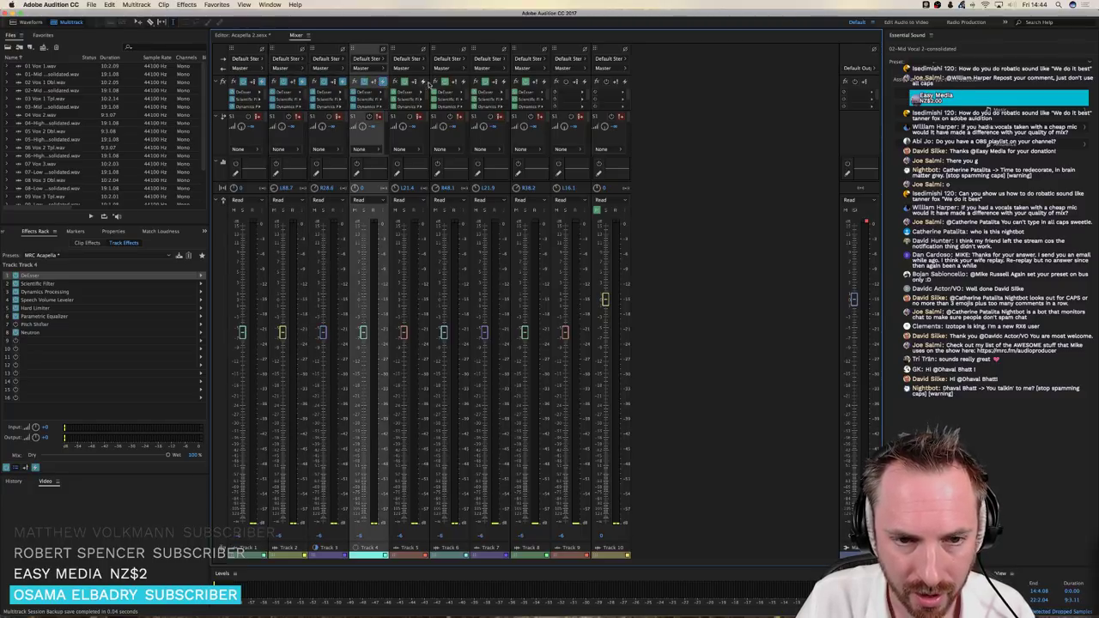
left_click(461, 82)
left_click(464, 82)
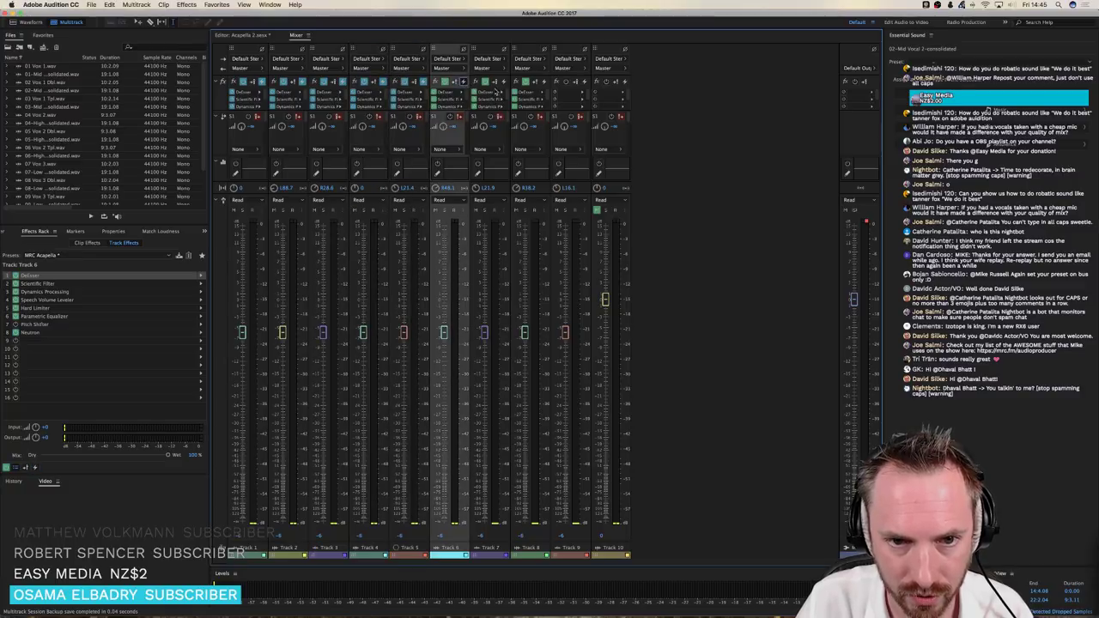
left_click(504, 84)
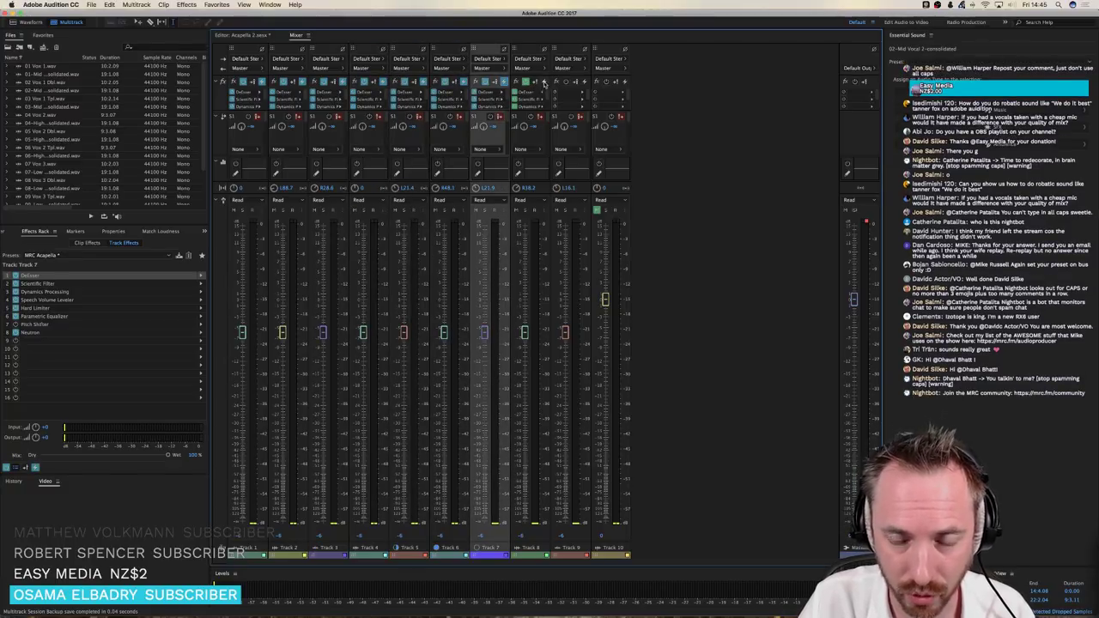
left_click(544, 83)
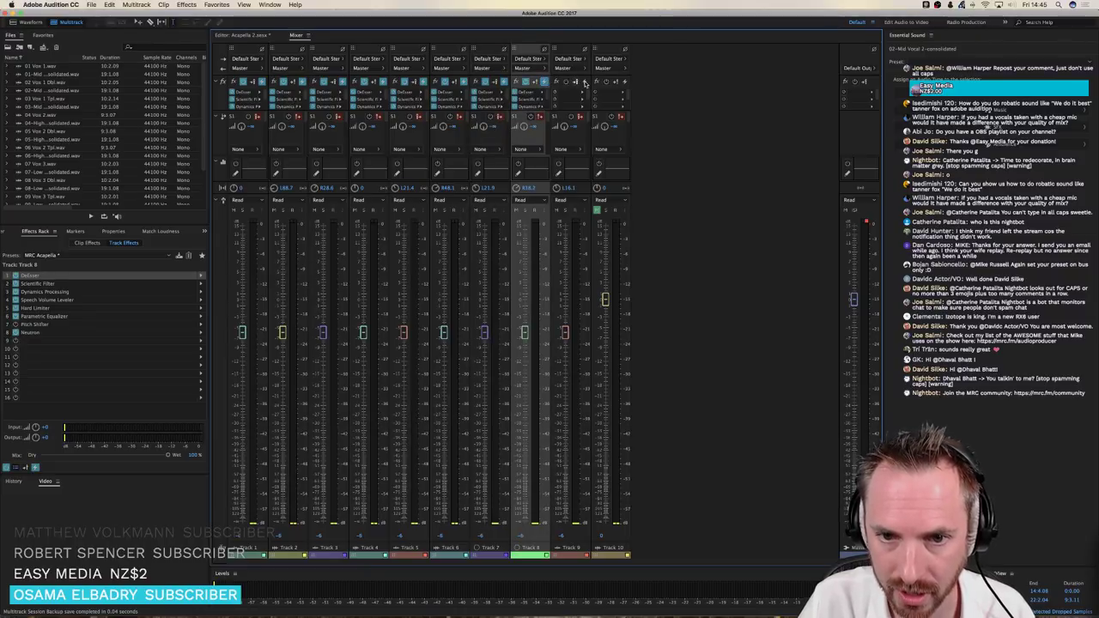
left_click(583, 83)
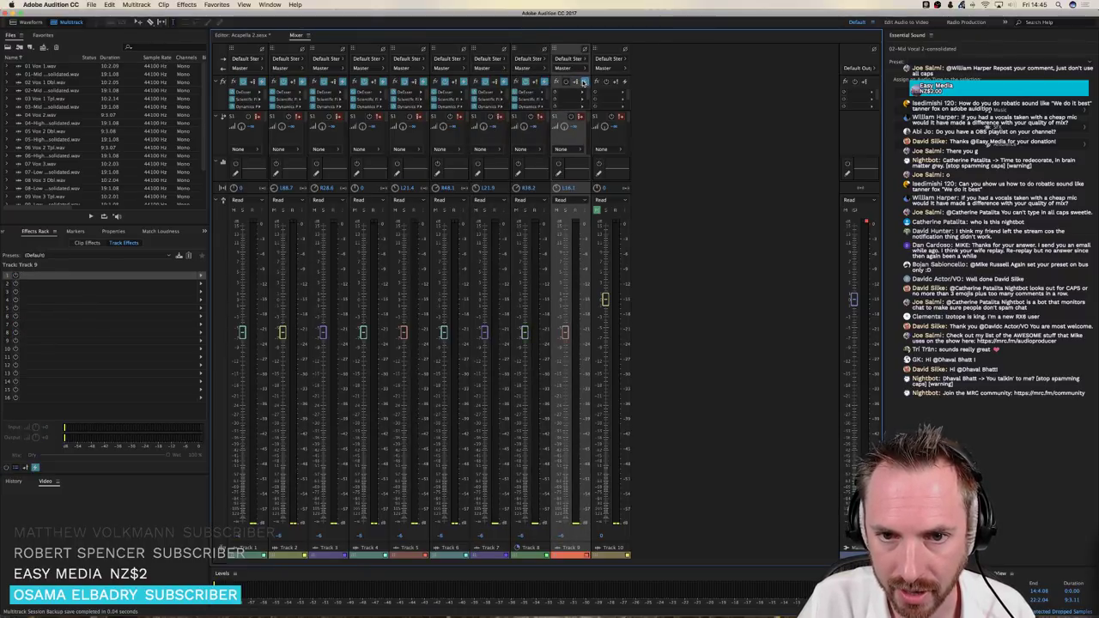
Apply the MRC Acapella rack preset to Track 9 in the multitrack editor
left_click(258, 34)
scroll(434, 426, "down", 3)
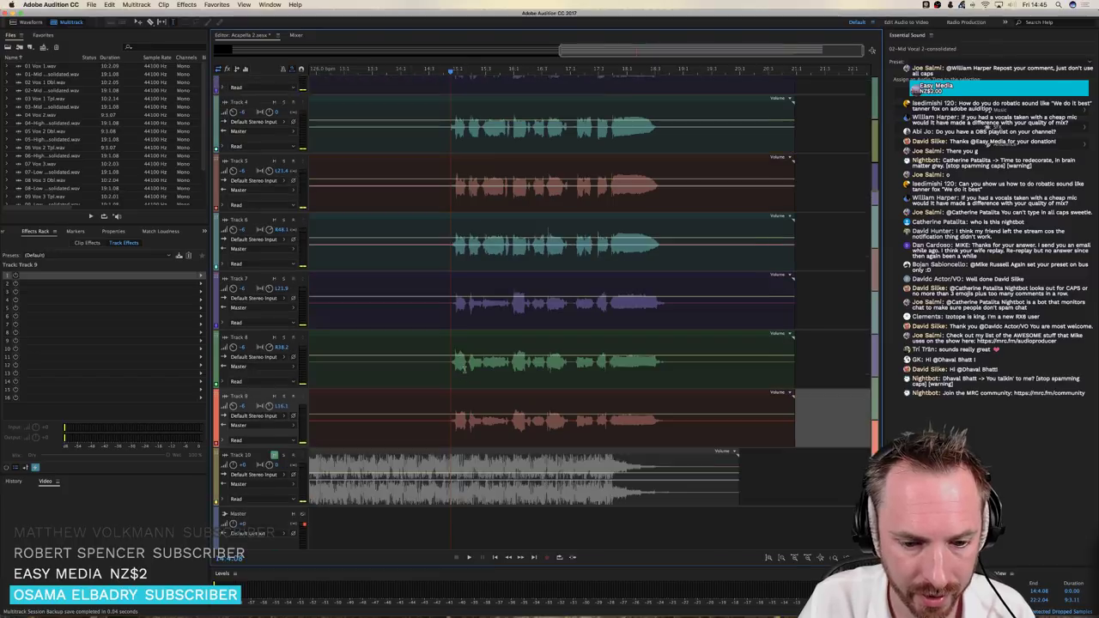
left_click(435, 426)
left_click(123, 279)
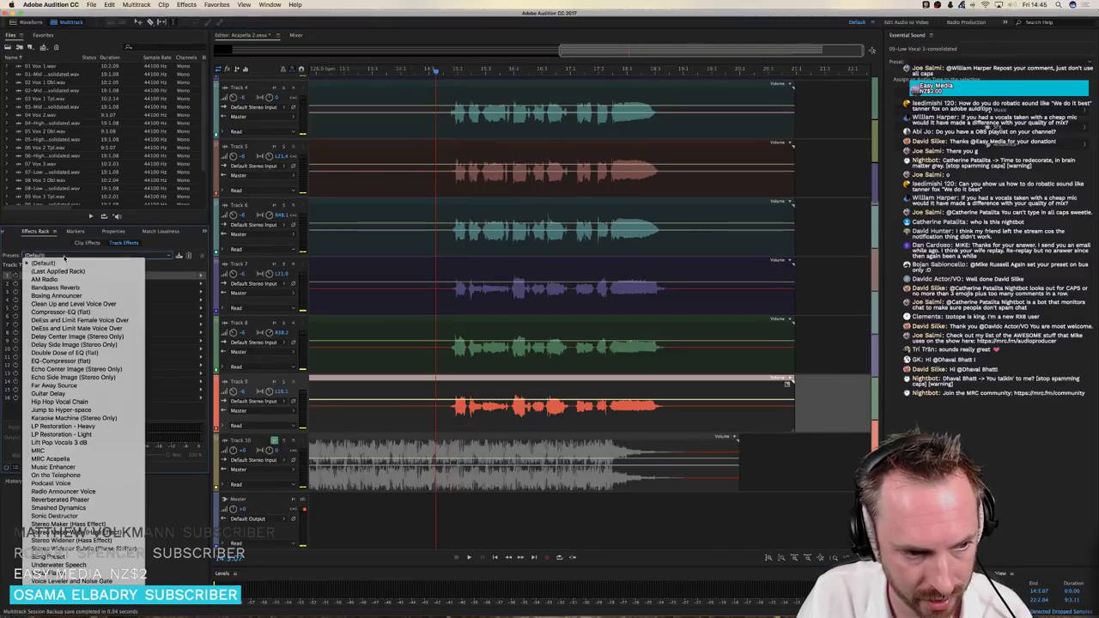
key("Escape")
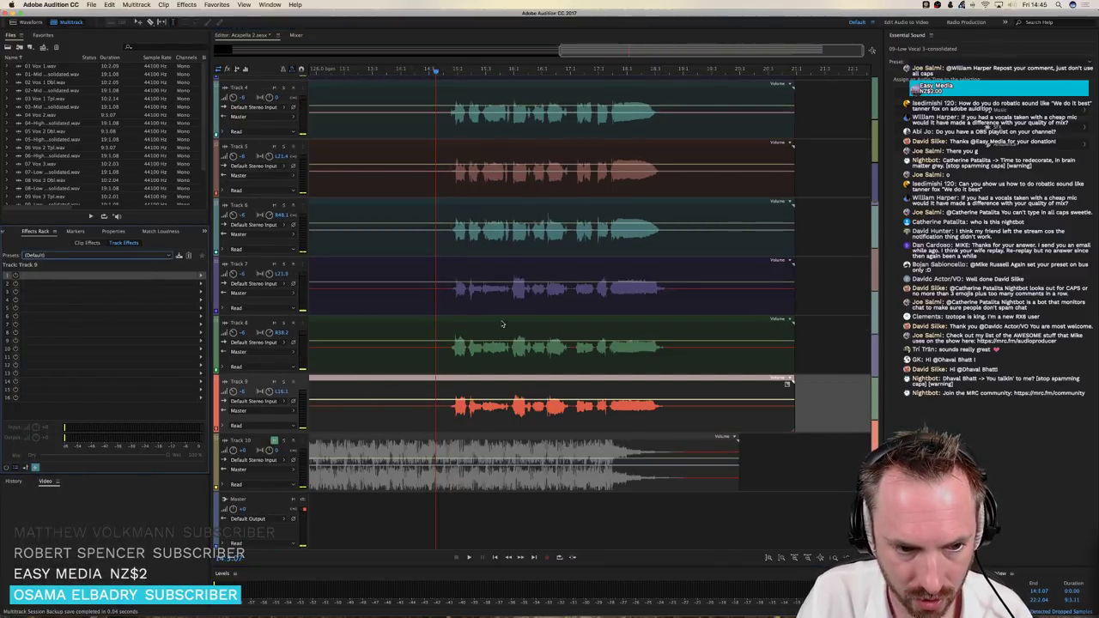
Play the session with the Track 9 effects active and return the playhead to just before the vocals
scroll(503, 324, "up", 3)
key("space")
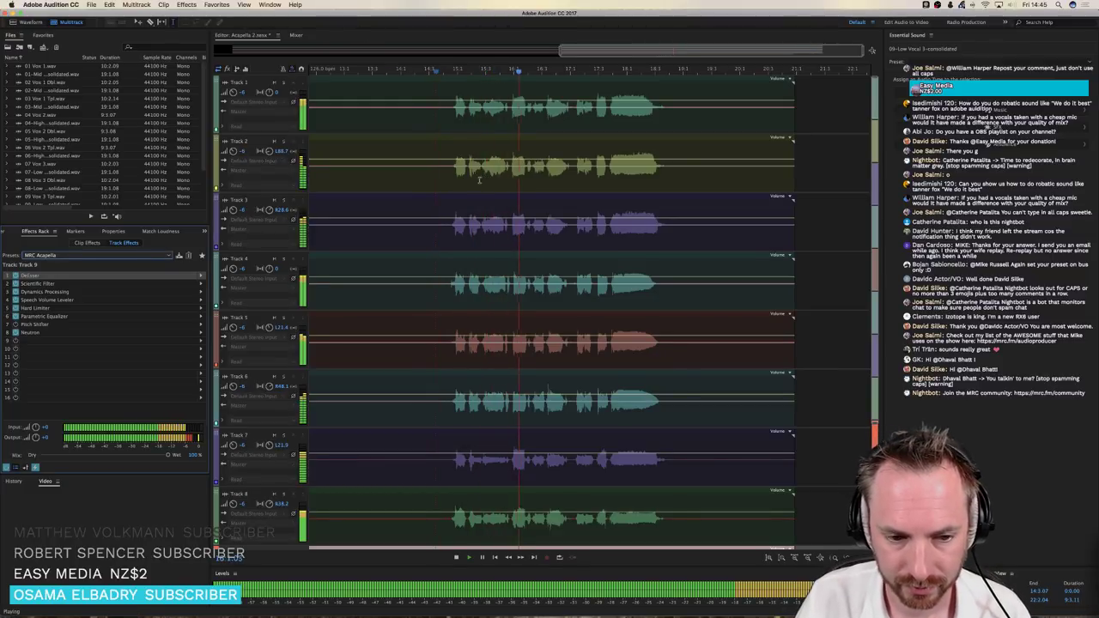
left_click(561, 241)
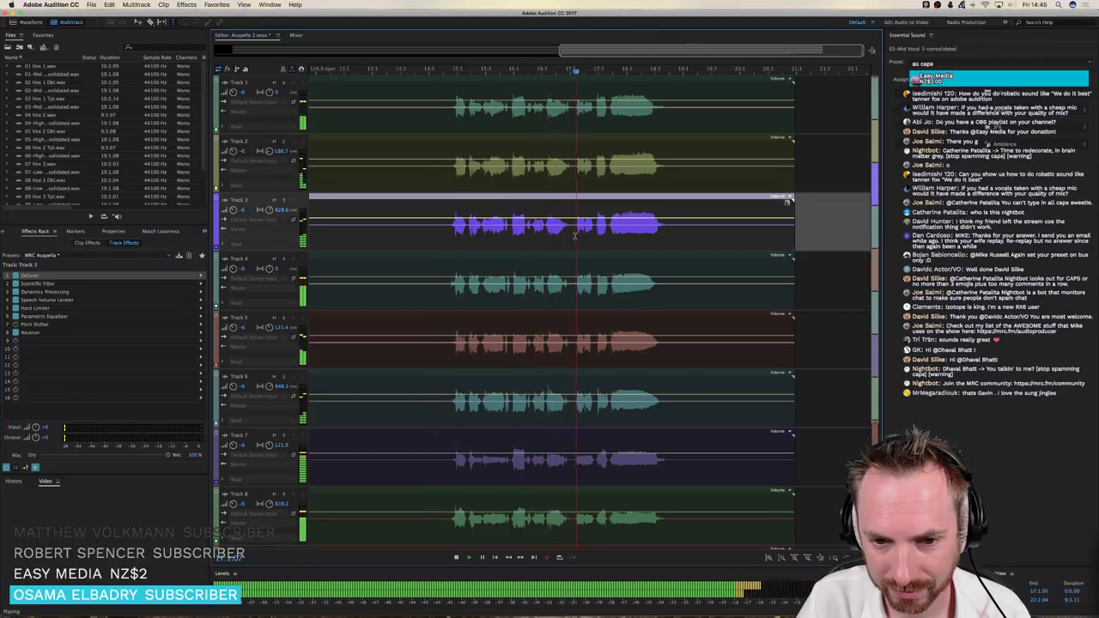
key("space")
left_click(447, 233)
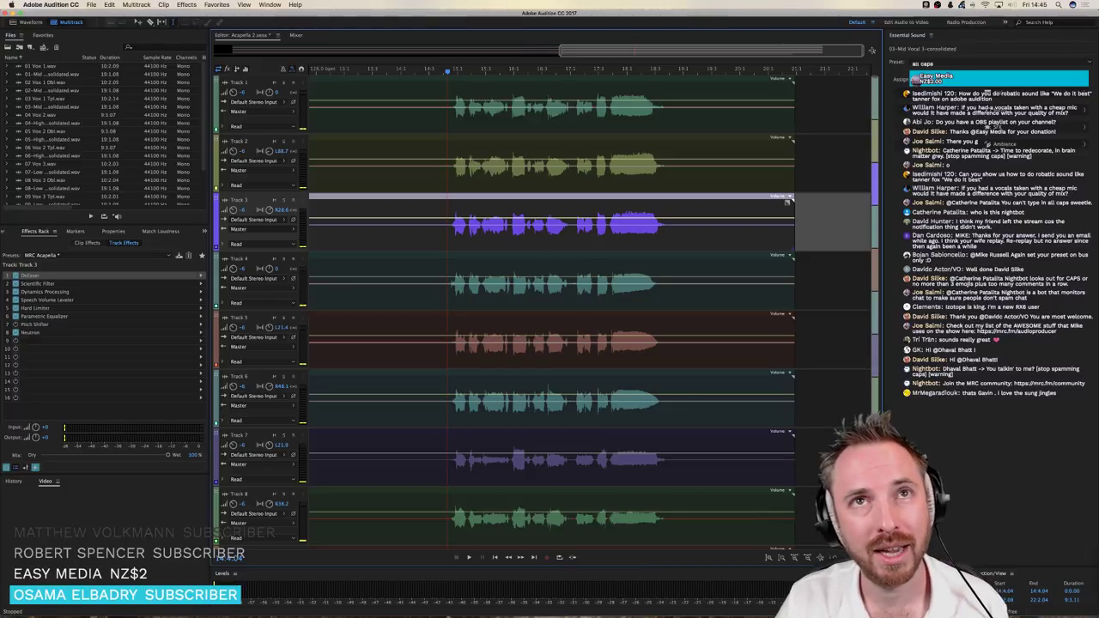
Switch to Chrome and look up the 126 BPM delay times in the sengpielaudio tempo table
key("super+Tab")
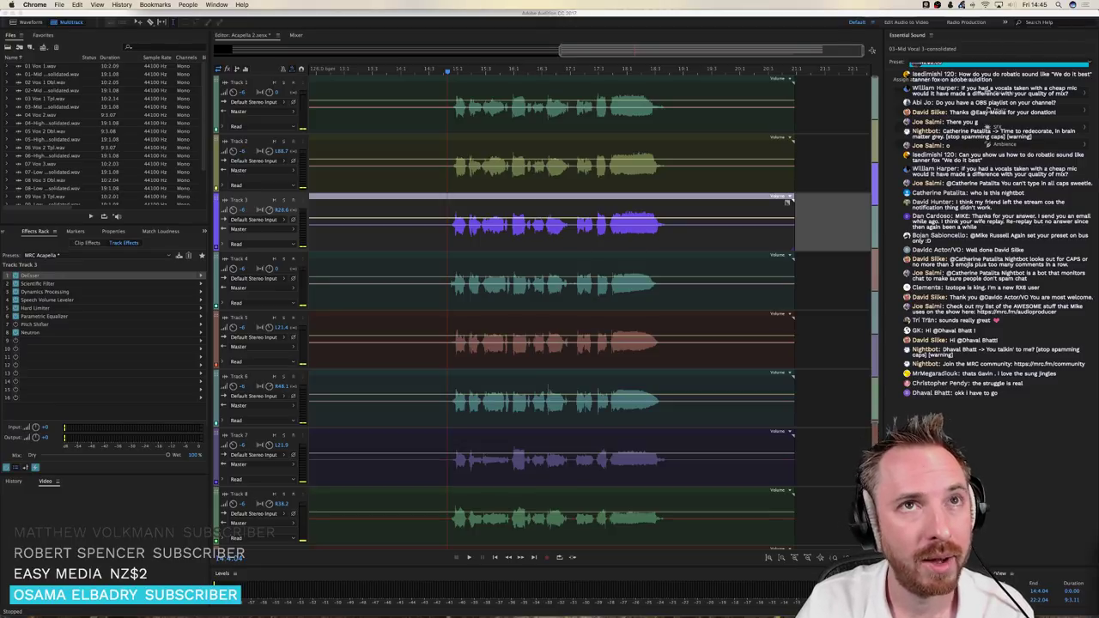
key("super+Tab")
left_click_drag(489, 77, 326, 26)
scroll(346, 96, "up", 5)
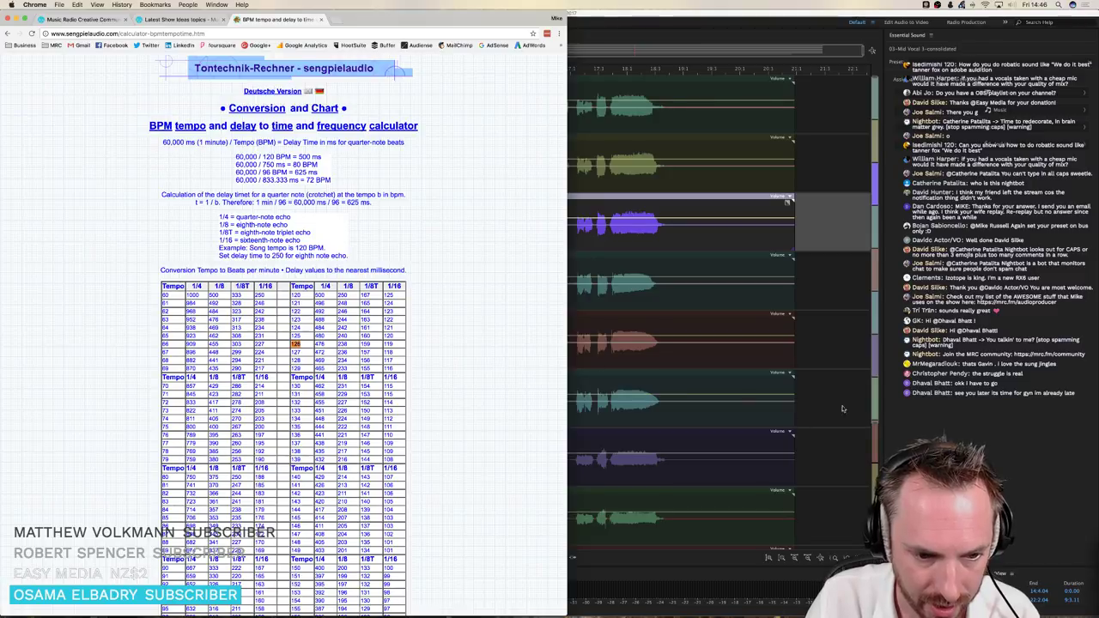
left_click_drag(275, 19, 550, 0)
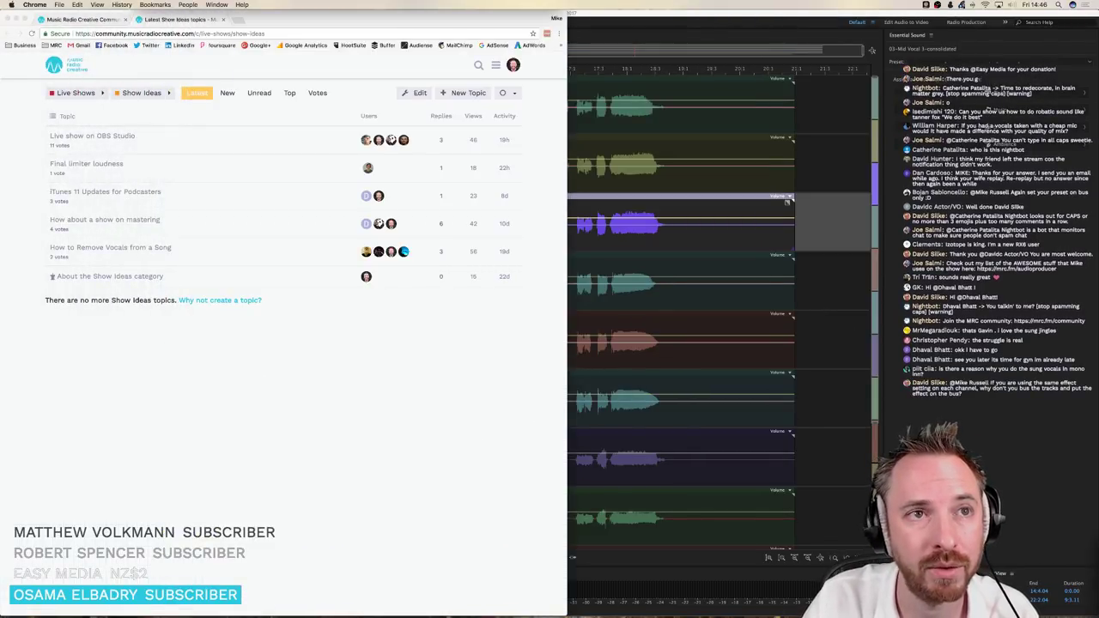
Switch back to Adobe Audition and add the Echo effect to slot 9 of Track 2's effects rack
left_click(743, 178)
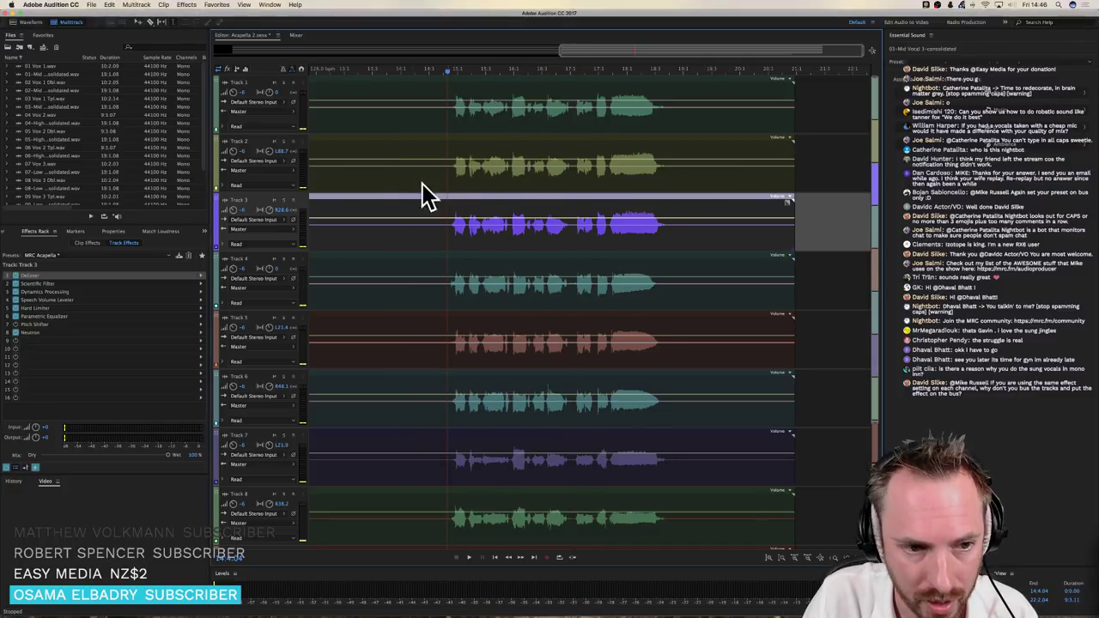
left_click(385, 185)
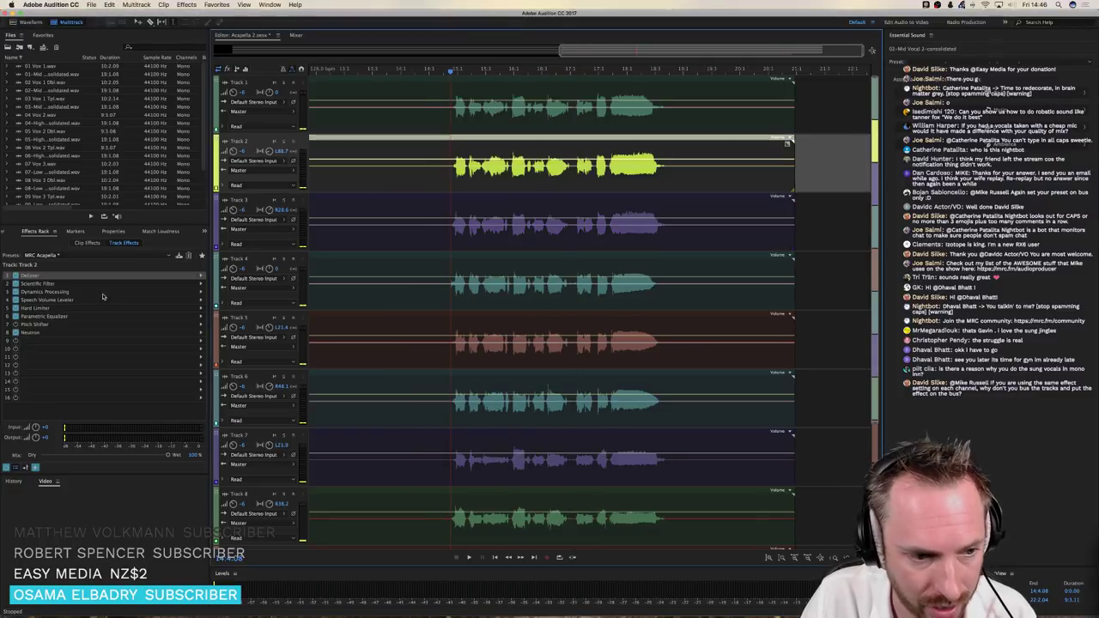
left_click(201, 341)
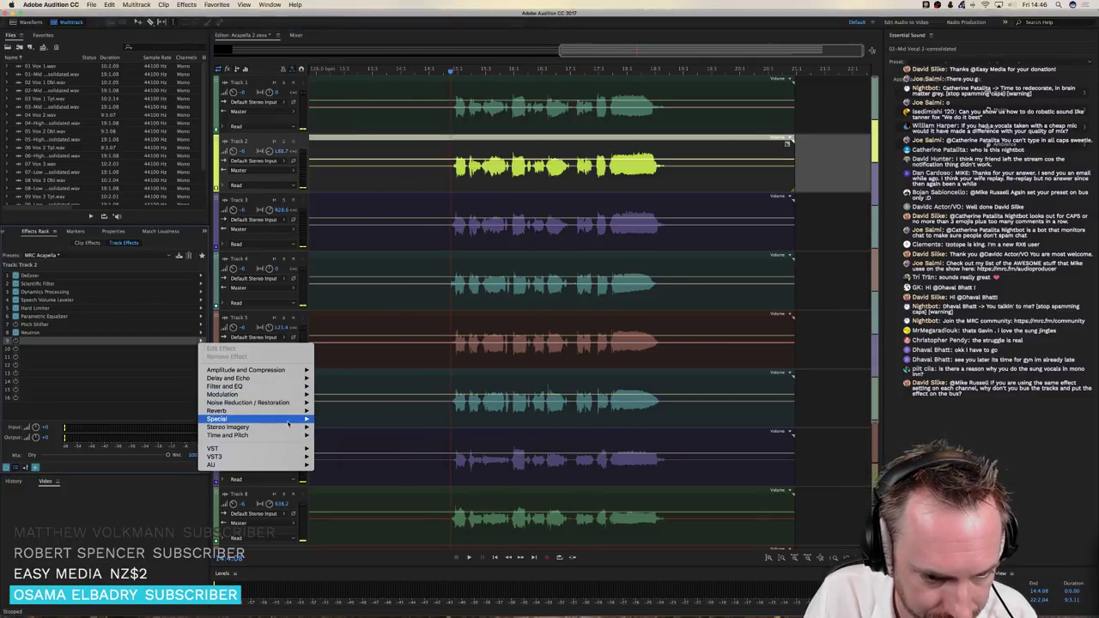
mouse_move(275, 378)
left_click(332, 394)
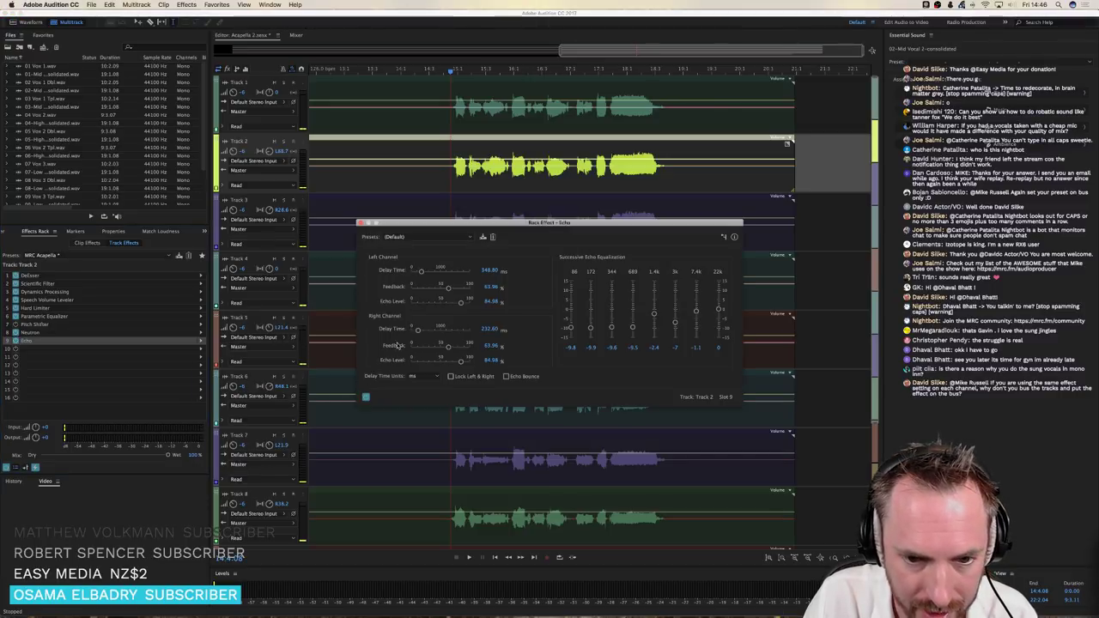
Set Track 2's echo delay time to 476 ms for the left channel and 238 ms for the right channel
left_click(486, 271)
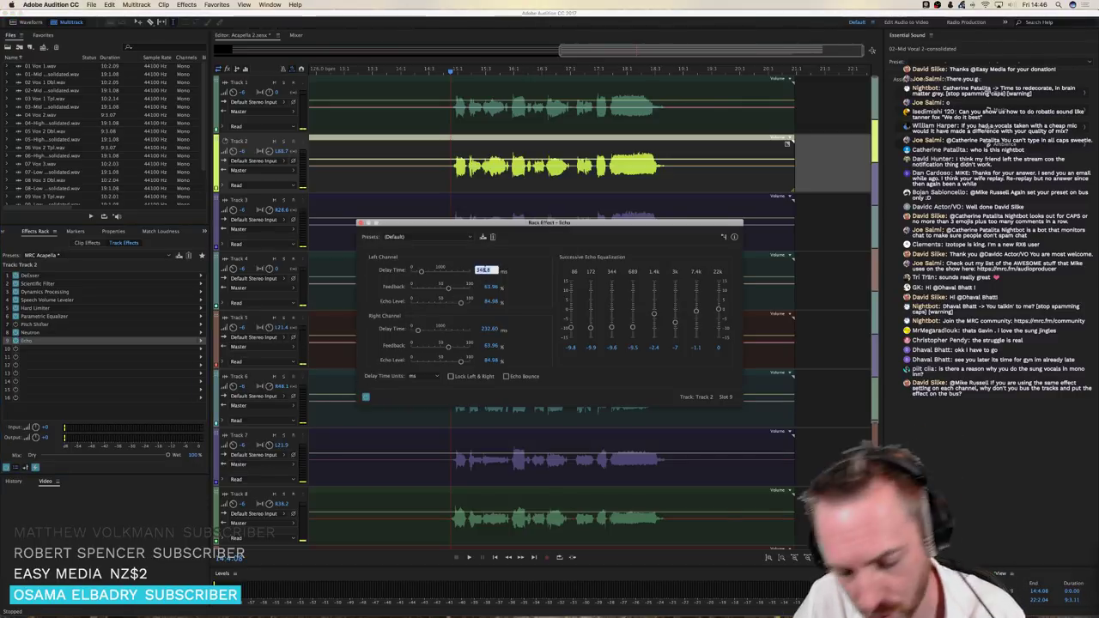
type("74")
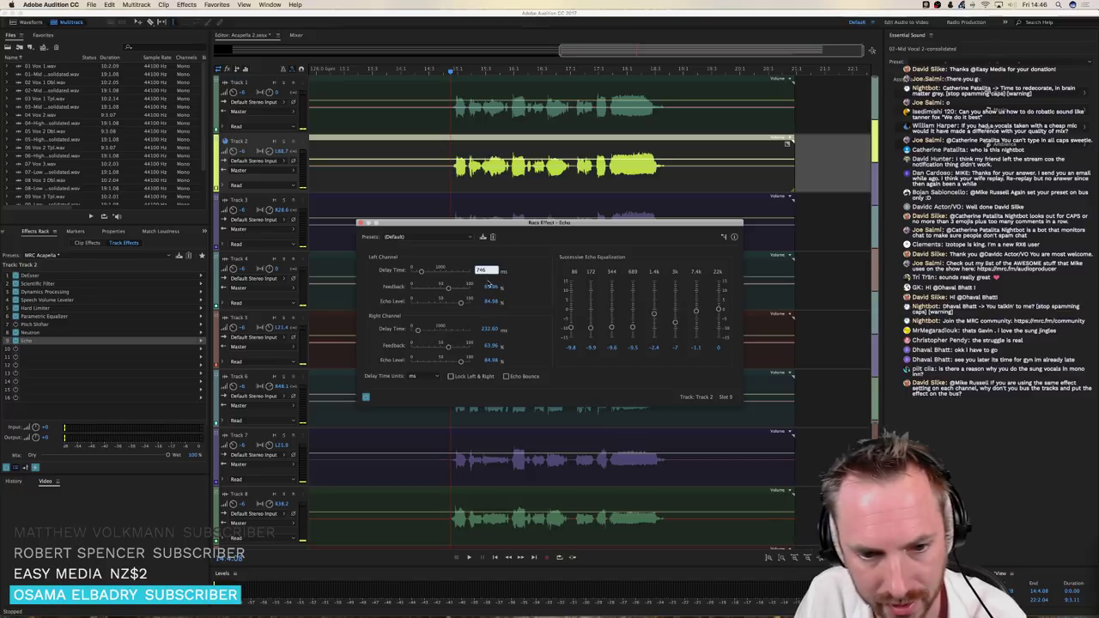
type("6")
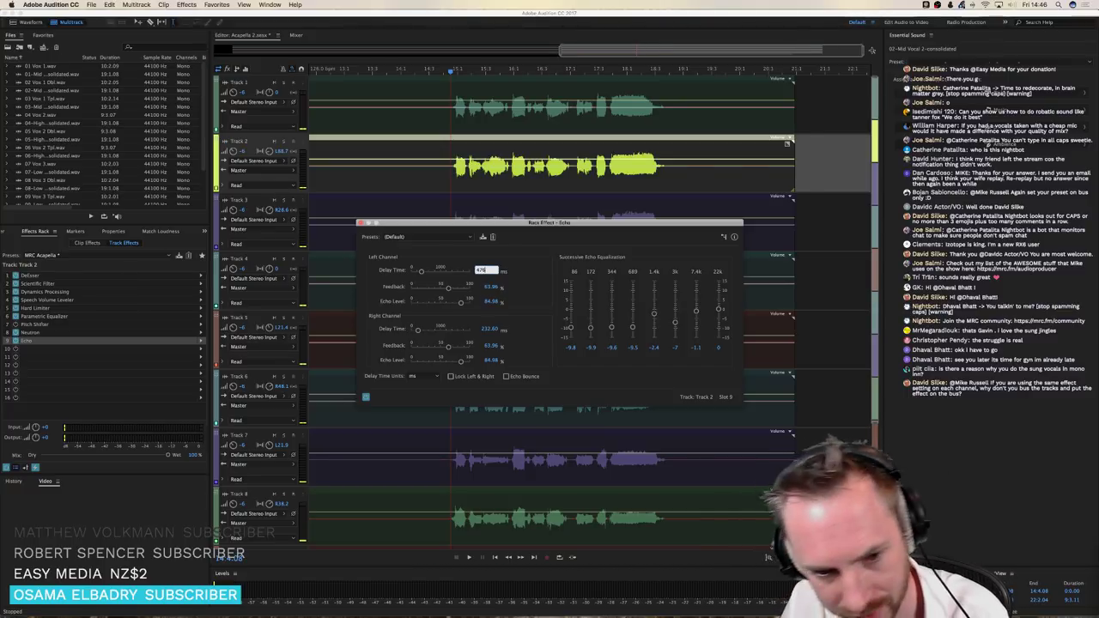
left_click(486, 329)
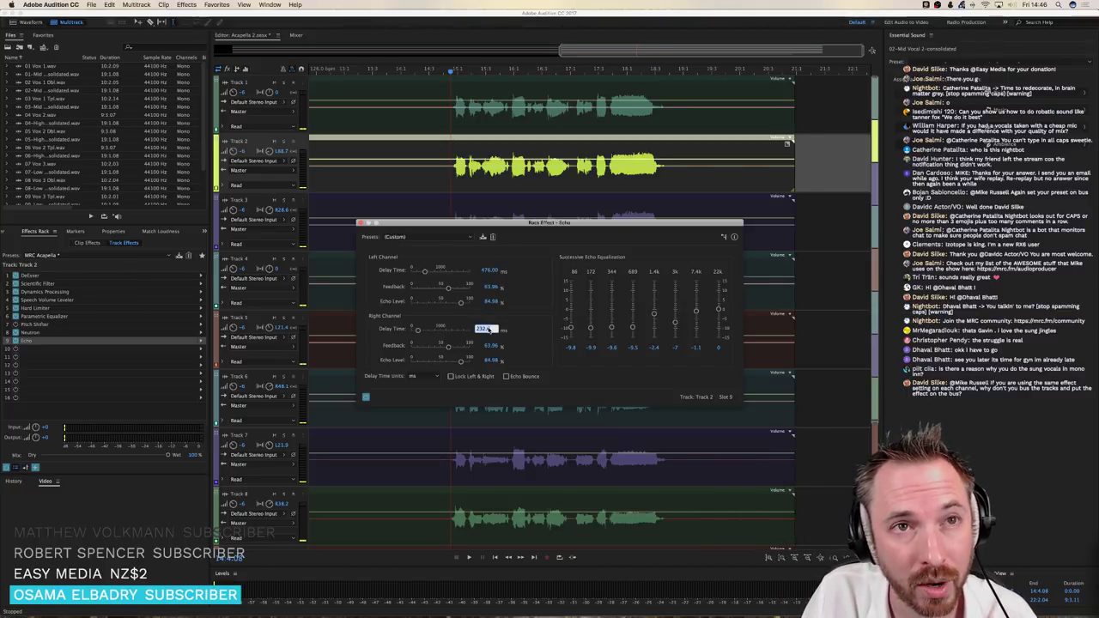
type("23")
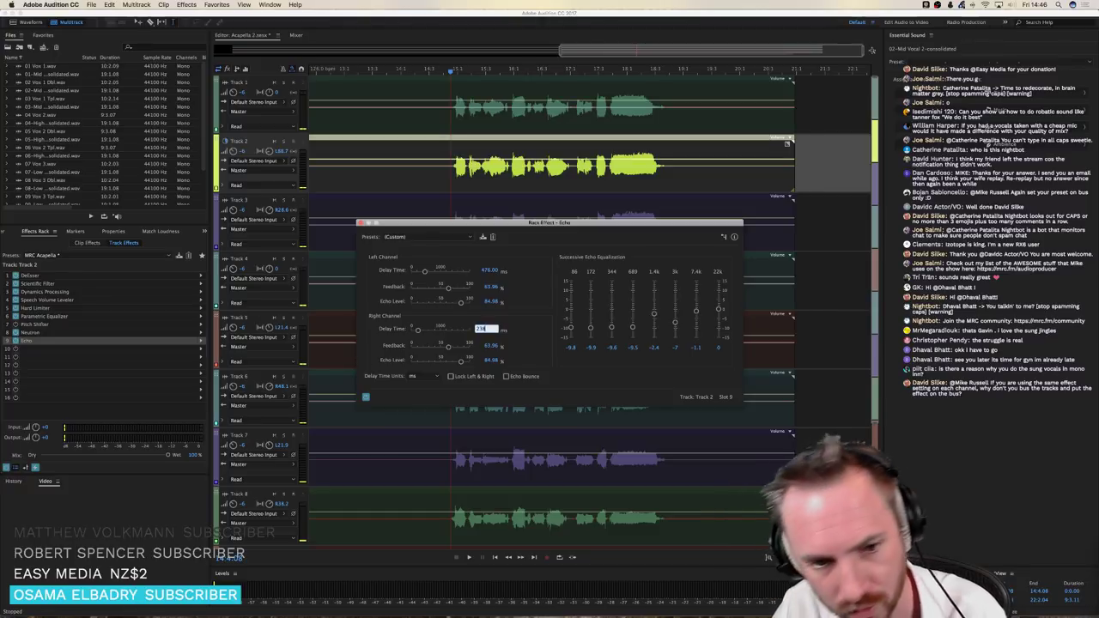
type("8")
Raise the echo's right-channel feedback to 81.28% and lower its 1.4k equalization band to -3.56 while auditioning the session
left_click(459, 349)
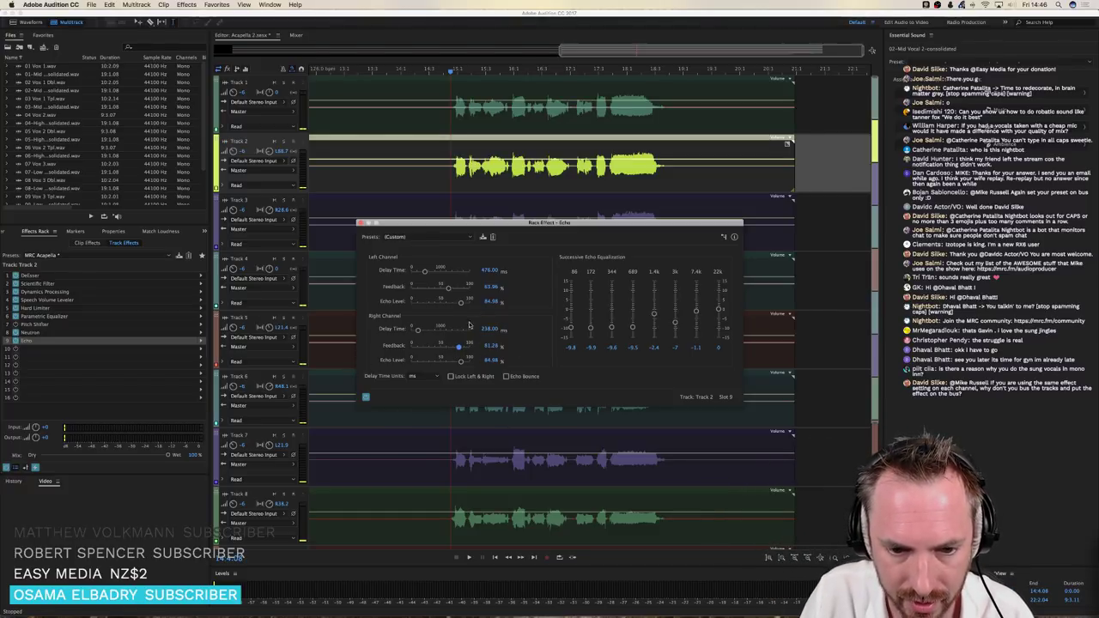
key("space")
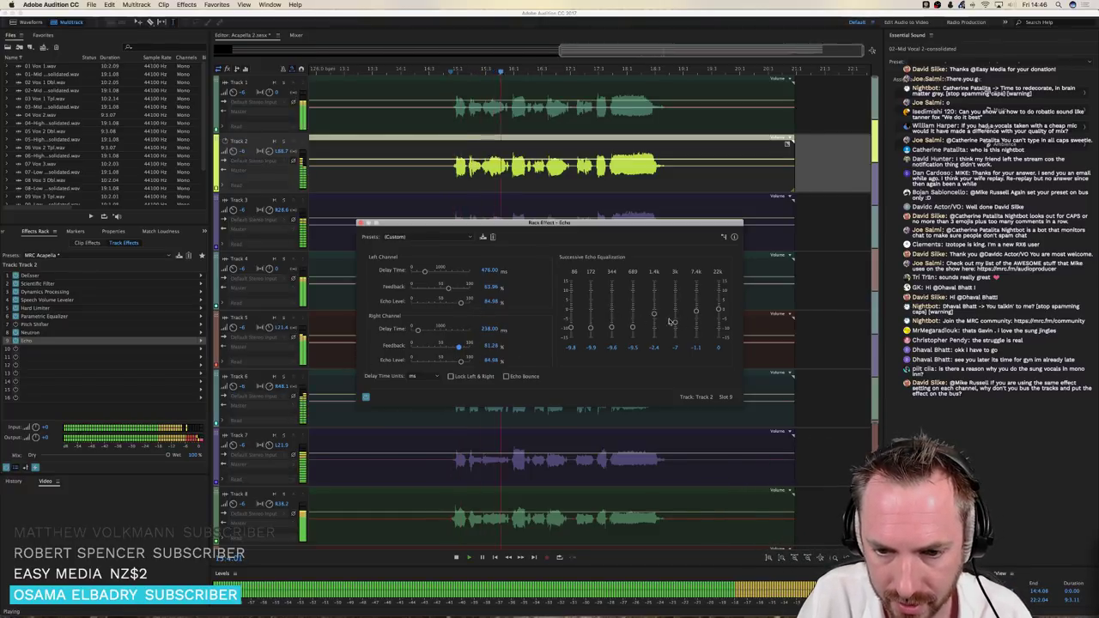
left_click_drag(656, 318, 656, 320)
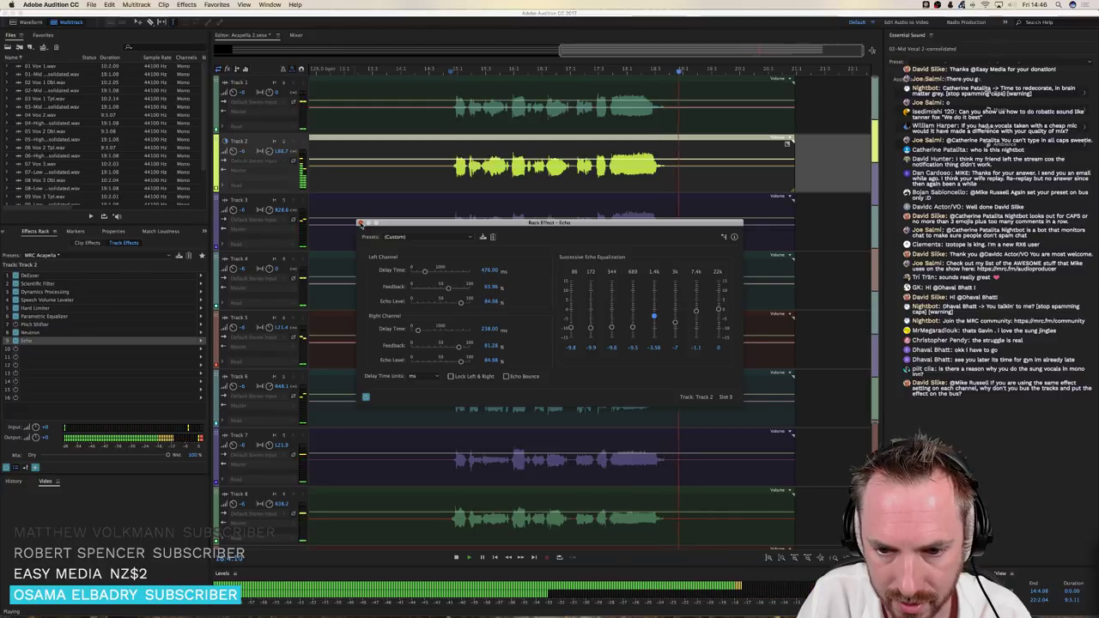
left_click(360, 224)
key("space")
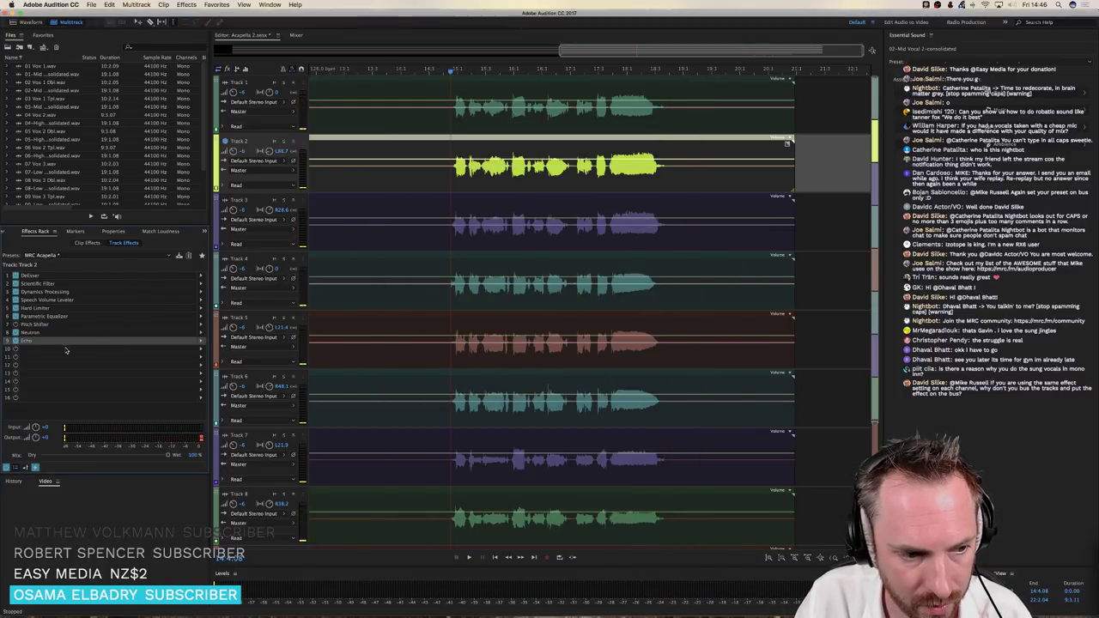
Save Track 2's effects rack as a preset named MRC Acapella Echo
left_click(178, 256)
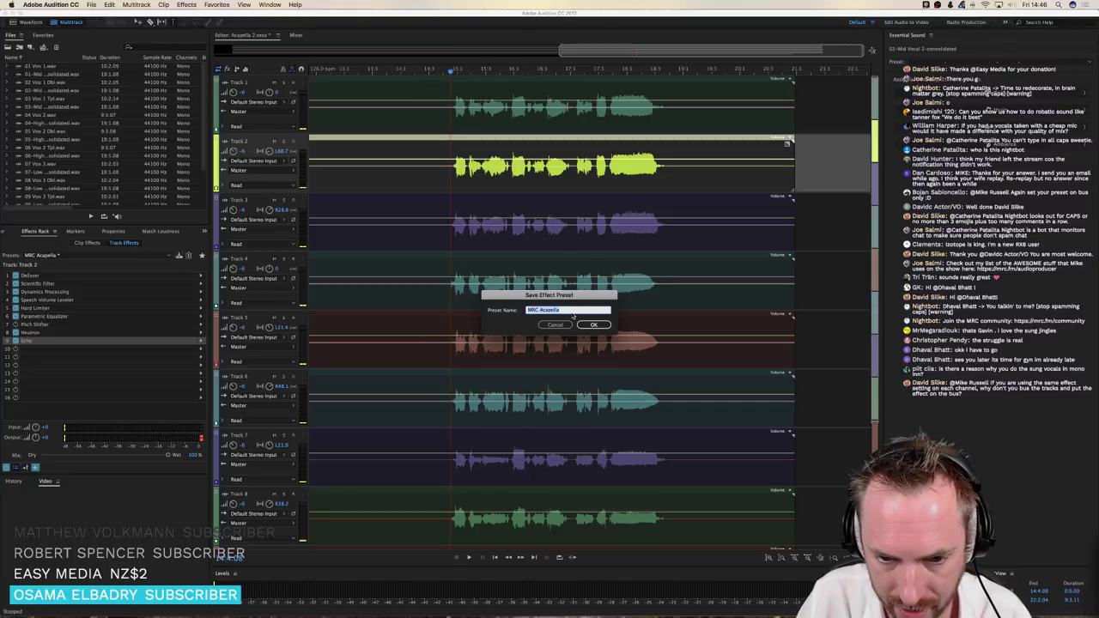
type("Echo")
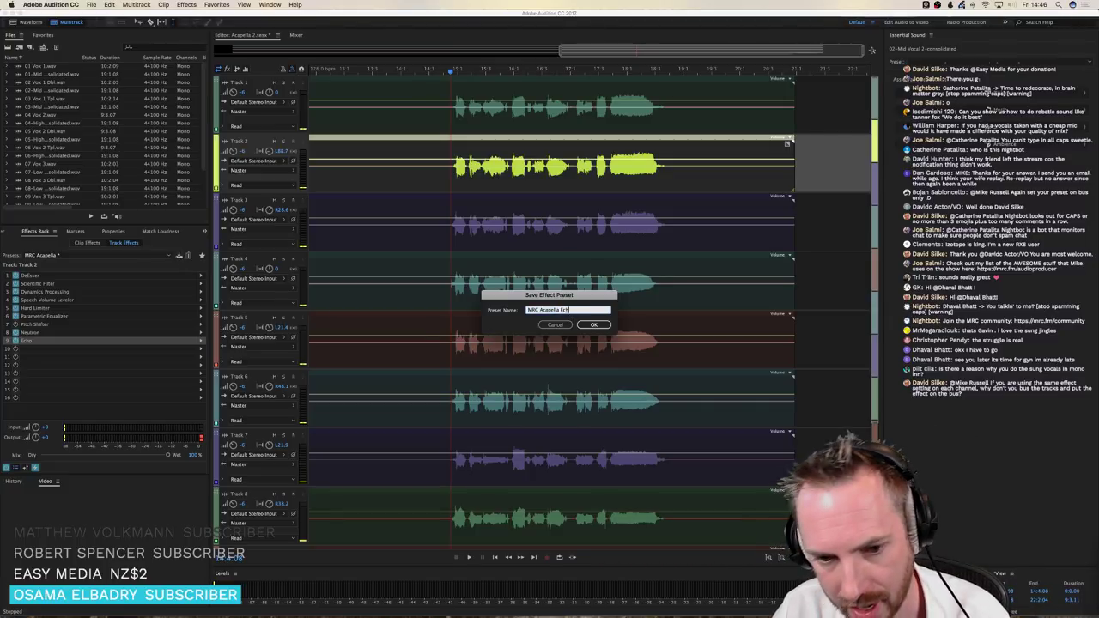
key("Return")
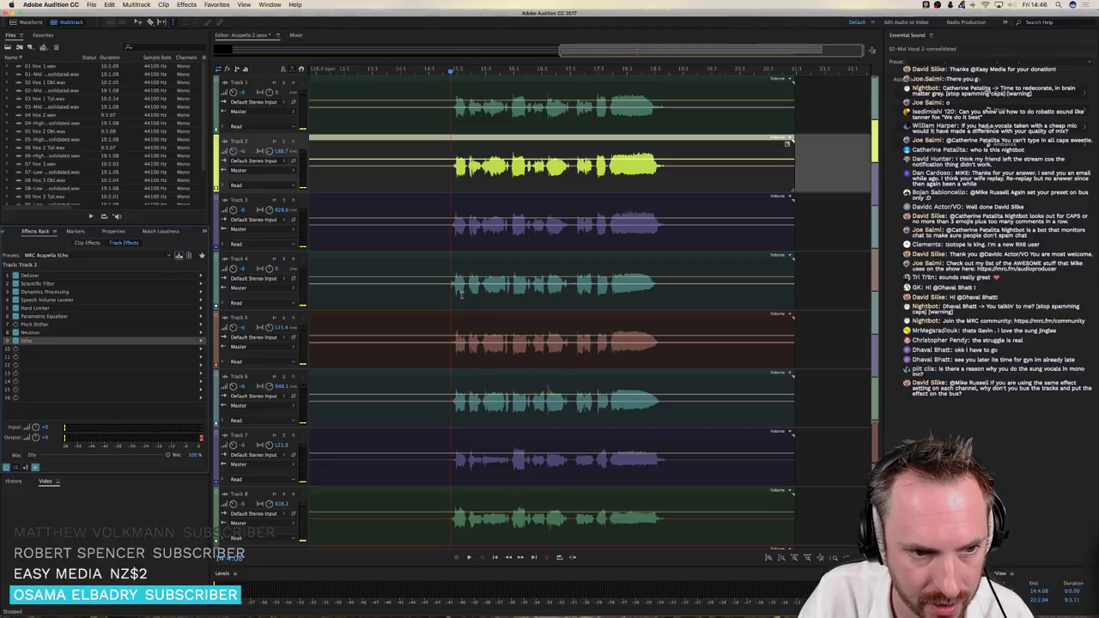
Apply the MRC Acapella Echo rack preset to Track 5
left_click(448, 294)
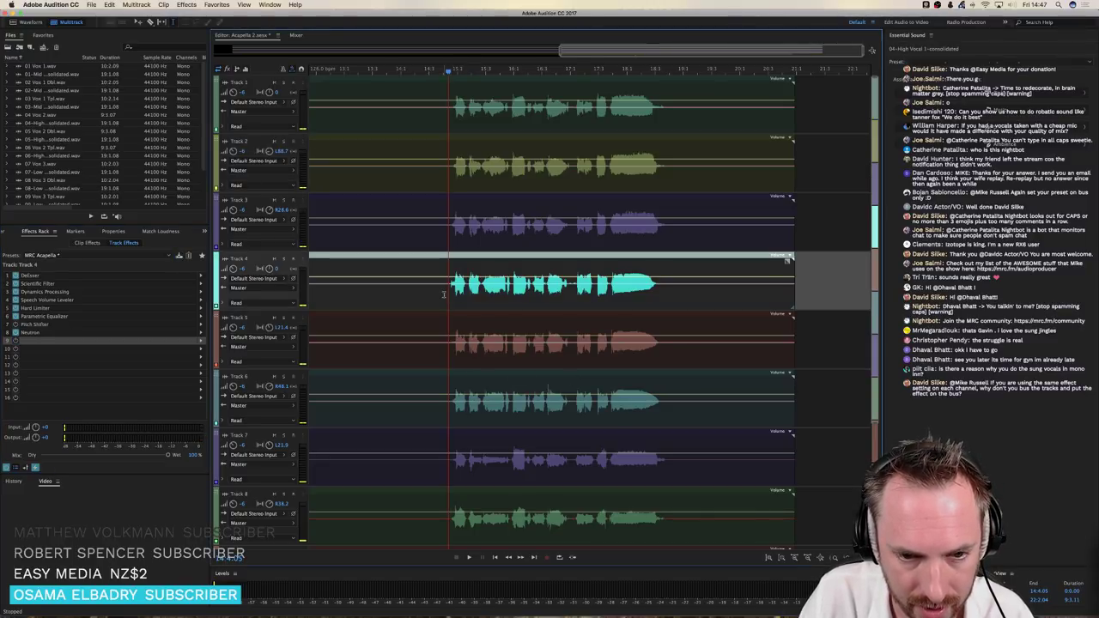
left_click(453, 339)
left_click(52, 255)
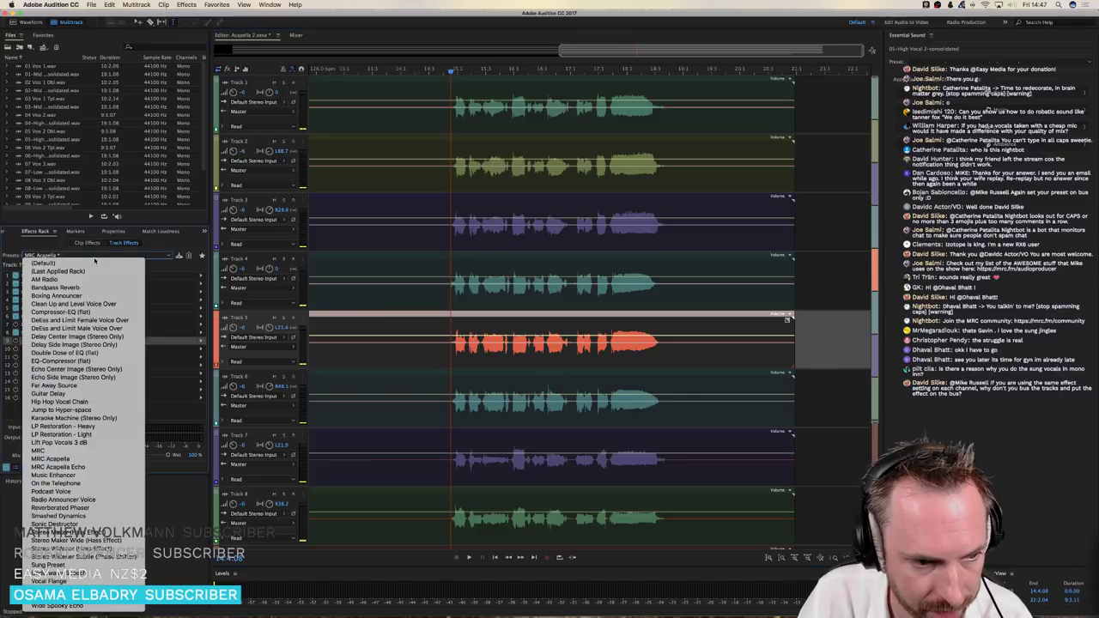
left_click(97, 467)
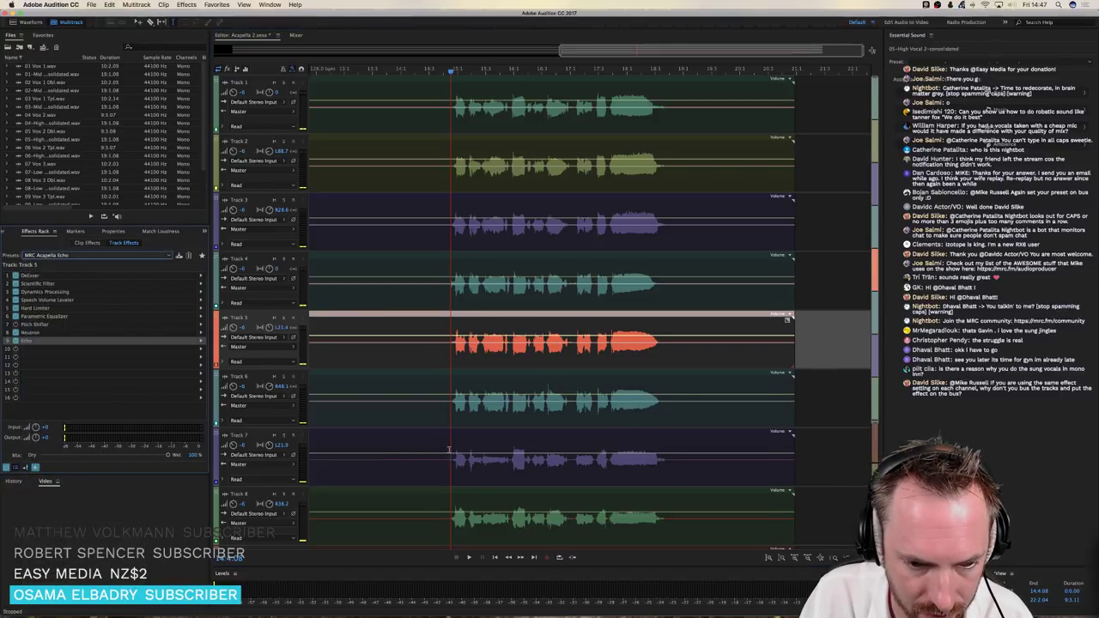
Apply the MRC Acapella Echo rack preset to Track 8
scroll(448, 450, "down", 3)
left_click(446, 383)
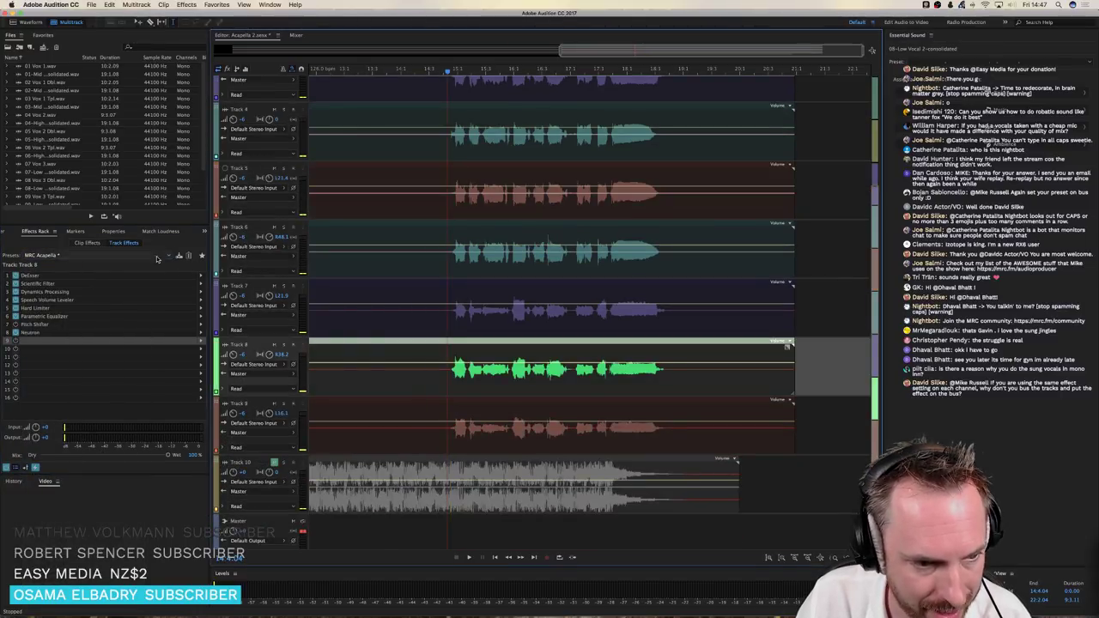
left_click(52, 255)
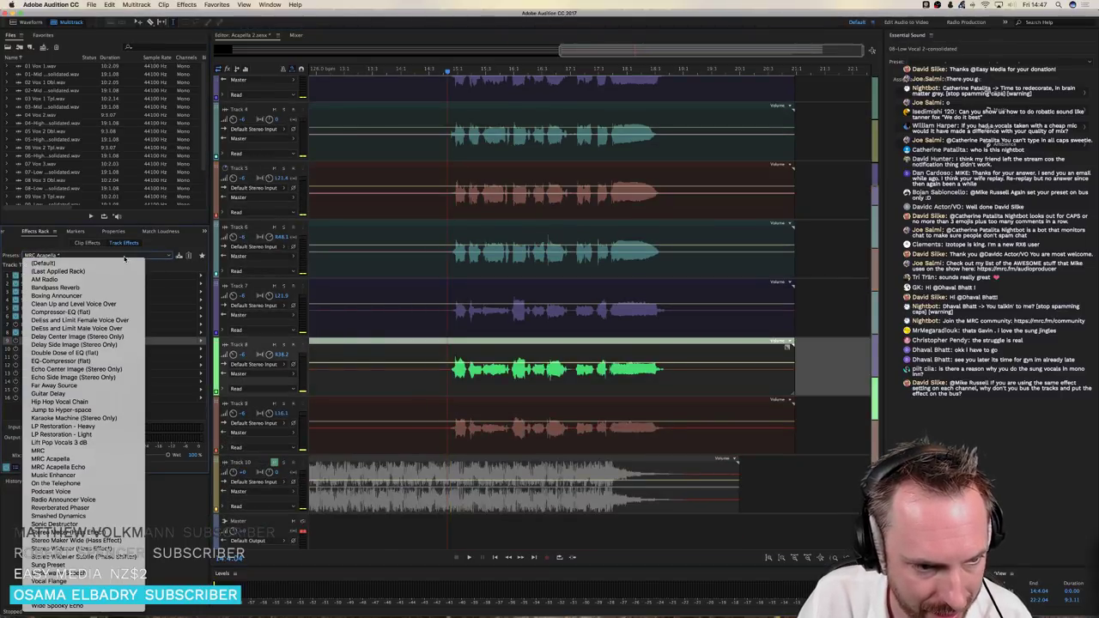
left_click(85, 466)
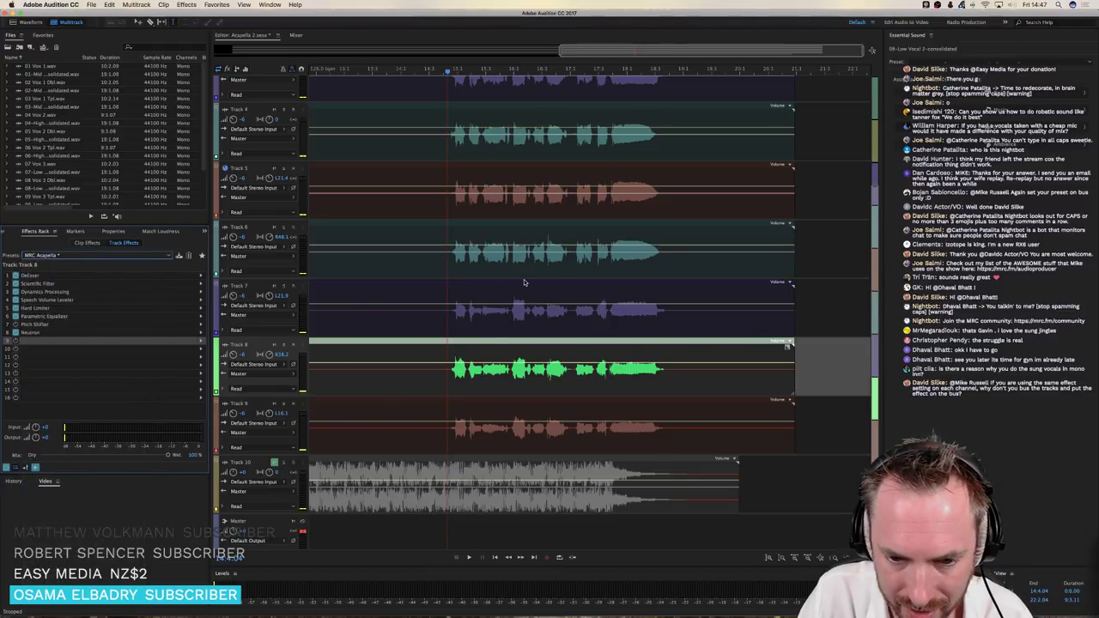
Select Track 5 and play the session from just before the vocals to hear the echo on Tracks 2, 5 and 8
left_click(447, 170)
scroll(537, 218, "up", 5)
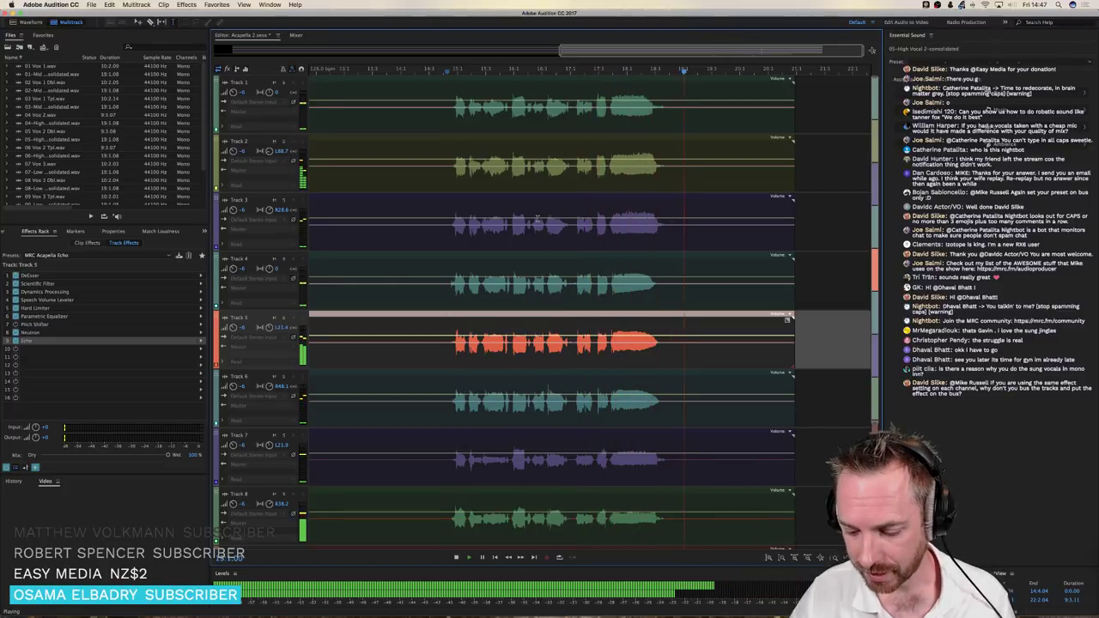
key("space")
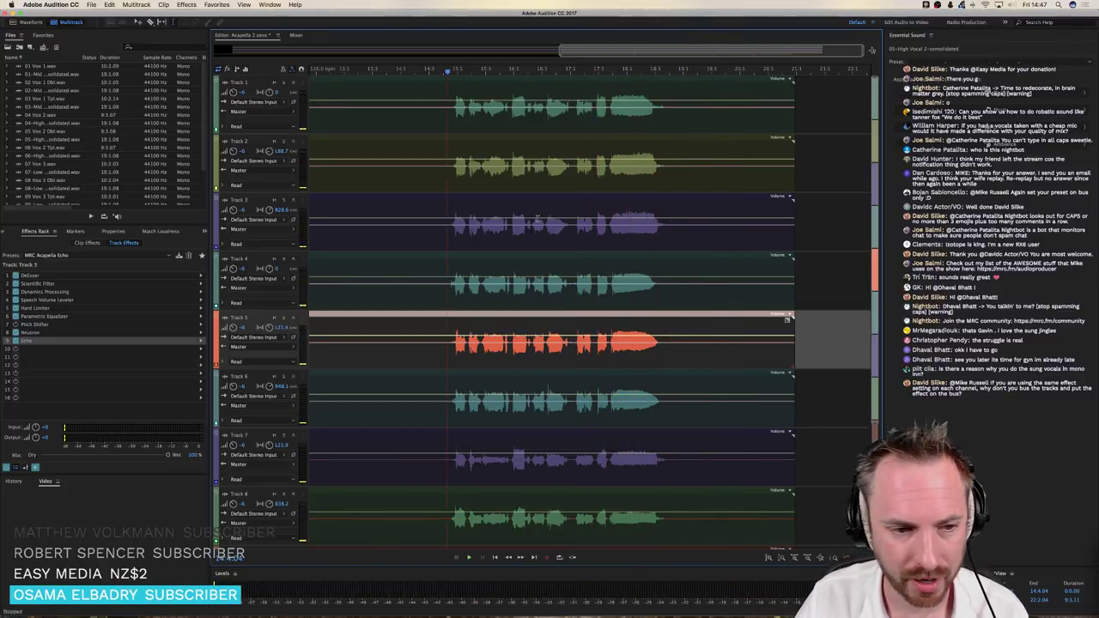
Set Track 5's echo equalization to -3.87, -3.41 and -1.65 at 86, 172 and 344, -10.52 at 1.4k, -14.48 at 3k, and -15 at 7.4k and 22k
double_click(119, 342)
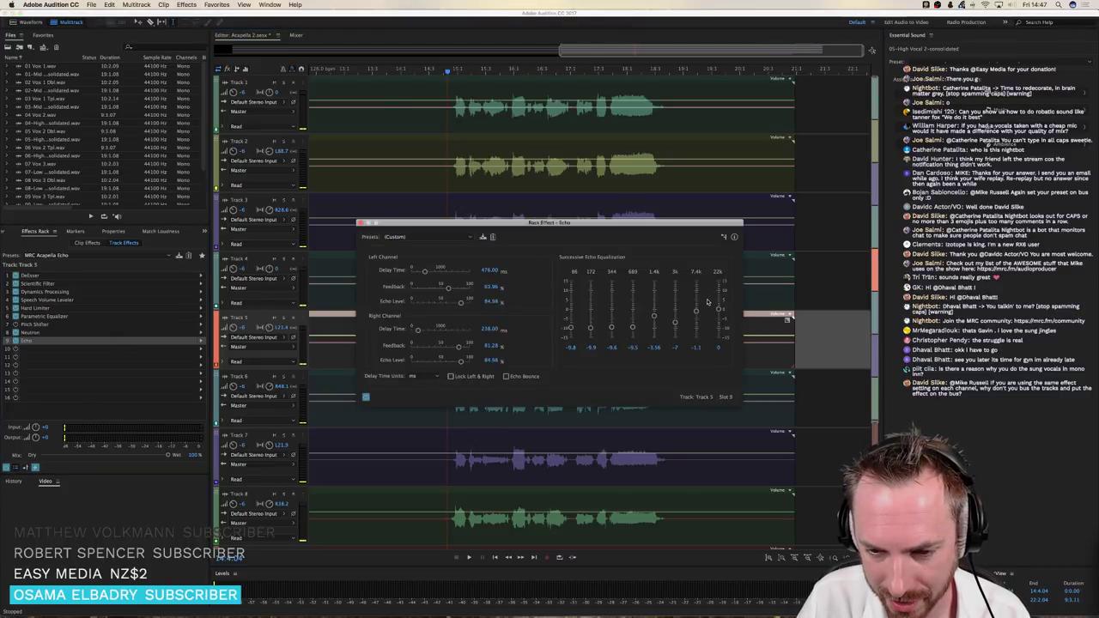
left_click_drag(675, 323, 572, 317)
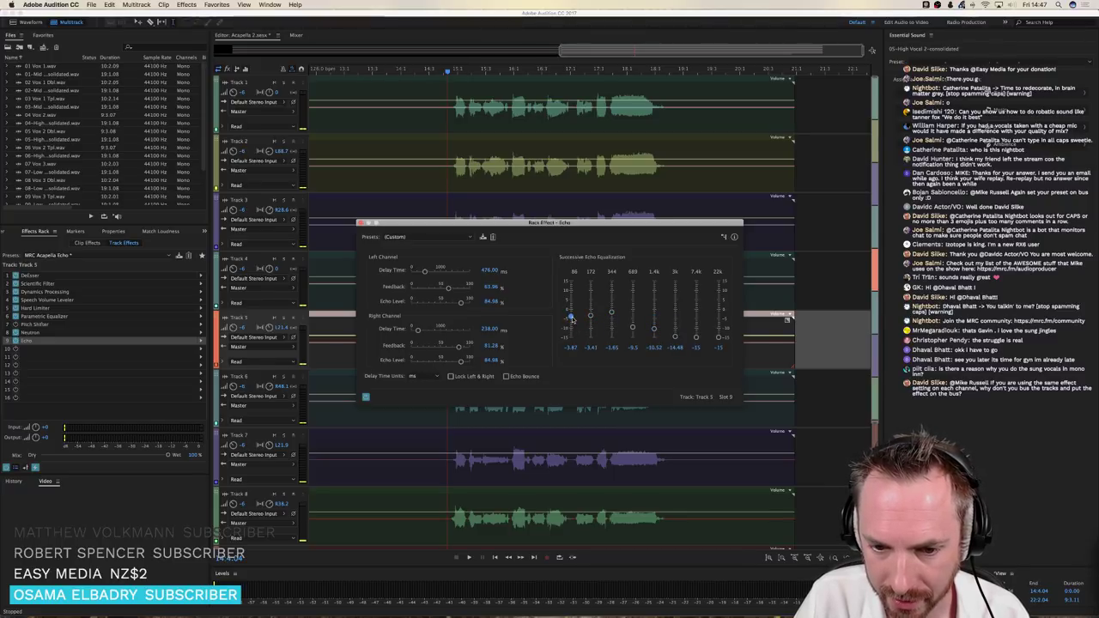
key("space")
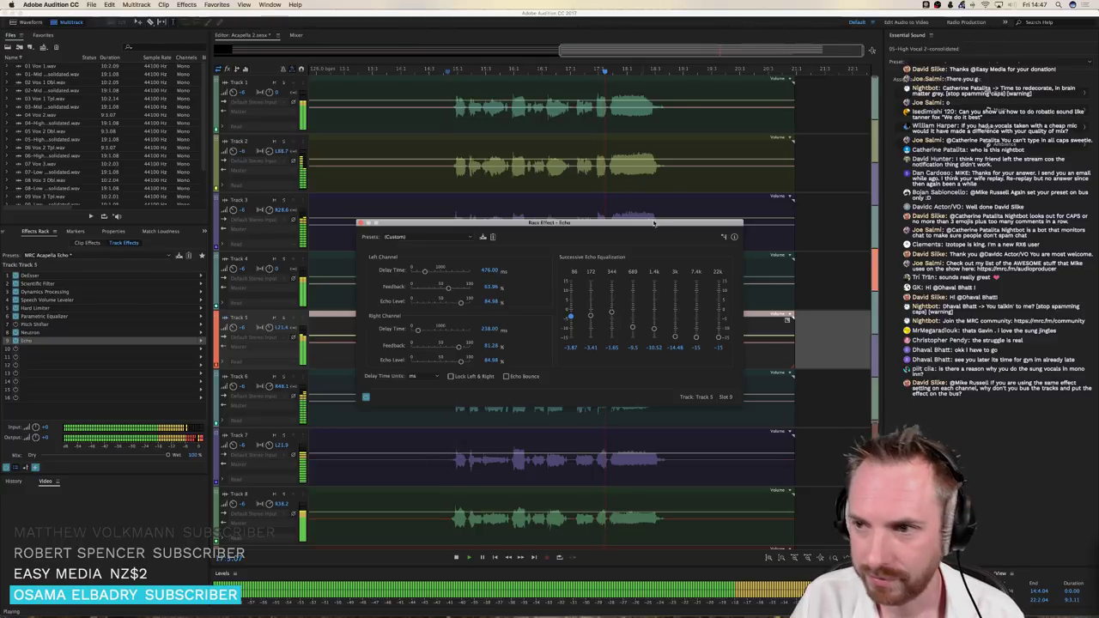
key("space")
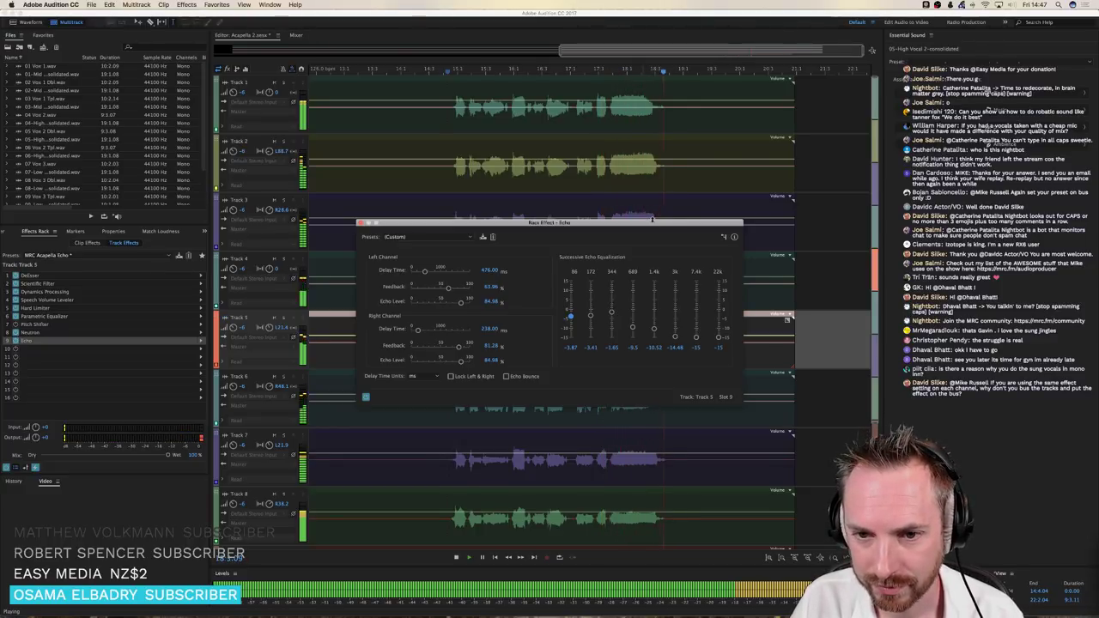
key("space")
left_click(361, 223)
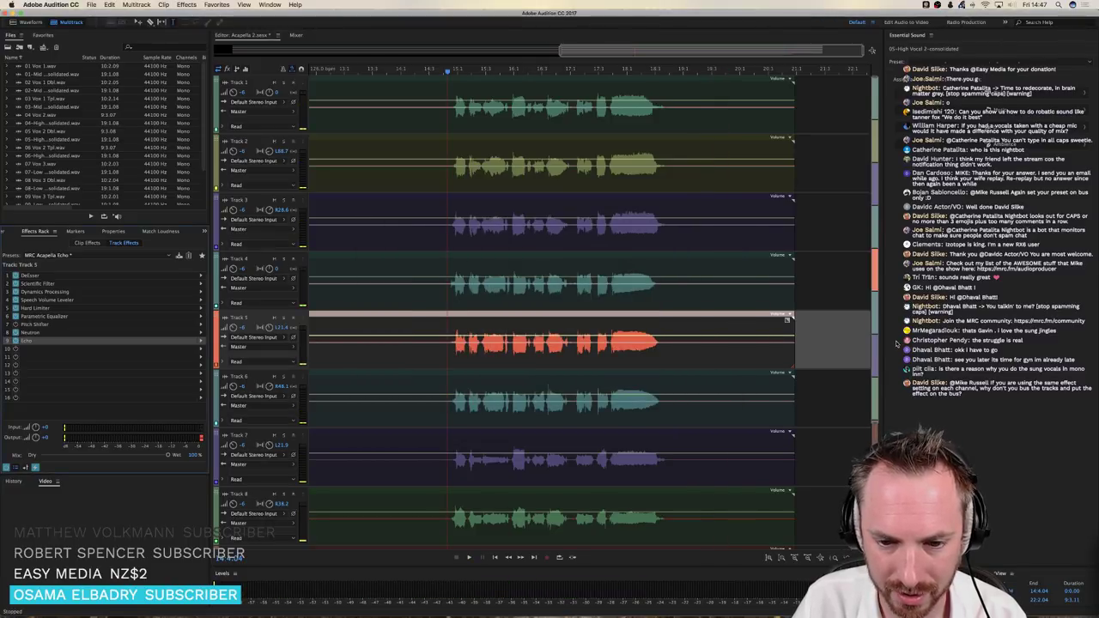
scroll(794, 338, "down", 5)
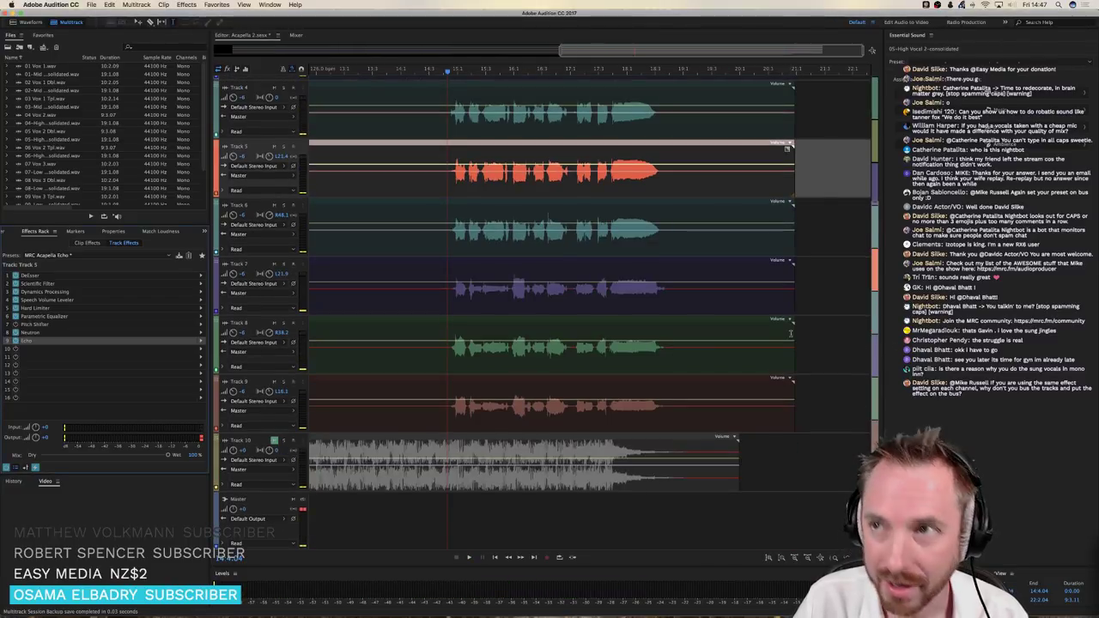
scroll(790, 334, "up", 3)
key("super+Tab")
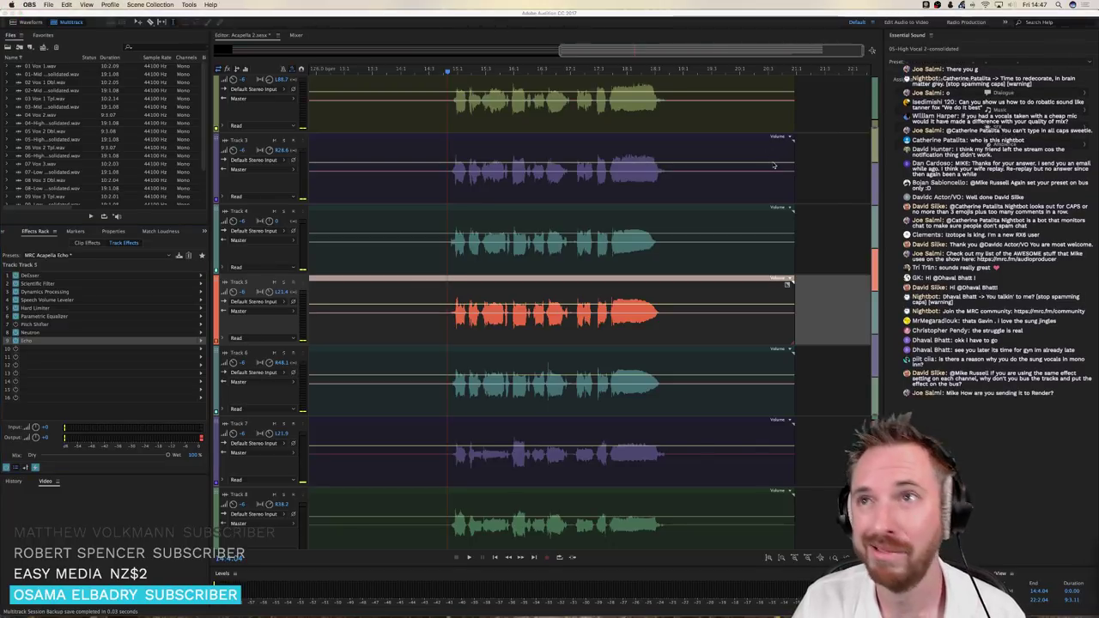
scroll(774, 166, "down", 5)
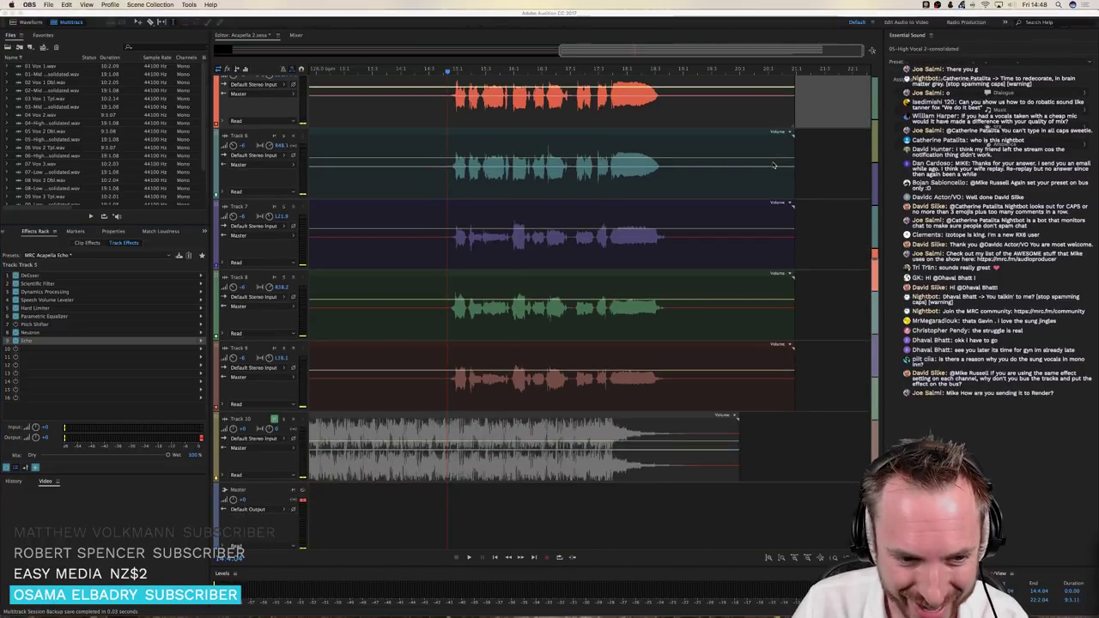
scroll(773, 166, "up", 7)
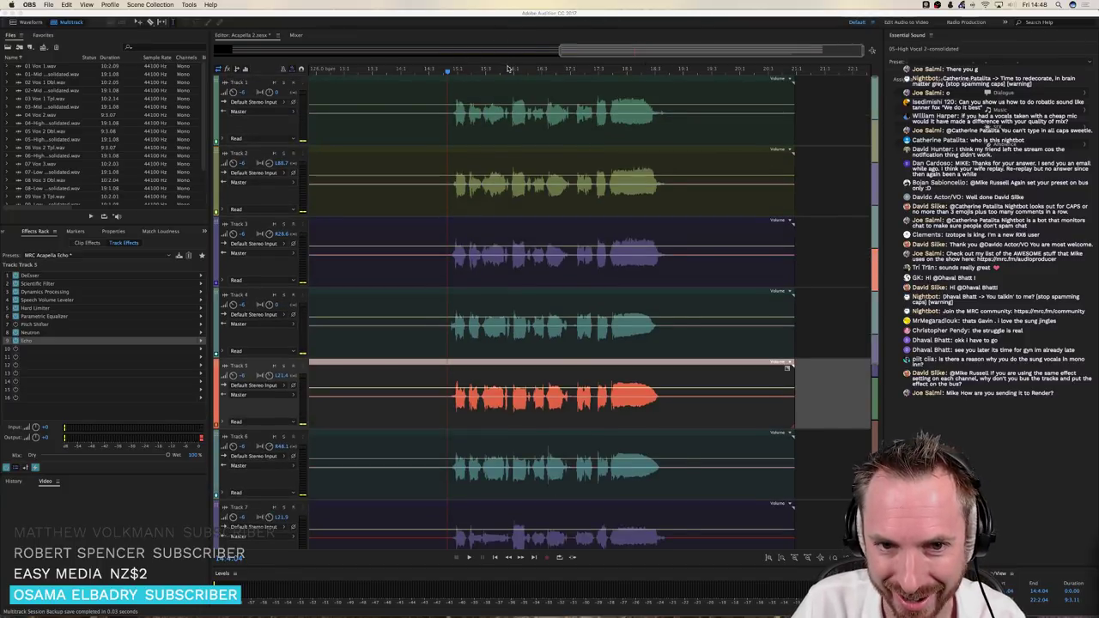
scroll(509, 69, "down", 2)
scroll(687, 220, "down", 6)
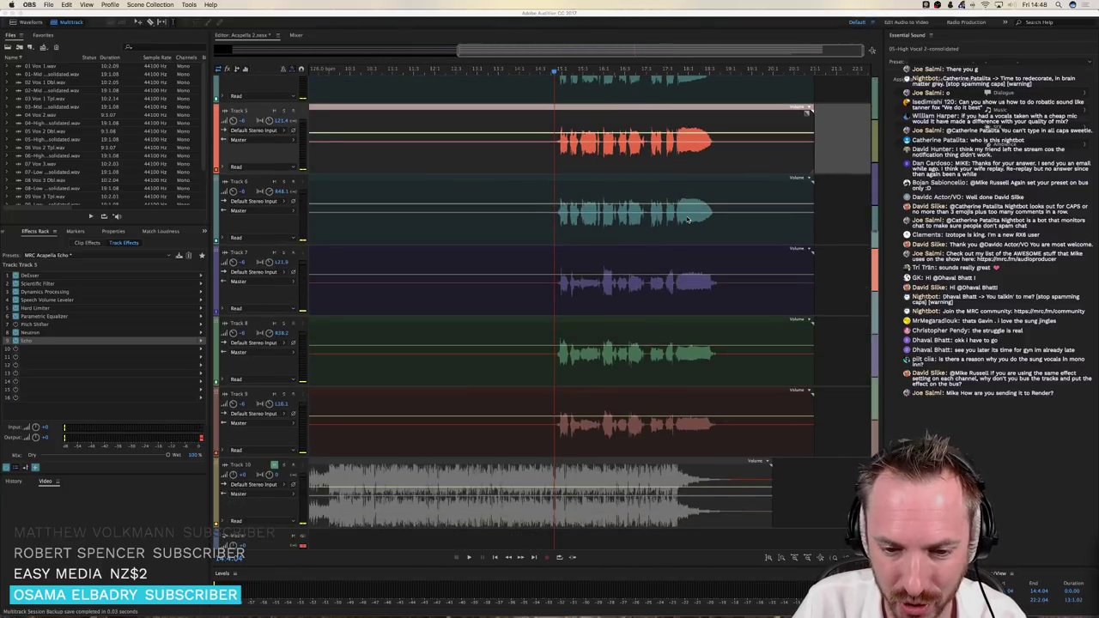
scroll(683, 224, "up", 4)
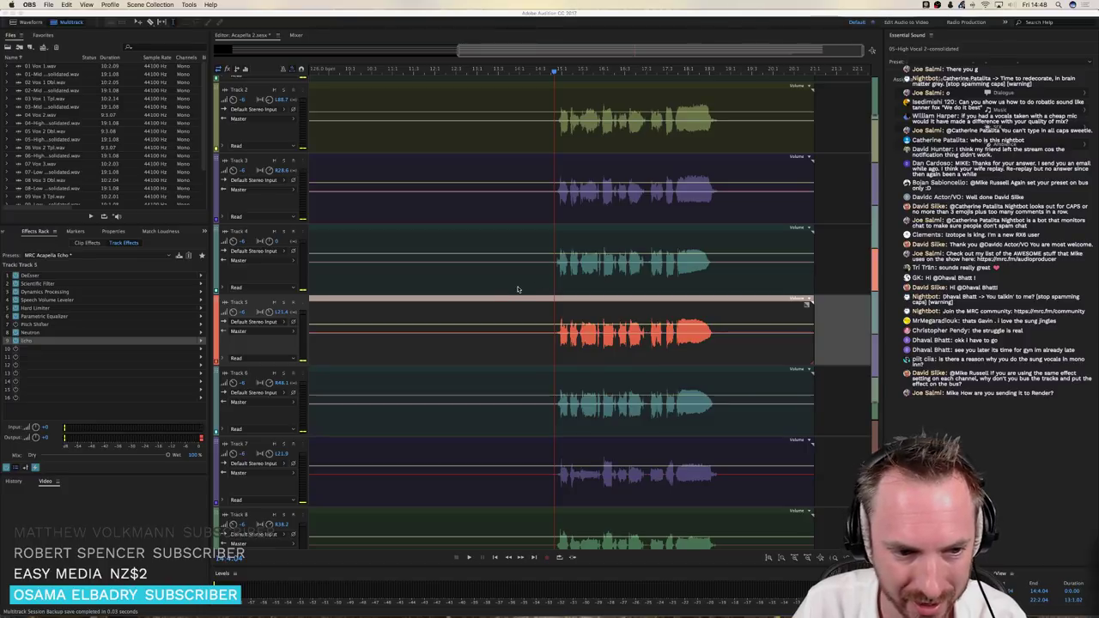
Solo Track 4 and play its high vocal from just before the singing starts
left_click(551, 203)
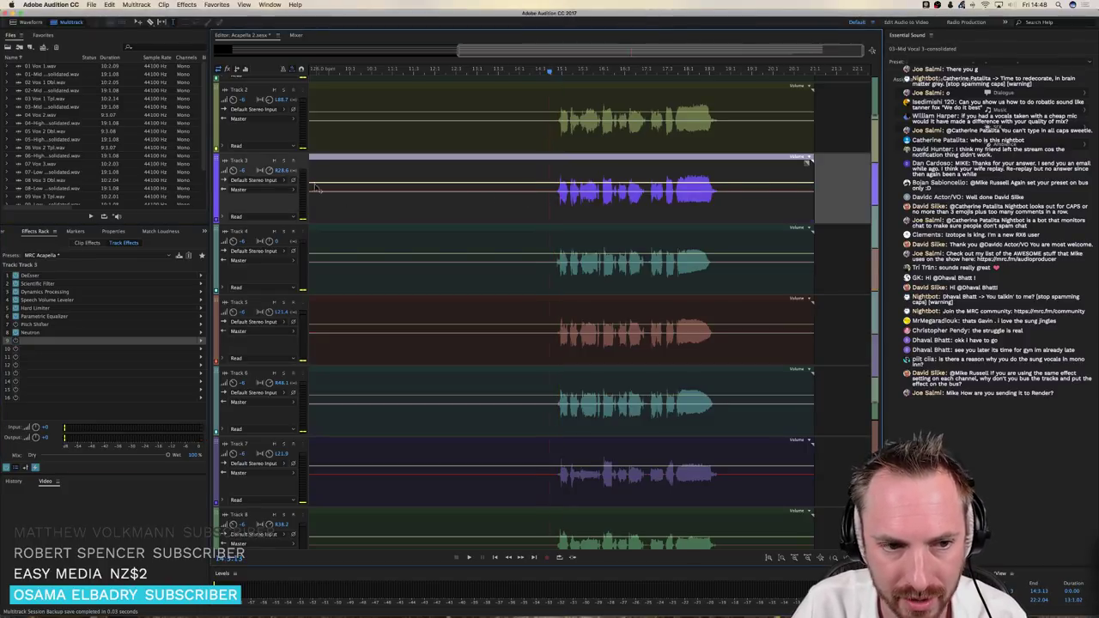
left_click(285, 231)
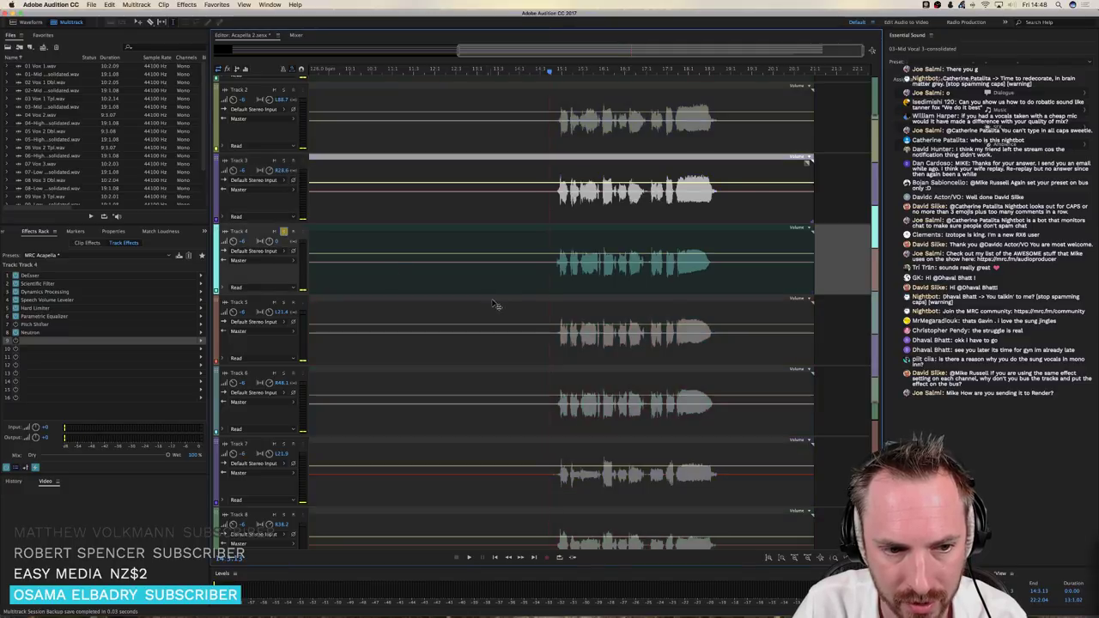
left_click(250, 283)
key("space")
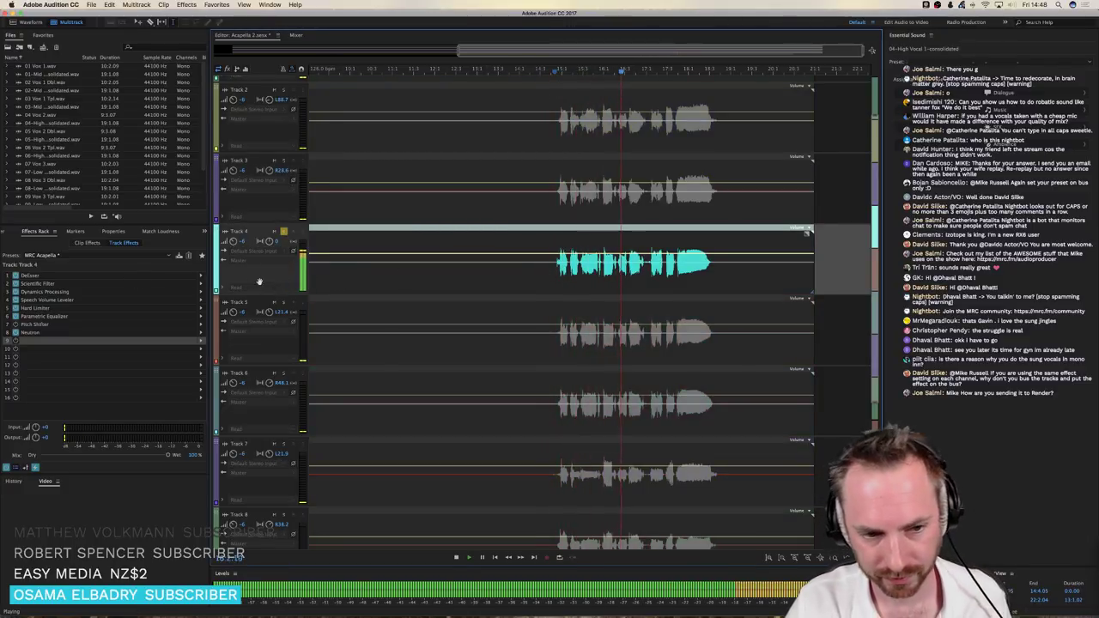
key("space")
Add the iZotope VocalSynth effect to Track 4's ninth effects slot and play the soloed high vocal through it
left_click(202, 343)
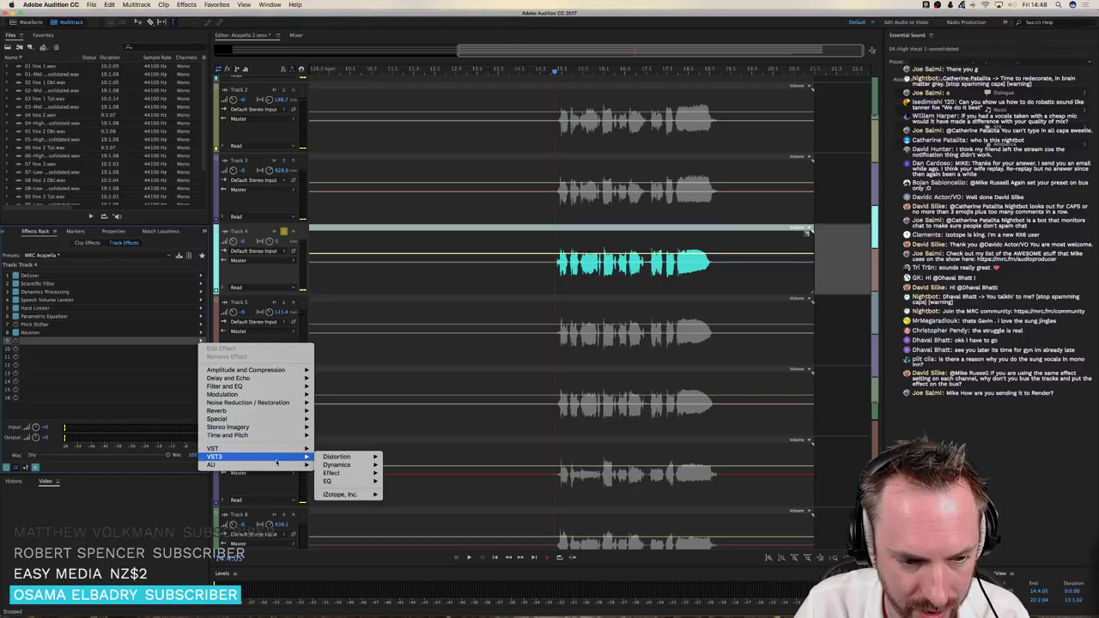
mouse_move(279, 465)
mouse_move(361, 490)
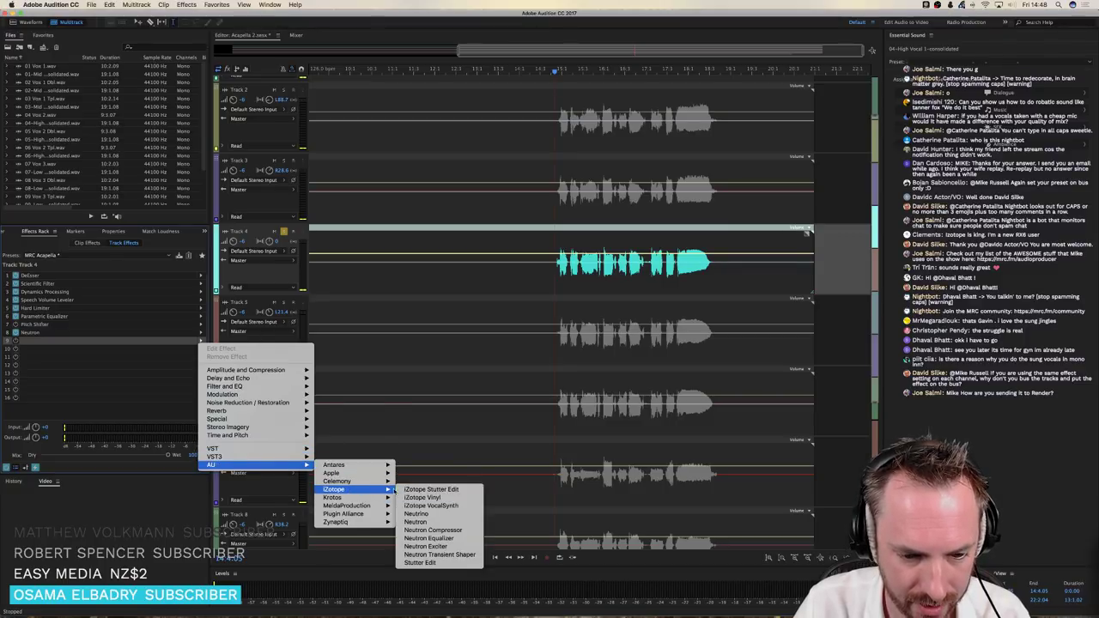
left_click(436, 513)
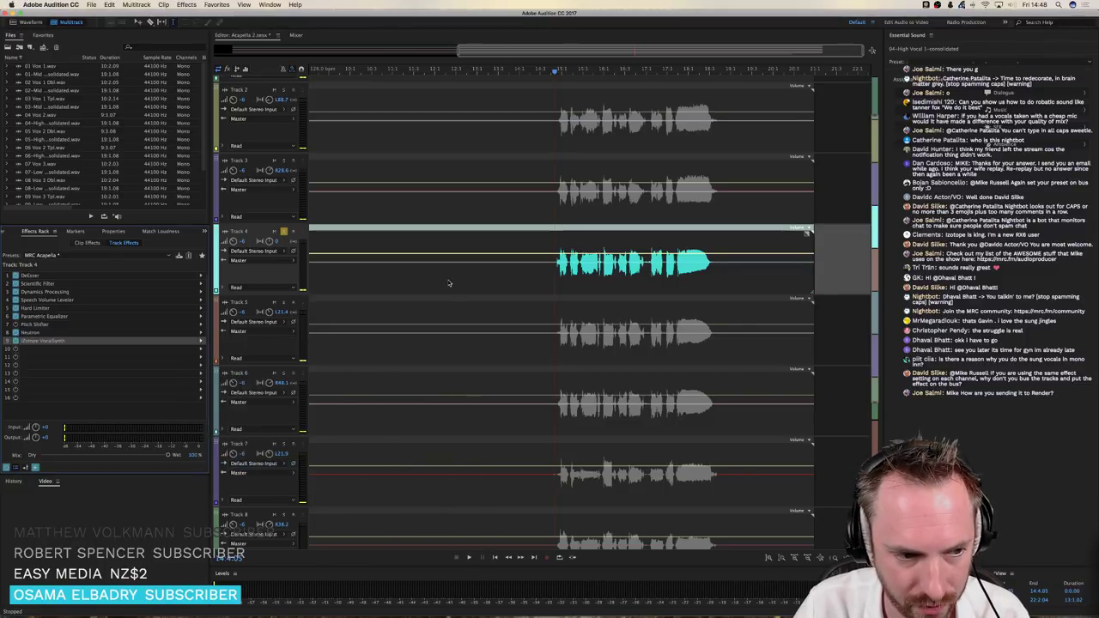
left_click_drag(558, 156, 322, 166)
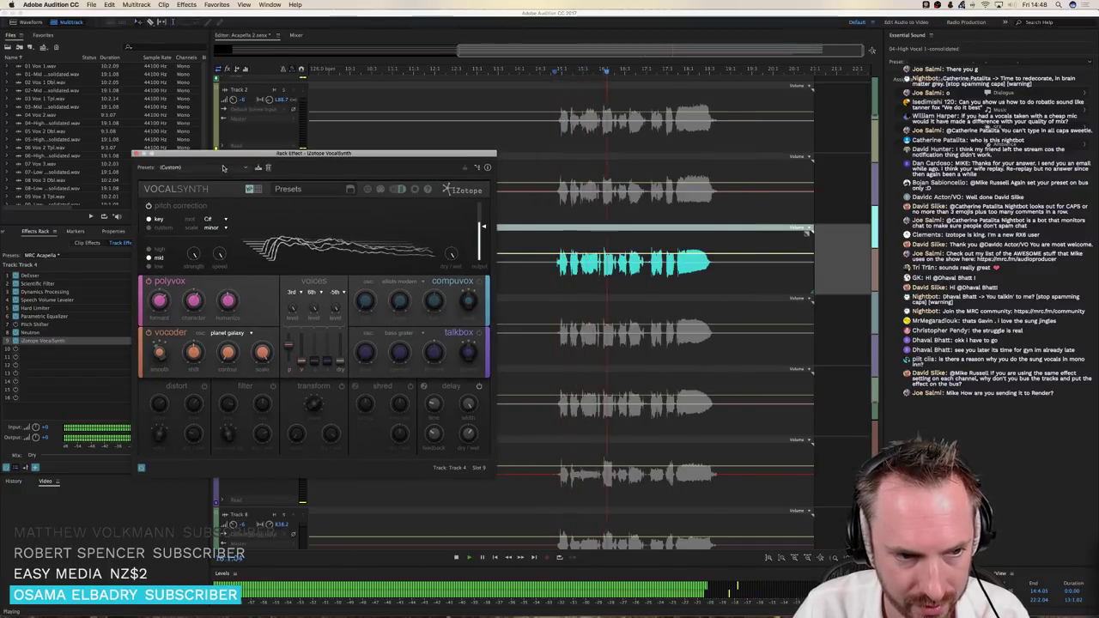
left_click_drag(231, 153, 312, 222)
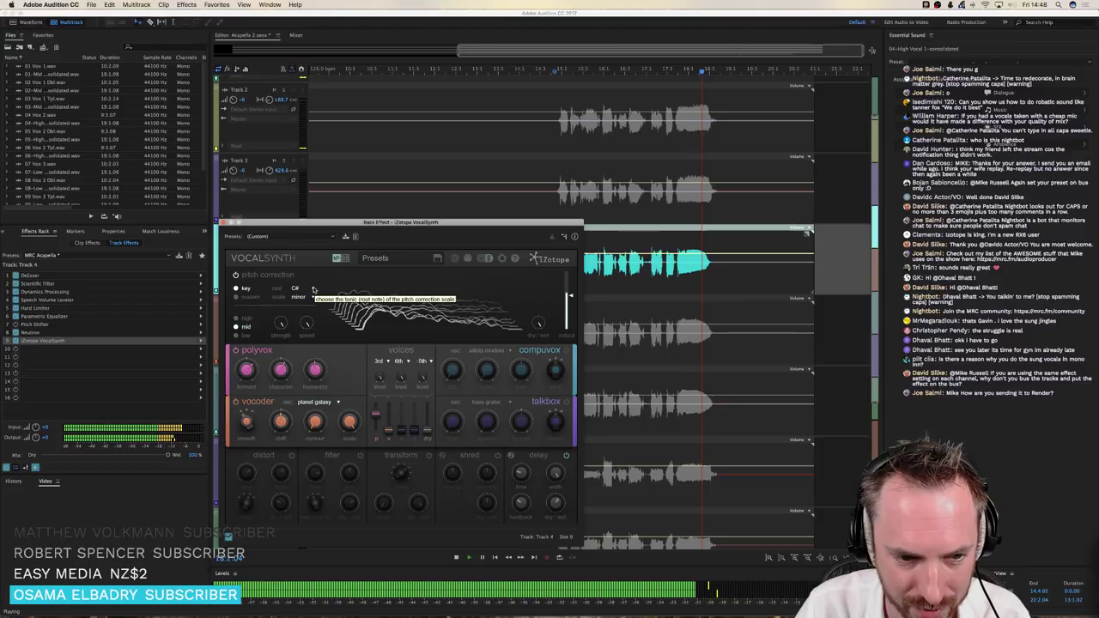
key("space")
Turn off VocalSynth's pitch correction, lower the Polyvox level, raise the Vocoder level and play the vocal
left_click(236, 275)
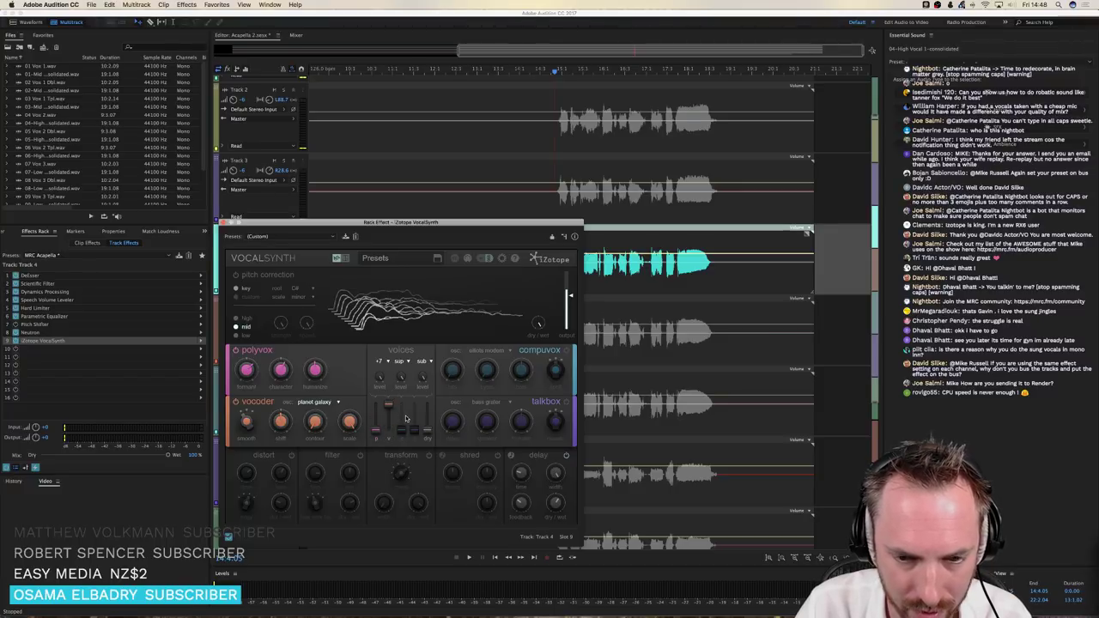
key("space")
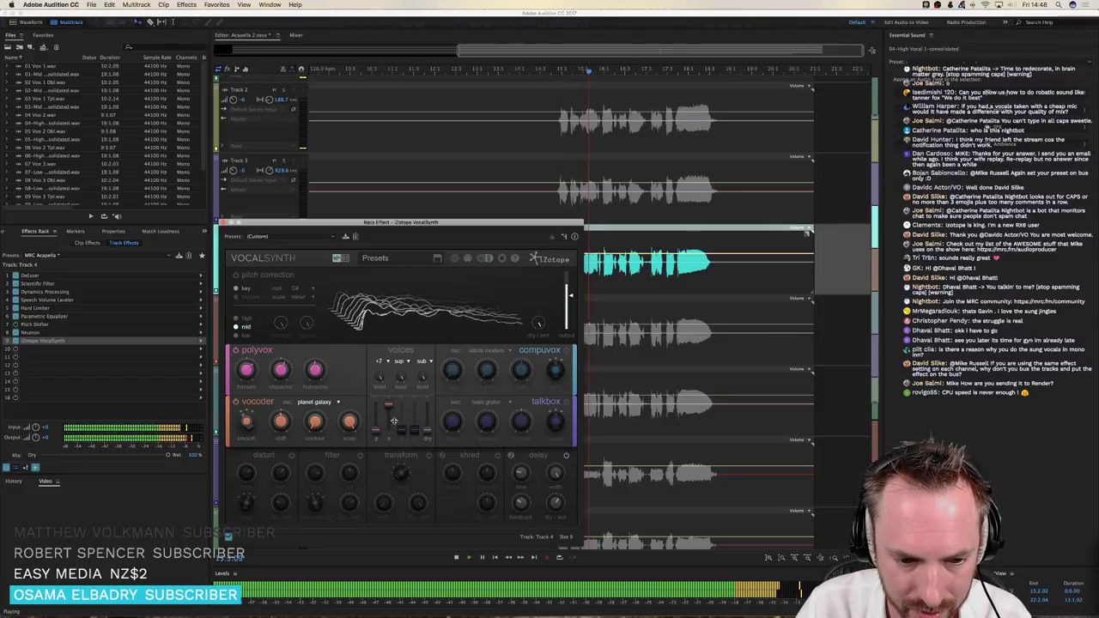
mouse_move(283, 424)
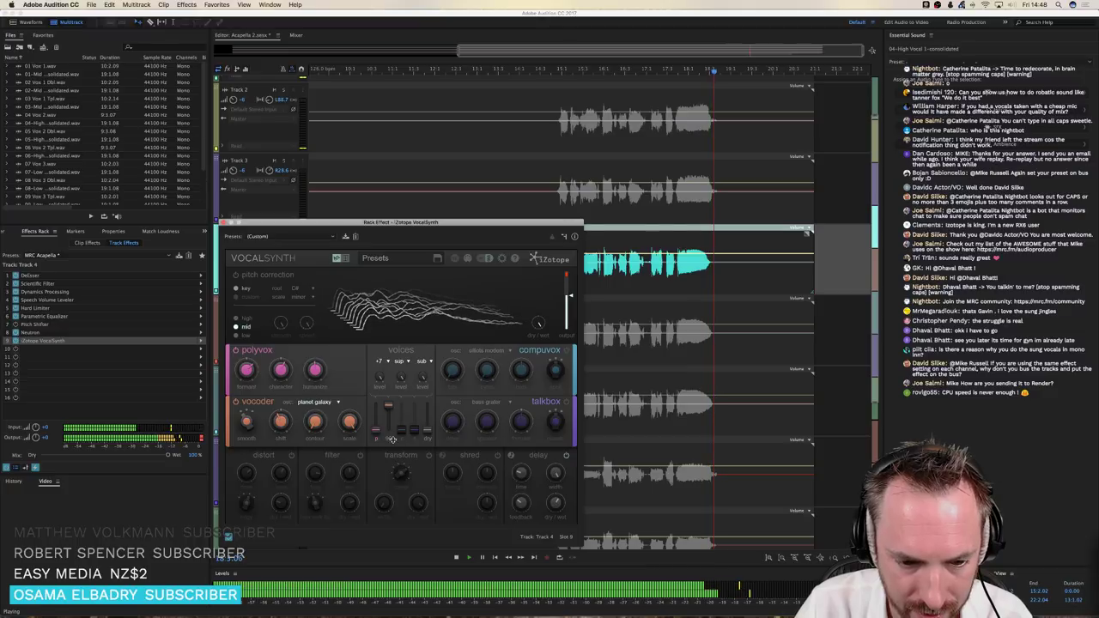
key("space")
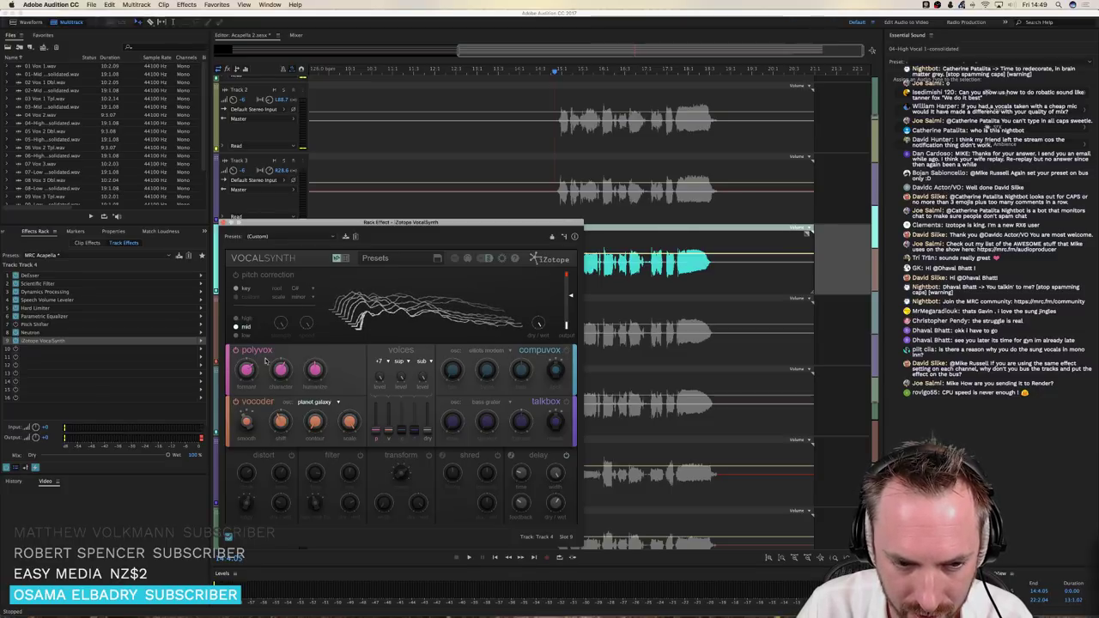
Switch VocalSynth from Polyvox and Vocoder to the Compuvox module, raise its level and play the vocal
left_click(236, 352)
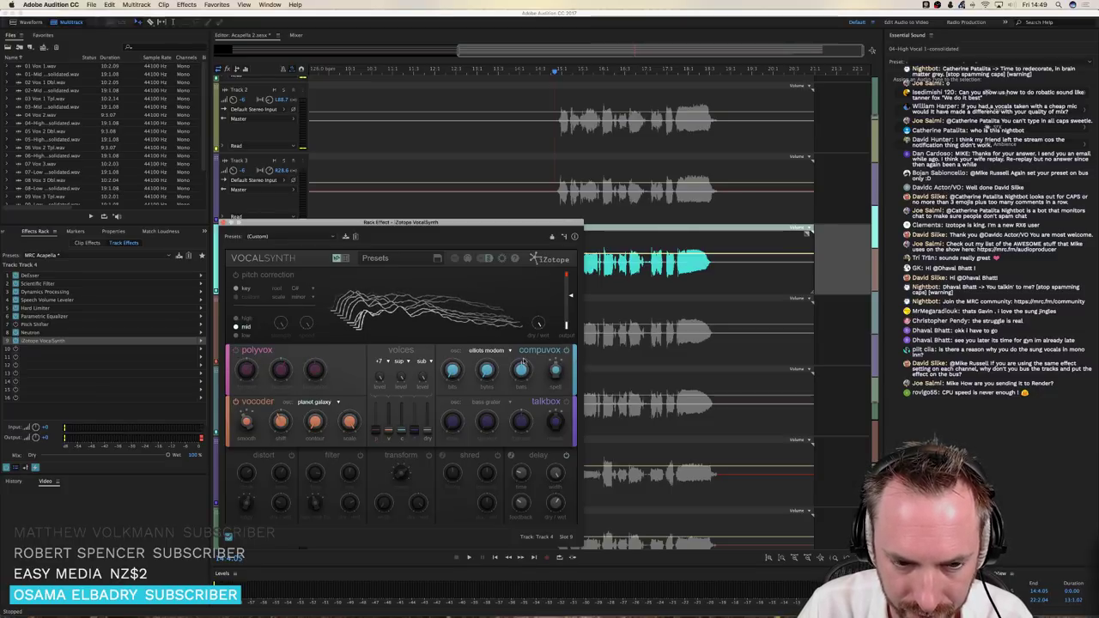
left_click(237, 402)
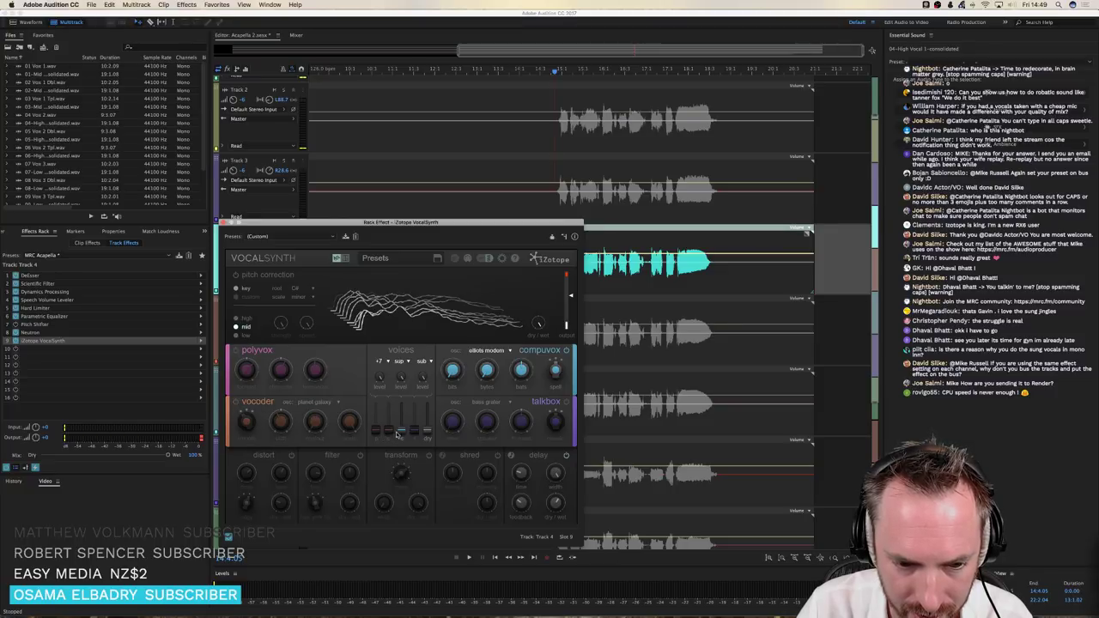
key("space")
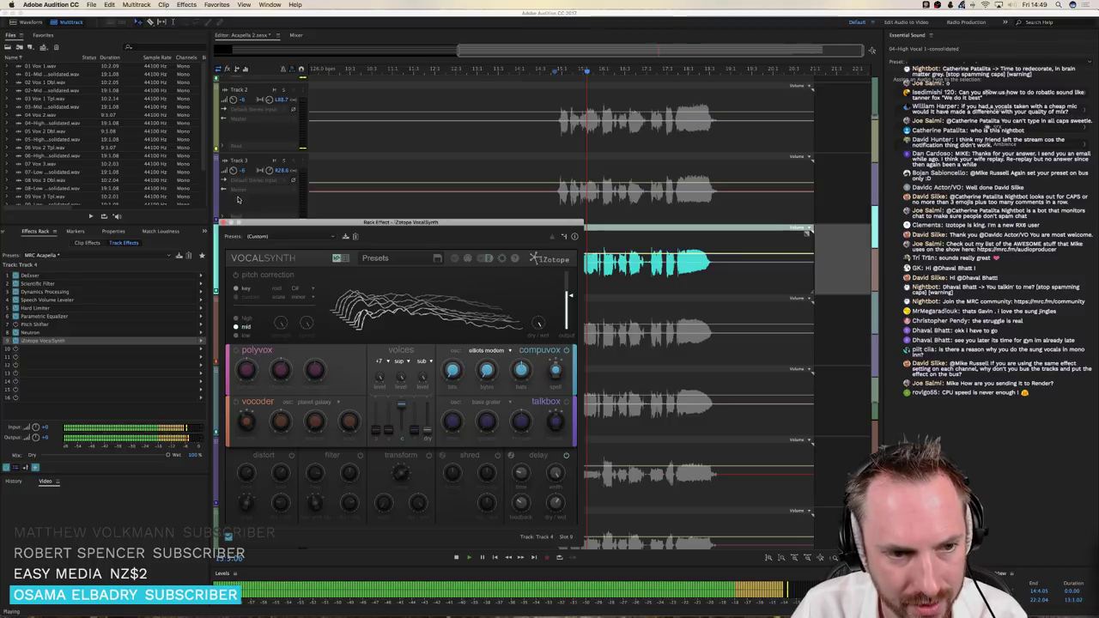
Unsolo Track 4, set its volume to +0.6 and play it together with the other tracks
left_click_drag(263, 225, 152, 258)
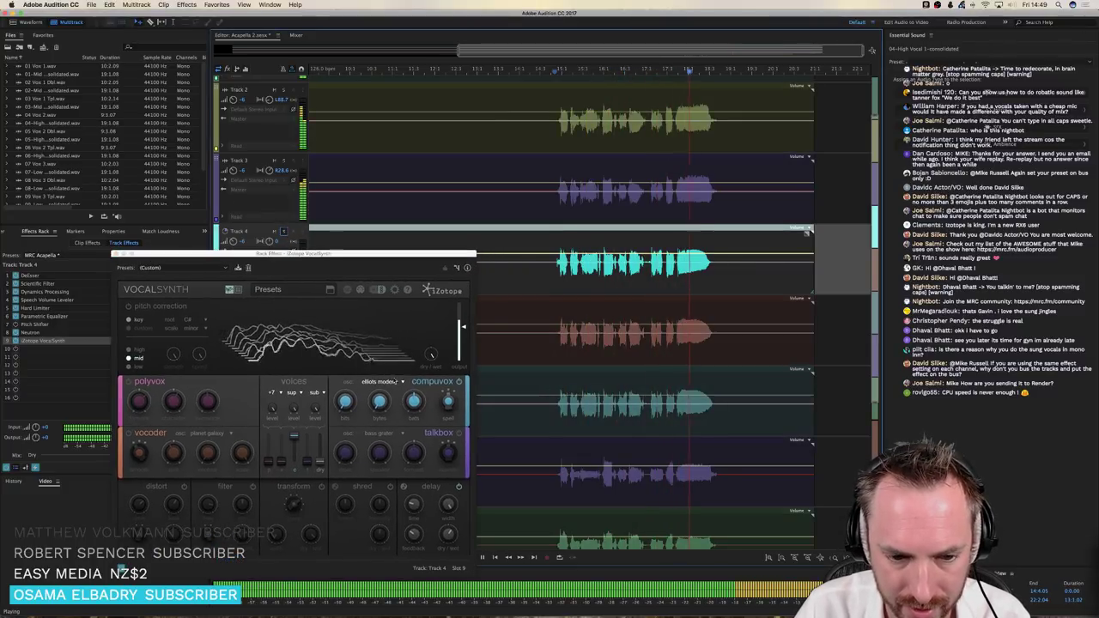
key("space")
left_click_drag(258, 254, 268, 280)
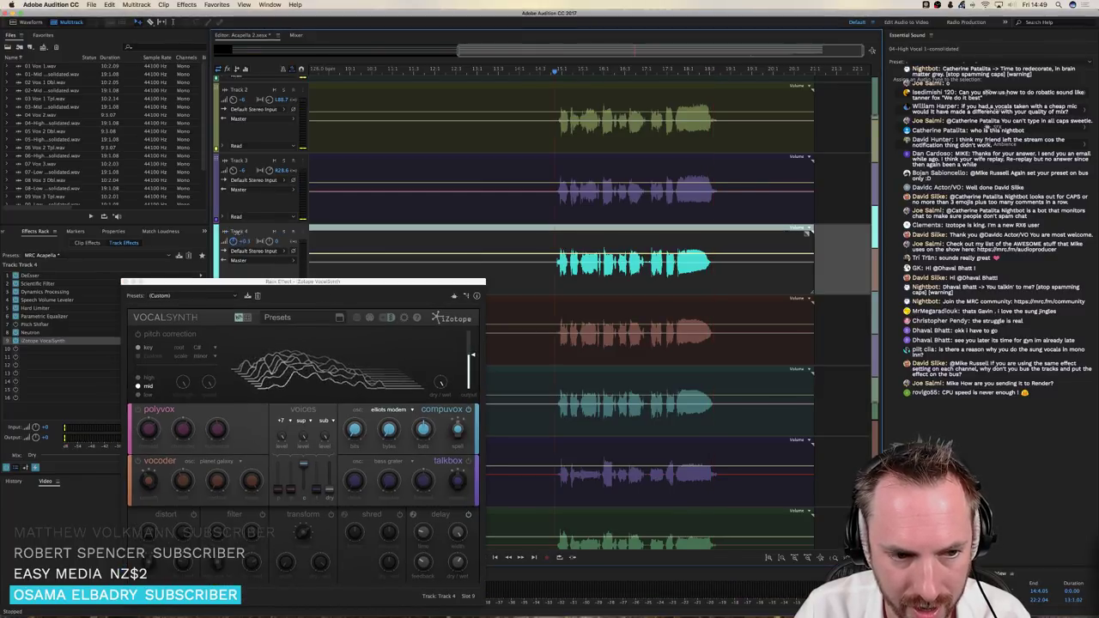
key("space")
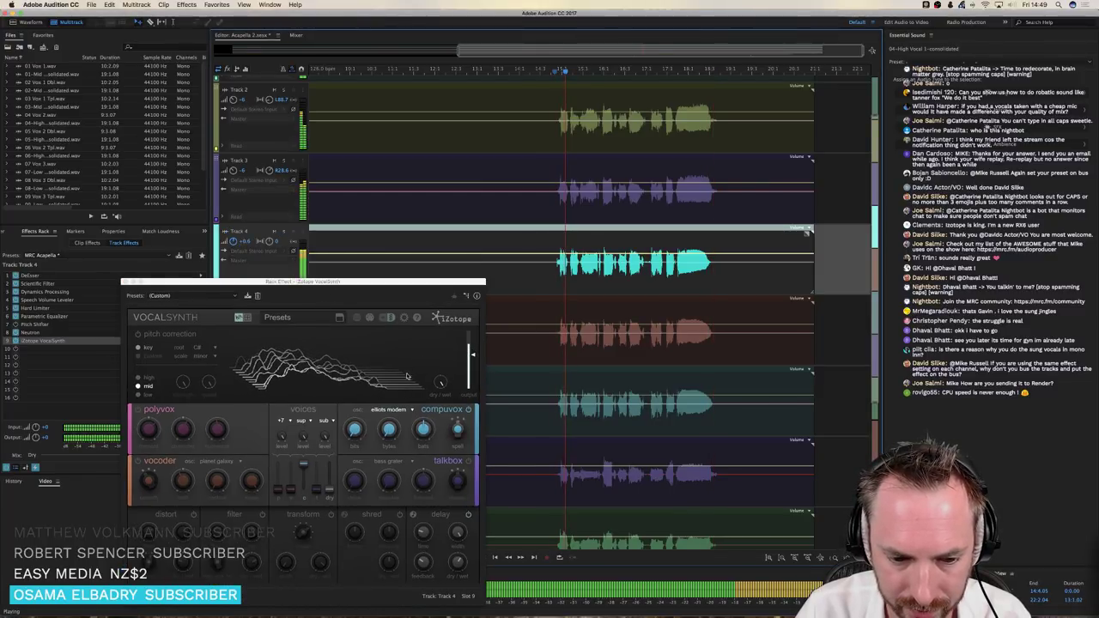
Solo Track 4, replace Compuvox with the Talkbox module at a raised level, and play the vocal
left_click(284, 232)
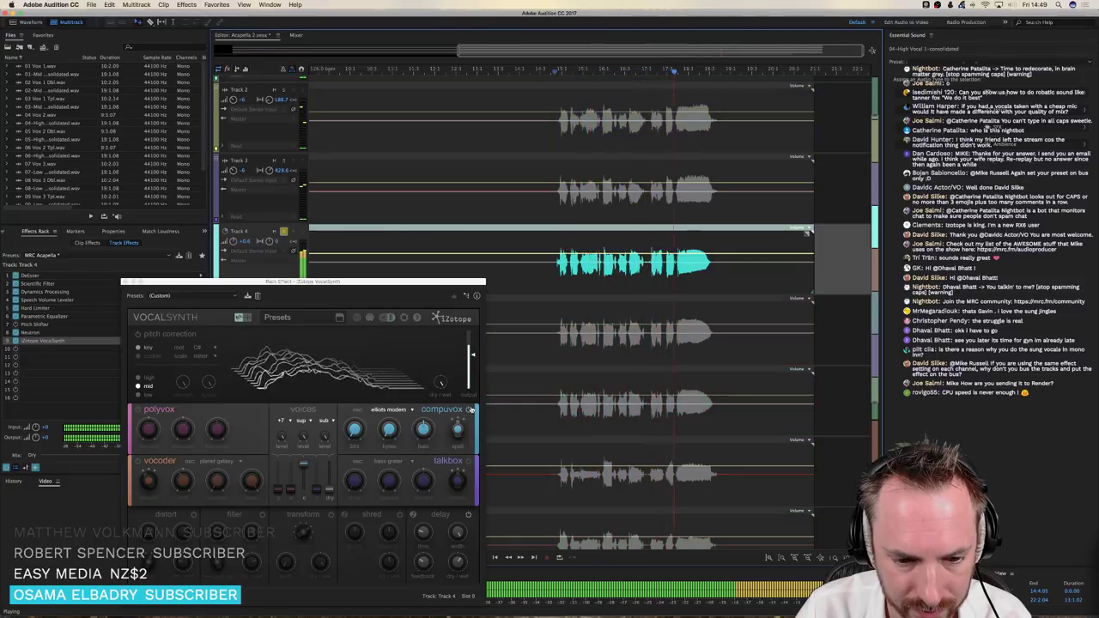
left_click(470, 409)
left_click(468, 461)
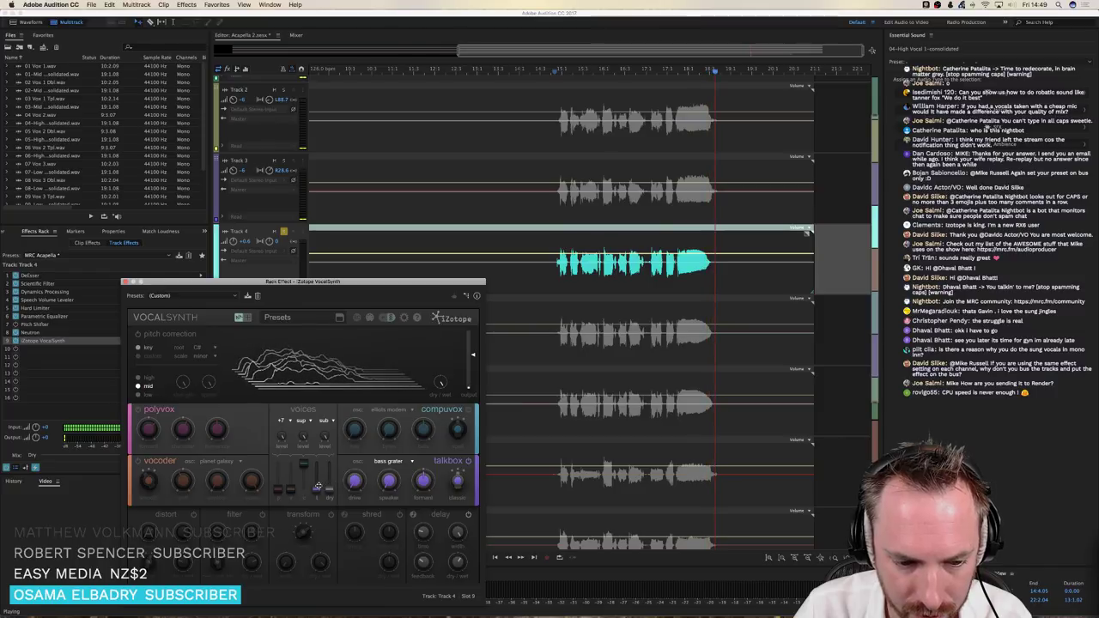
left_click_drag(319, 454, 318, 464)
key("space")
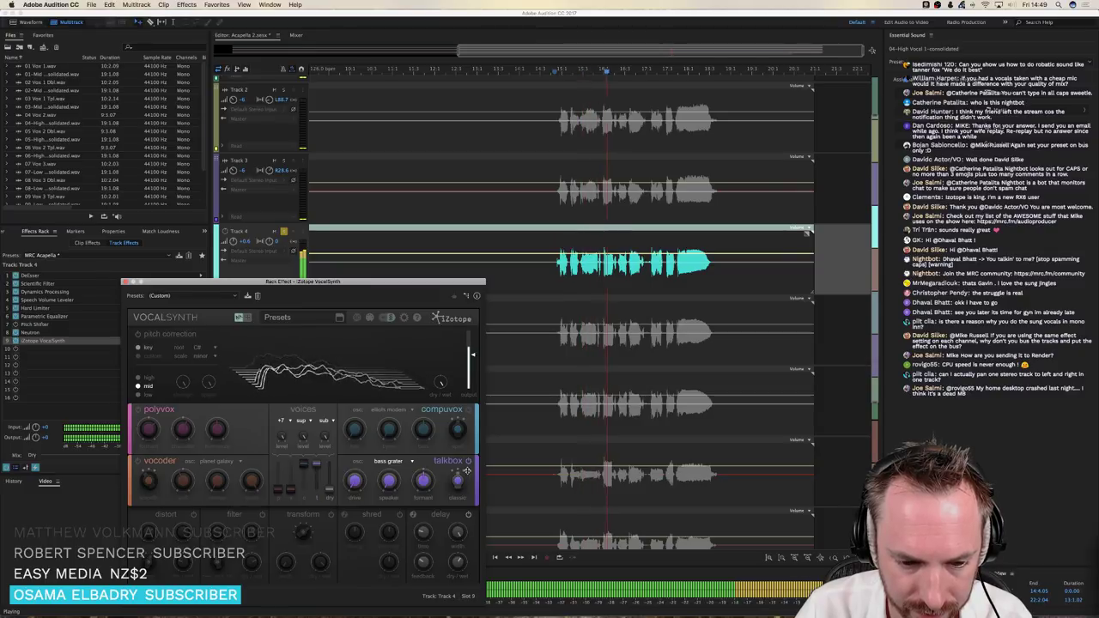
key("space")
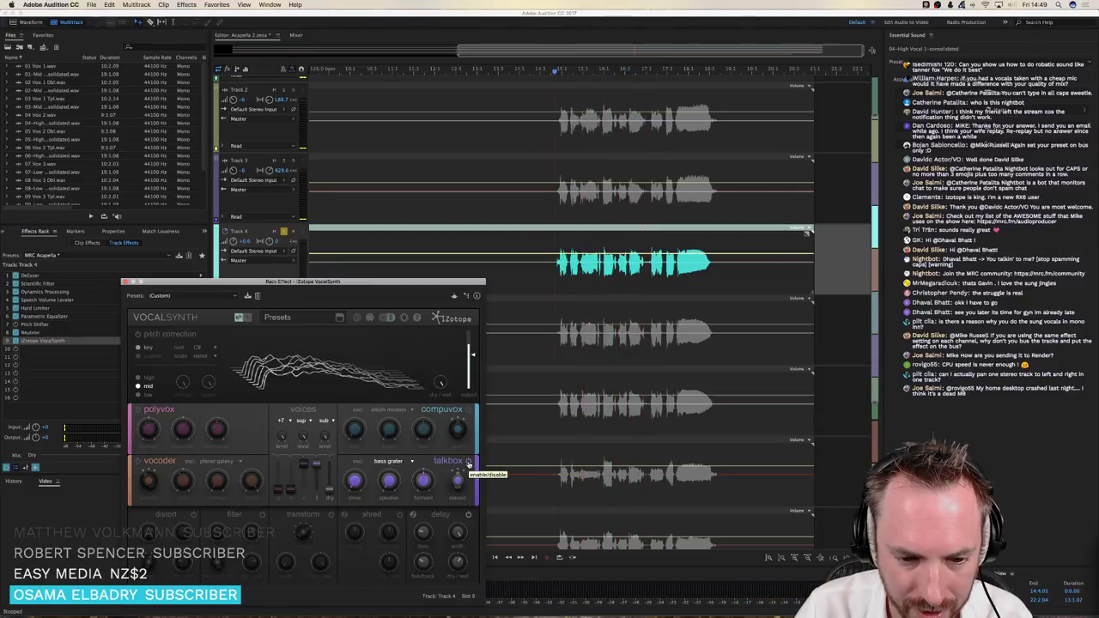
Turn off Talkbox, enable VocalSynth's Distort and Transform effects, raise the dry level fully and play the vocal
left_click(468, 464)
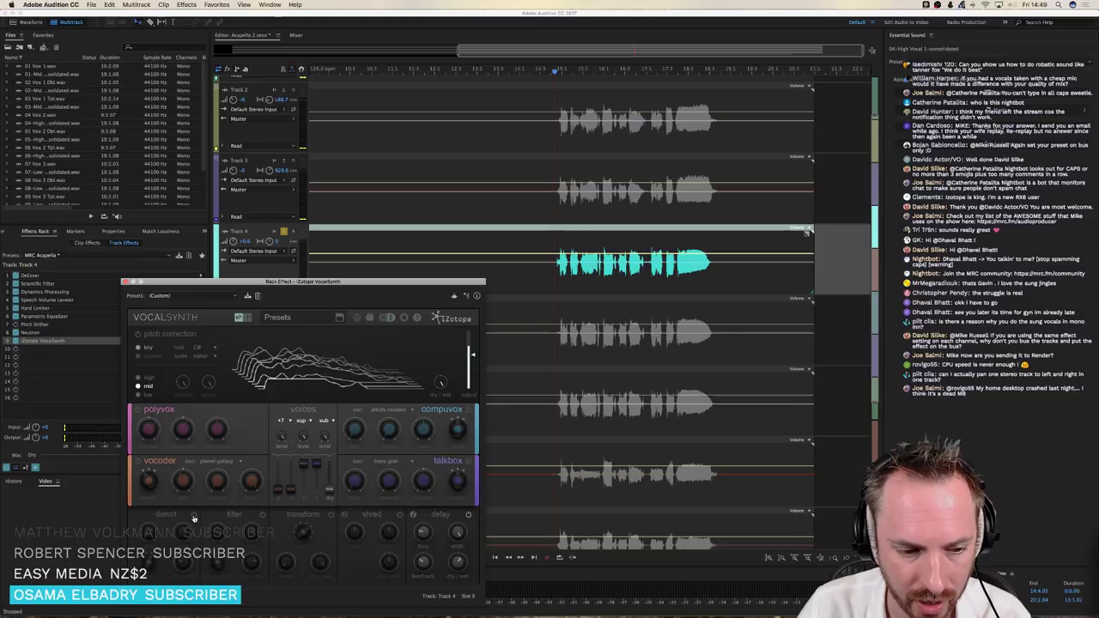
key("space")
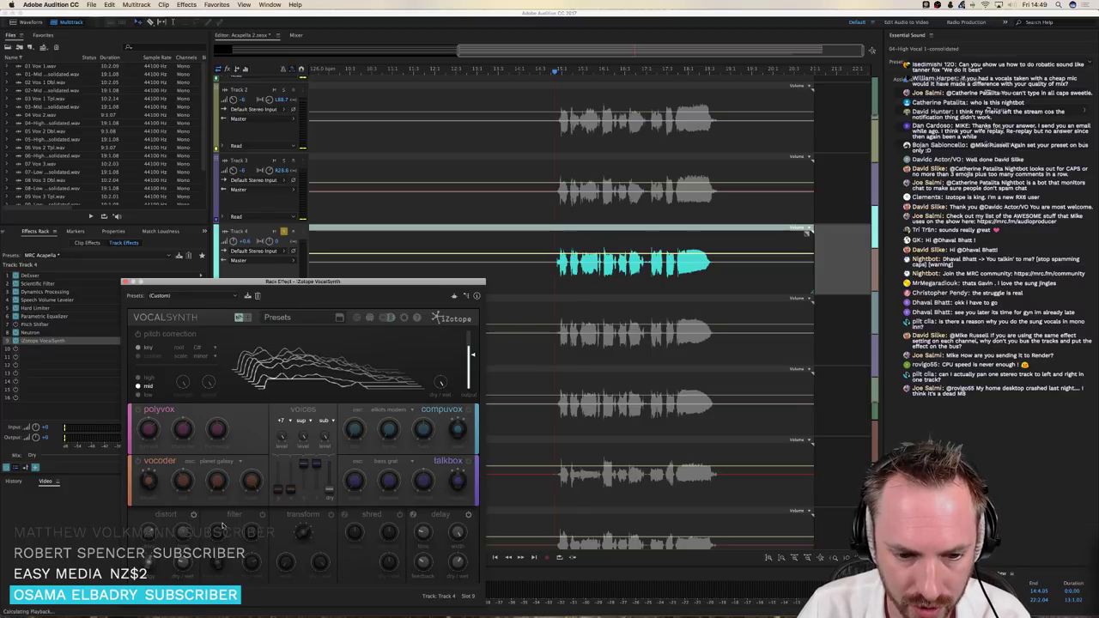
key("space")
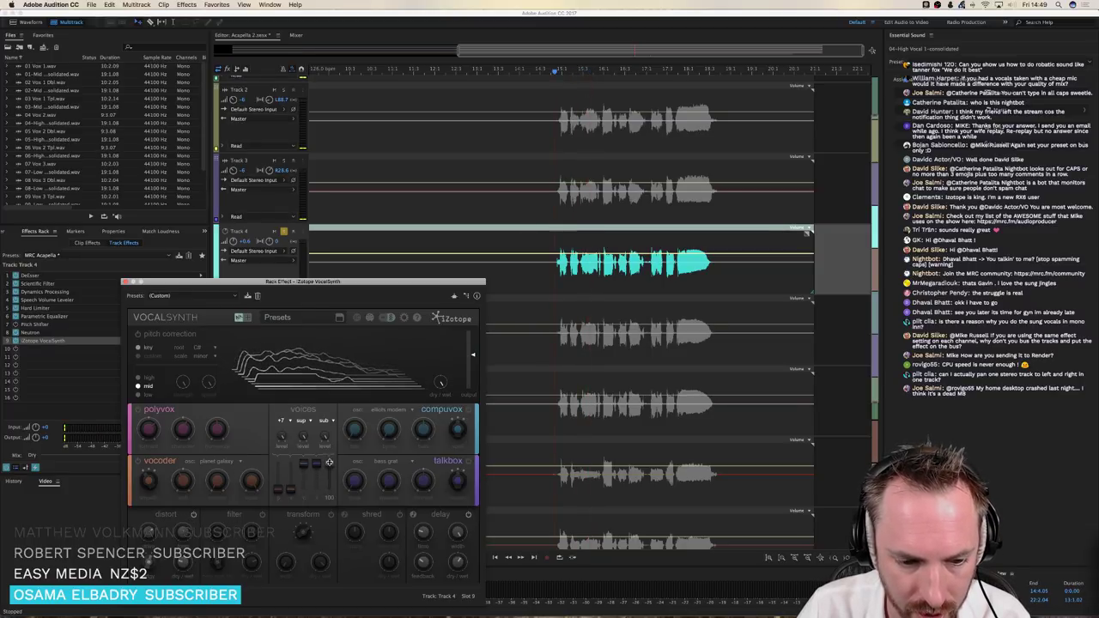
key("space")
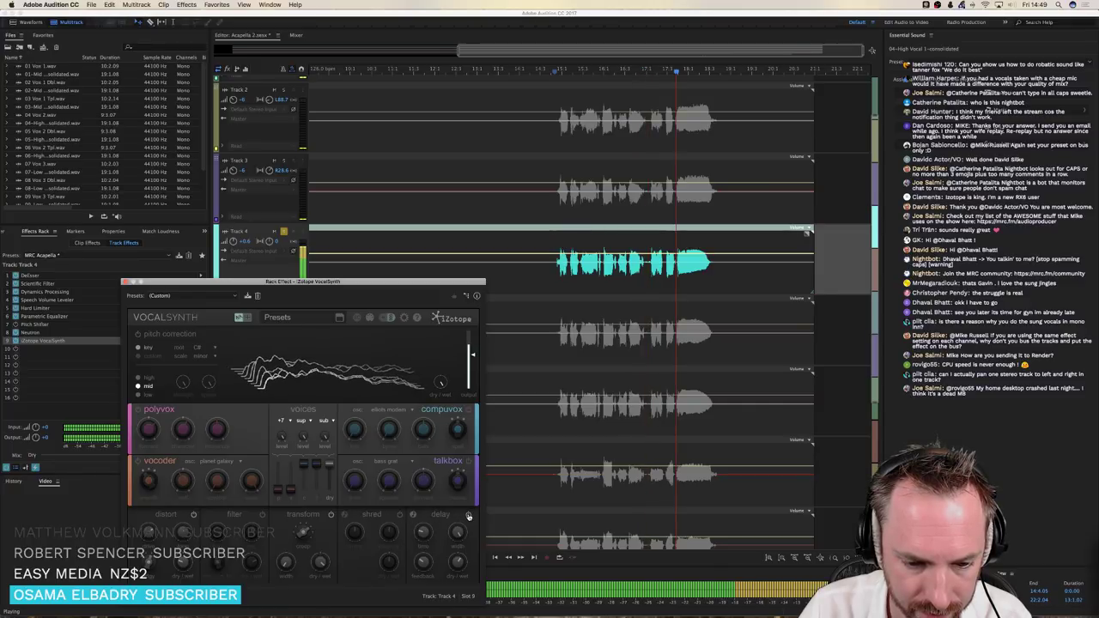
key("space")
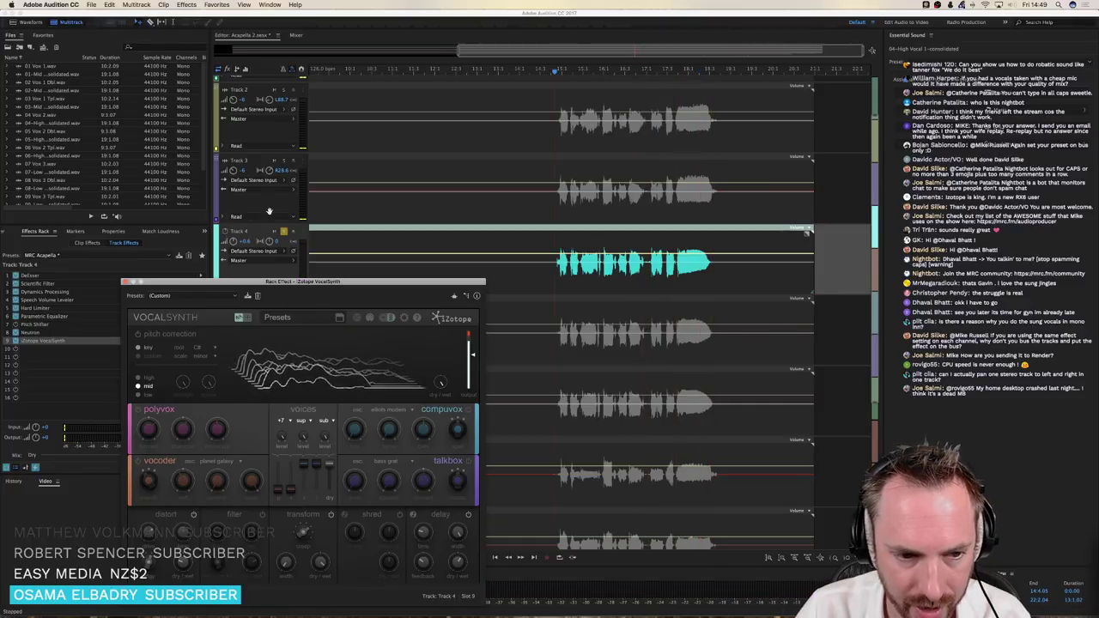
Unsolo Track 4, play the processed vocal within the full mix and close the VocalSynth window
key("space")
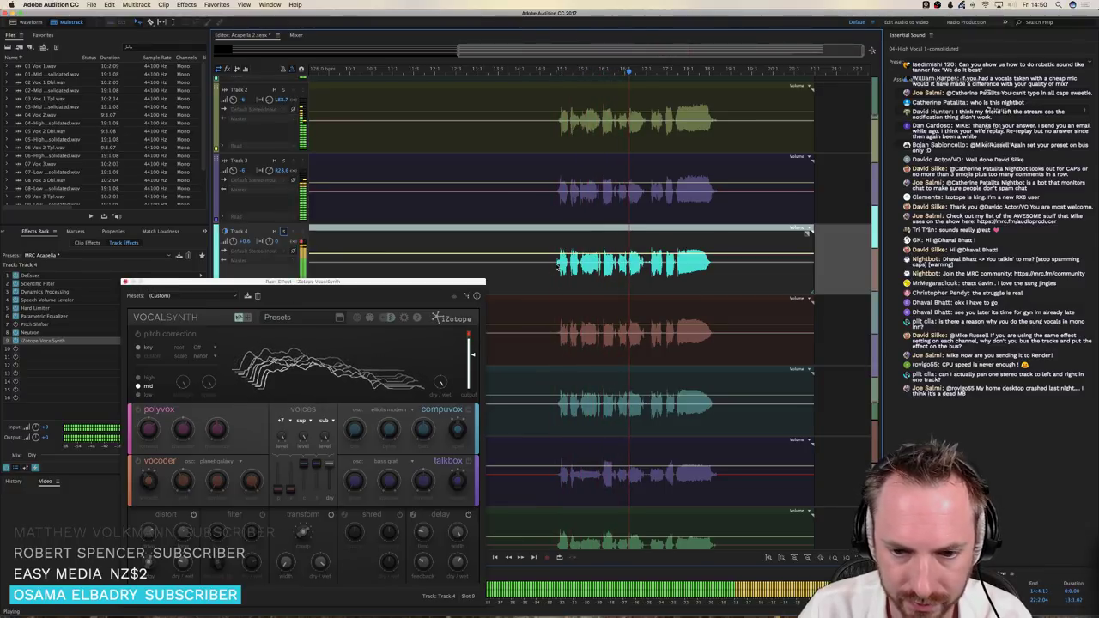
key("super+w")
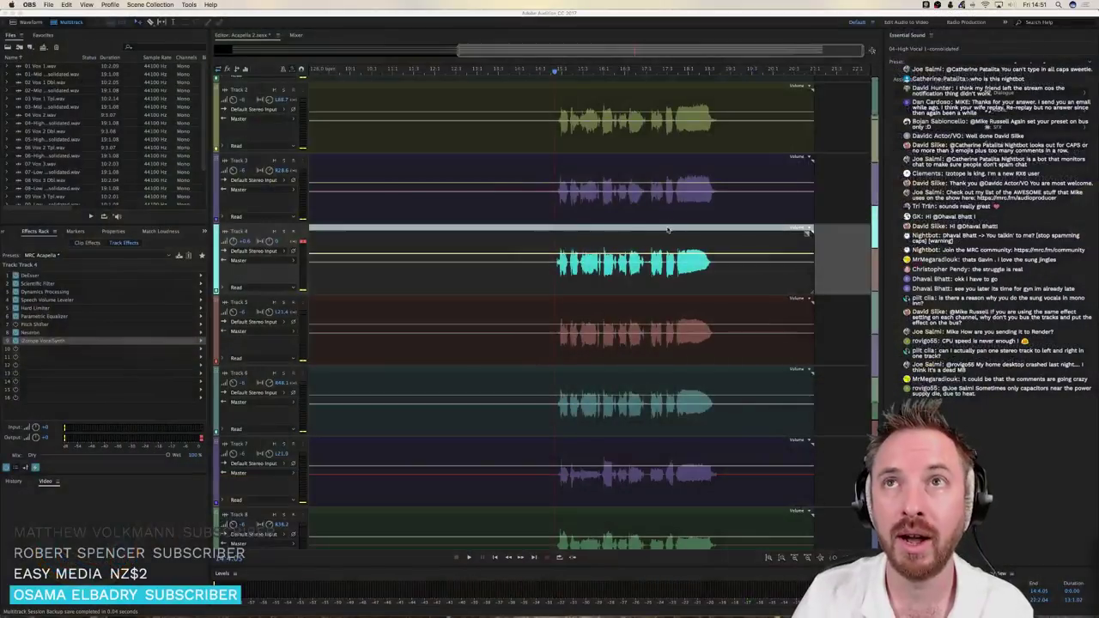
Shape Track 4's clip pan envelope to go left from about 15.1, right from about 16.1 and back to centre near 17.1
left_click(483, 277)
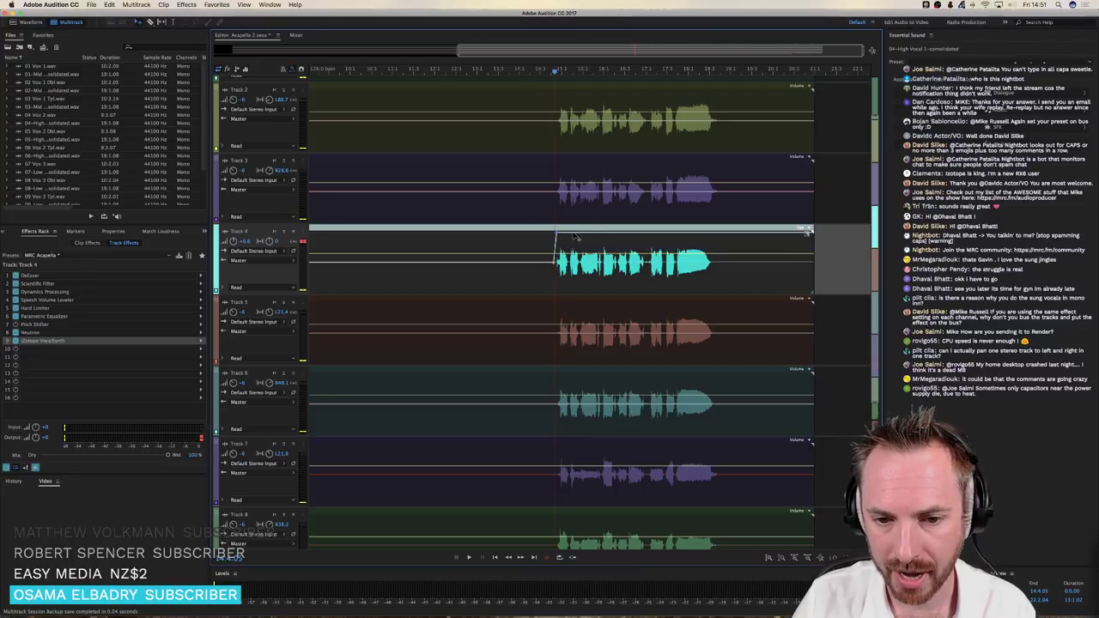
left_click_drag(605, 236, 605, 287)
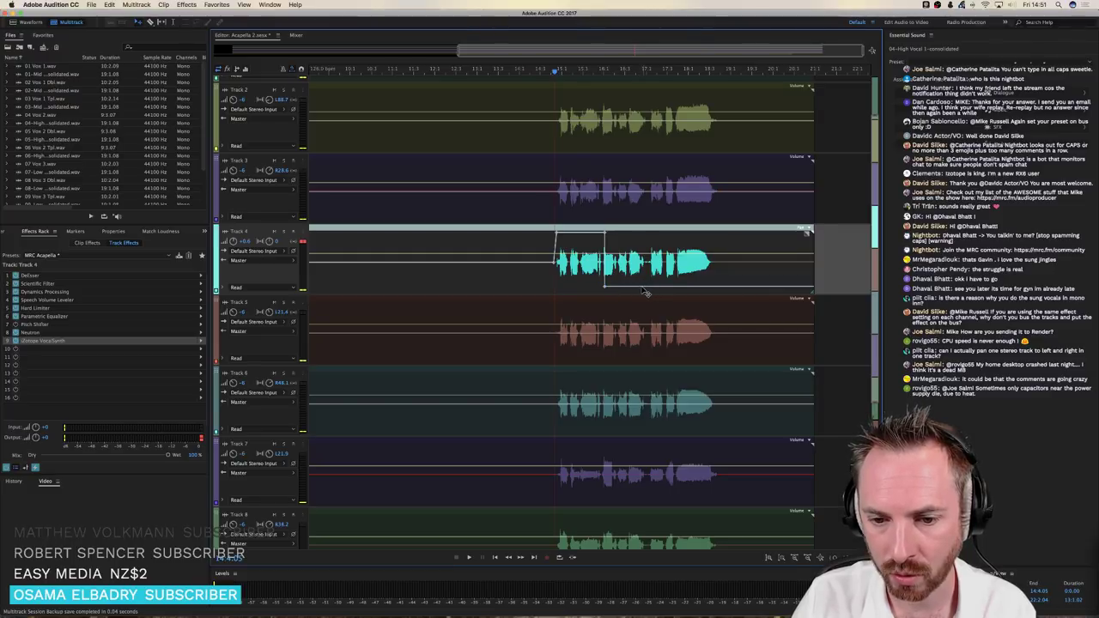
left_click_drag(650, 288, 609, 252)
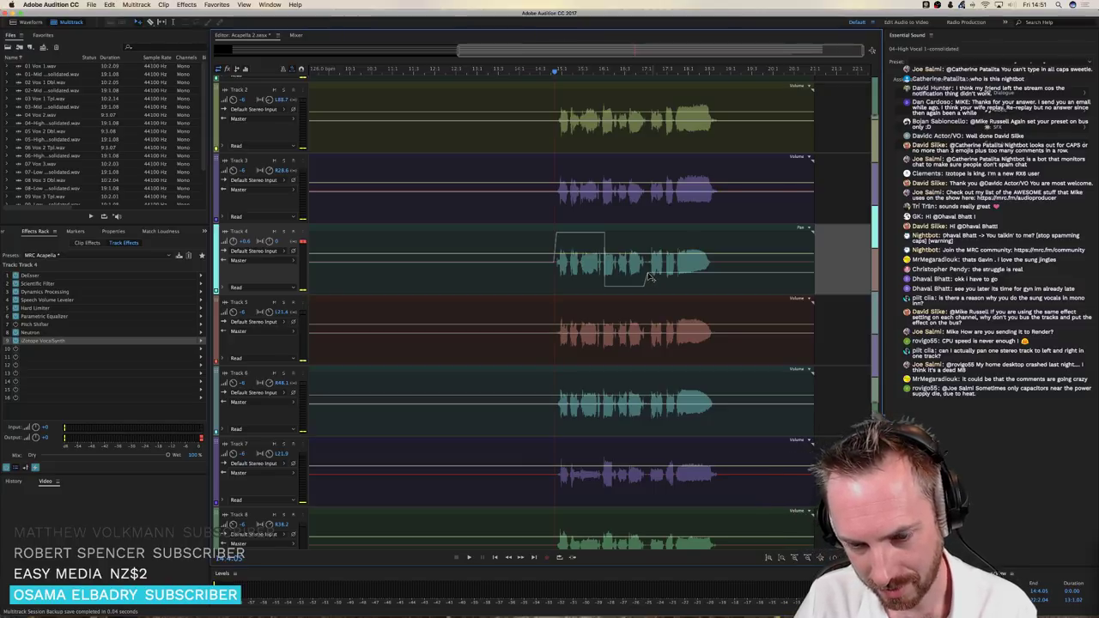
left_click(650, 278)
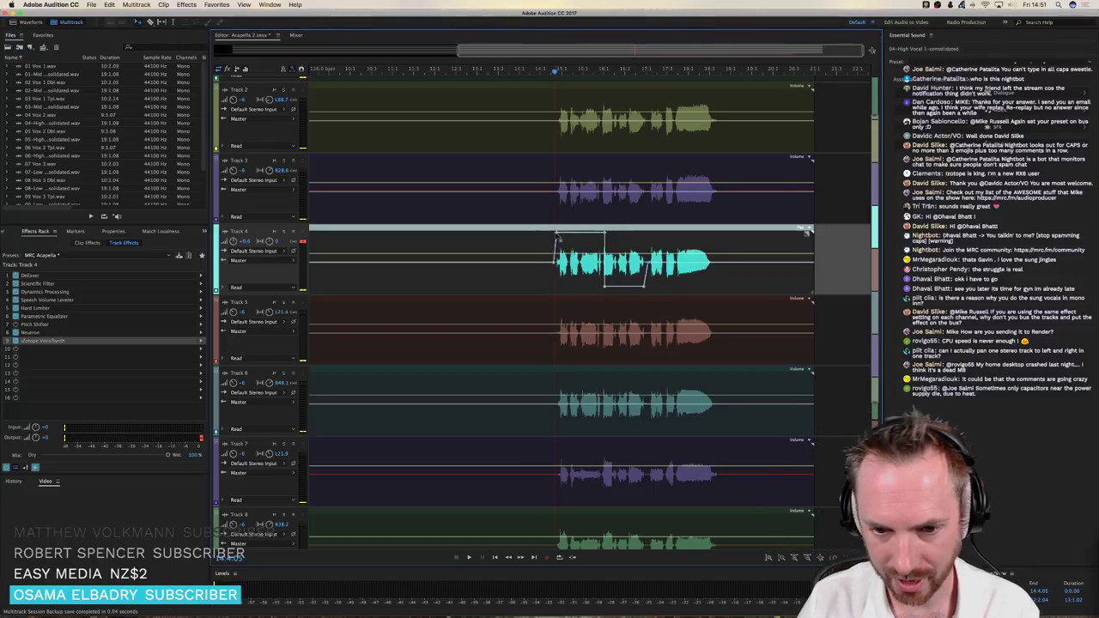
Solo Track 4 and play the high vocal to hear its pan automation
left_click(284, 232)
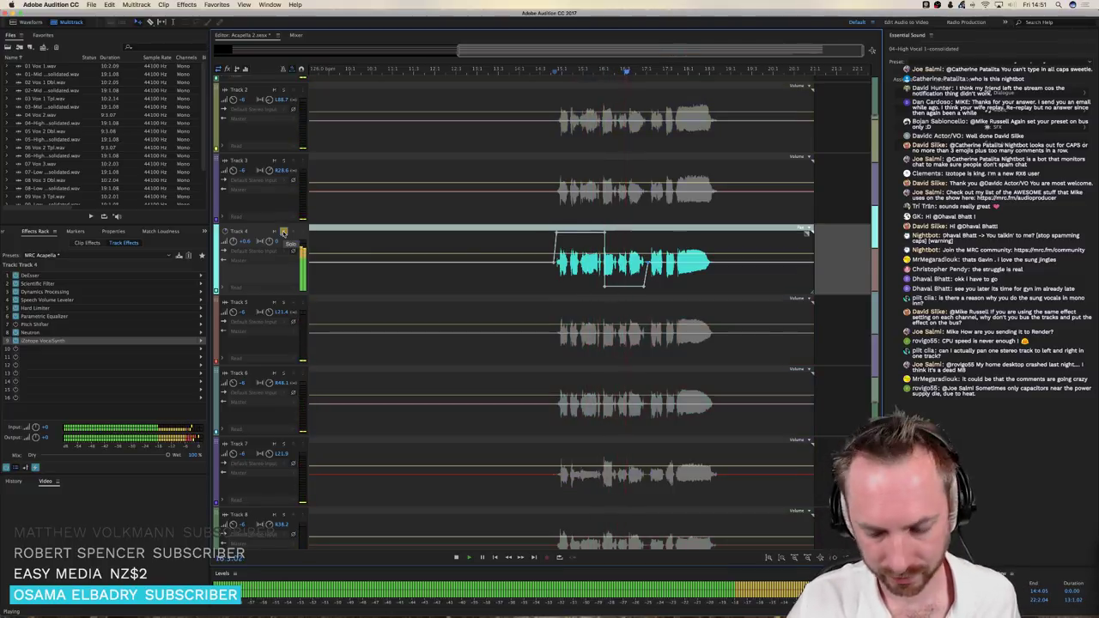
key("space")
key("space")
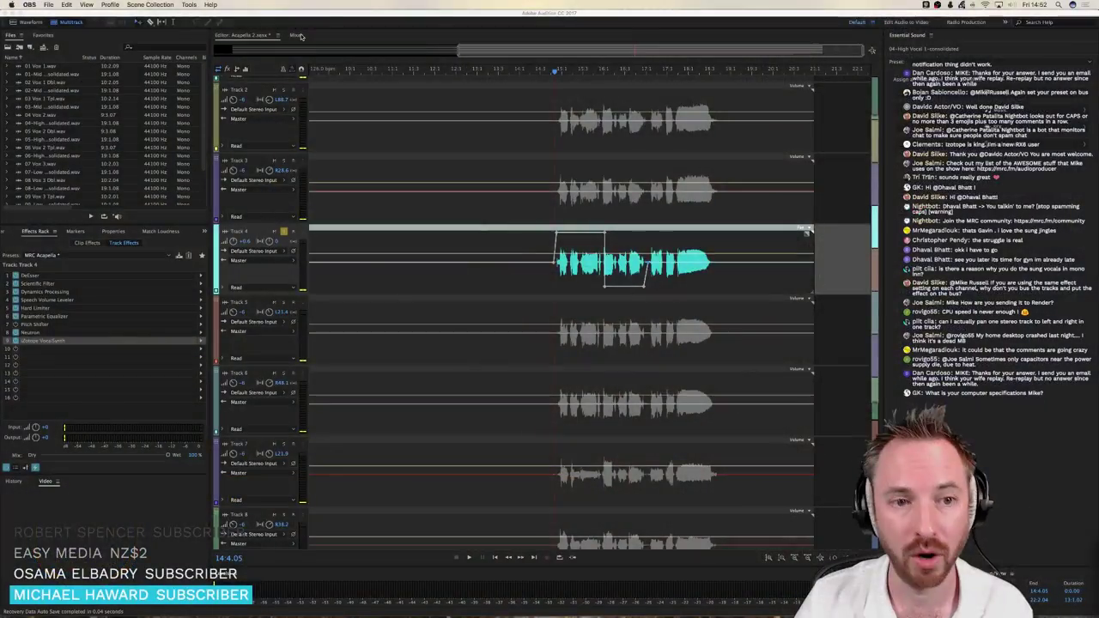
Show the session's Mixer, undock it and reposition it as a floating window over the editor
left_click(296, 35)
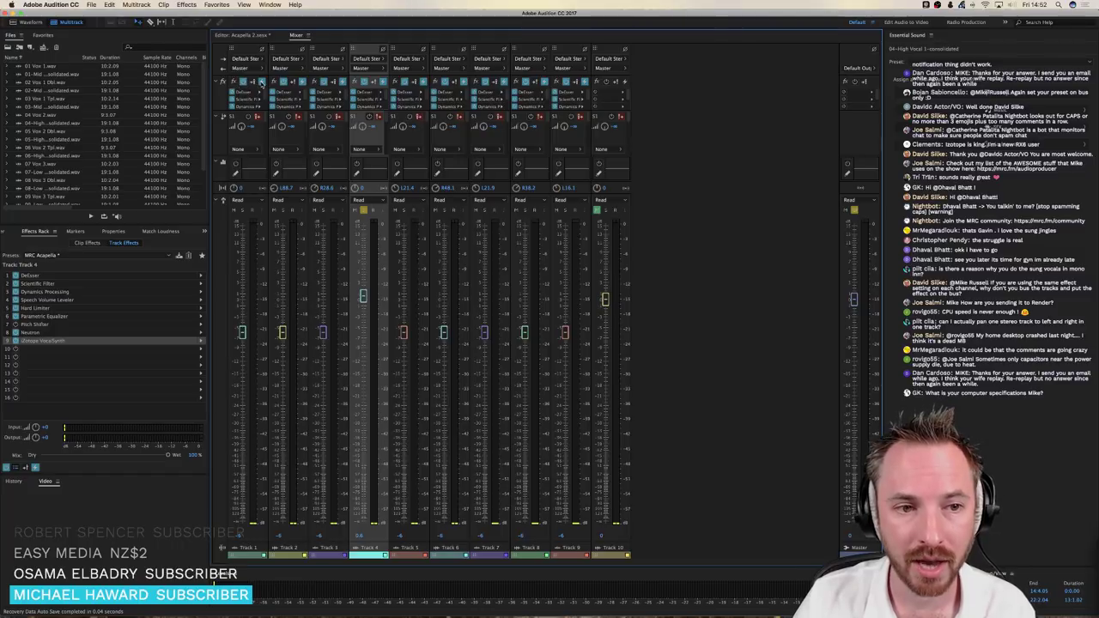
left_click(307, 35)
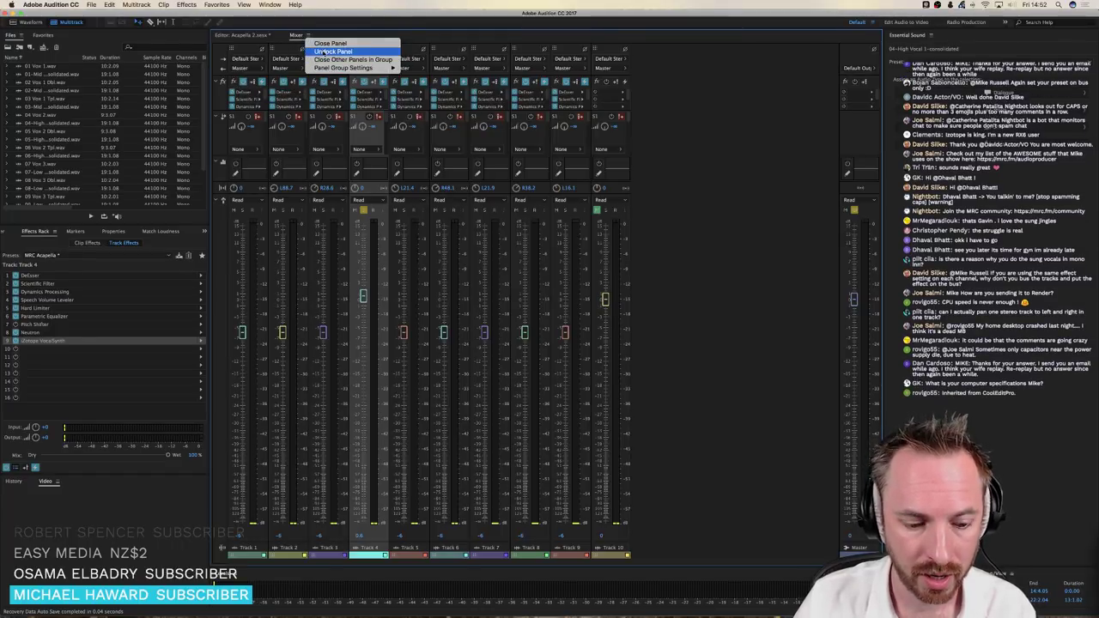
left_click(333, 52)
left_click_drag(323, 26, 438, 145)
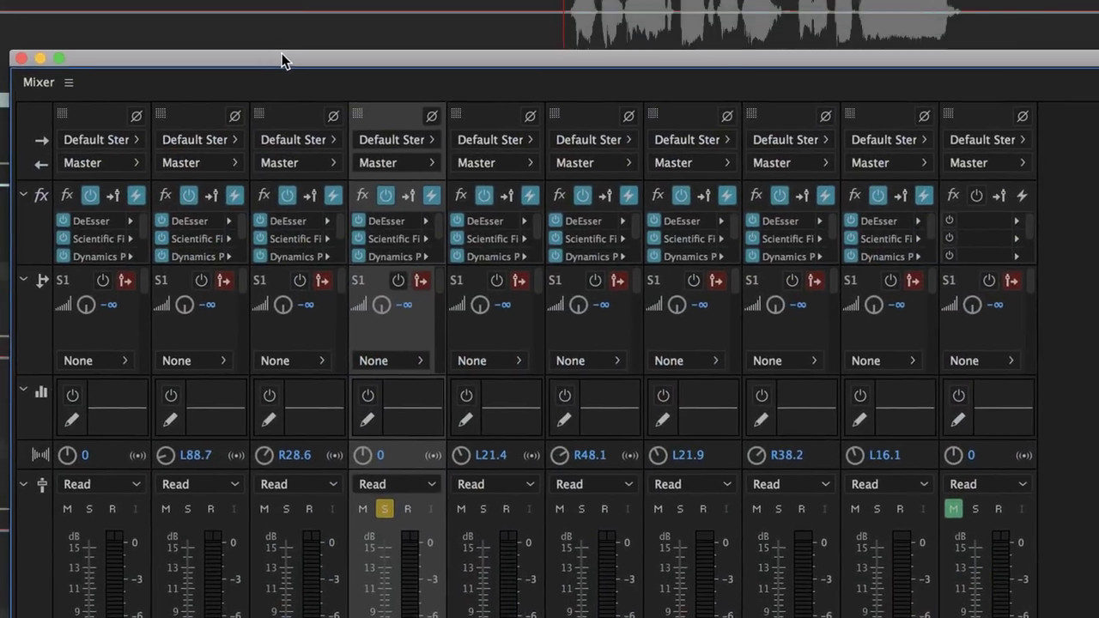
Turn Track 3's effects pre-render off and back on in the floating Mixer
left_click_drag(282, 60, 280, 64)
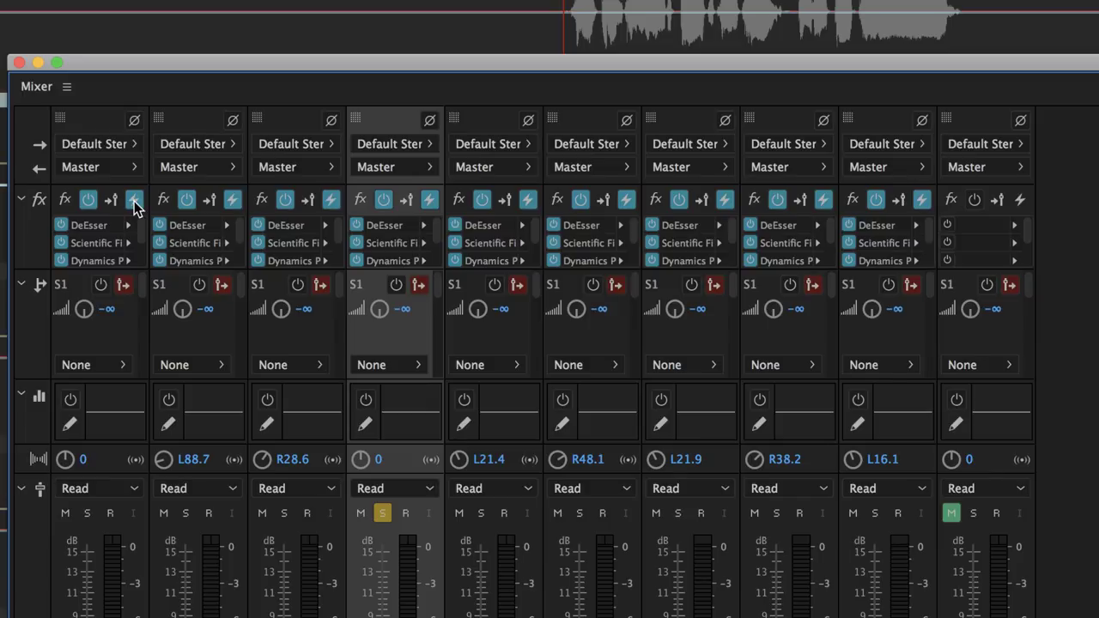
left_click(332, 200)
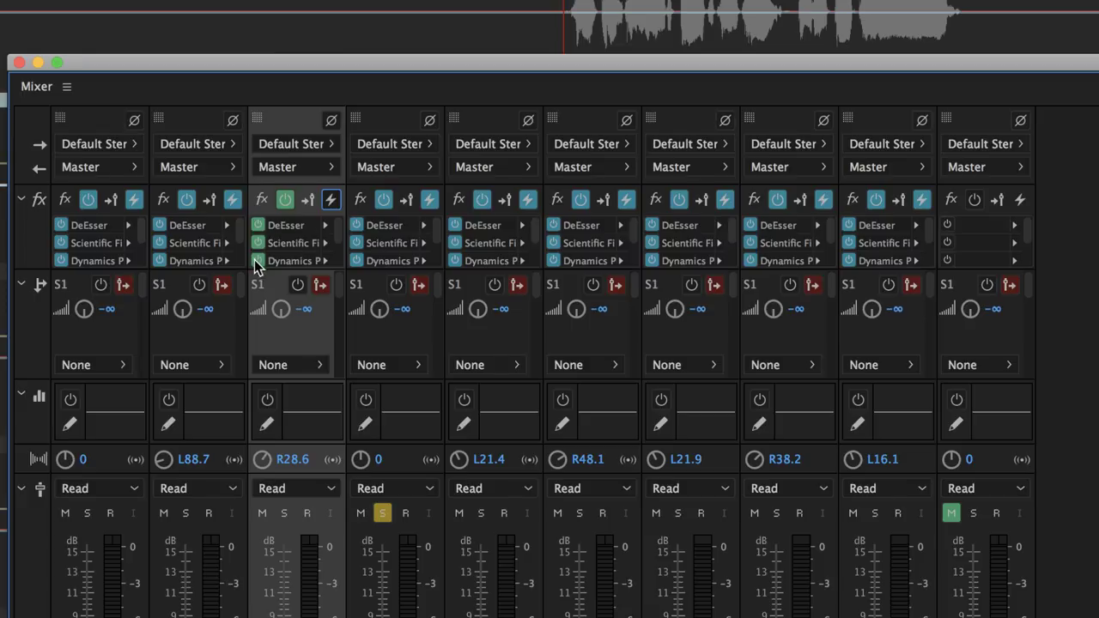
left_click(329, 202)
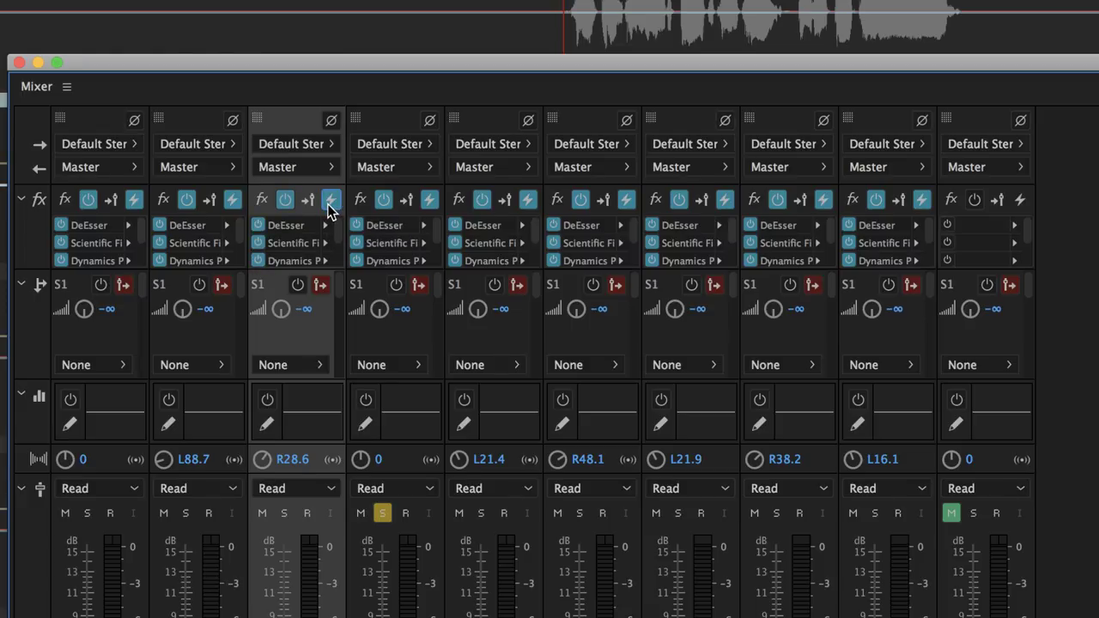
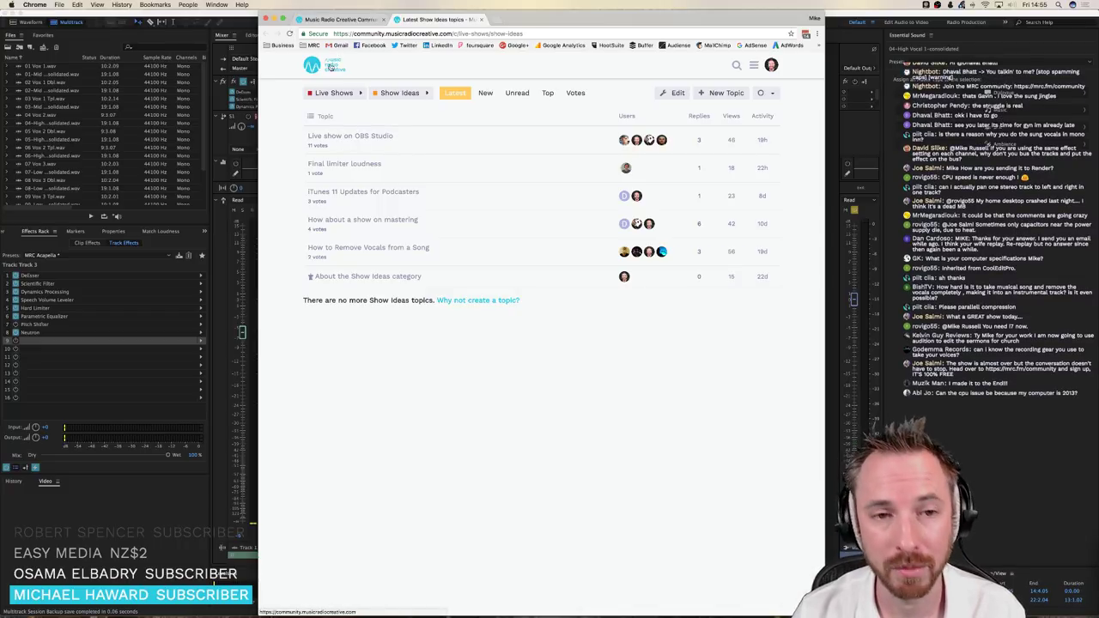
Open the Music Radio Creative community home page and examine its discussion categories and latest topics
left_click(332, 67)
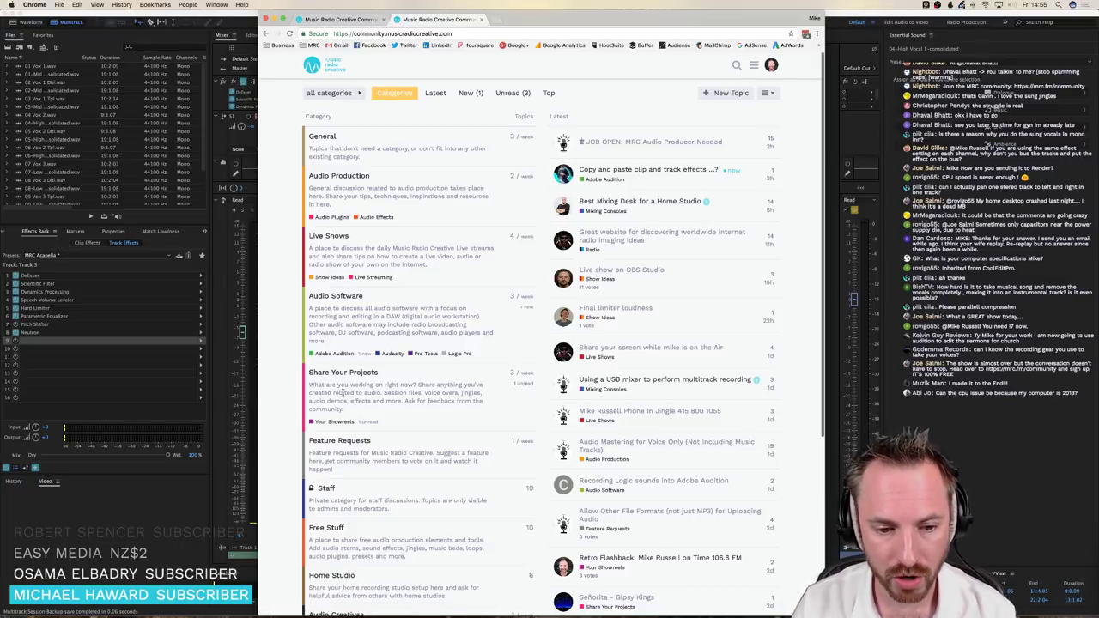
scroll(343, 394, "down", 2)
scroll(341, 393, "down", 3)
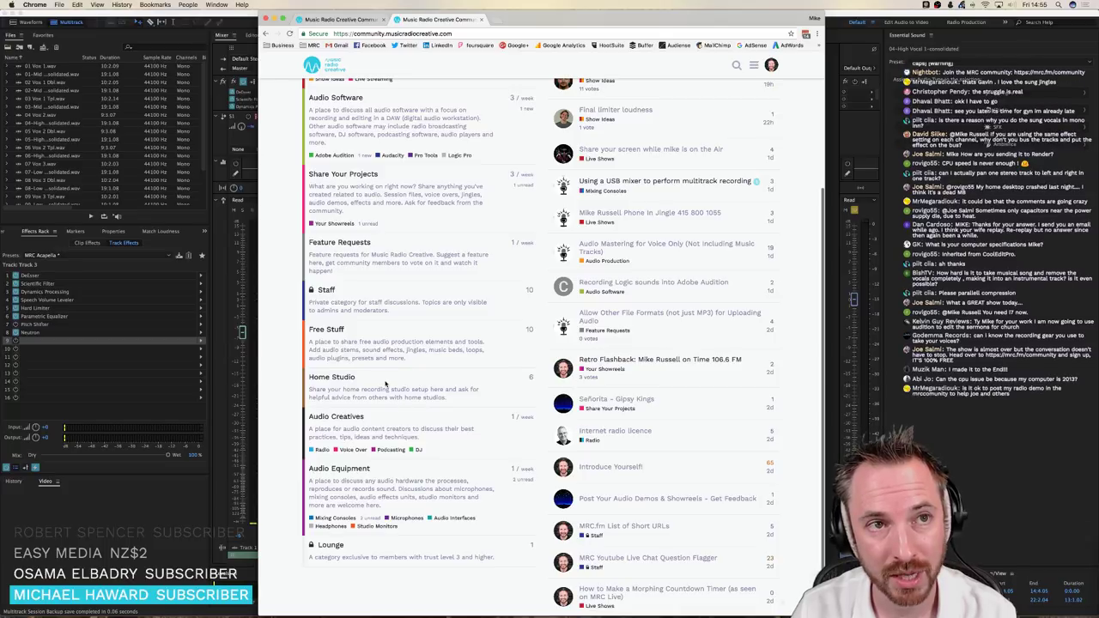
scroll(383, 384, "down", 1)
scroll(383, 385, "down", 1)
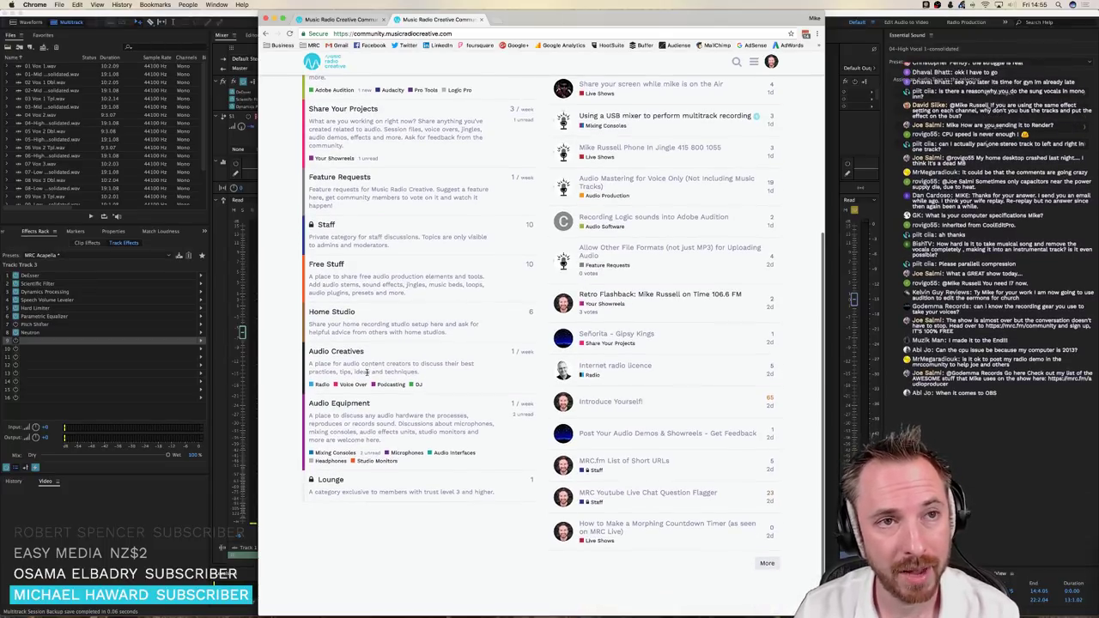
scroll(365, 370, "up", 4)
scroll(365, 365, "up", 2)
scroll(365, 364, "down", 6)
scroll(364, 362, "up", 5)
scroll(365, 361, "down", 3)
scroll(364, 362, "down", 2)
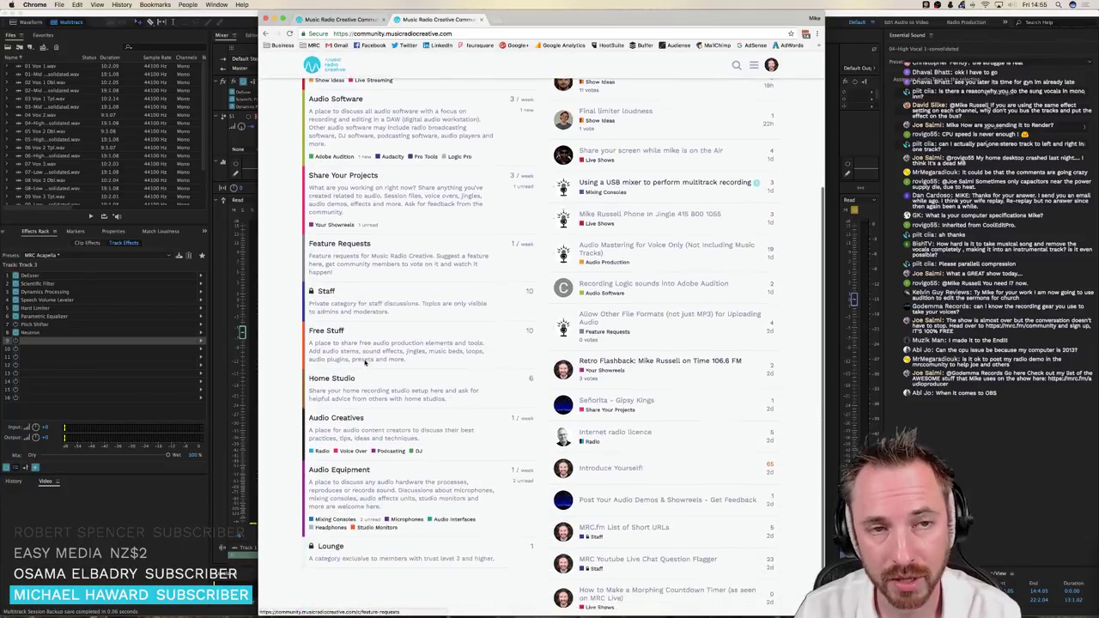
scroll(365, 363, "up", 5)
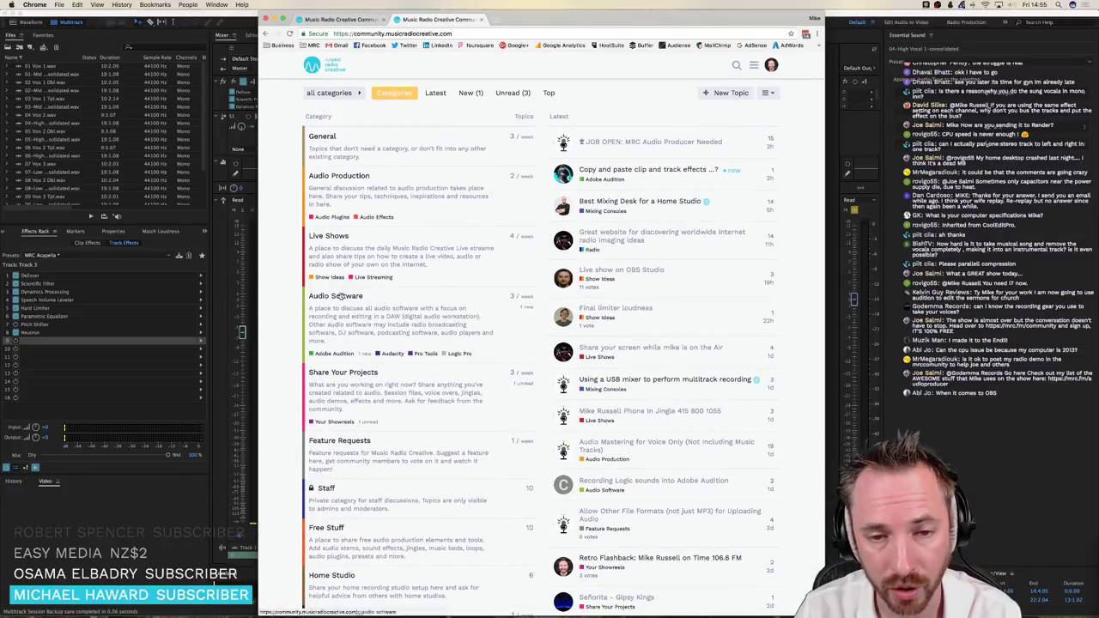
scroll(382, 239, "down", 5)
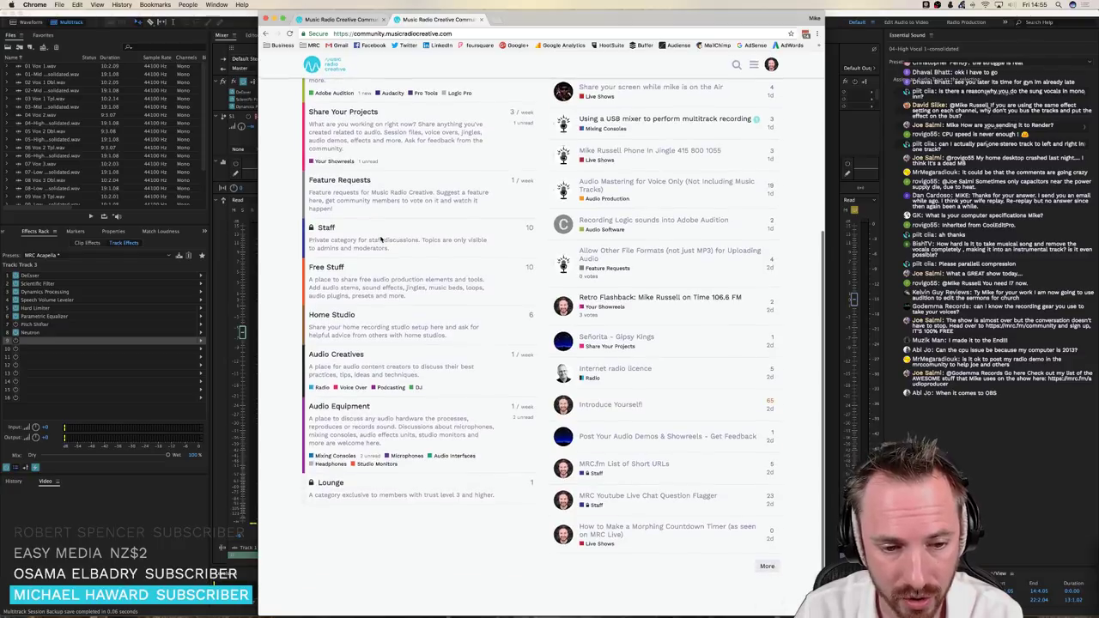
scroll(381, 239, "up", 5)
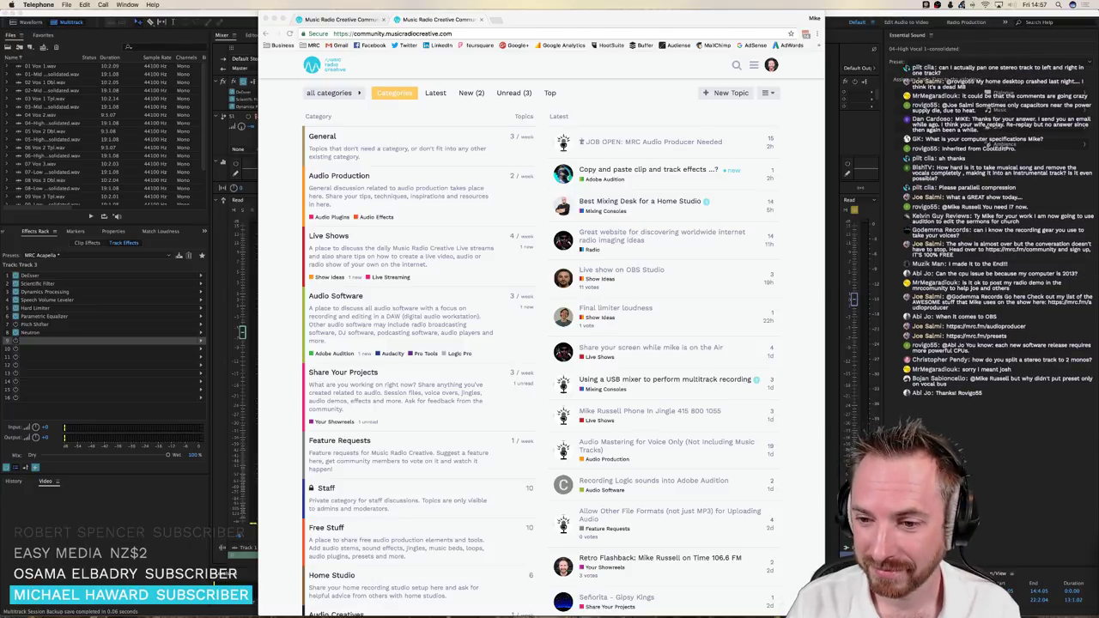
Switch back to Adobe Audition and show the Acapella 2.sesx multitrack editor in place of the Mixer
key("super+Tab")
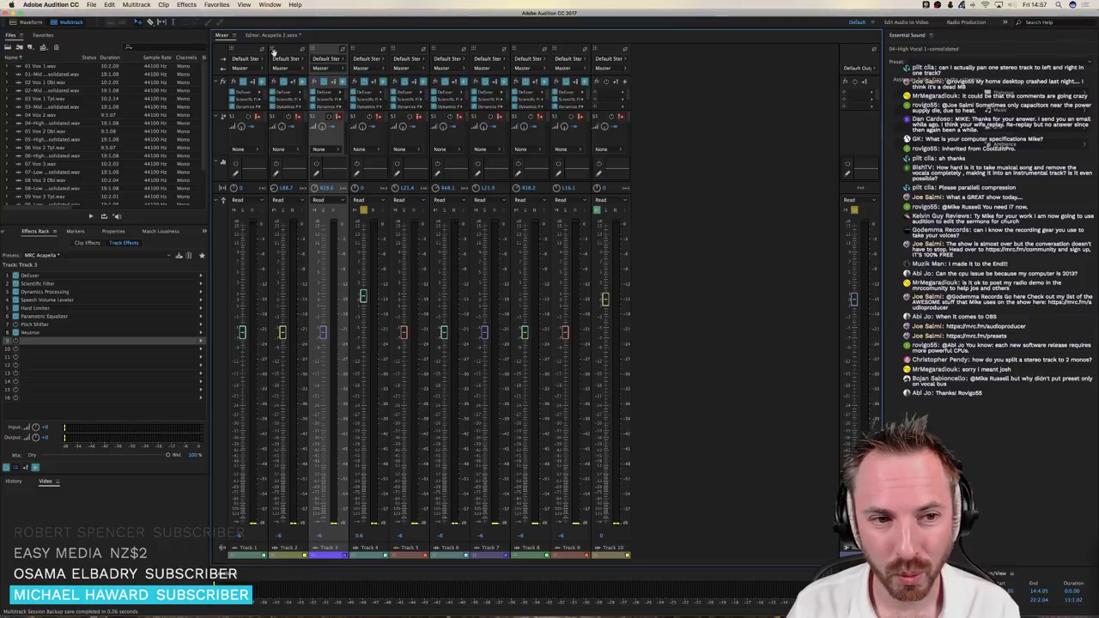
left_click(253, 36)
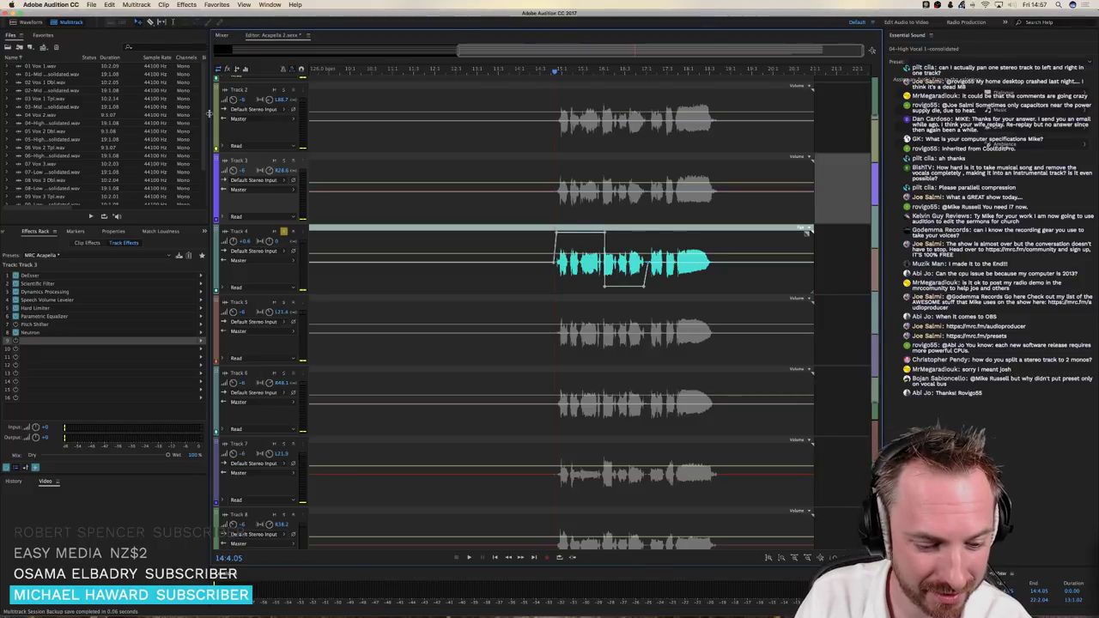
key("super+Tab")
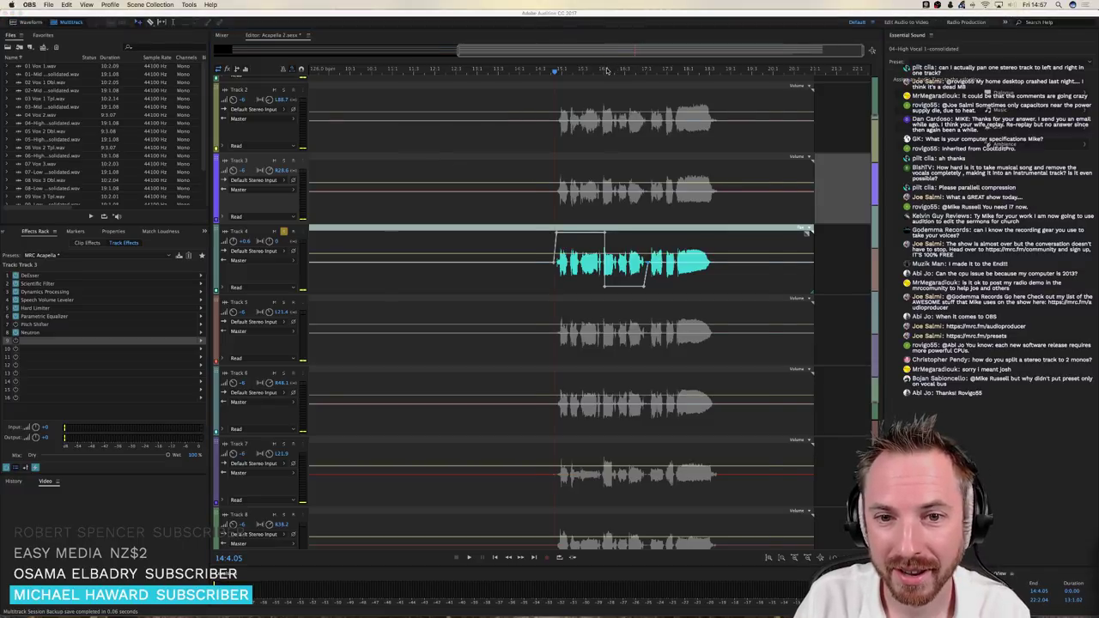
left_click(667, 208)
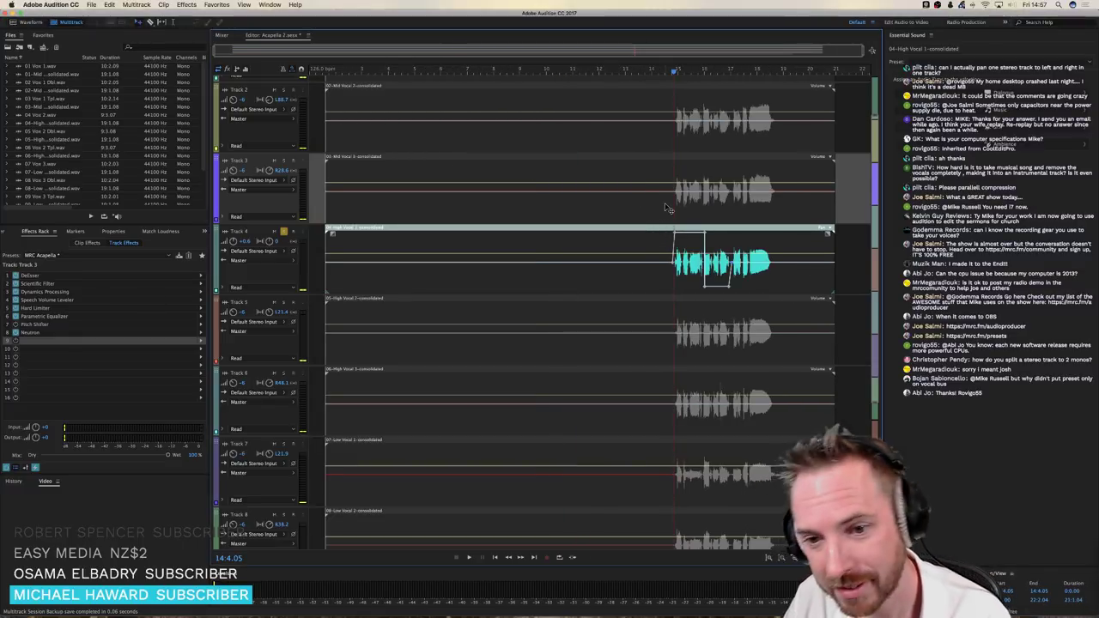
With the Time Selection tool, select about 11:3.10 to 14:4.07 in the silence before Track 4's high vocal
left_click(653, 249)
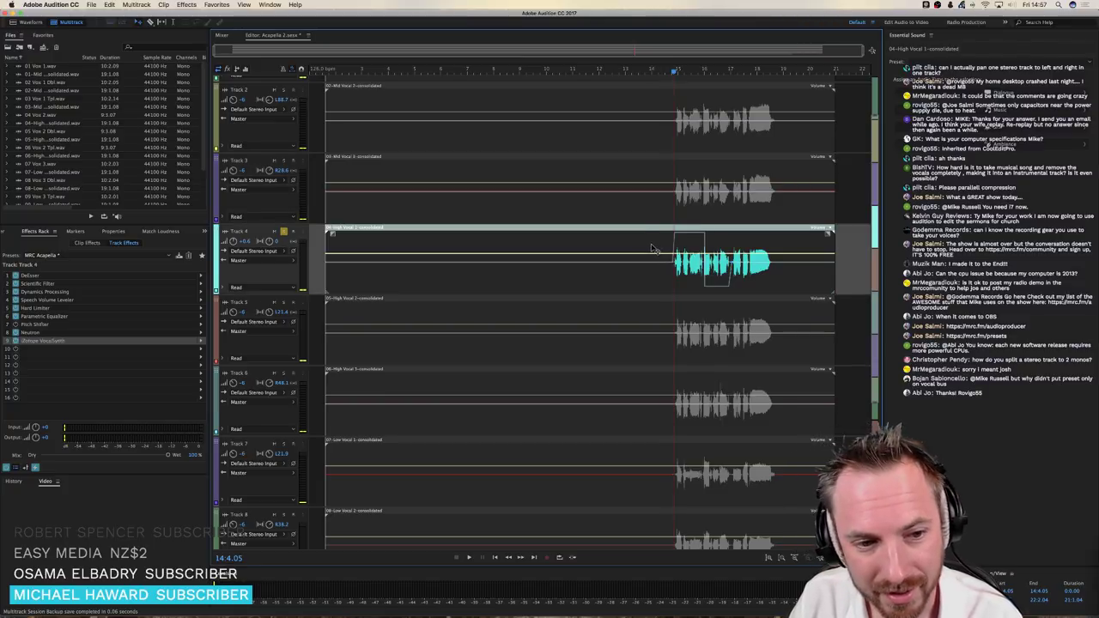
left_click(678, 316)
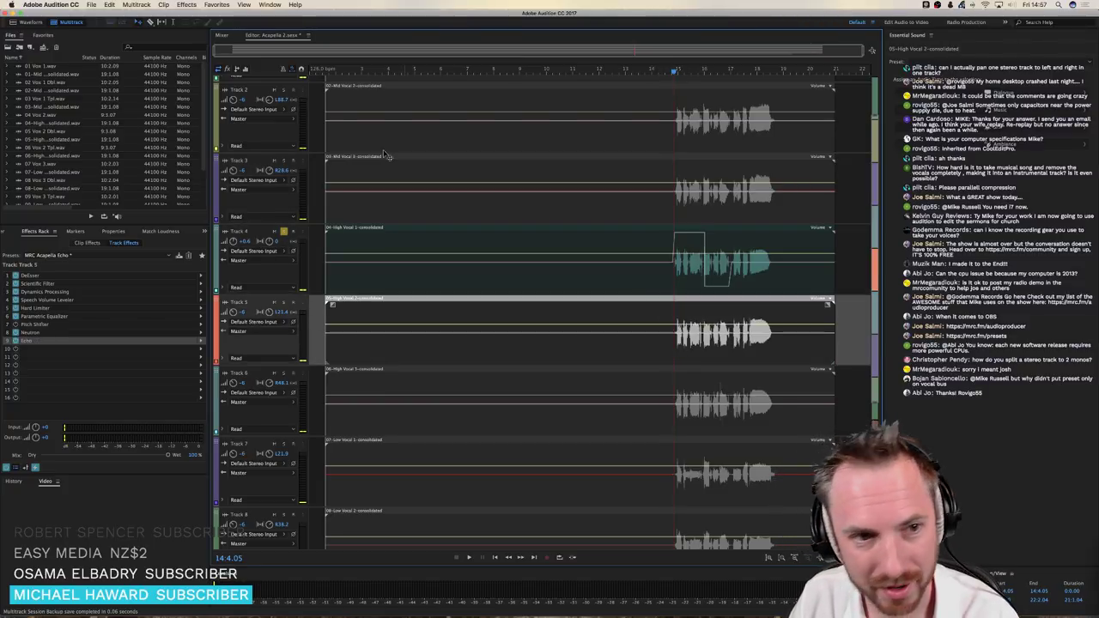
left_click(671, 316)
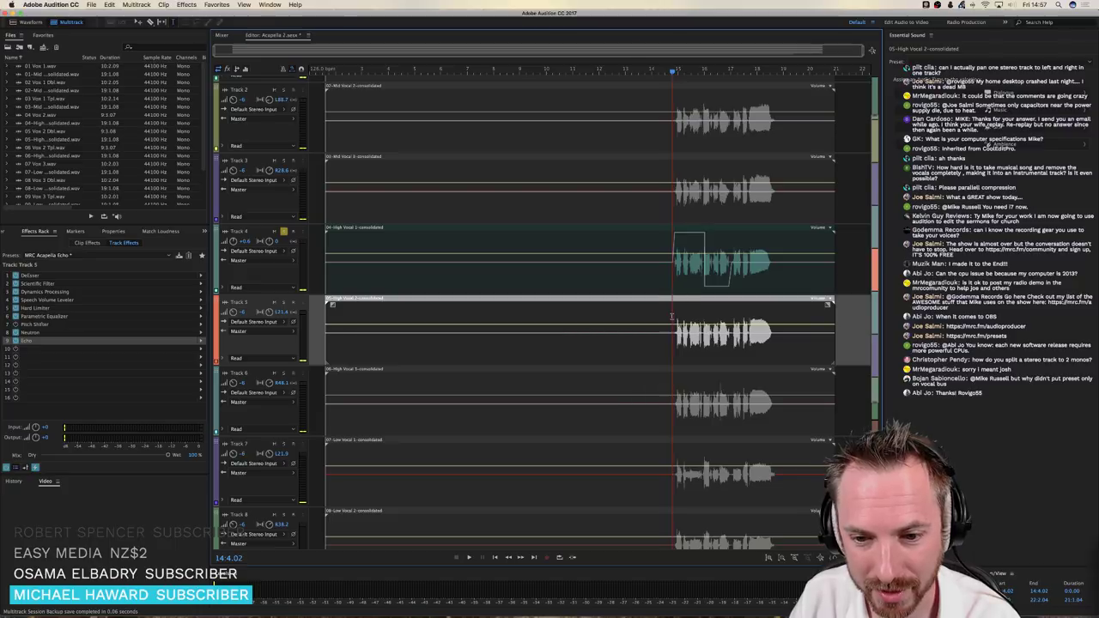
left_click(674, 275)
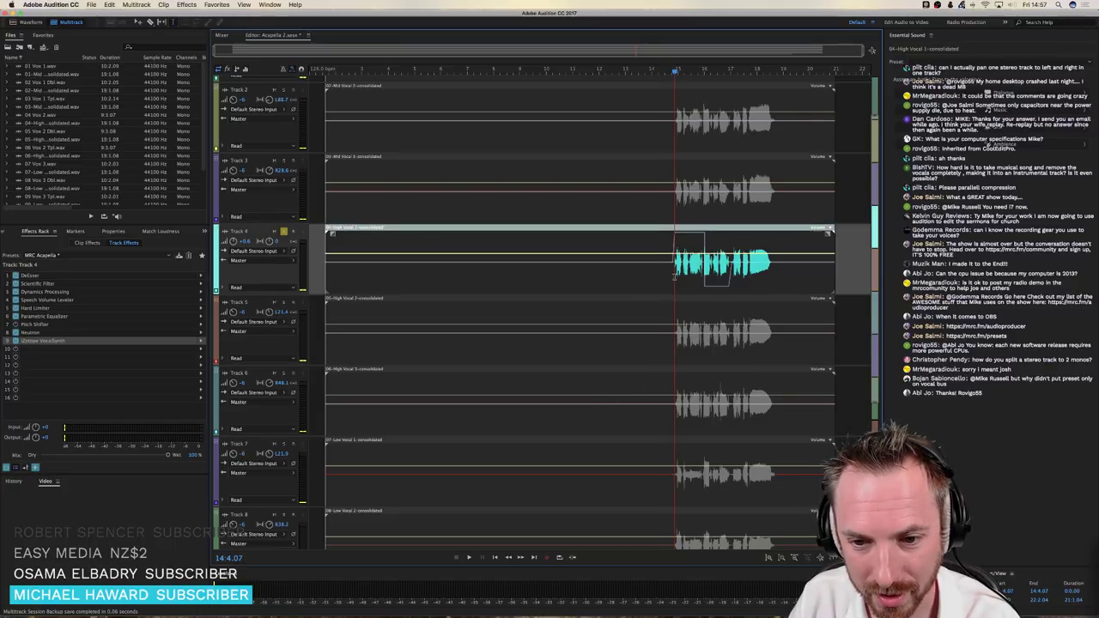
left_click(659, 235)
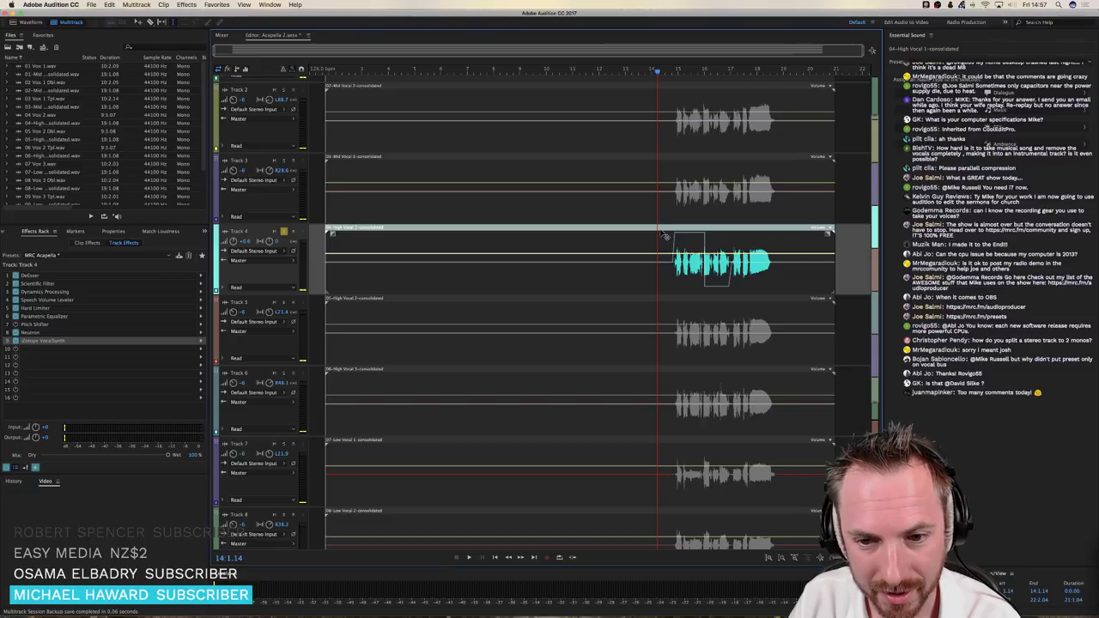
mouse_move(659, 235)
left_mouse_down()
mouse_move(648, 234)
mouse_move(702, 234)
mouse_move(658, 234)
left_mouse_up()
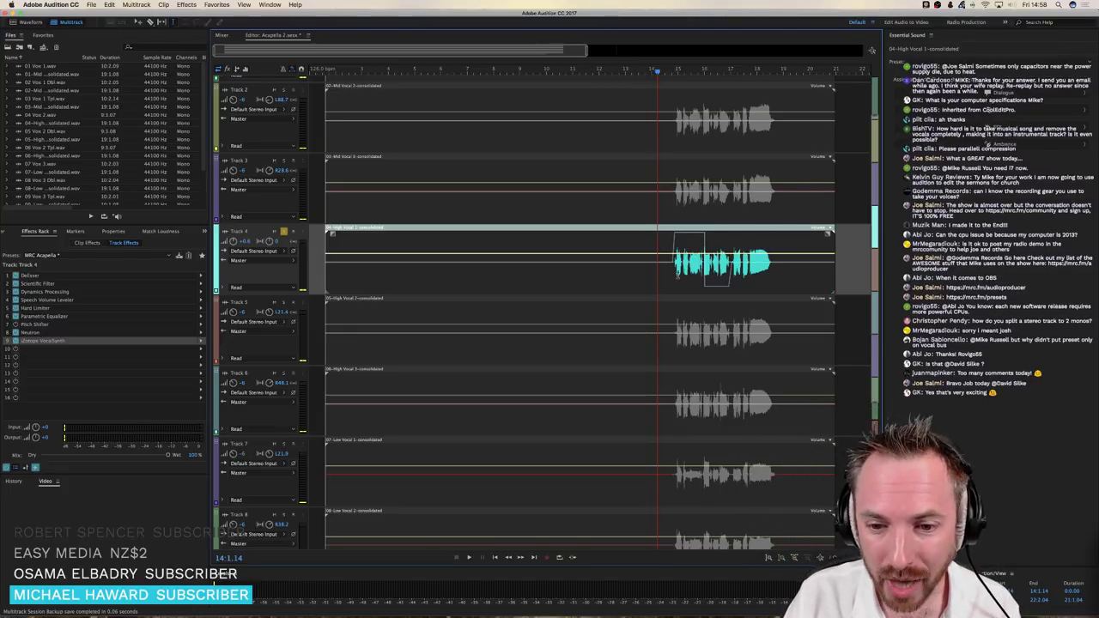
left_click_drag(675, 275, 590, 280)
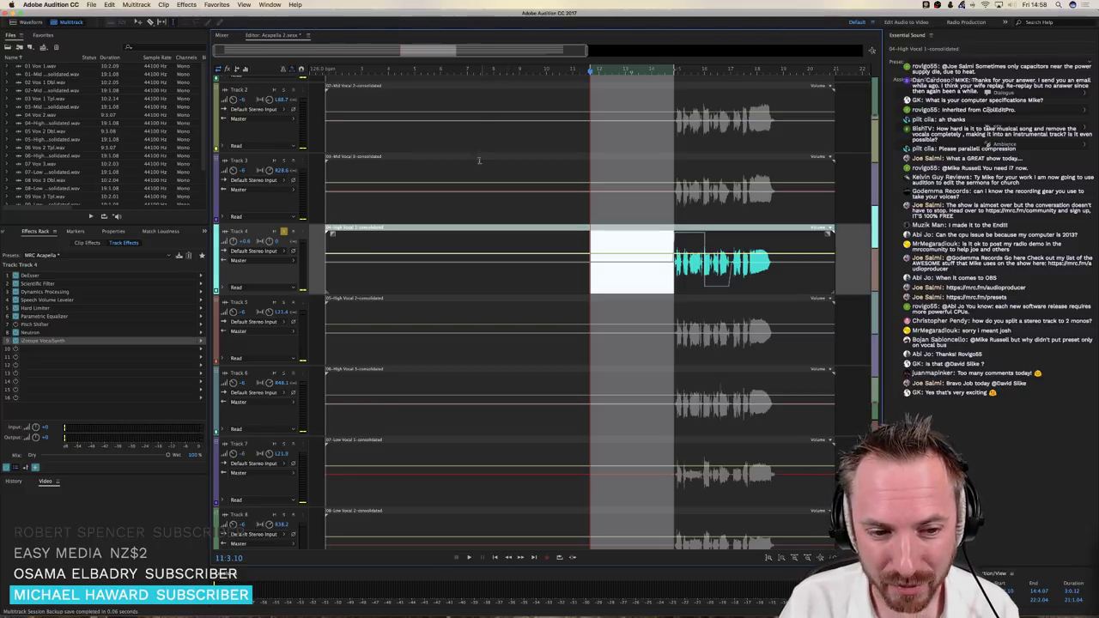
Look over the session's tracks from Track 1 down to the Master and switch to Google Chrome
scroll(483, 145, "down", 5)
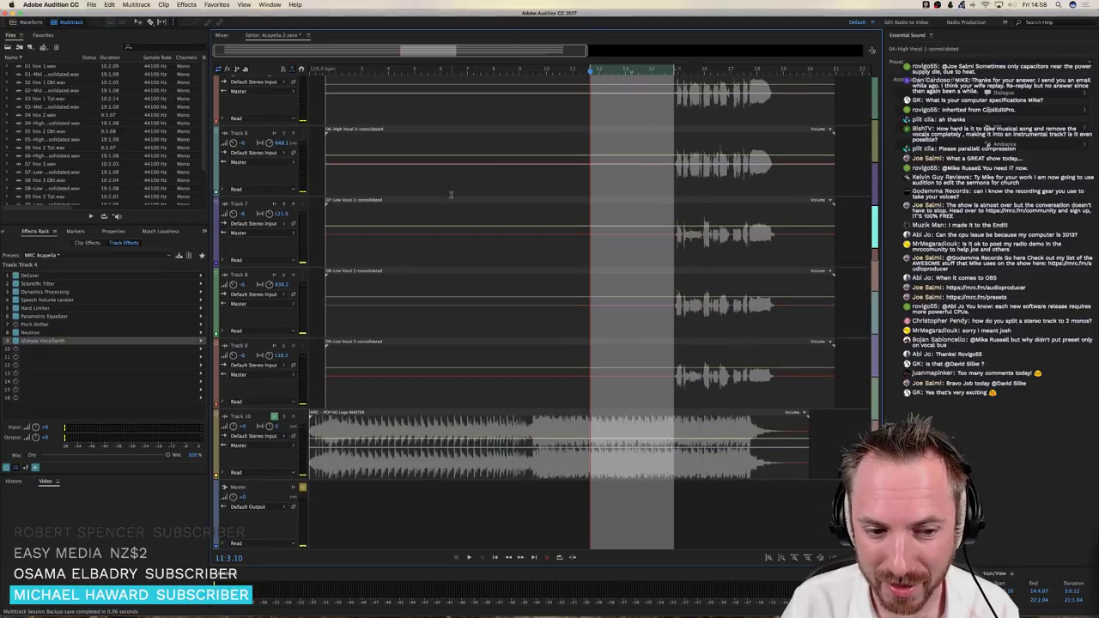
scroll(451, 189, "up", 8)
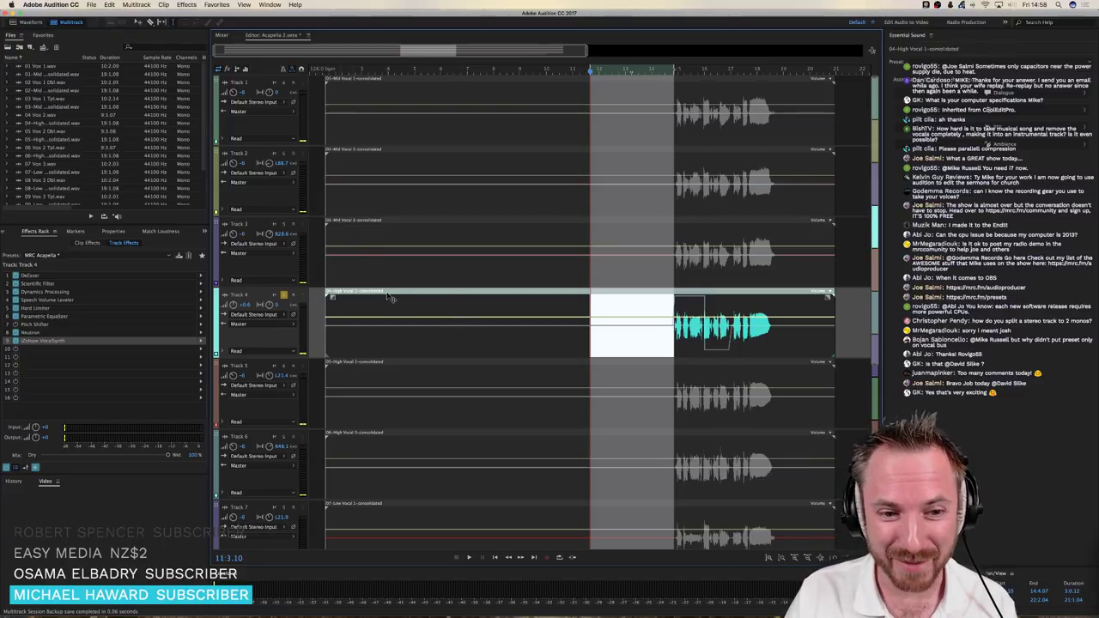
scroll(387, 292, "down", 6)
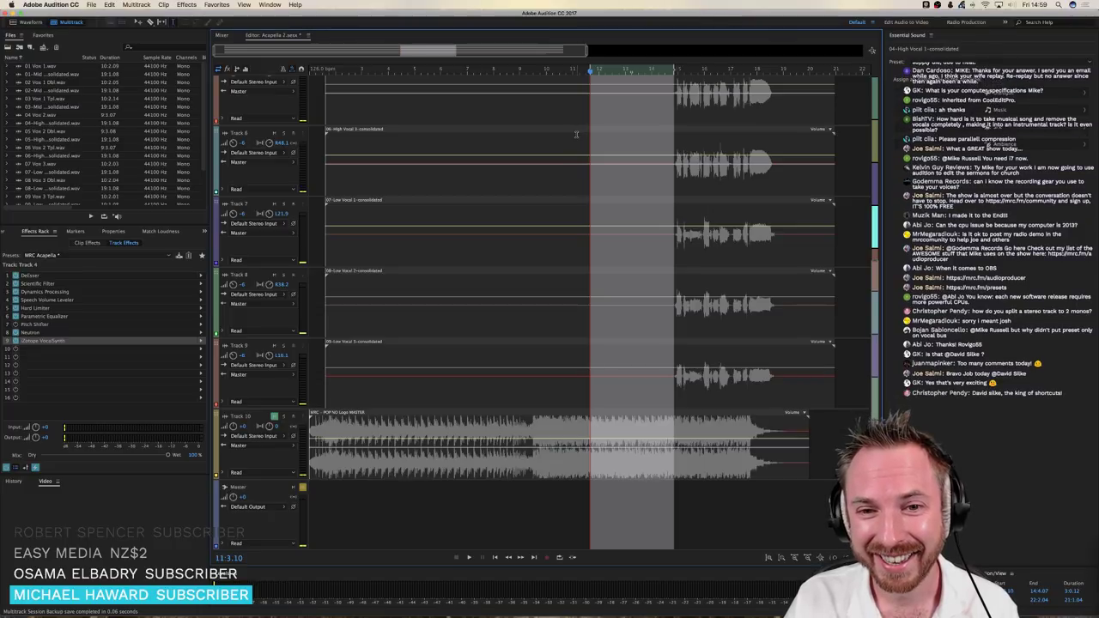
scroll(573, 125, "up", 3)
scroll(573, 125, "up", 2)
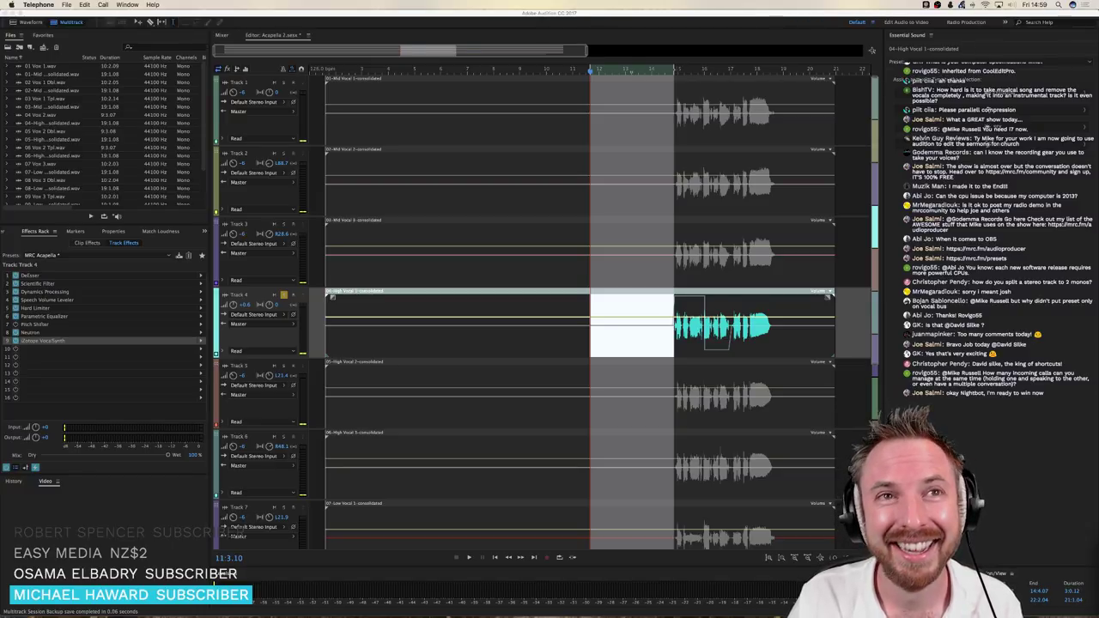
key("super+Tab")
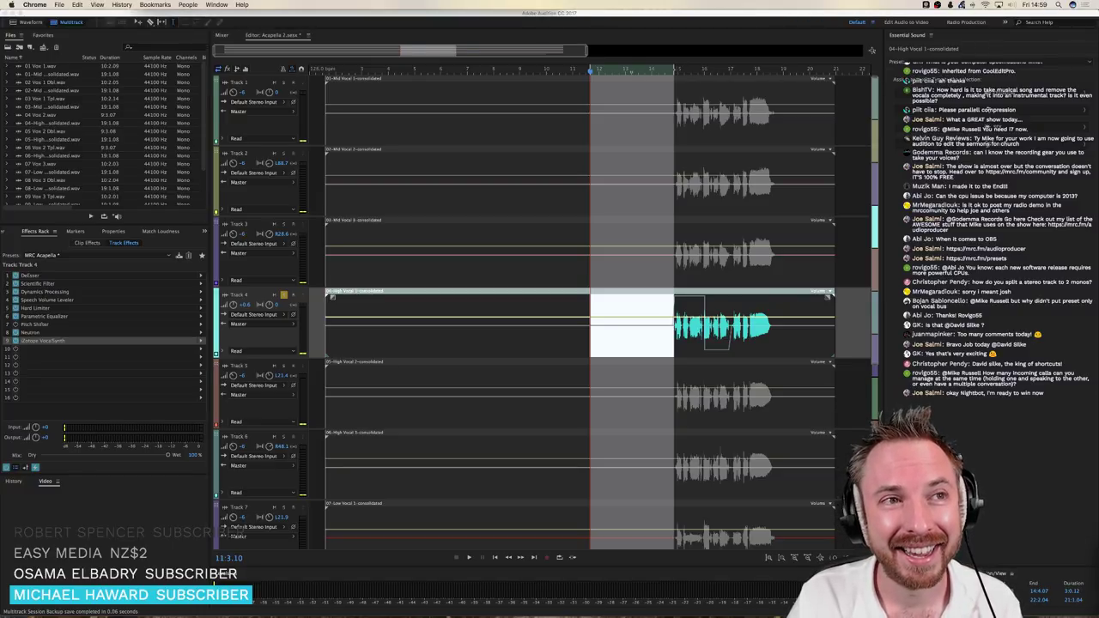